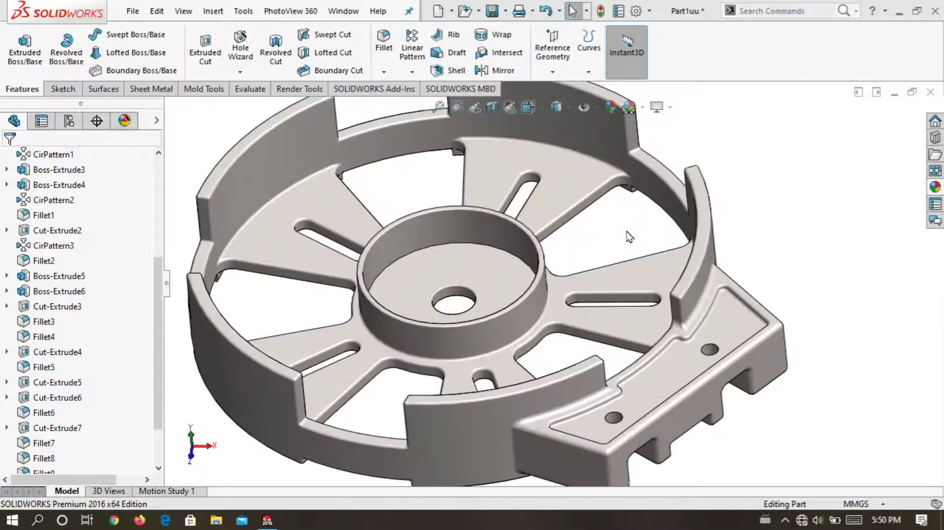
Orbit and zoom the existing ring part to inspect it from edge-on, above and underneath.
middle_drag(630, 237, 492, 252)
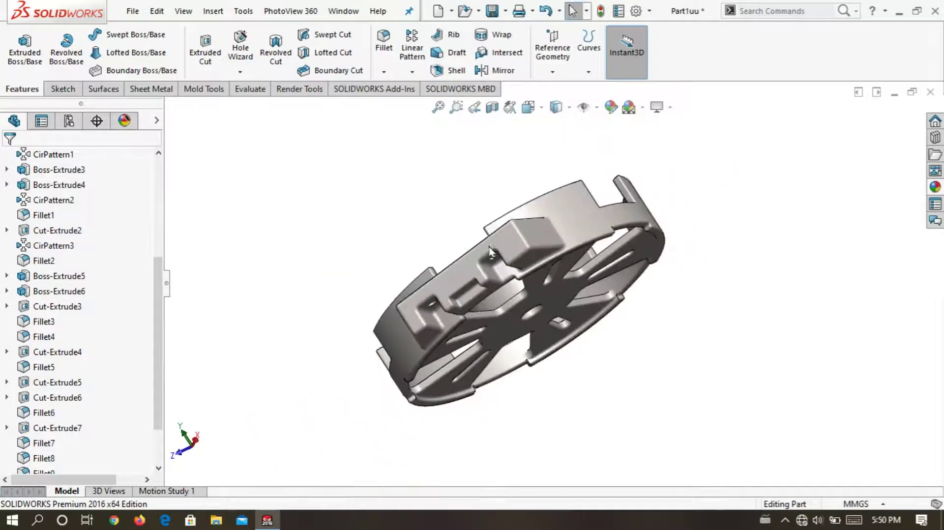
scroll(492, 252, down, 5)
mouse_move(443, 288)
middle_down()
mouse_move(400, 202)
mouse_move(493, 411)
mouse_move(526, 436)
middle_up()
scroll(485, 332, up, 3)
mouse_move(485, 332)
middle_down()
mouse_move(449, 242)
mouse_move(516, 176)
mouse_move(616, 174)
mouse_move(664, 243)
middle_up()
scroll(449, 242, down, 3)
scroll(666, 263, up, 3)
scroll(458, 343, down, 2)
mouse_move(458, 342)
middle_down()
mouse_move(244, 198)
mouse_move(219, 271)
mouse_move(255, 407)
mouse_move(390, 305)
mouse_move(485, 213)
mouse_move(501, 361)
mouse_move(530, 339)
middle_up()
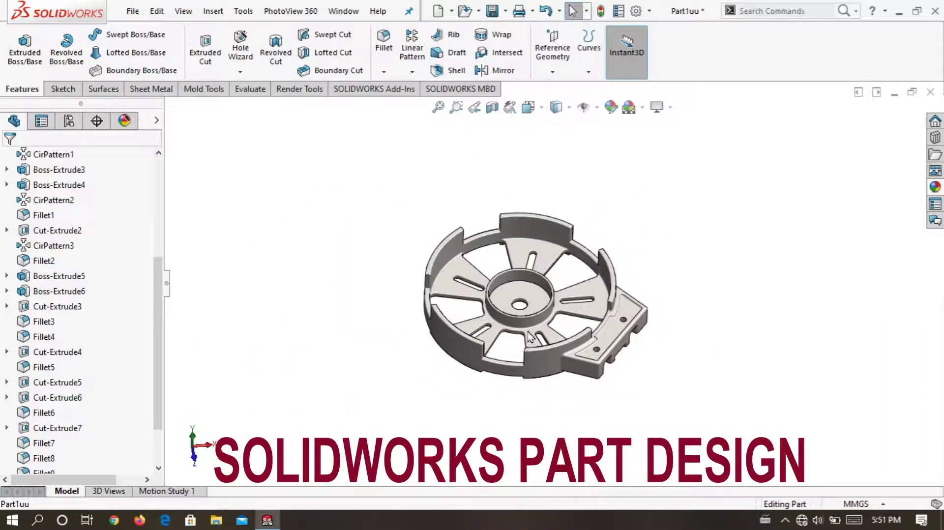
scroll(530, 338, down, 3)
middle_drag(489, 204, 500, 320)
scroll(463, 302, up, 2)
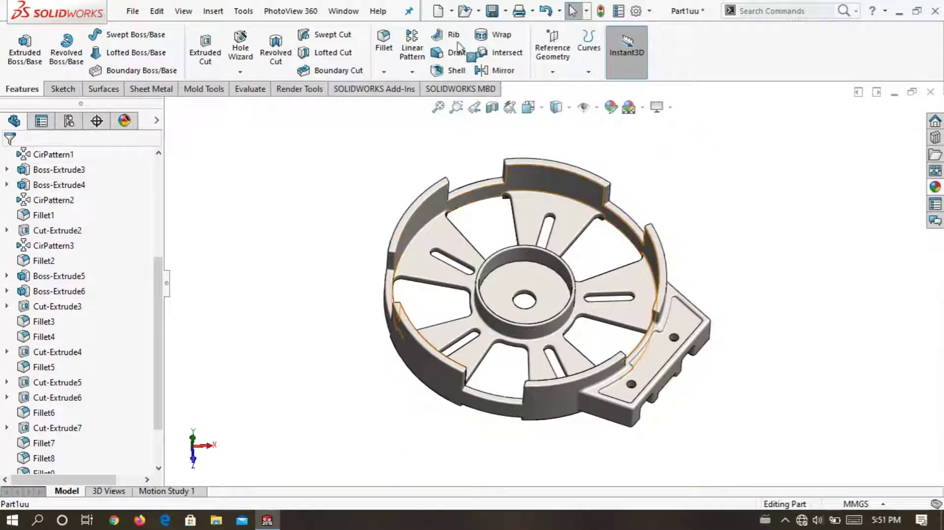
Create a new part with MMGS units and the Plain White background scene.
click(438, 11)
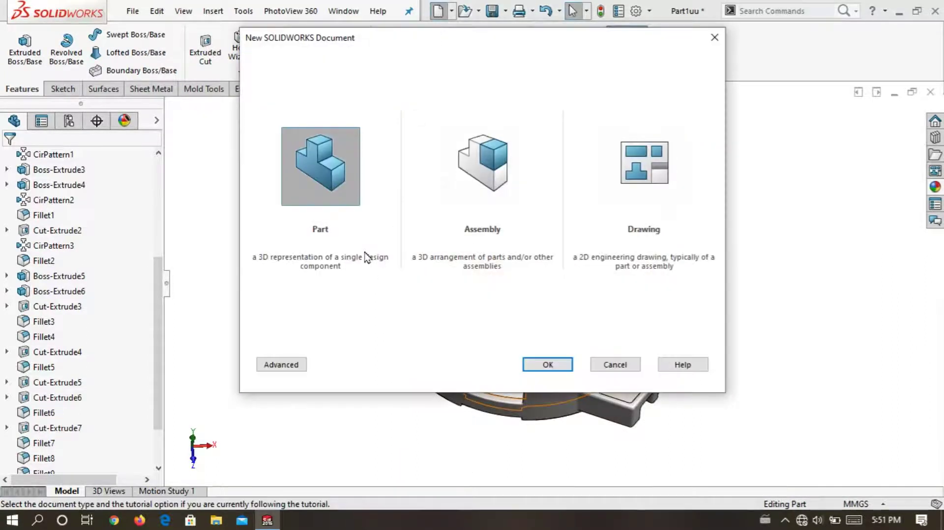
click(548, 365)
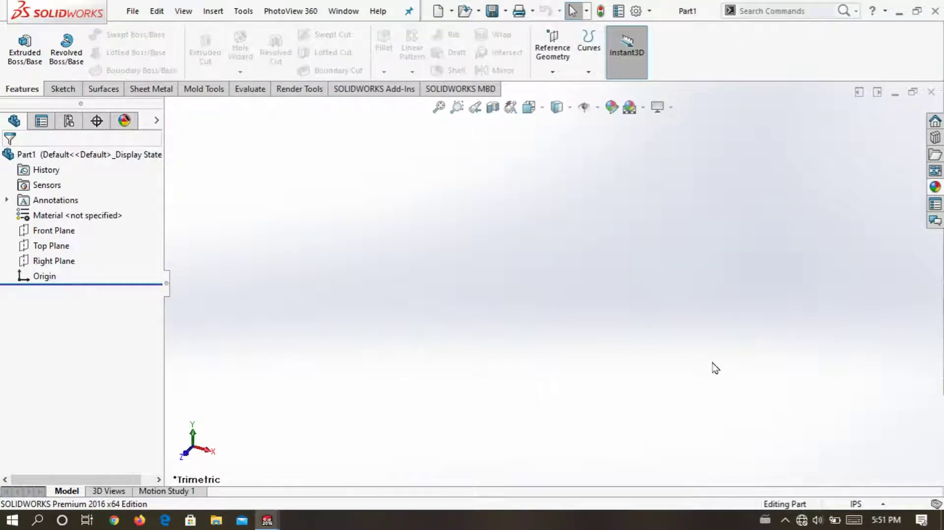
click(882, 504)
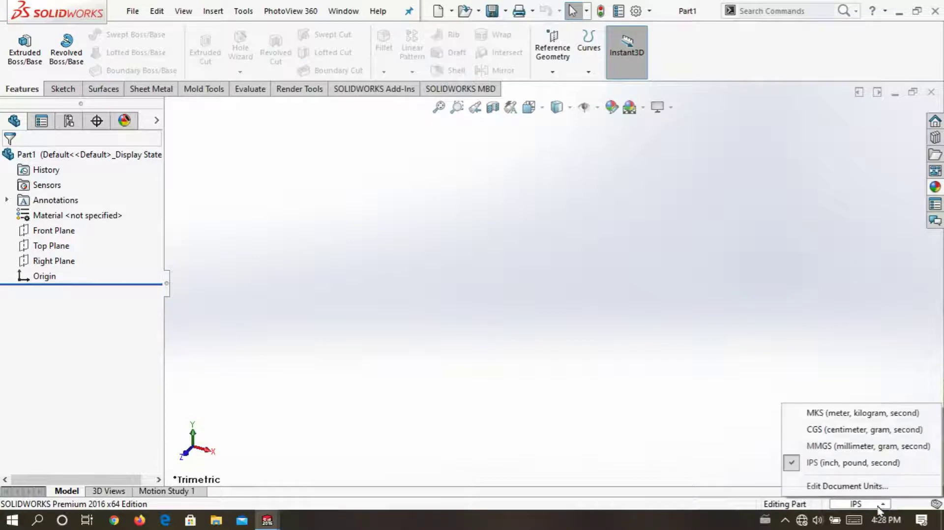
click(829, 447)
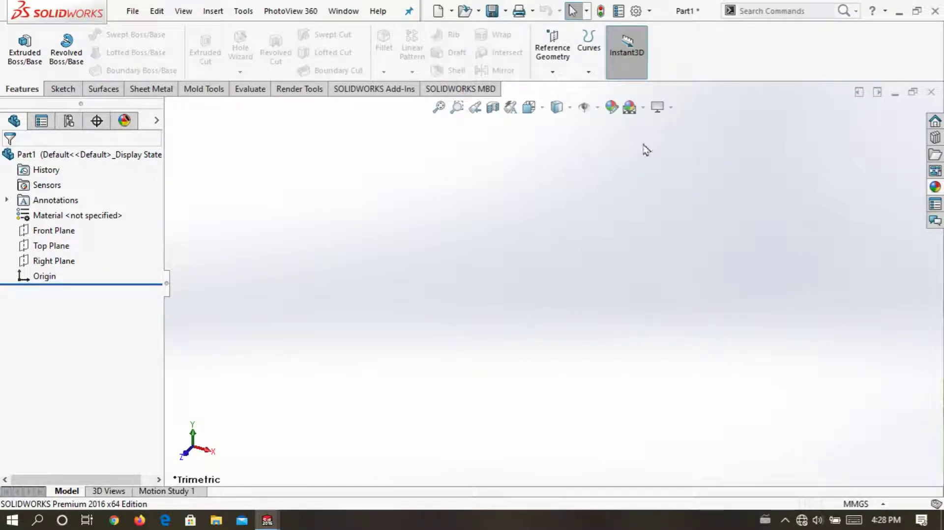
click(643, 107)
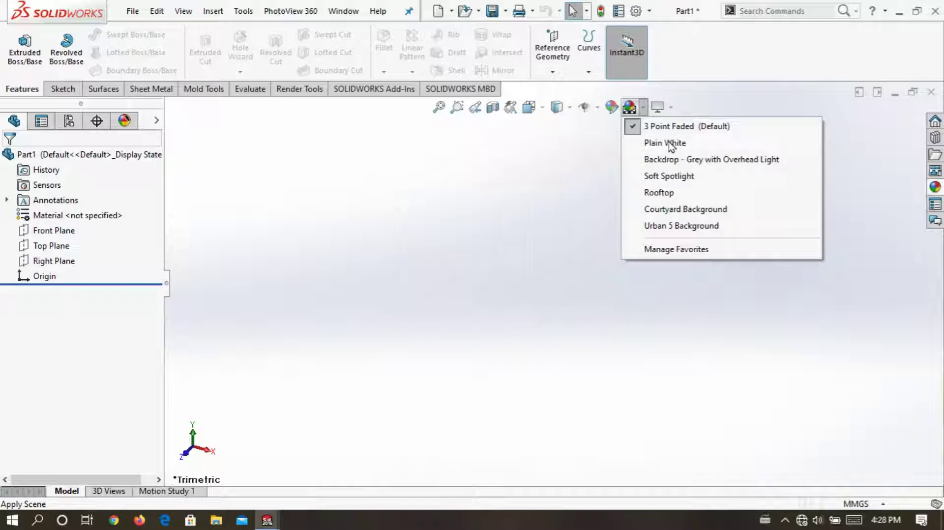
click(670, 144)
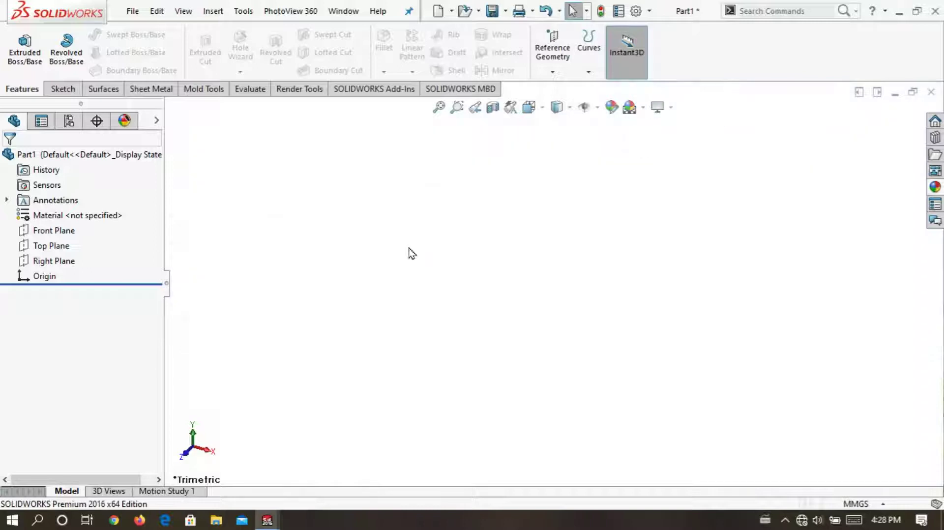
Sketch a circle centred on the origin on the Top Plane and dimension it Ø170.
right_click(54, 244)
click(64, 217)
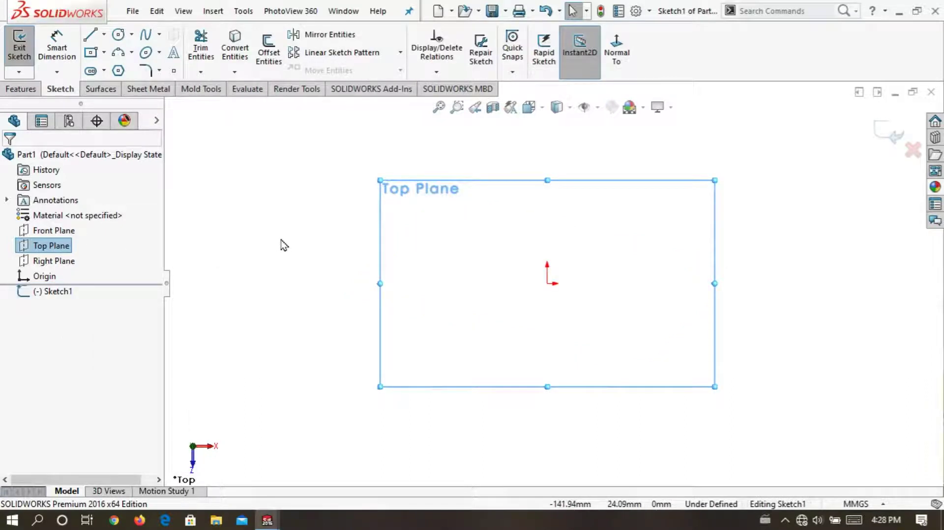
click(264, 241)
click(119, 35)
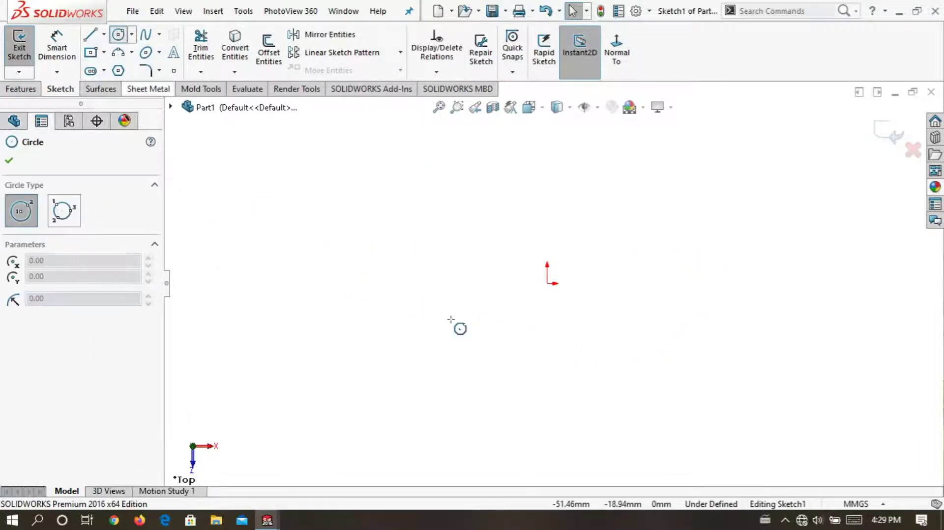
click(547, 283)
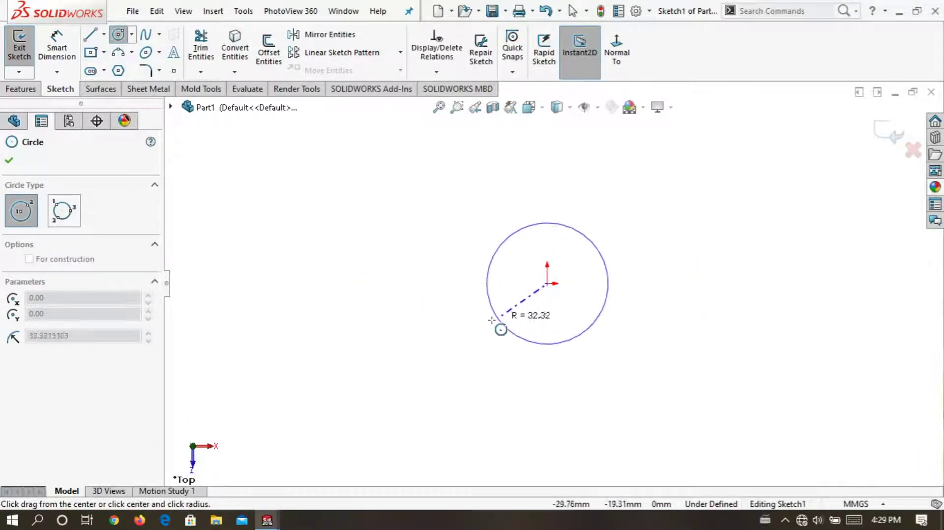
click(444, 333)
key(d)
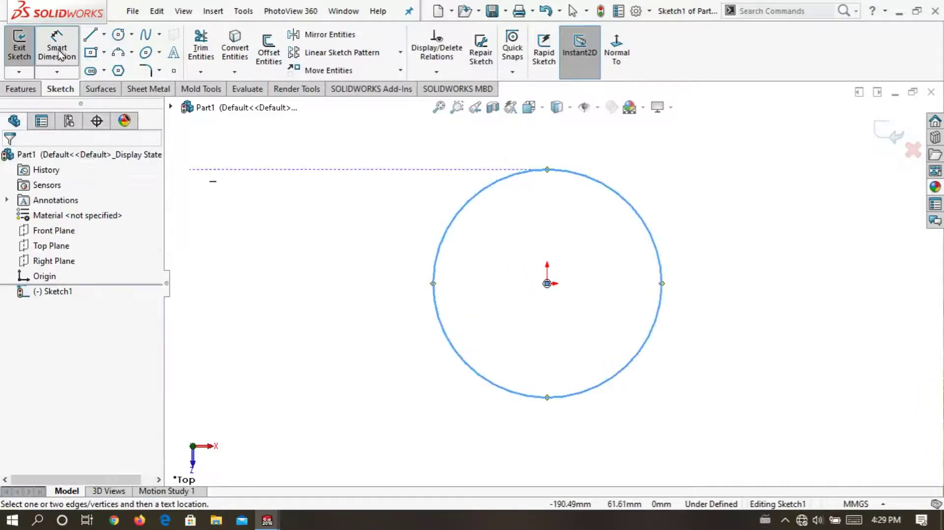
click(433, 284)
click(350, 279)
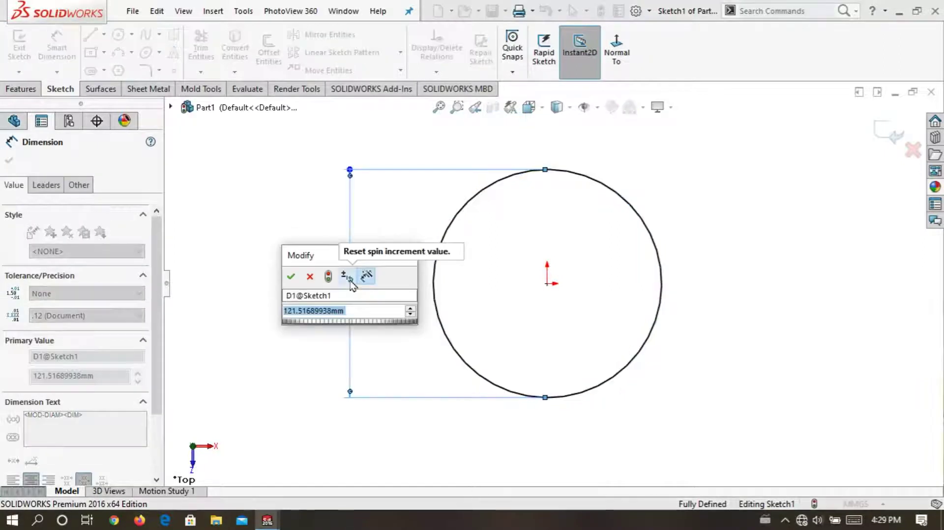
text(170)
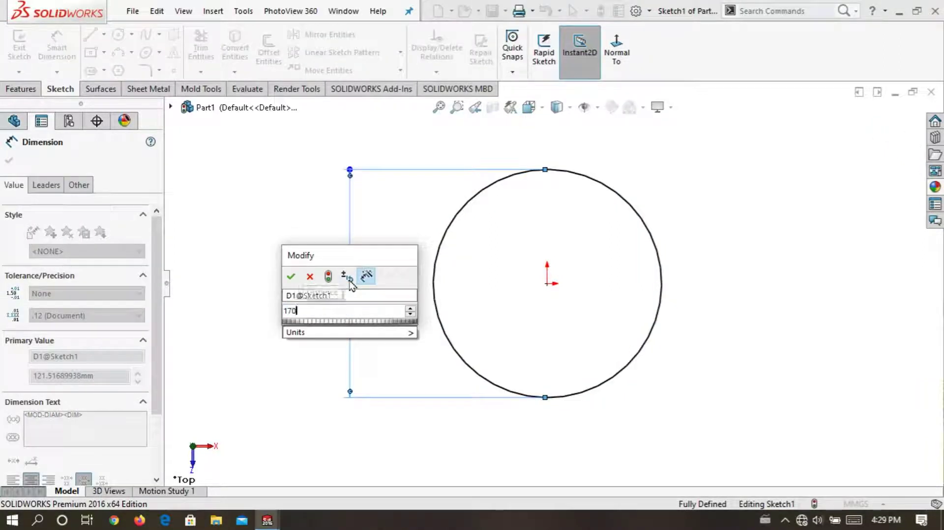
key(Return)
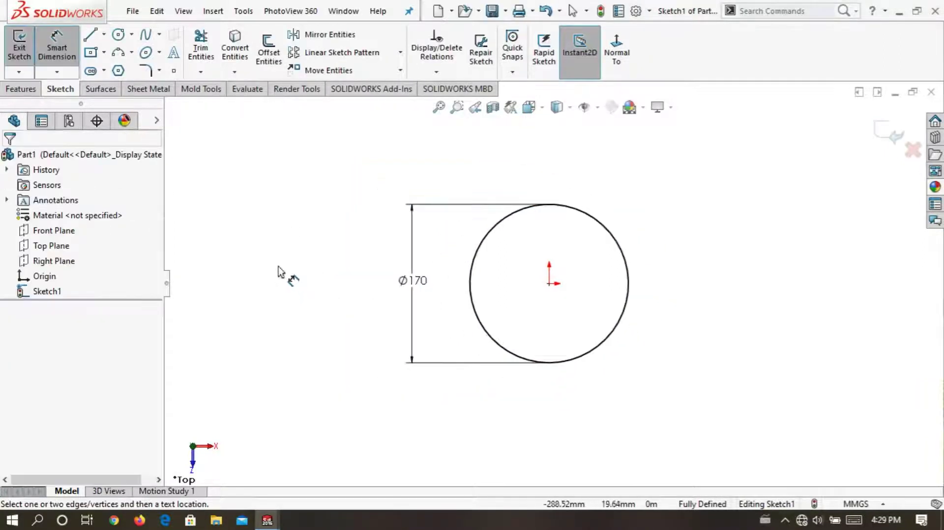
Exit the sketch and extrude the circle 5 mm into a disc.
click(884, 138)
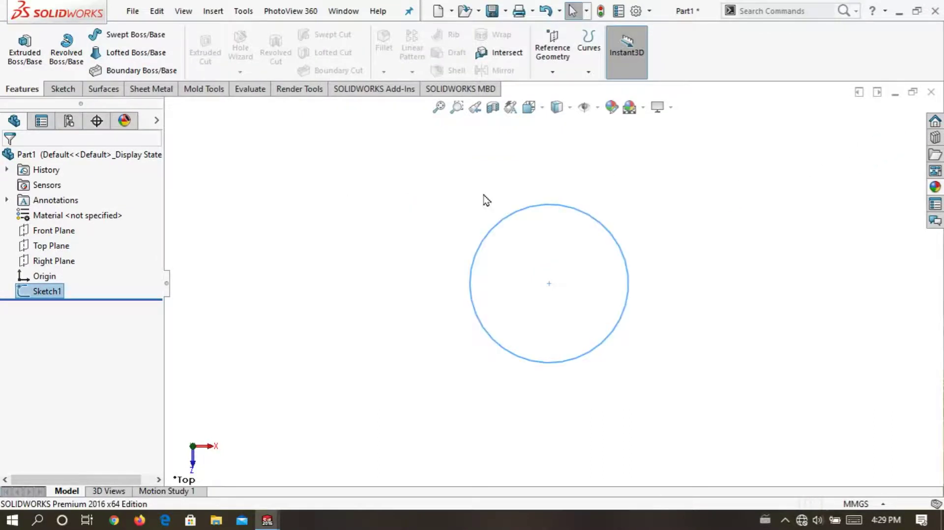
click(25, 62)
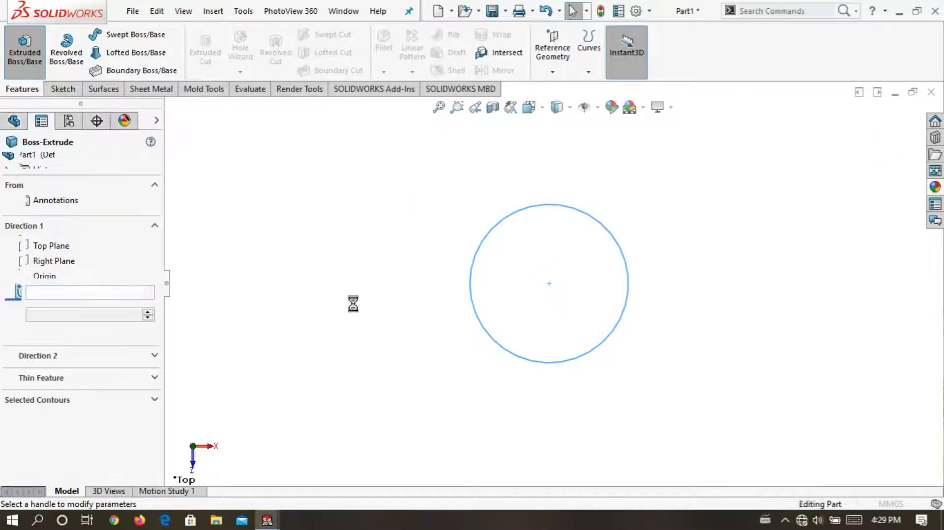
text(5)
key(Return)
middle_drag(320, 297, 322, 283)
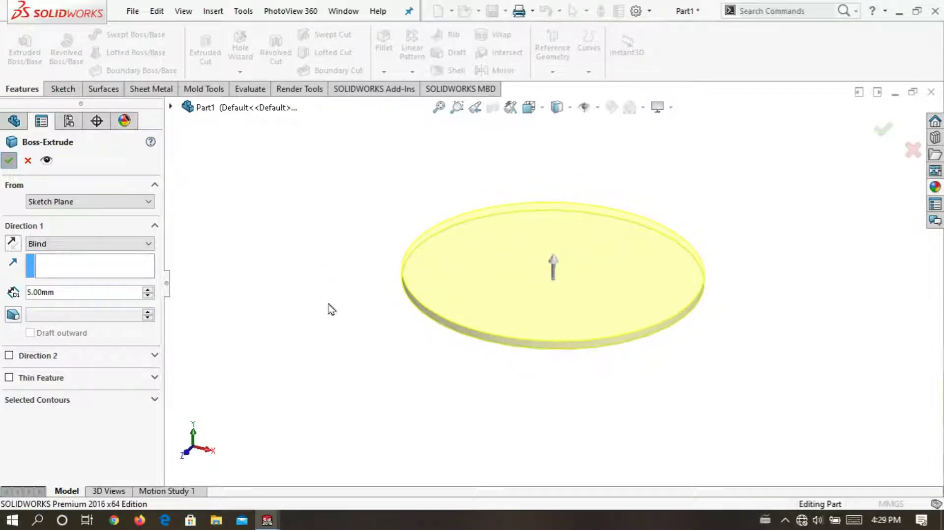
key(Return)
scroll(318, 288, up, 2)
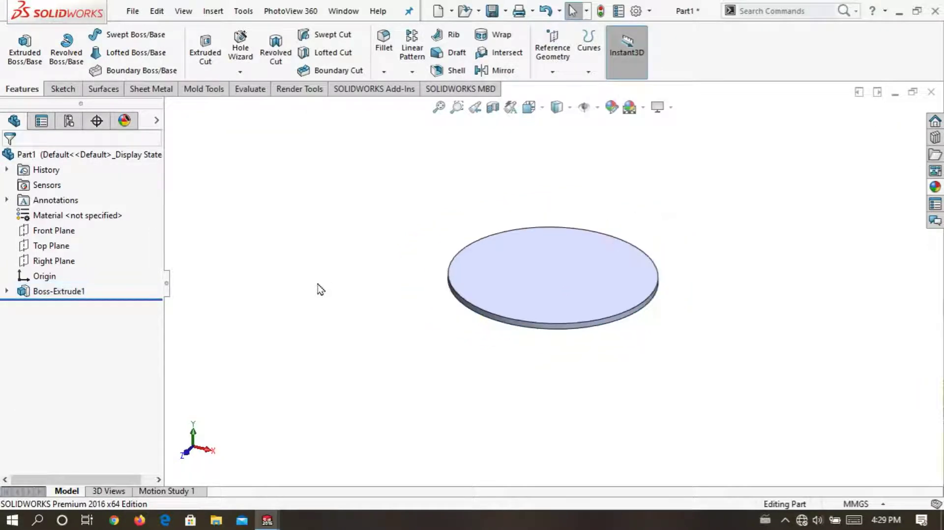
scroll(319, 288, up, 2)
scroll(547, 229, down, 3)
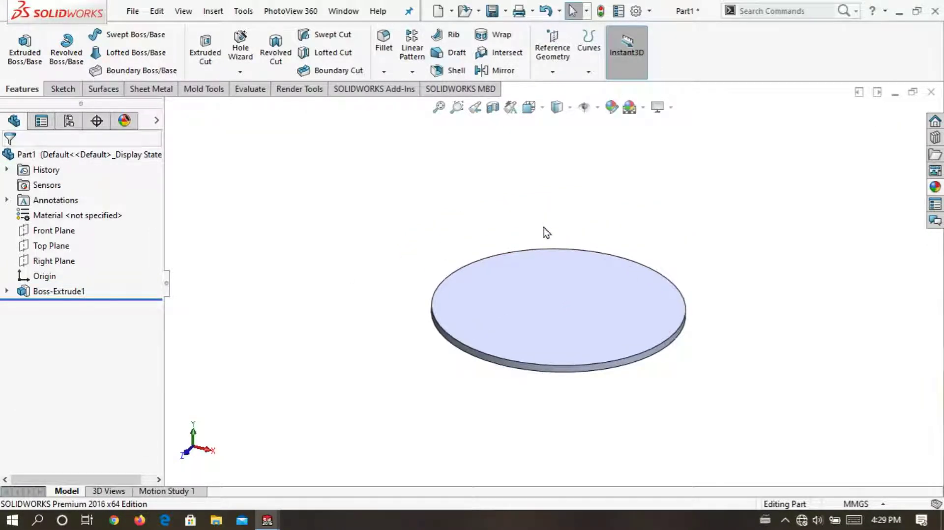
Sketch a Ø64 circle at the origin on the disc's top face.
right_click(544, 293)
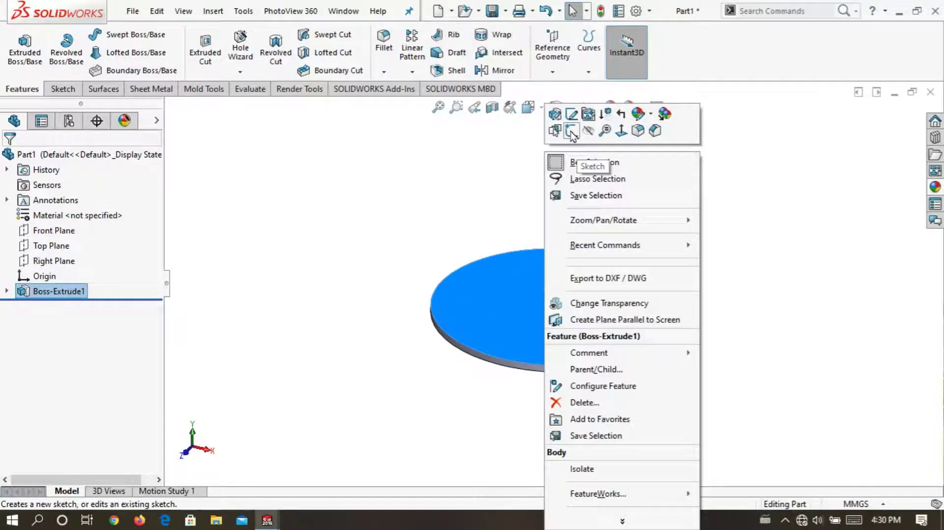
click(570, 131)
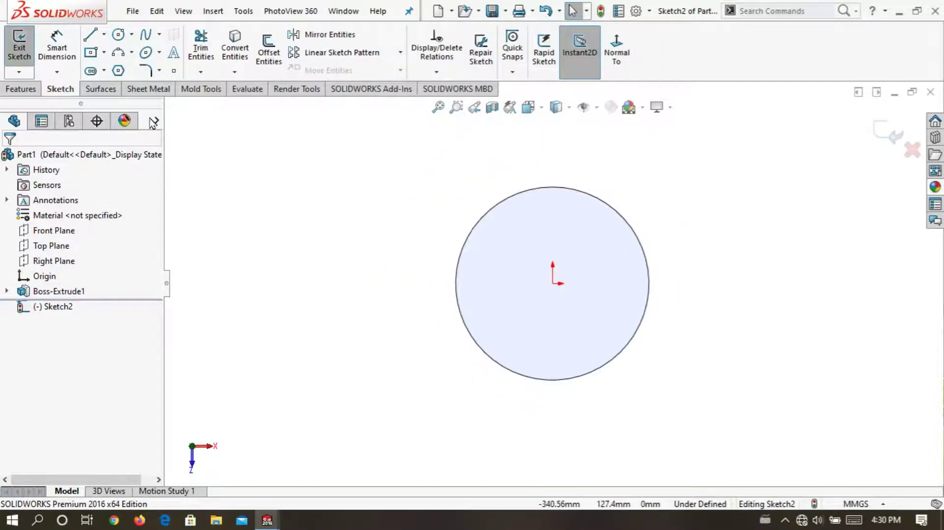
click(118, 41)
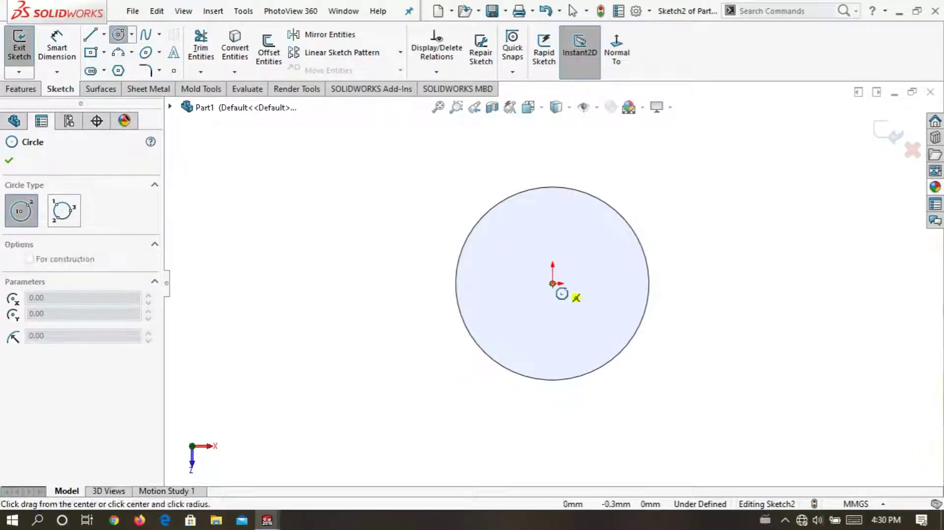
scroll(561, 291, down, 2)
drag(553, 285, 466, 298)
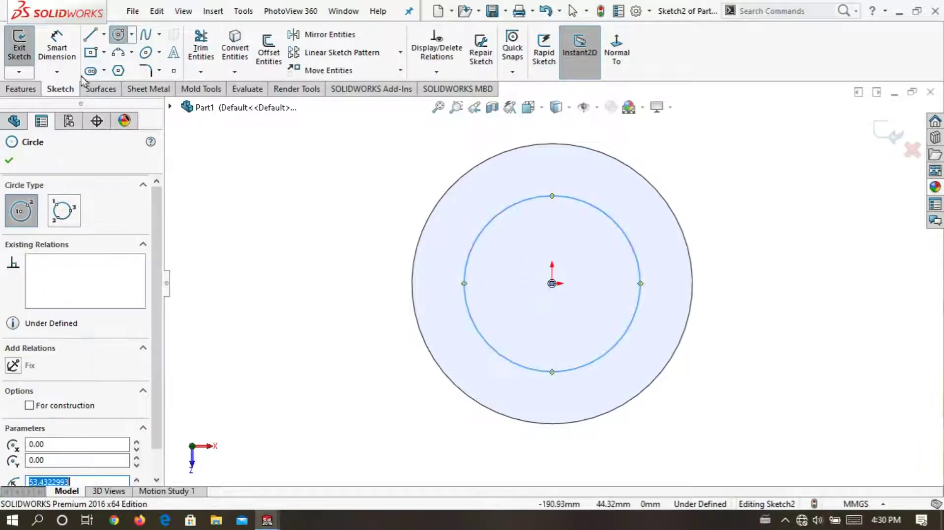
click(57, 47)
click(467, 276)
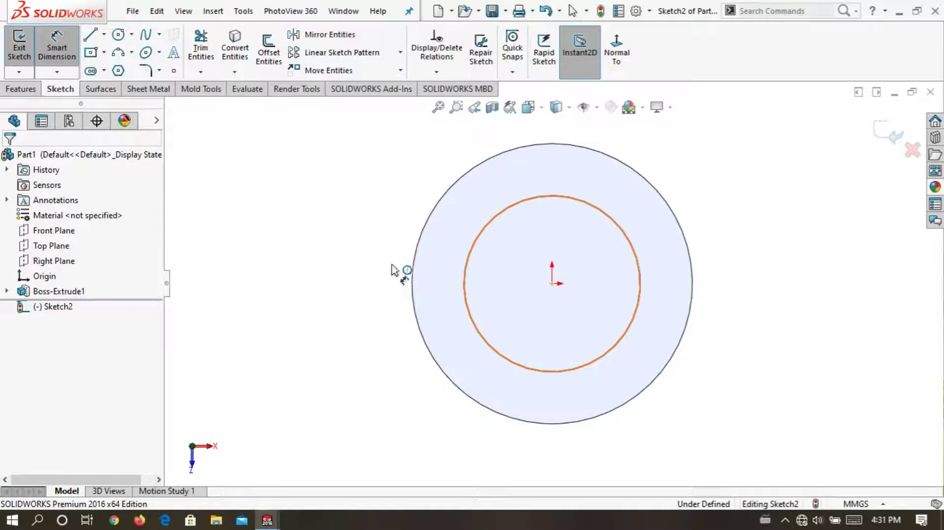
click(318, 289)
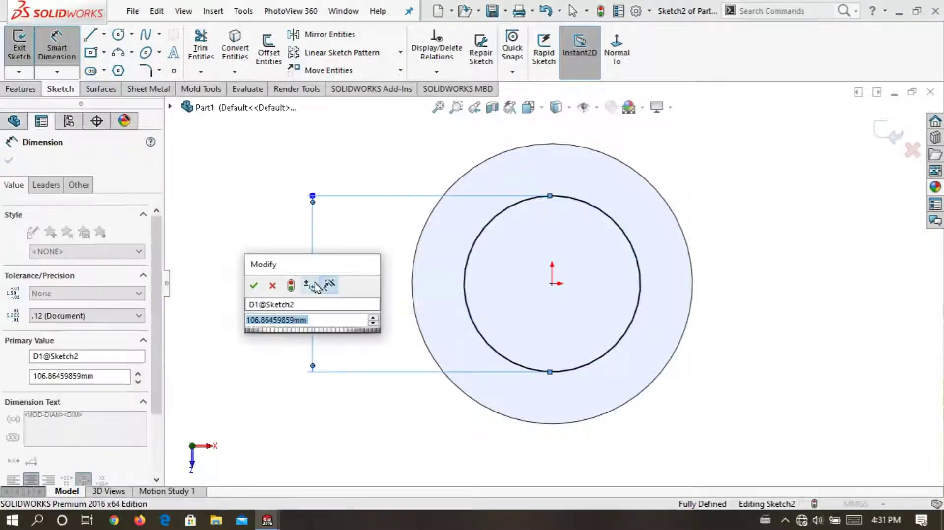
text(64)
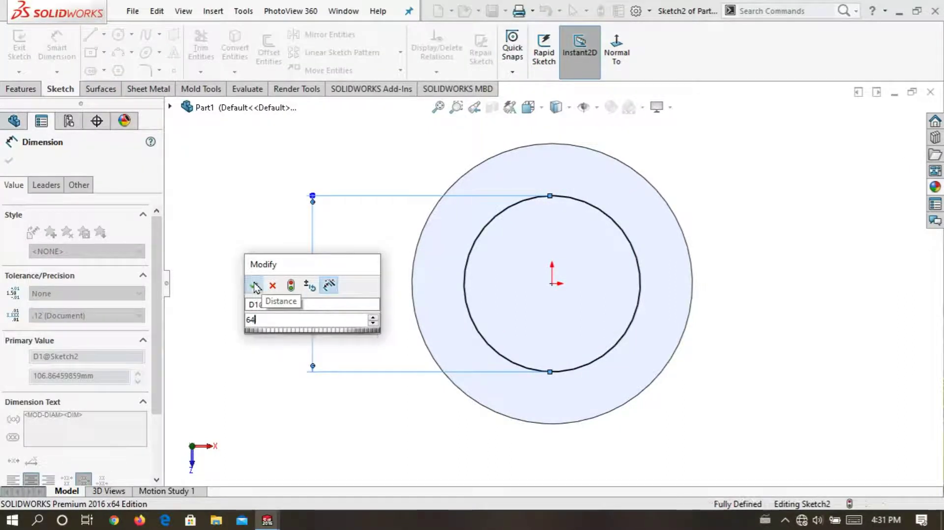
click(254, 285)
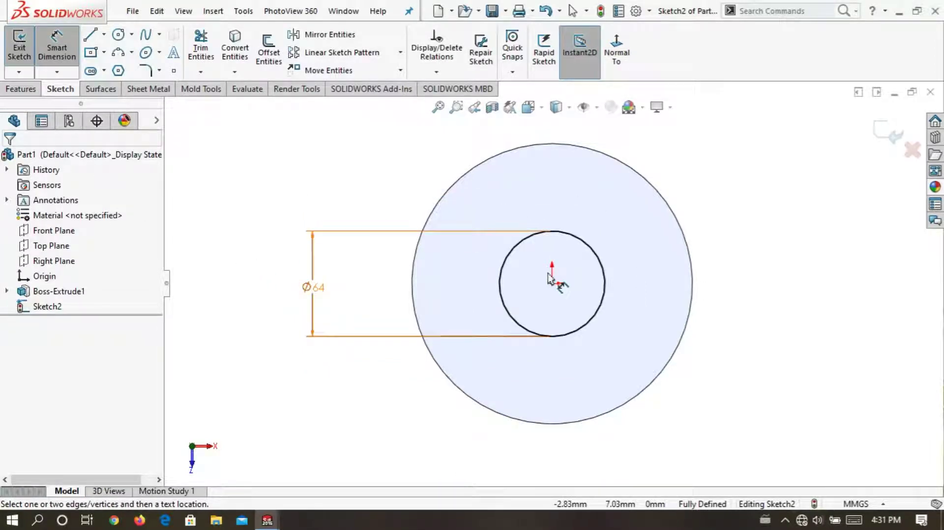
scroll(551, 275, down, 1)
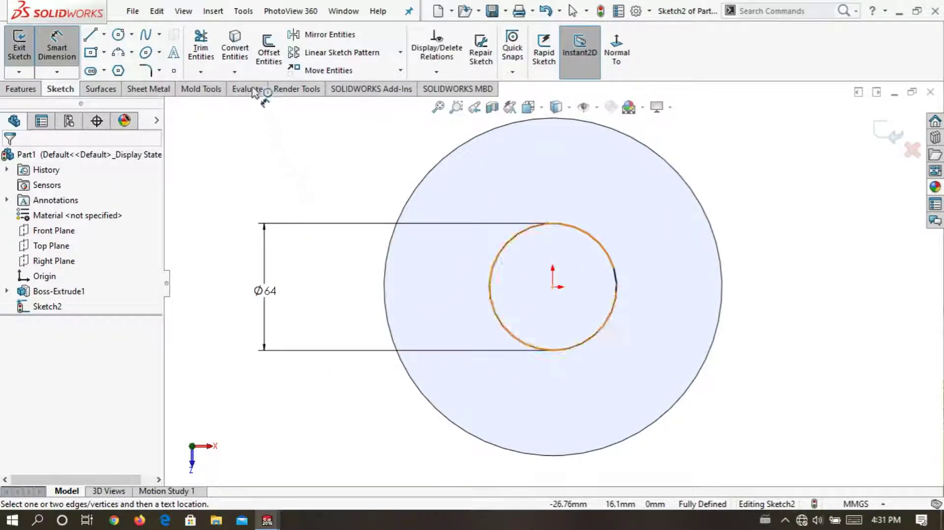
Offset the Ø64 circle by 2 mm and extrude the thin ring 15 mm as a hub collar.
click(269, 49)
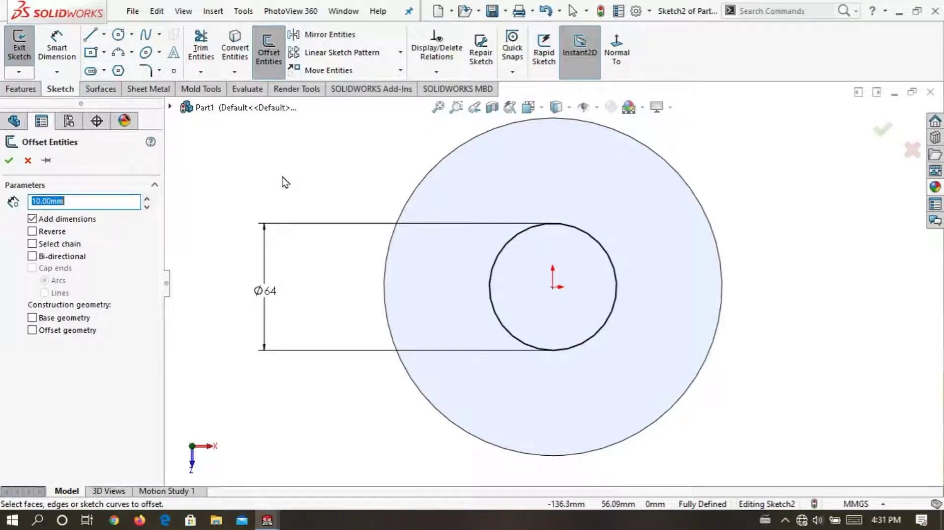
click(493, 304)
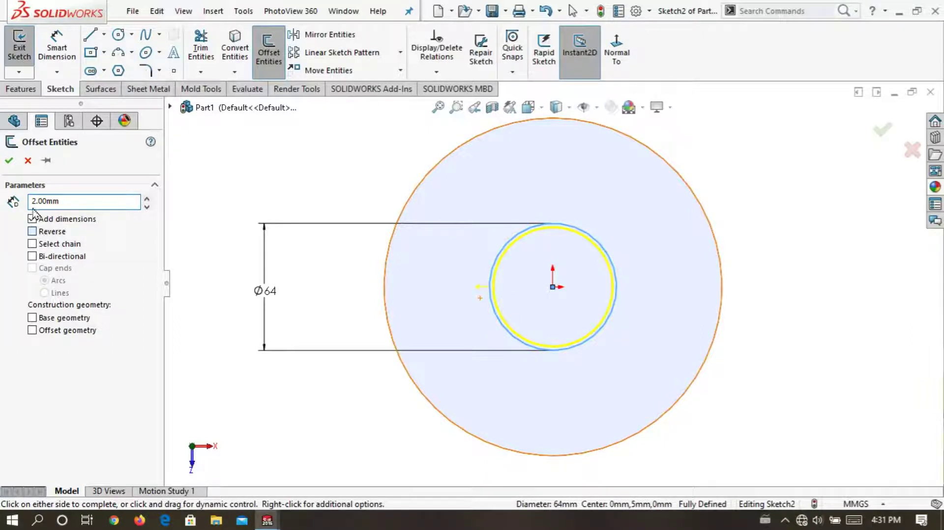
click(10, 162)
key(z)
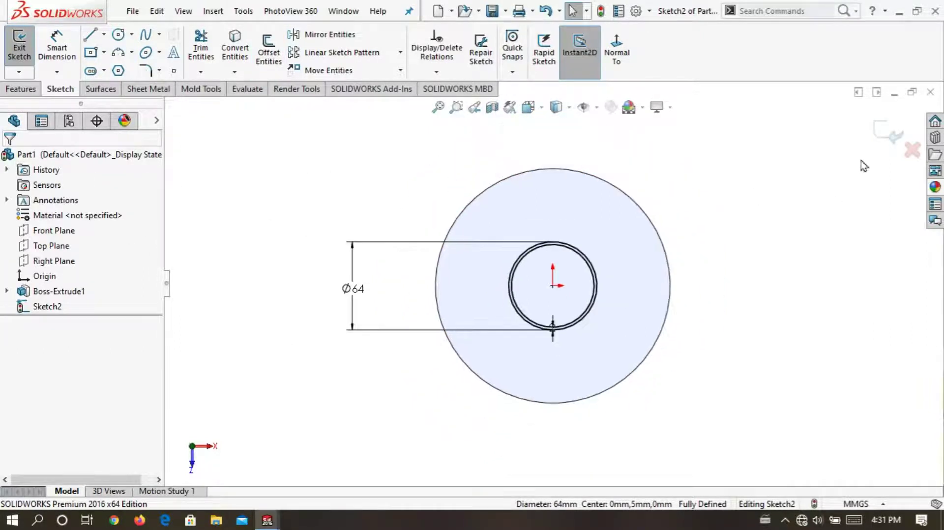
click(883, 132)
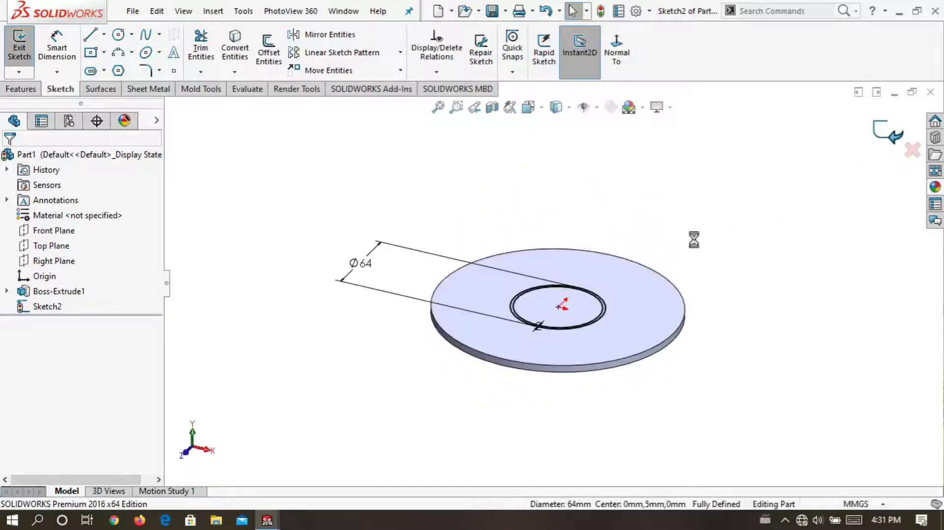
click(24, 49)
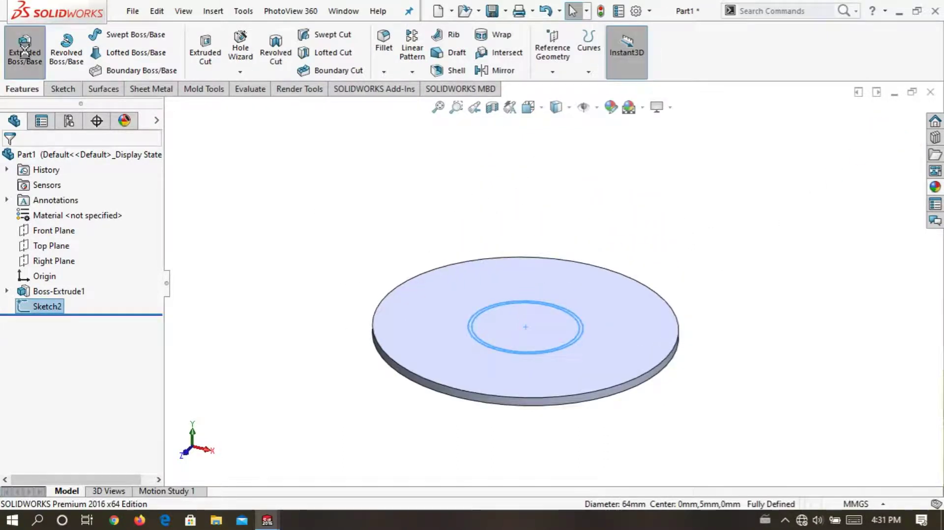
text(15)
key(Return)
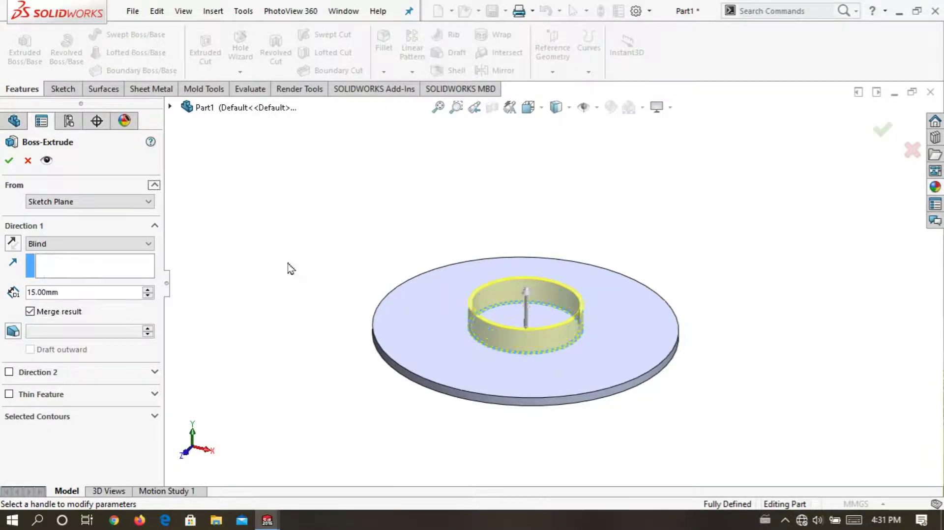
click(9, 162)
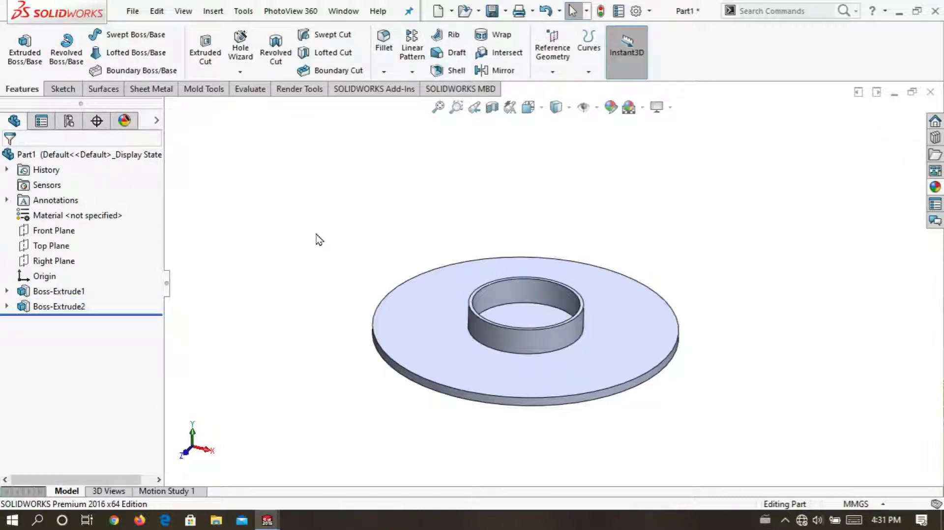
On the disc face, offset the hub circle 3 mm outward and convert the 170 mm rim edge.
right_click(406, 335)
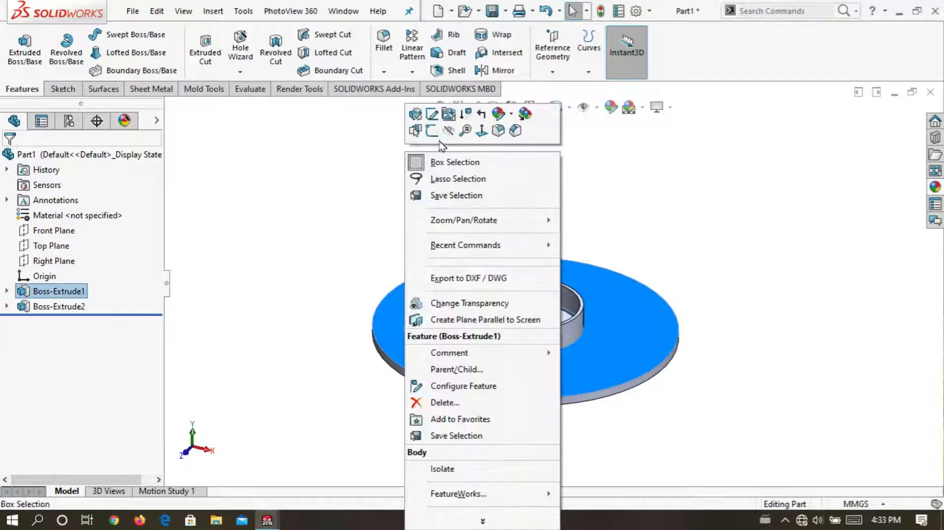
click(415, 141)
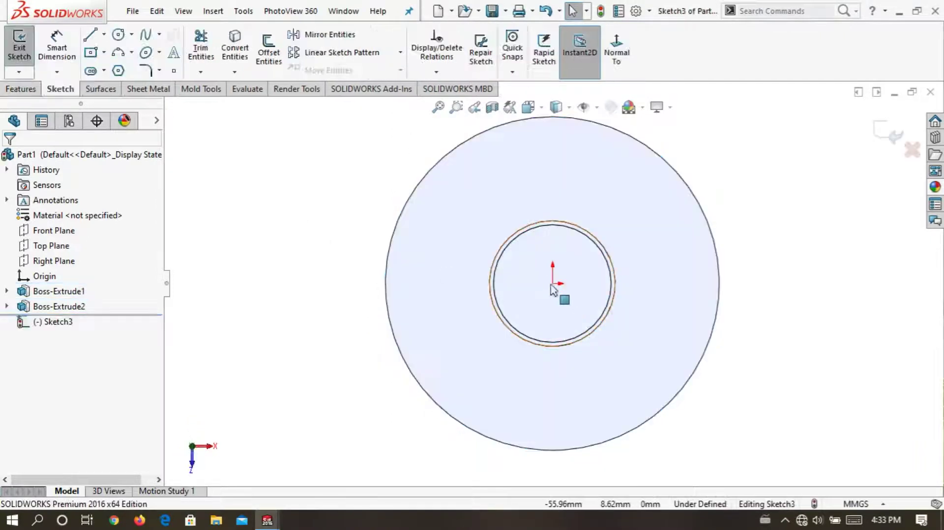
scroll(528, 270, down, 2)
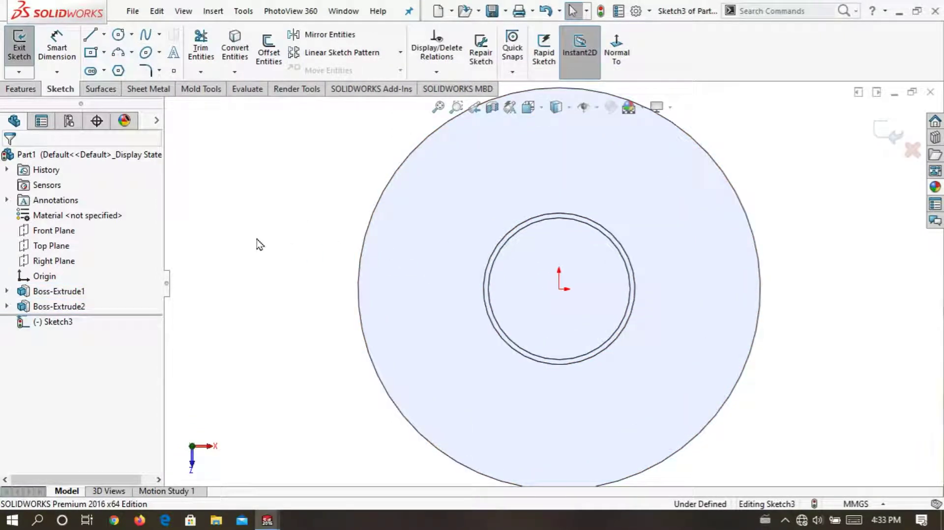
click(280, 62)
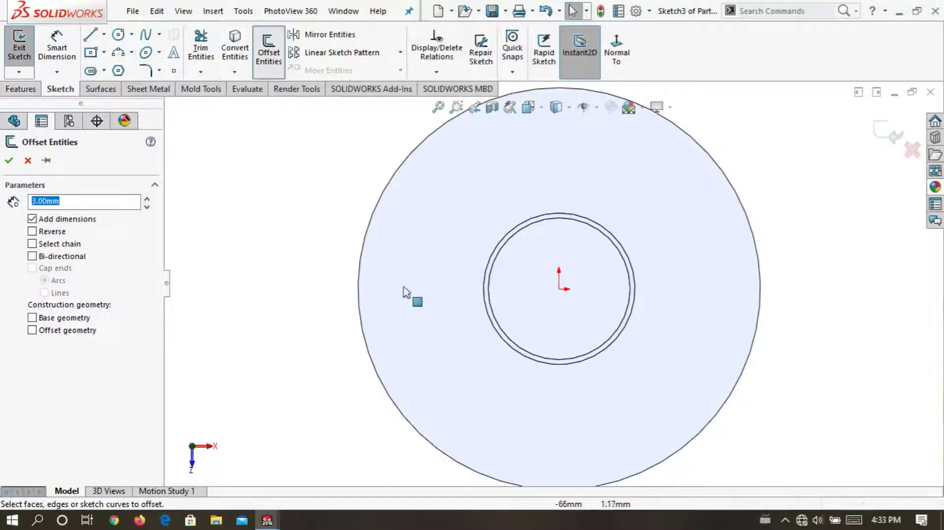
click(485, 285)
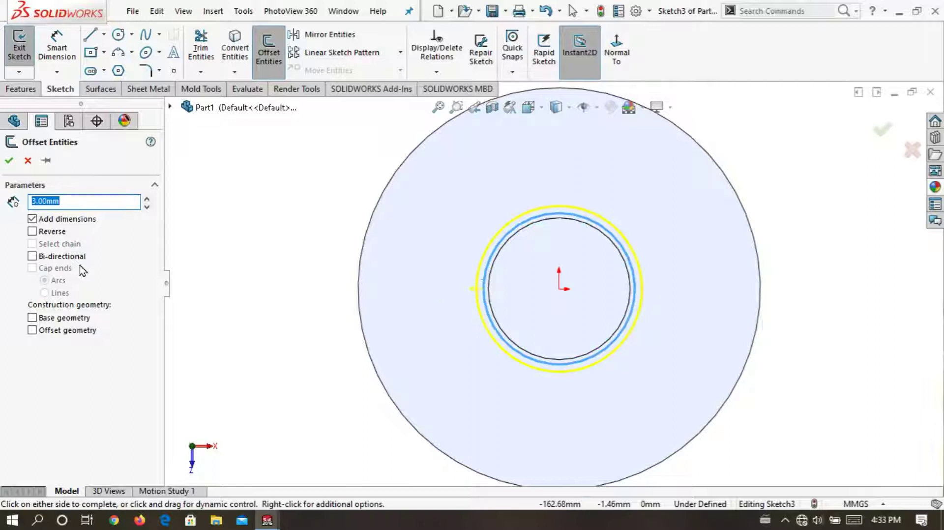
click(10, 160)
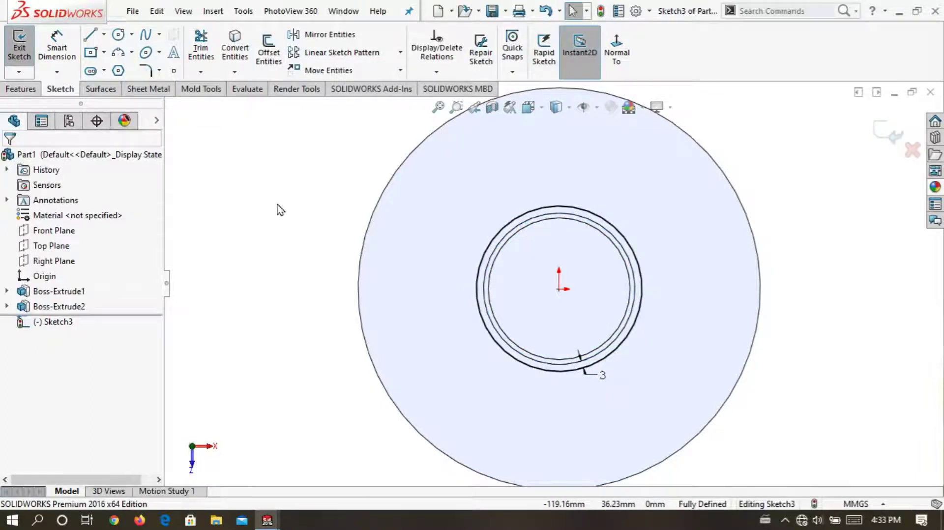
click(235, 54)
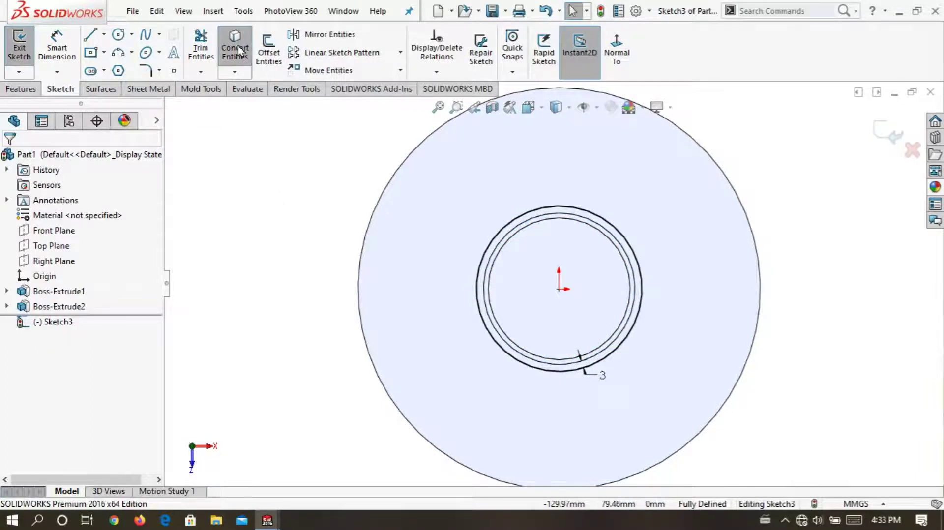
click(360, 320)
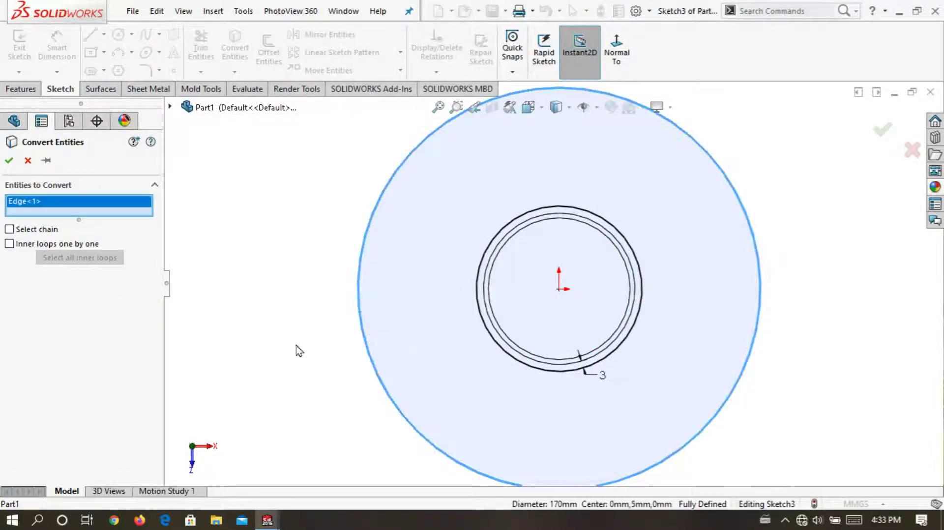
click(10, 161)
Draw a horizontal centerline from the origin and a slanted line from the hub offset past the rim.
click(105, 34)
click(119, 69)
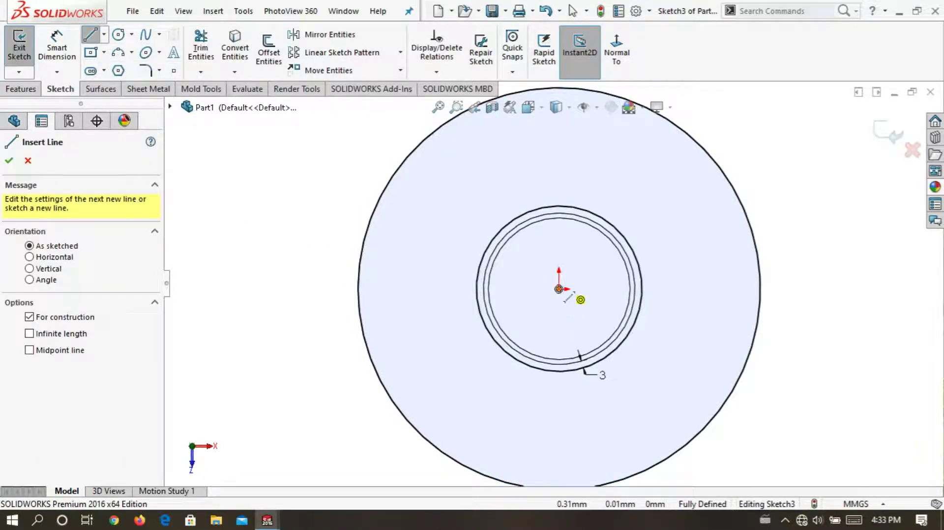
click(559, 289)
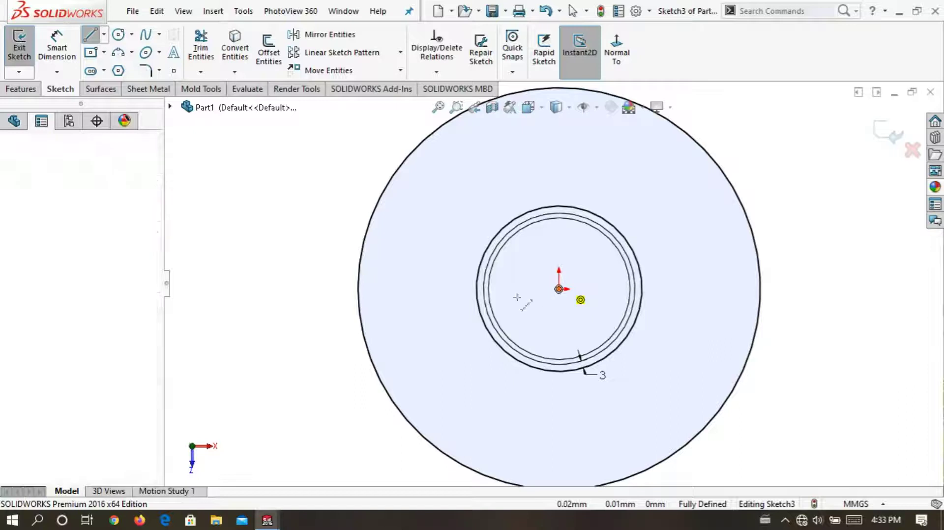
click(288, 289)
right_click(303, 248)
click(315, 255)
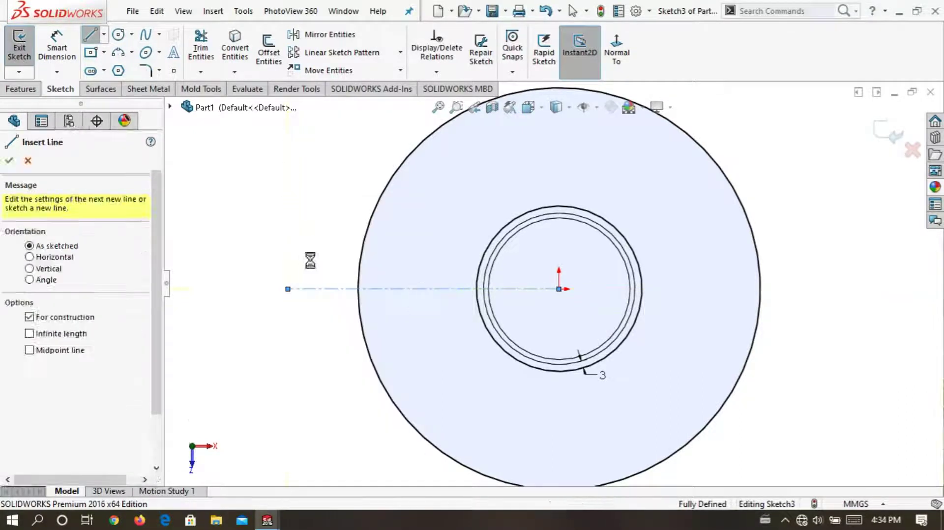
click(91, 34)
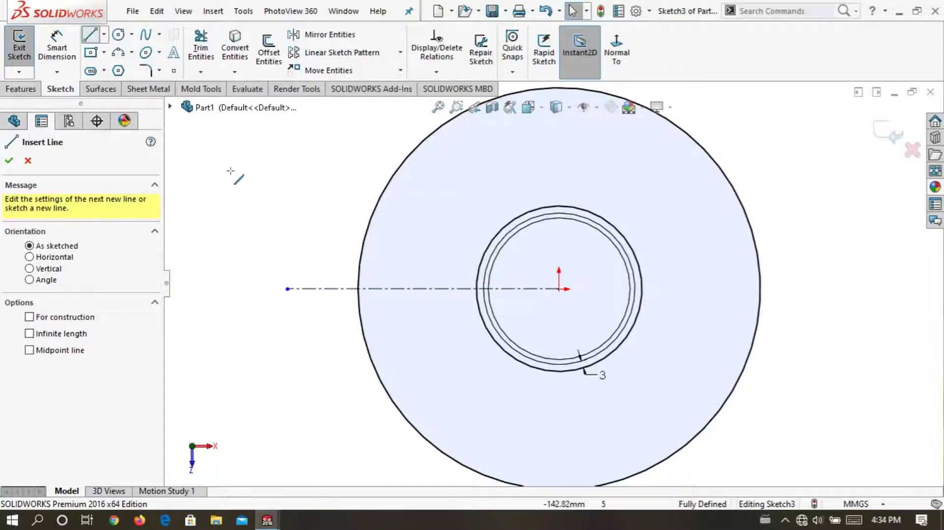
scroll(236, 173, down, 2)
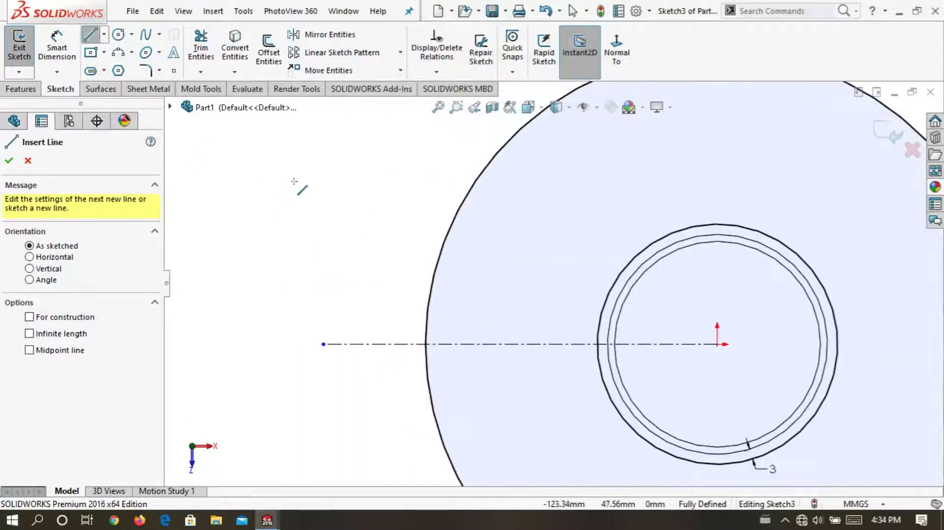
click(604, 306)
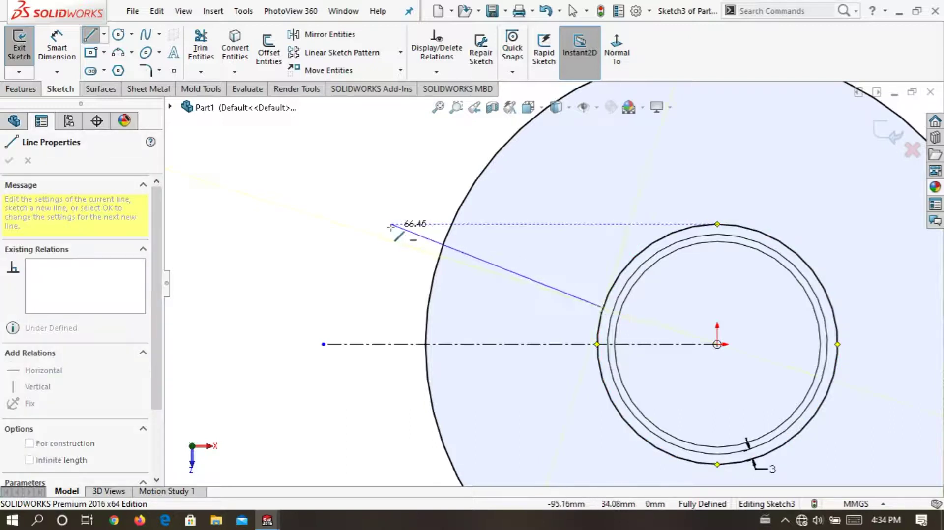
click(380, 211)
right_click(364, 196)
click(394, 225)
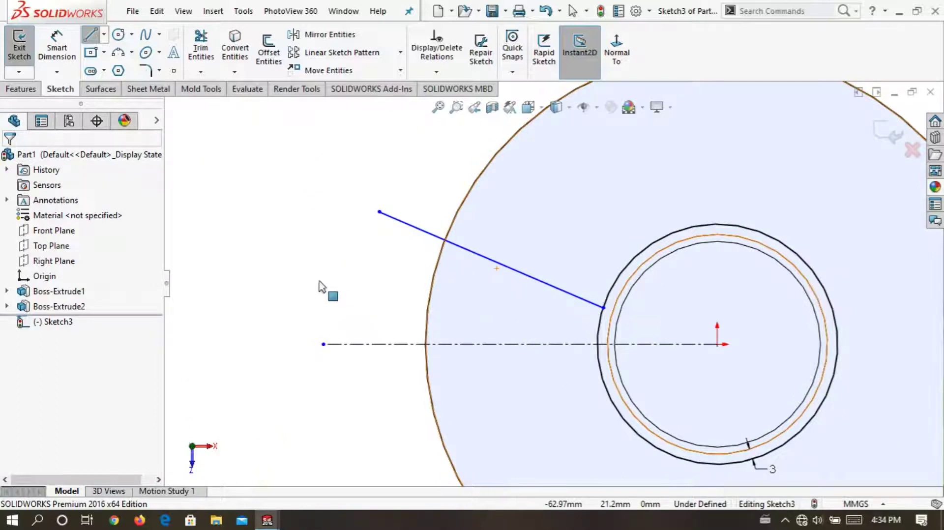
Add a 15° angle dimension between the horizontal centerline and the slanted line.
click(73, 48)
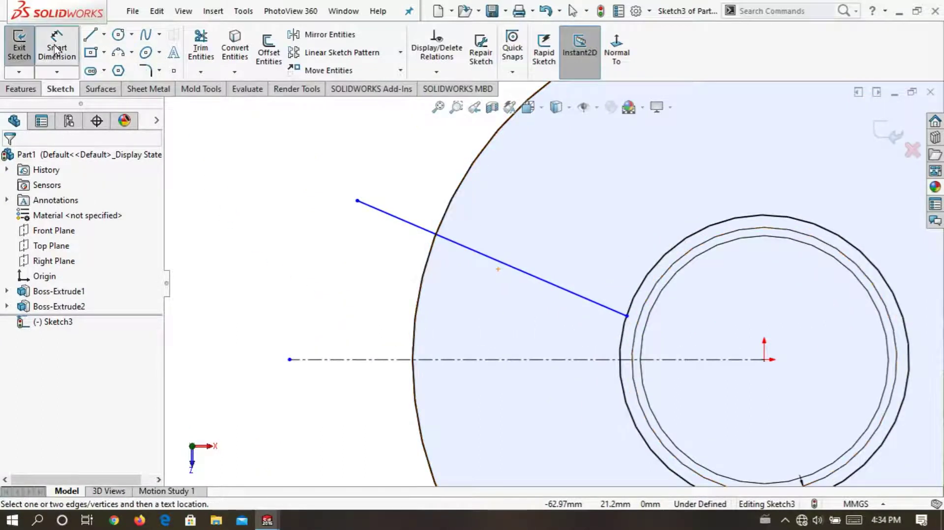
click(543, 282)
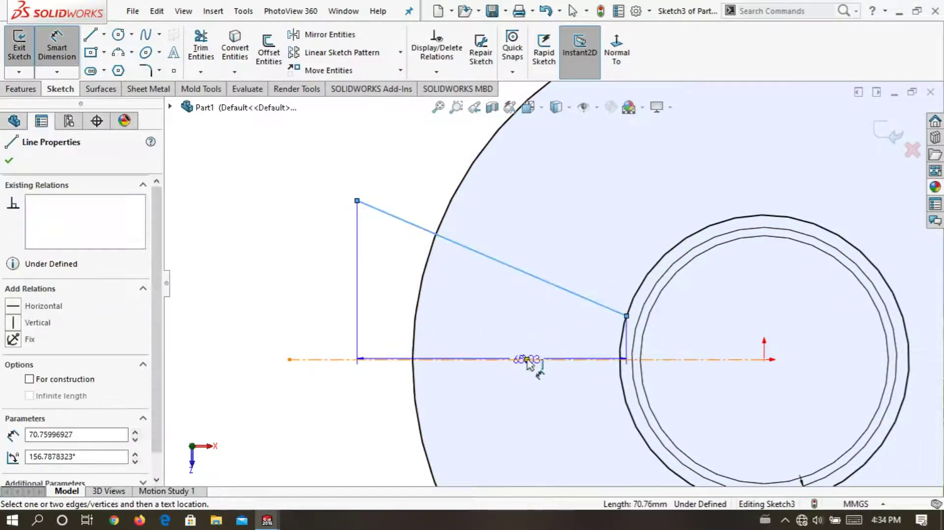
click(476, 357)
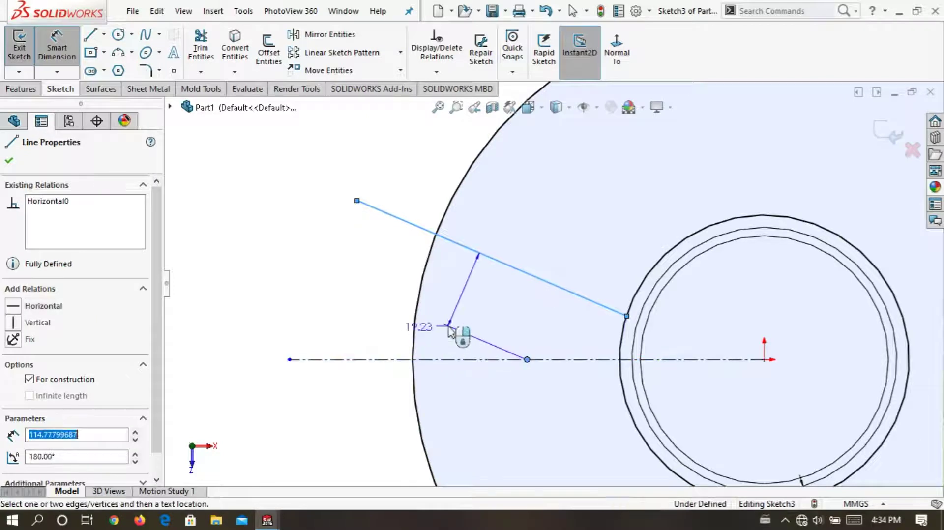
key(Escape)
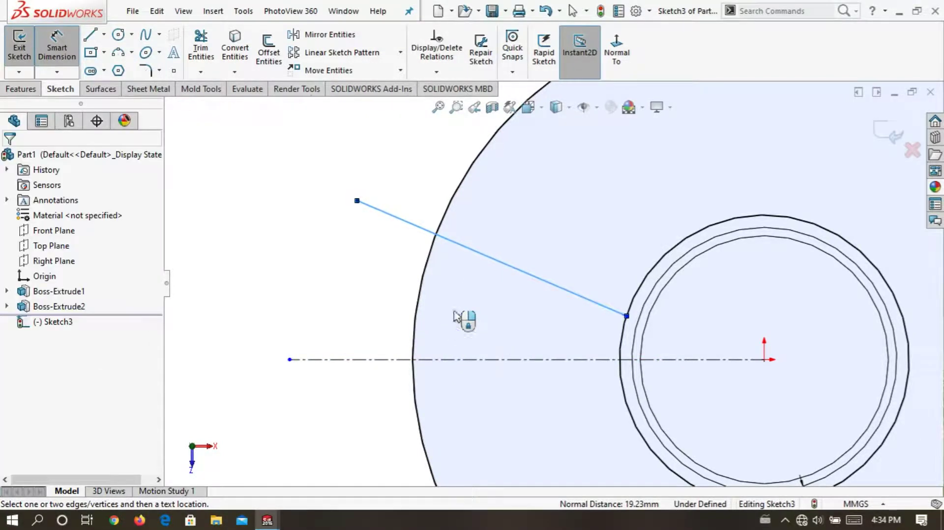
key(Escape)
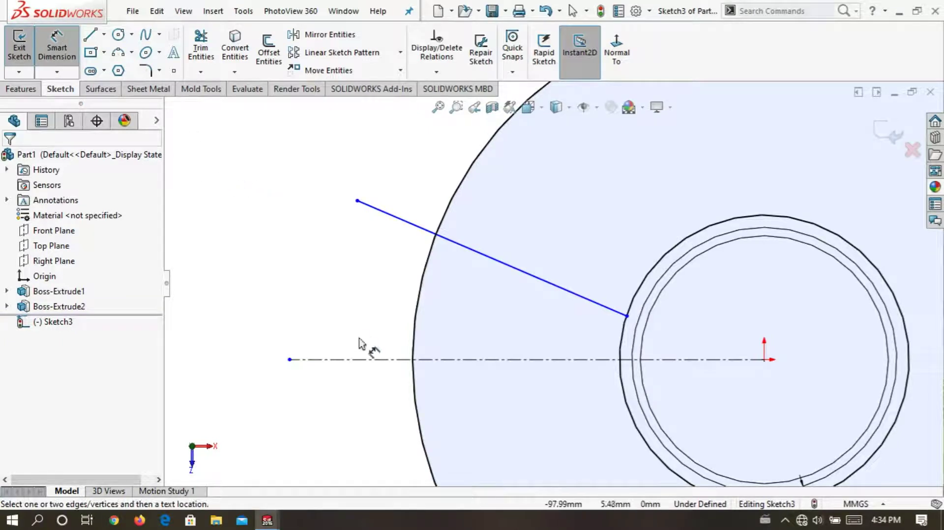
click(376, 359)
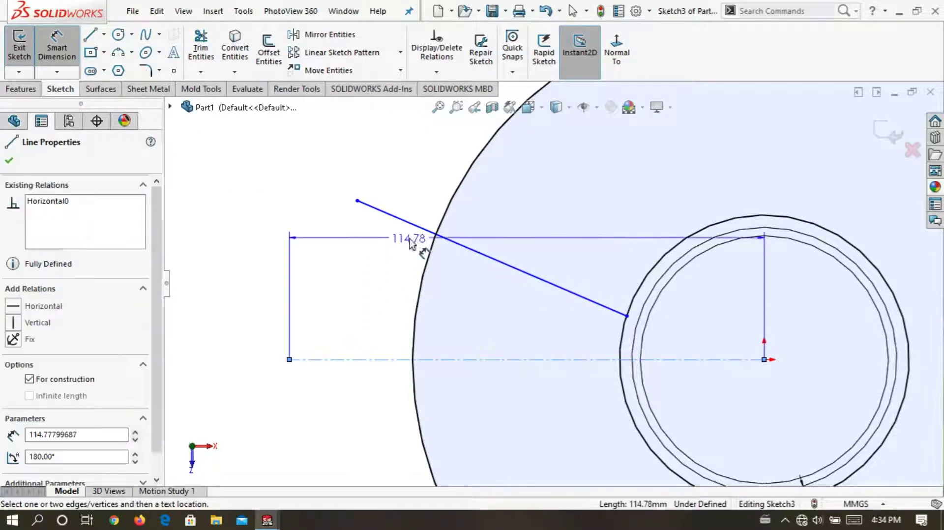
click(421, 228)
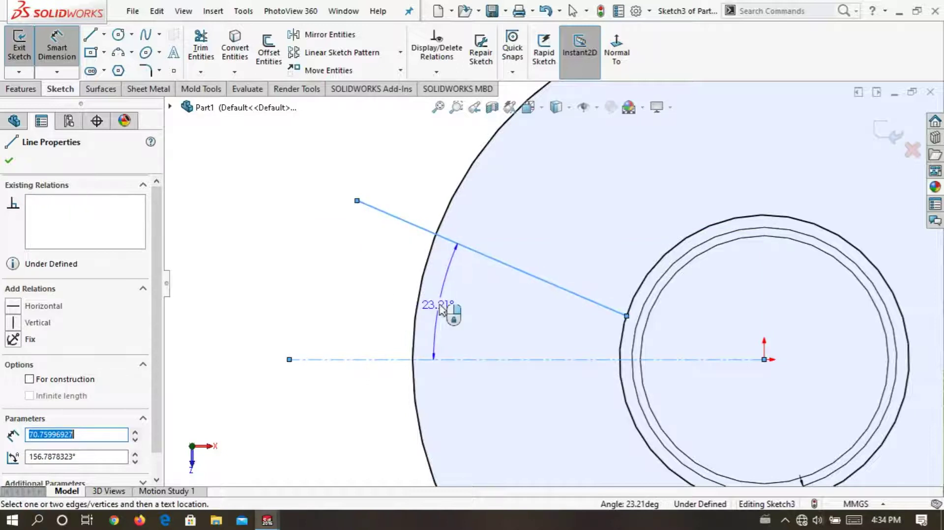
click(446, 309)
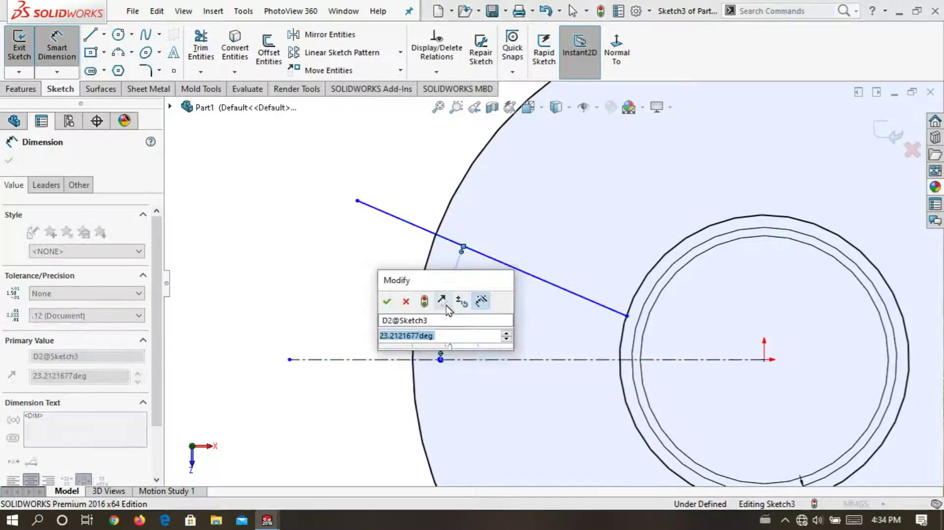
text(15)
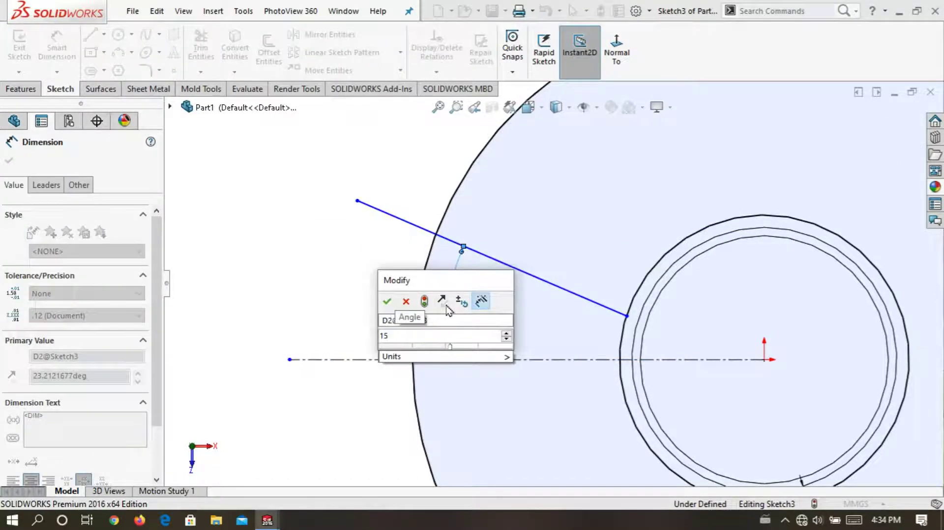
key(Return)
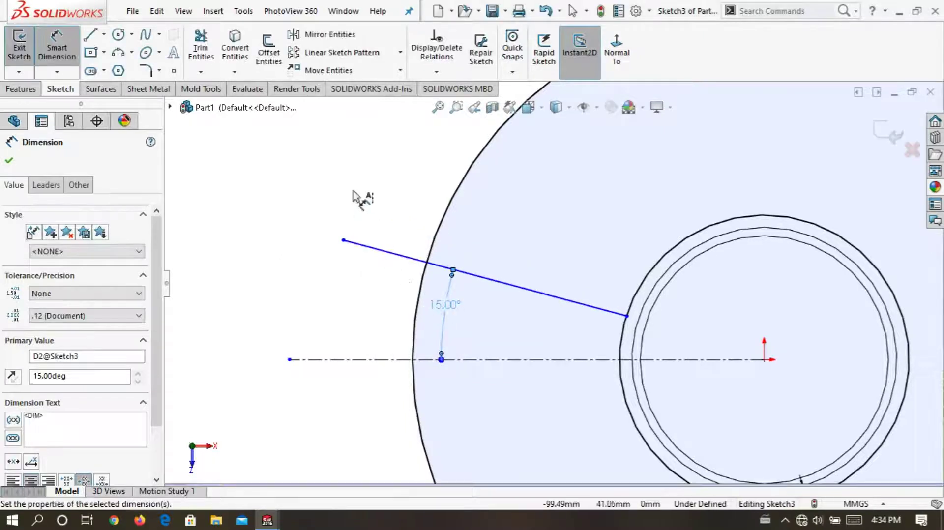
click(353, 197)
scroll(537, 312, down, 3)
scroll(605, 295, up, 3)
scroll(404, 241, up, 2)
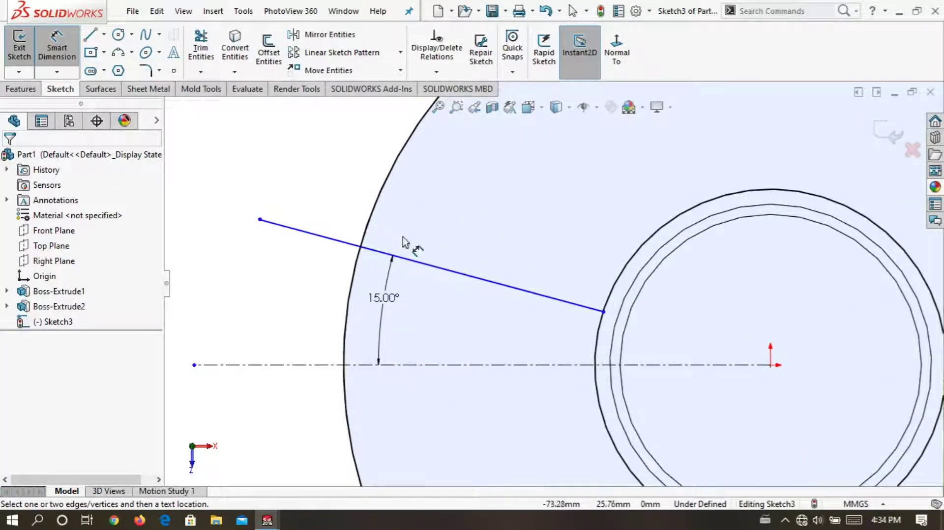
Mirror the slanted line about the horizontal centerline.
key(z)
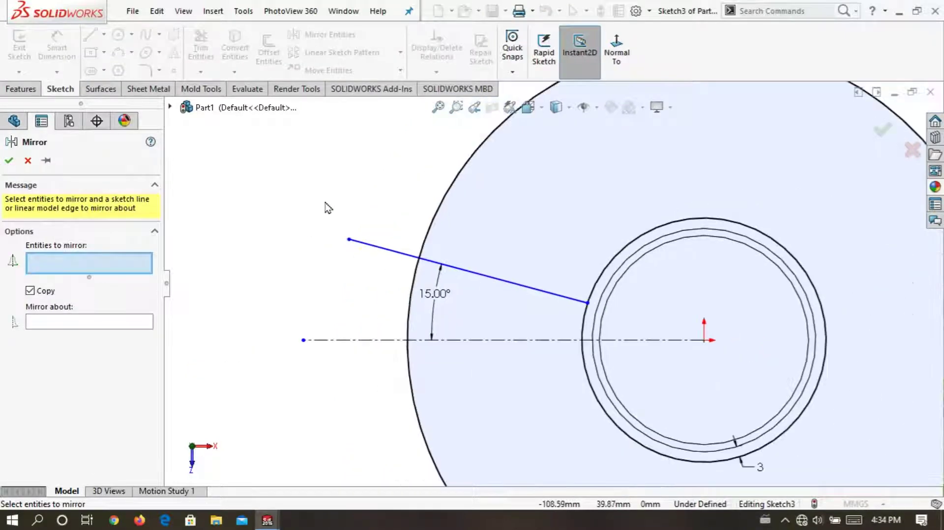
click(382, 248)
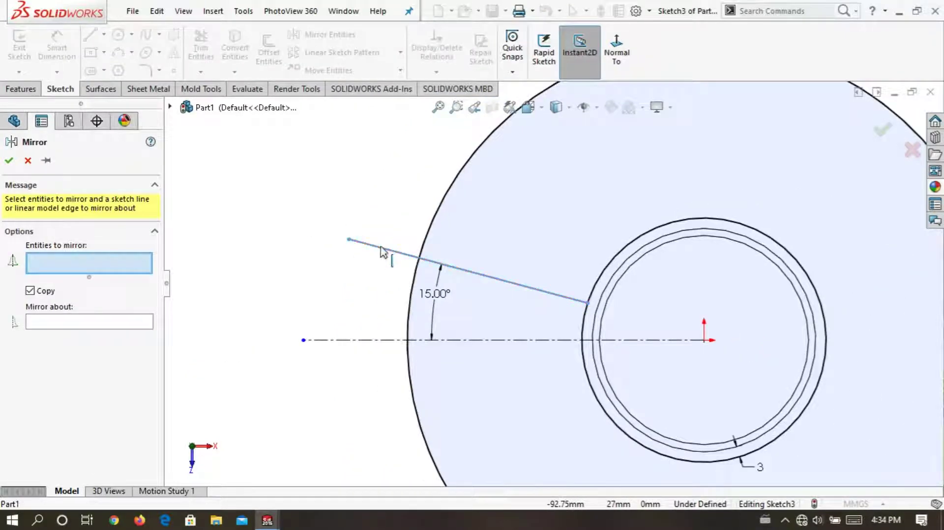
click(384, 252)
click(121, 325)
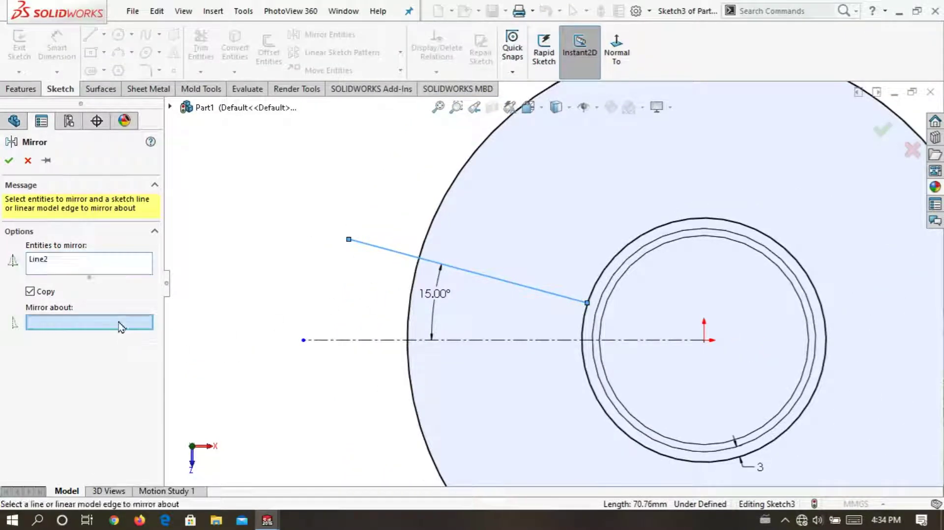
click(339, 340)
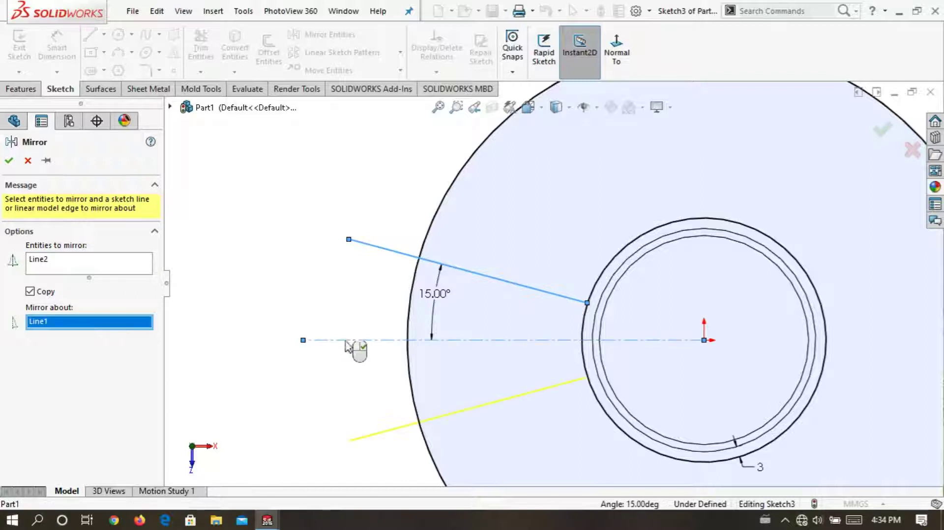
click(9, 160)
Power-trim the rim and hub circles so only a closed 30° wedge outline remains.
click(201, 49)
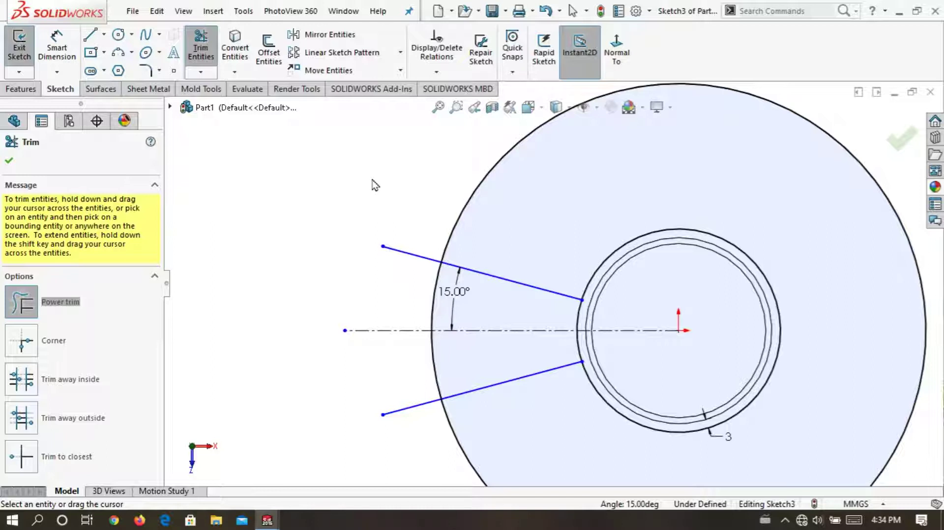
drag(439, 193, 424, 447)
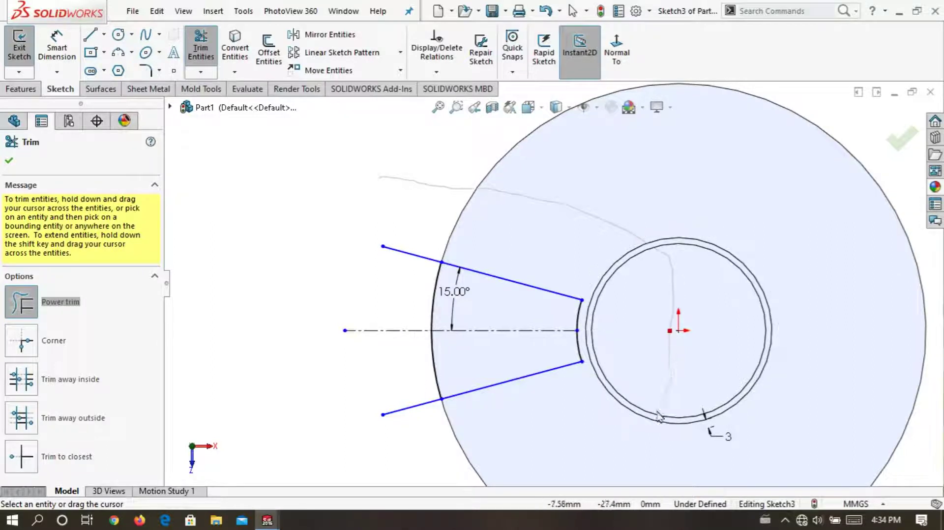
drag(392, 255, 388, 256)
scroll(393, 256, up, 2)
scroll(393, 256, down, 2)
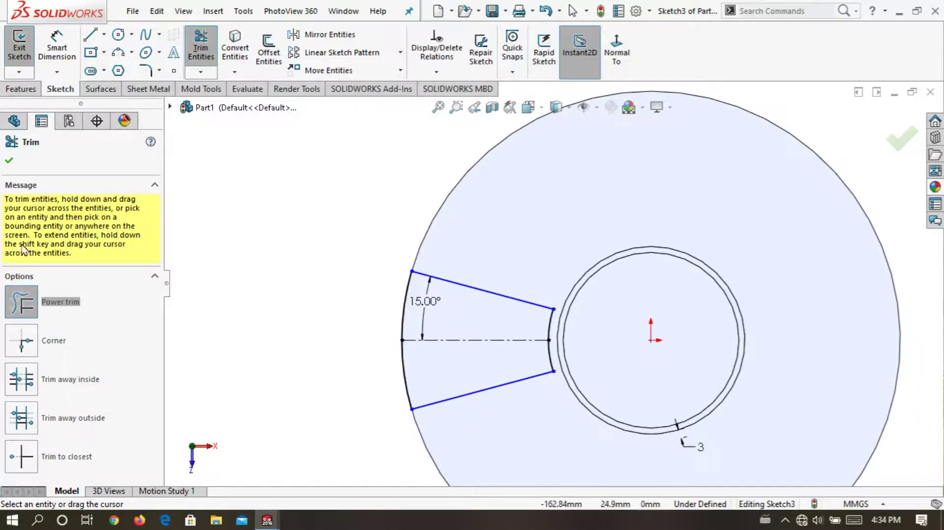
click(9, 161)
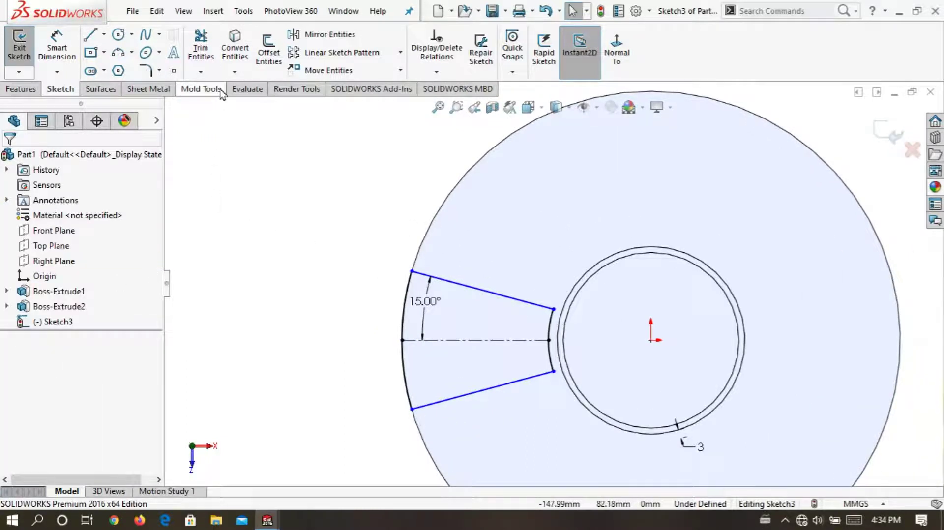
Fillet all four wedge corners with R5 sketch fillets.
click(159, 70)
click(174, 89)
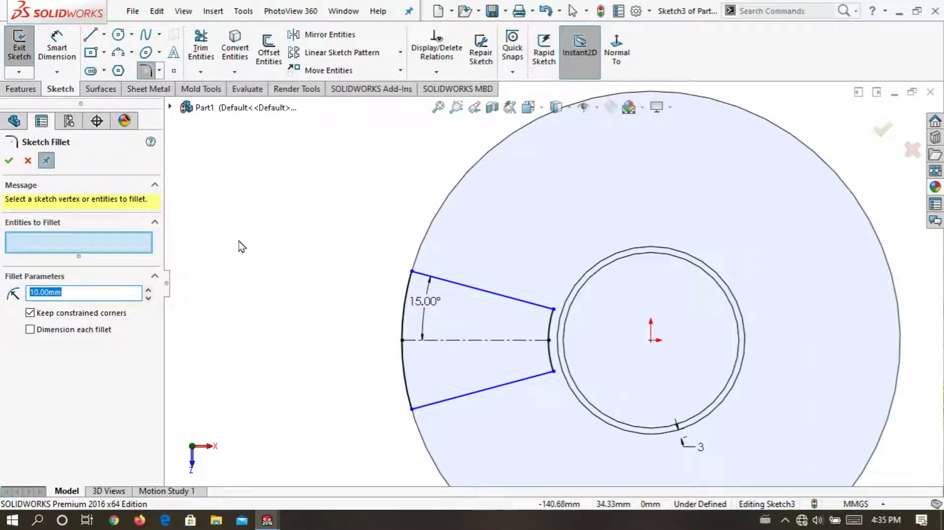
text(5)
key(Return)
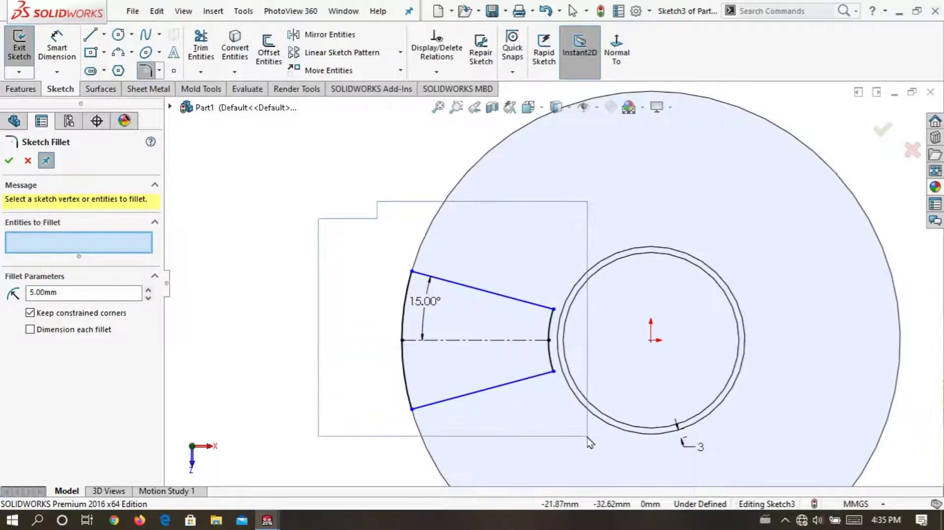
drag(396, 228, 558, 455)
click(9, 161)
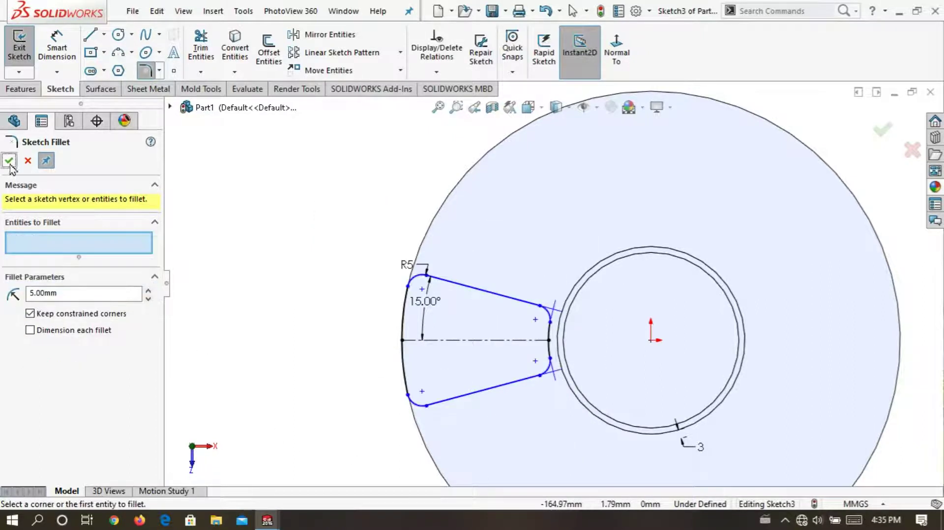
click(7, 164)
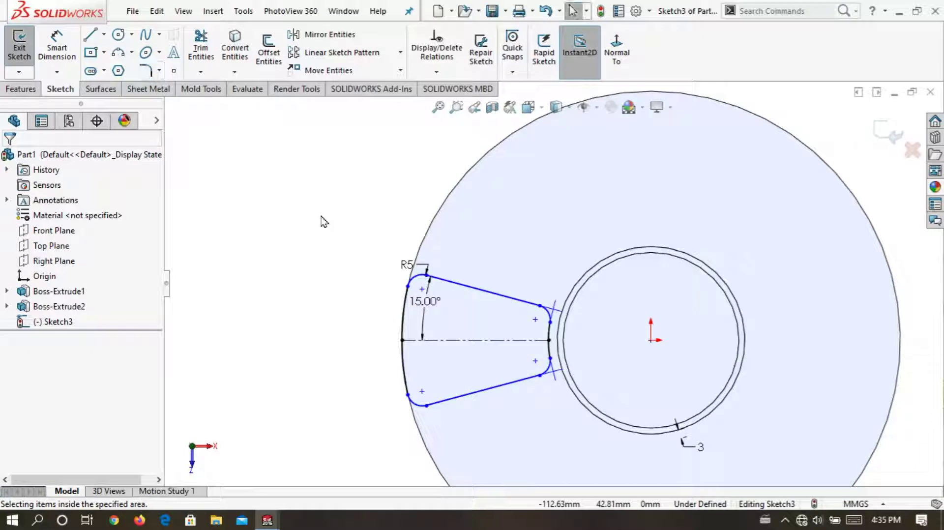
Dimension the wedge's lower side length as 40.07 mm.
scroll(322, 374, down, 1)
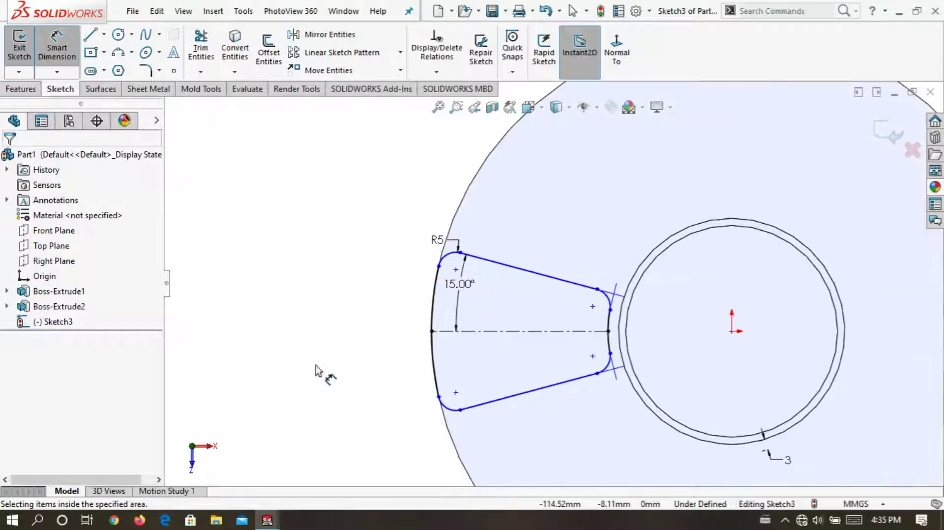
scroll(609, 395, down, 2)
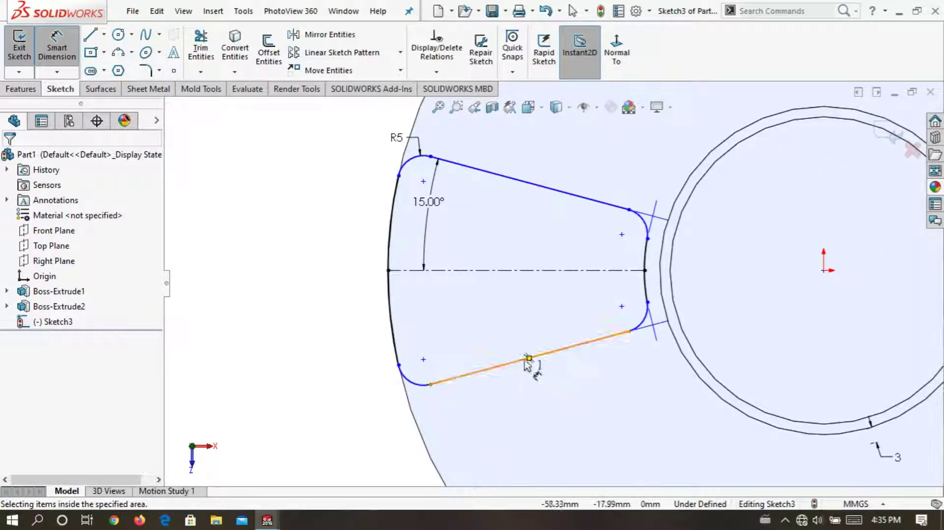
click(509, 367)
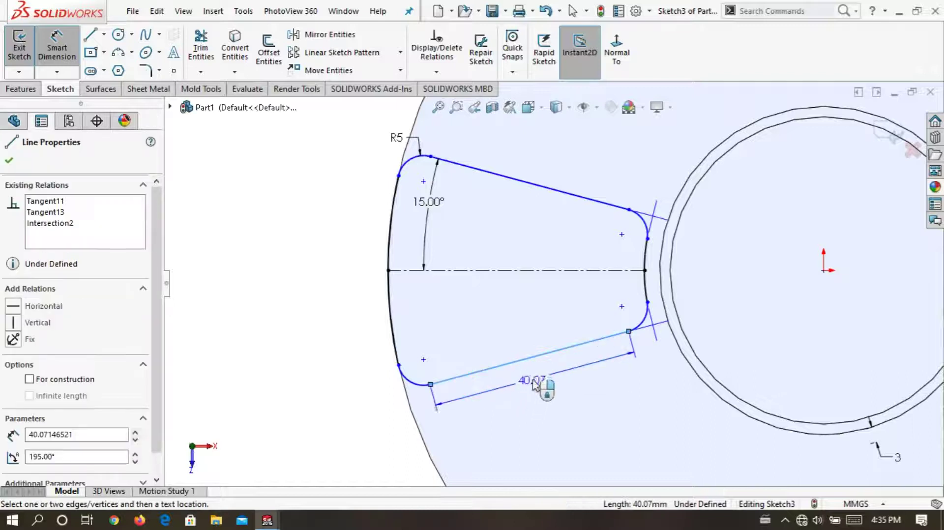
click(543, 379)
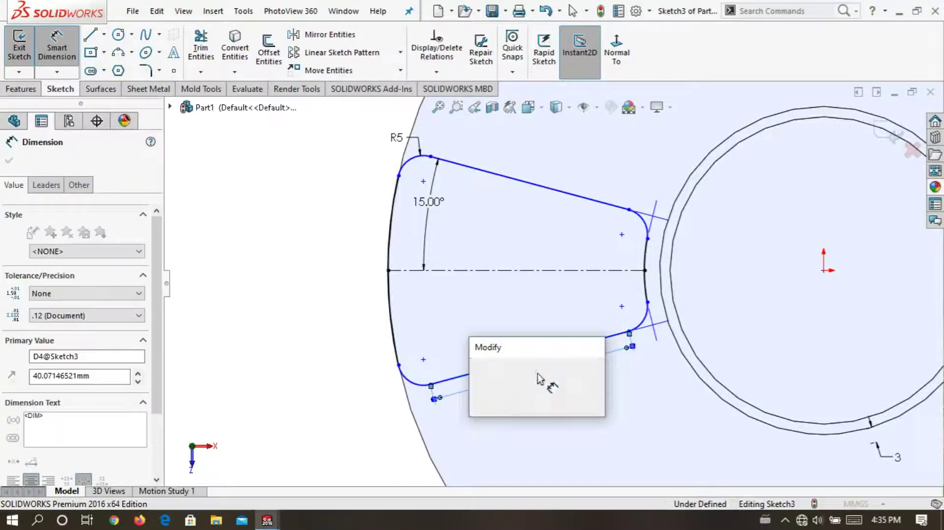
click(478, 369)
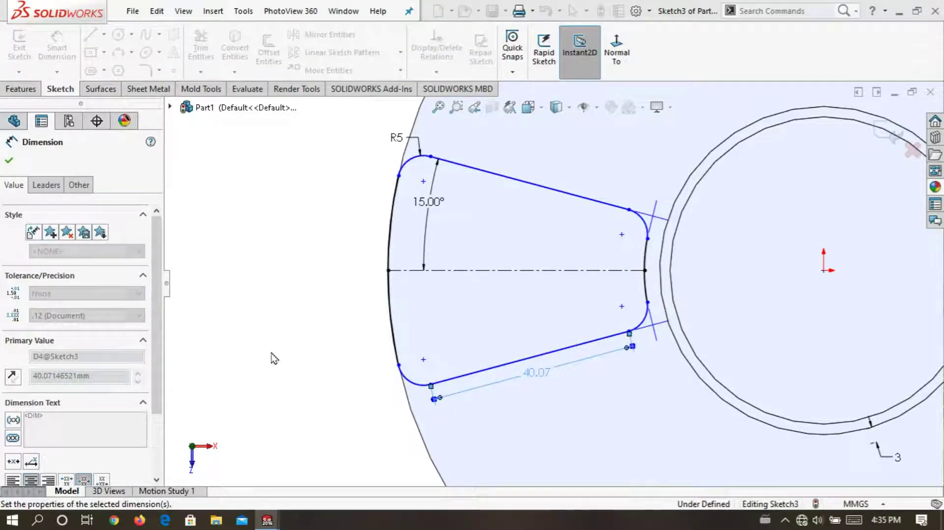
click(302, 362)
Dimension the 7.05 mm offset from the origin to the lower arc centre, fully defining the sketch.
scroll(531, 295, up, 1)
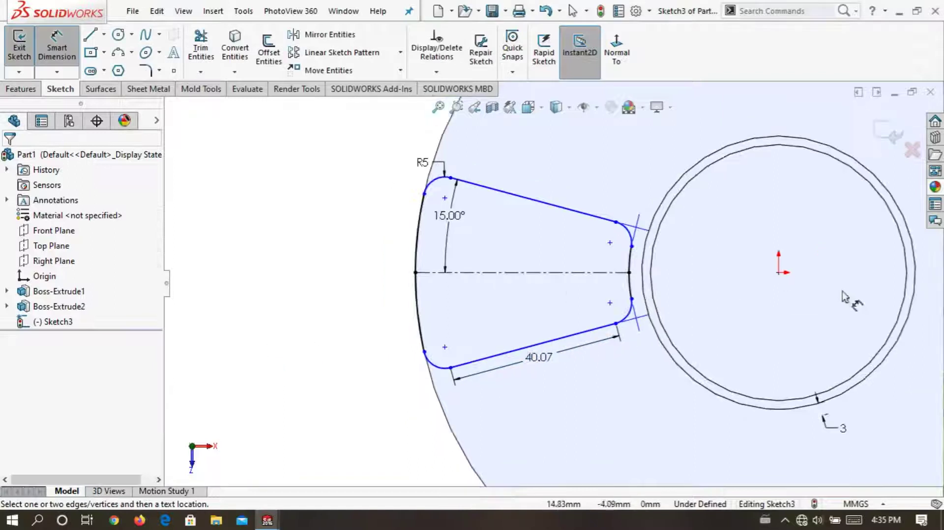
click(779, 272)
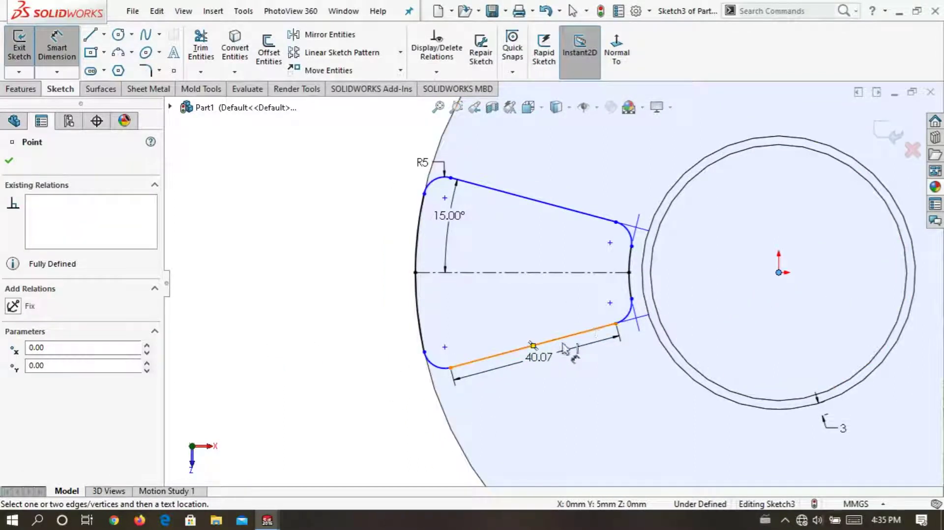
click(610, 302)
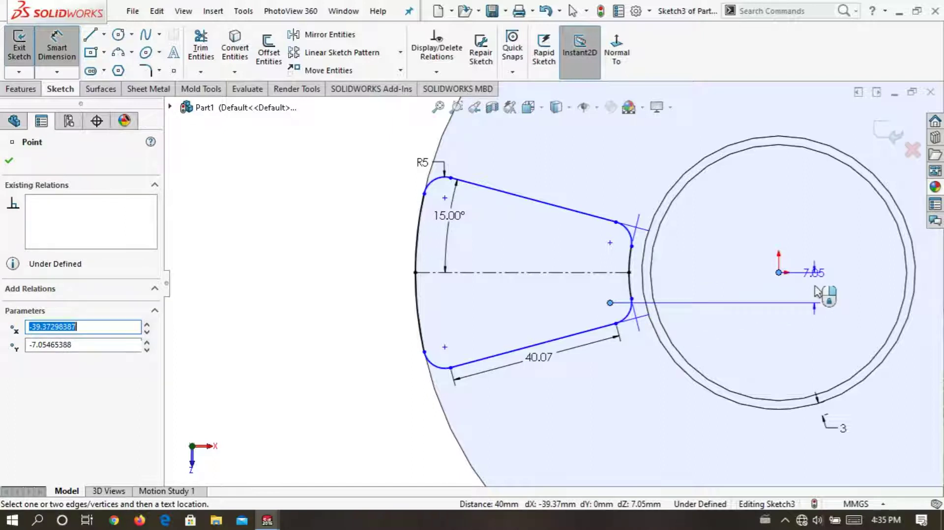
scroll(806, 300, down, 4)
scroll(792, 296, down, 2)
click(760, 279)
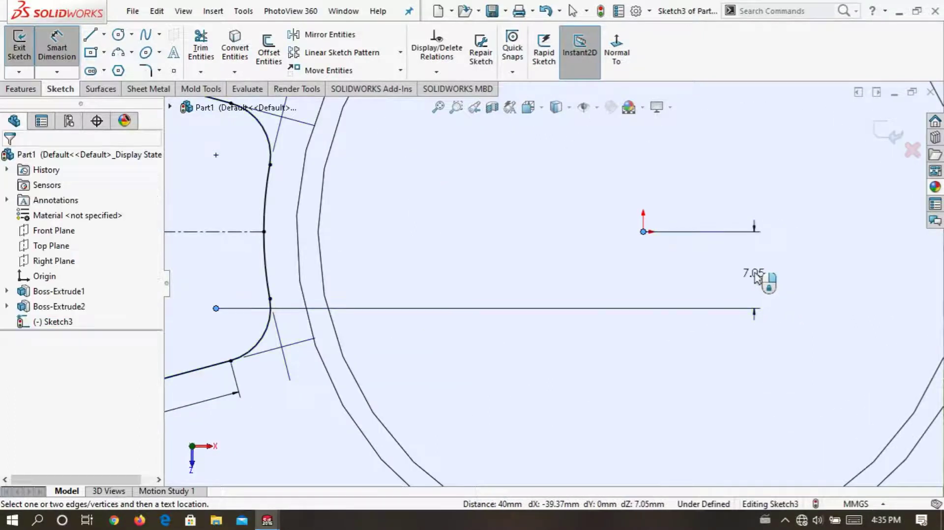
click(695, 270)
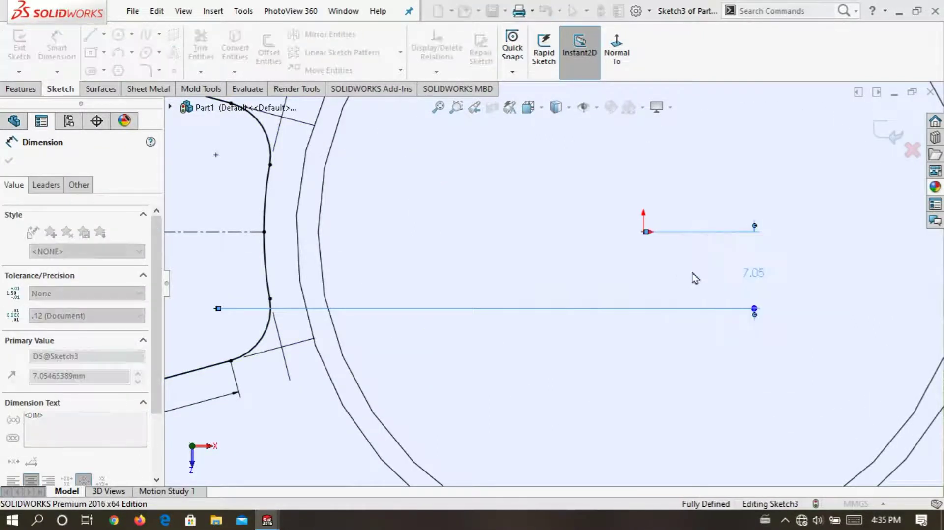
scroll(629, 283, up, 1)
scroll(615, 289, up, 3)
scroll(610, 289, up, 3)
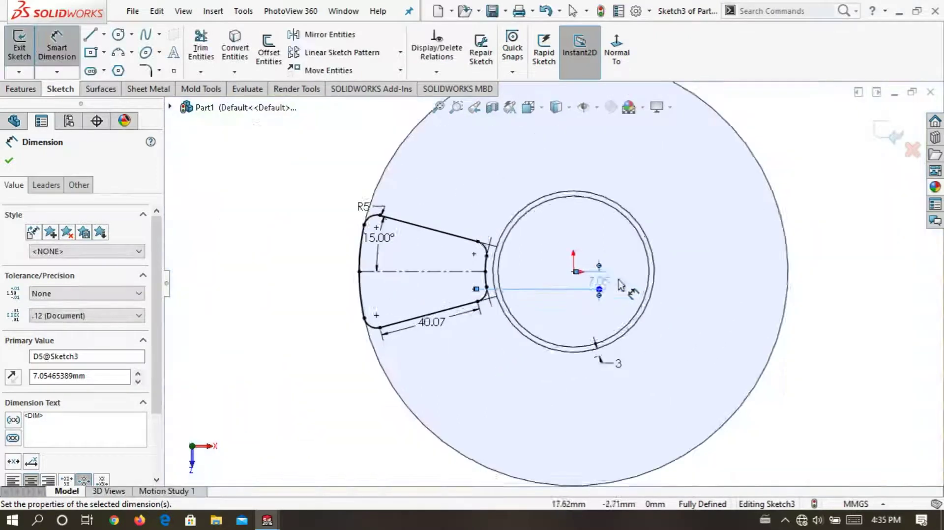
click(305, 219)
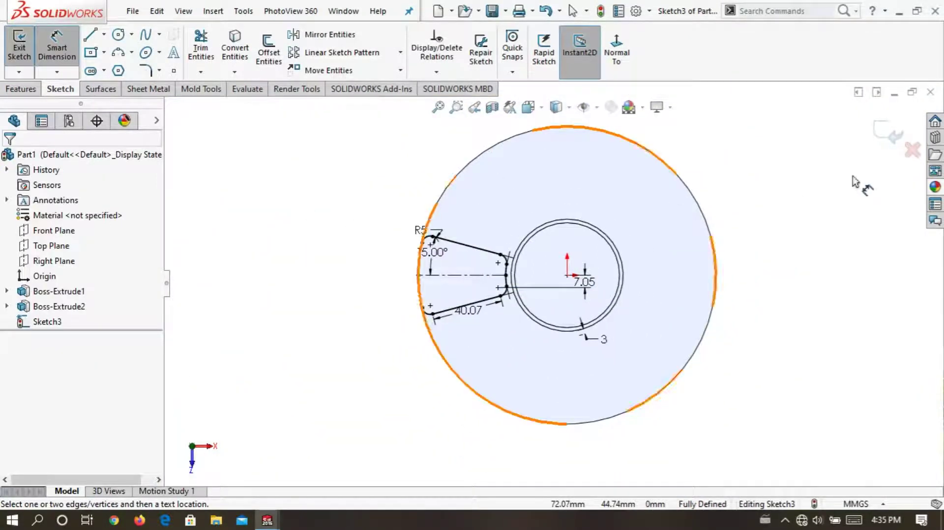
Exit the wedge sketch and extrude-cut it through the disc as Cut-Extrude1.
key(ctrl+7)
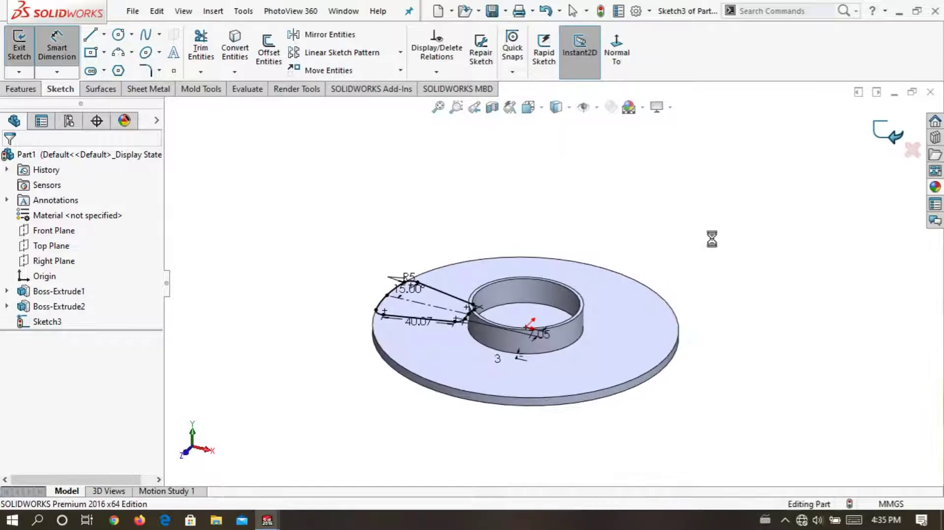
click(888, 132)
scroll(364, 211, down, 2)
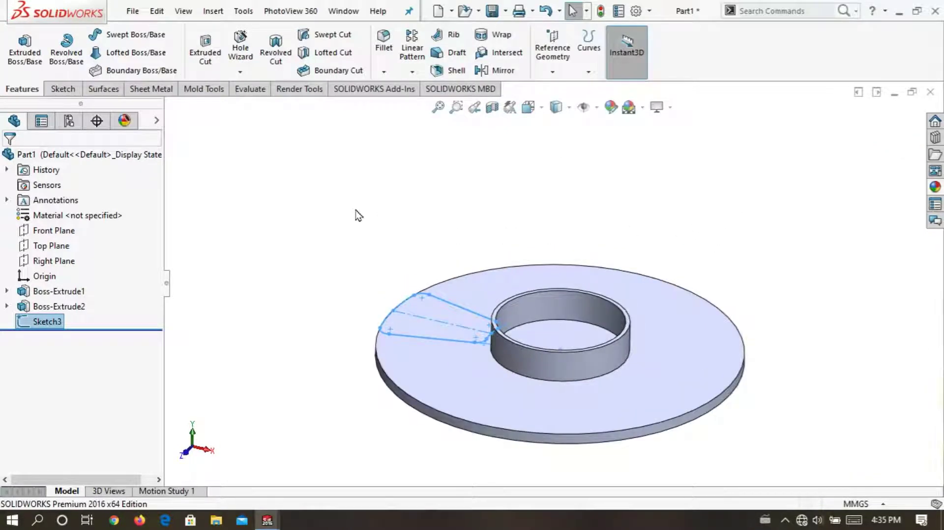
click(202, 74)
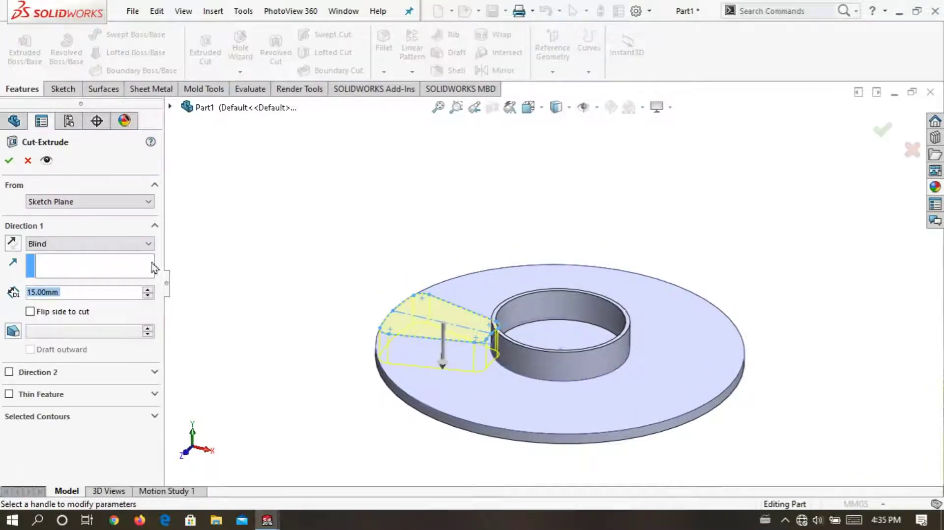
click(9, 160)
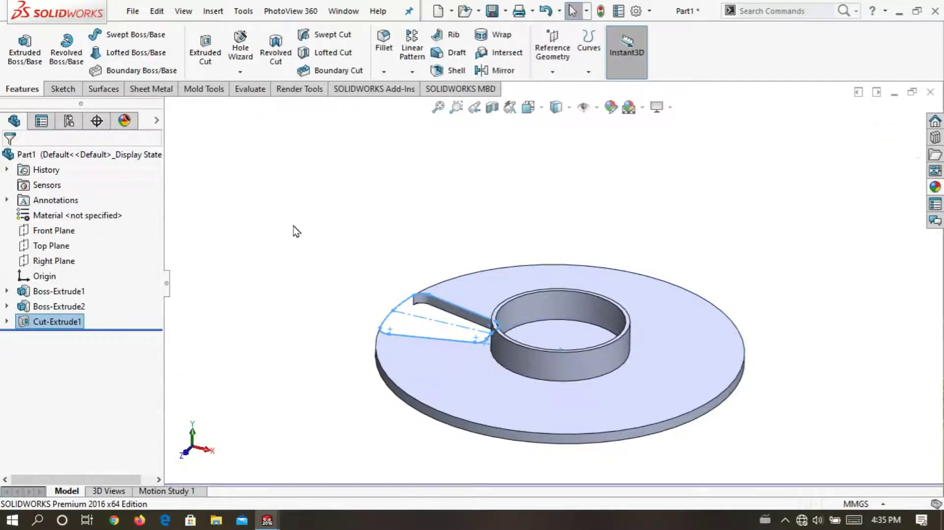
Orbit to inspect the slot and select Cut-Extrude1 for patterning.
mouse_move(307, 243)
middle_down()
mouse_move(348, 279)
mouse_move(197, 338)
middle_up()
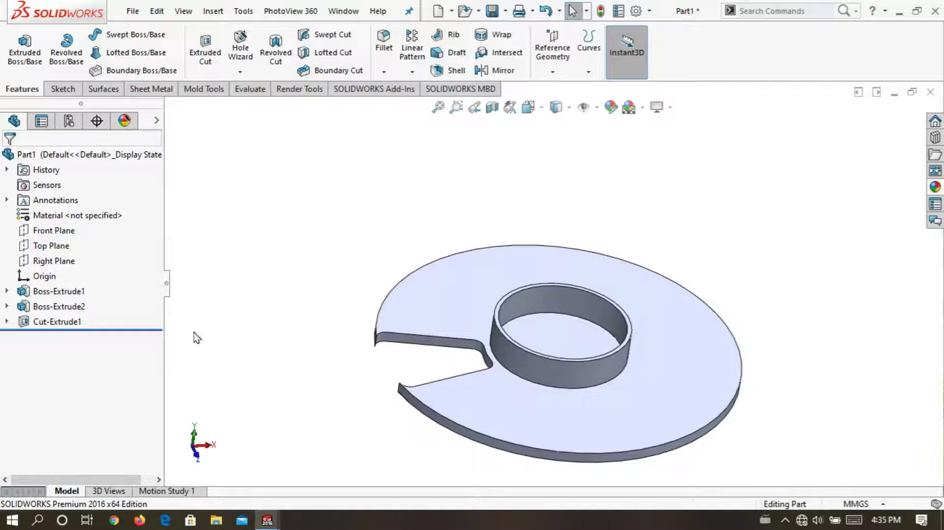
click(67, 322)
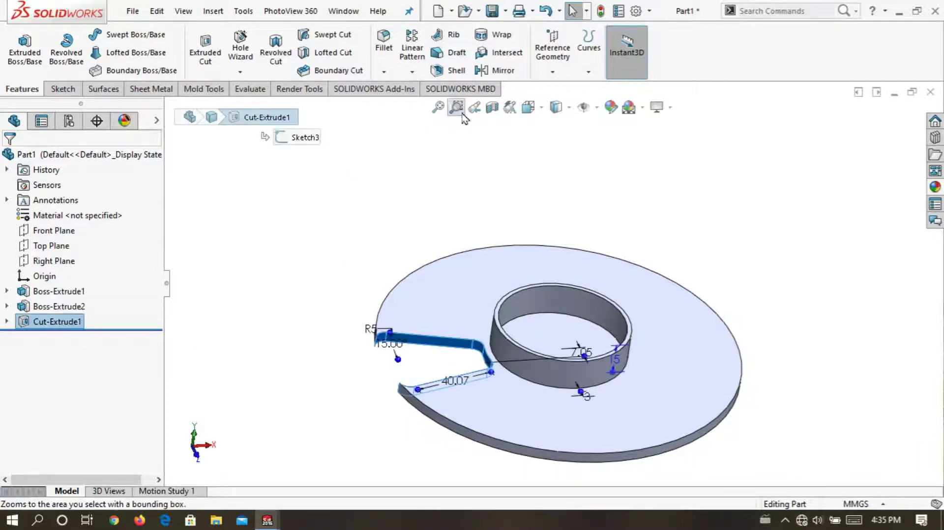
click(412, 72)
Circular-pattern the slot cut 5 times over 360° about the hub's inner circular edge.
click(440, 107)
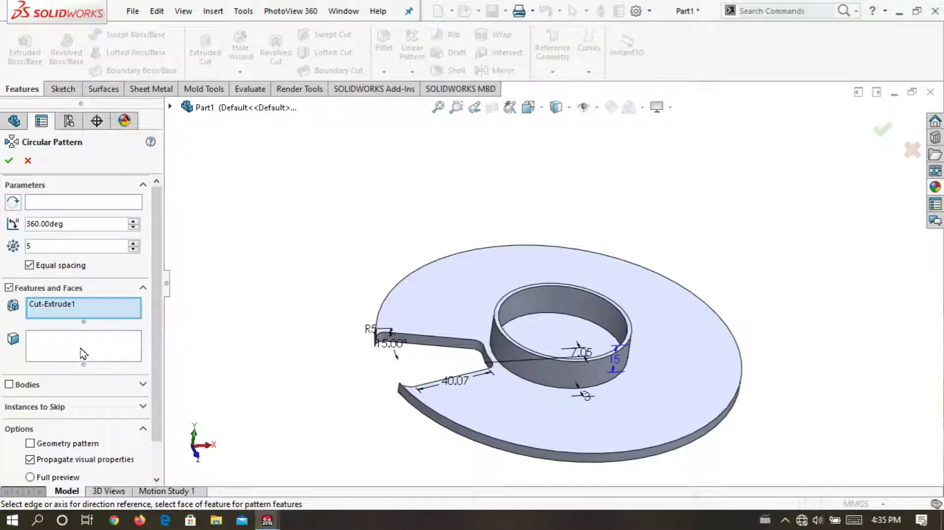
click(125, 202)
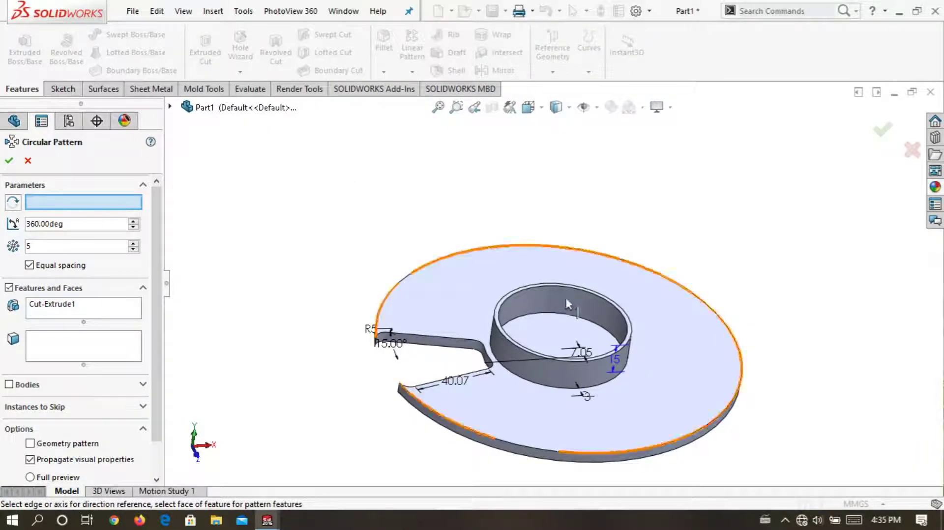
click(549, 318)
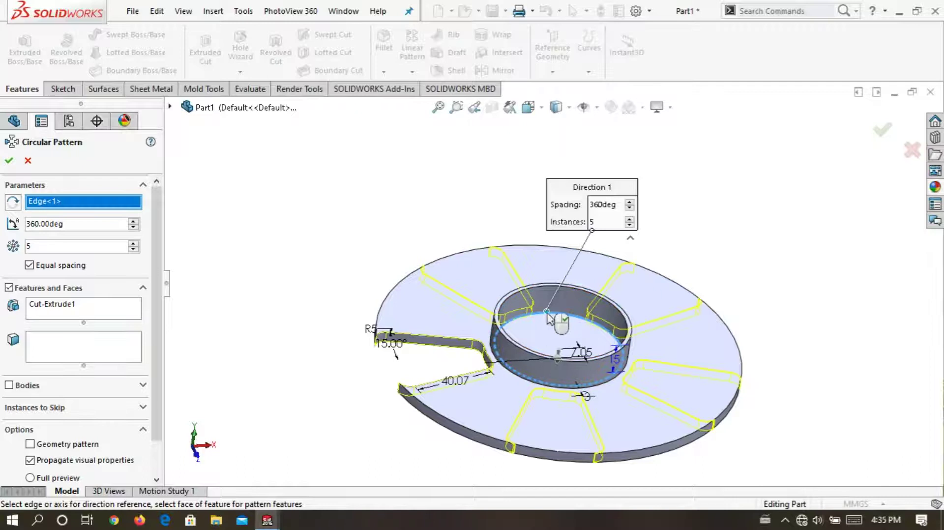
middle_drag(348, 231, 320, 270)
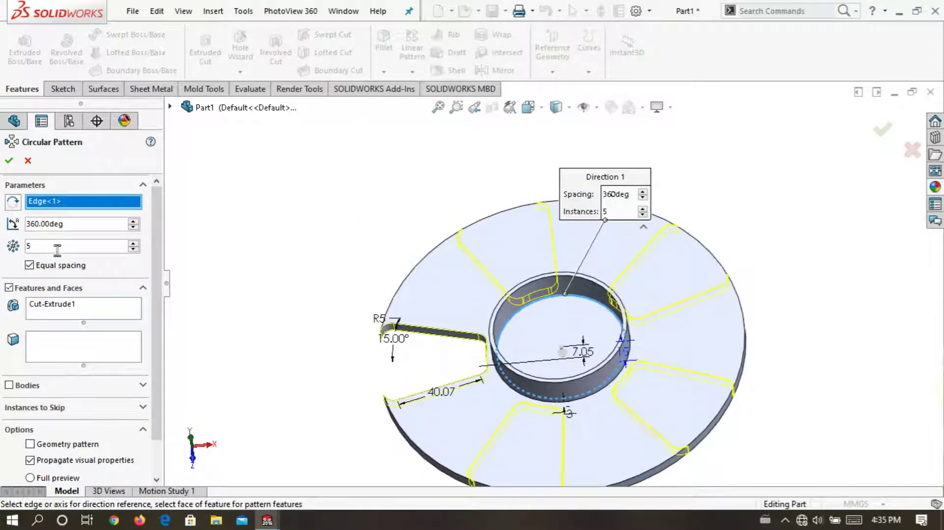
click(13, 160)
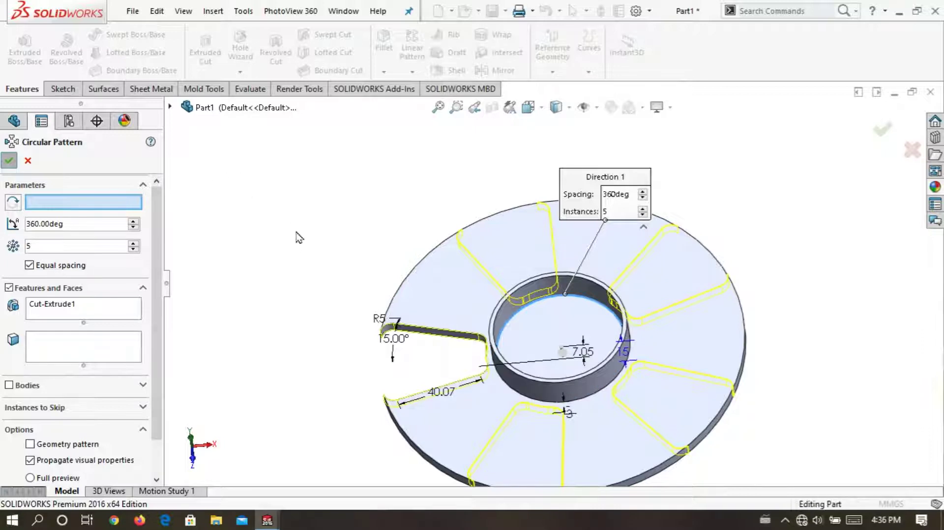
scroll(388, 236, up, 3)
scroll(428, 333, down, 2)
mouse_move(427, 333)
middle_down()
mouse_move(396, 256)
mouse_move(390, 326)
mouse_move(406, 316)
middle_up()
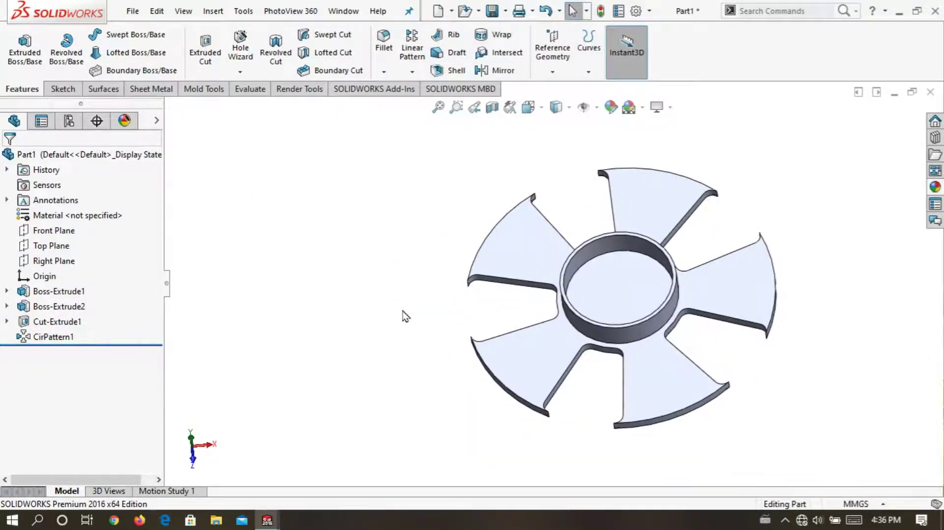
Open Sketch4 on the wheel's flat Boss-Extrude1 face, viewed normal to it.
scroll(406, 316, down, 3)
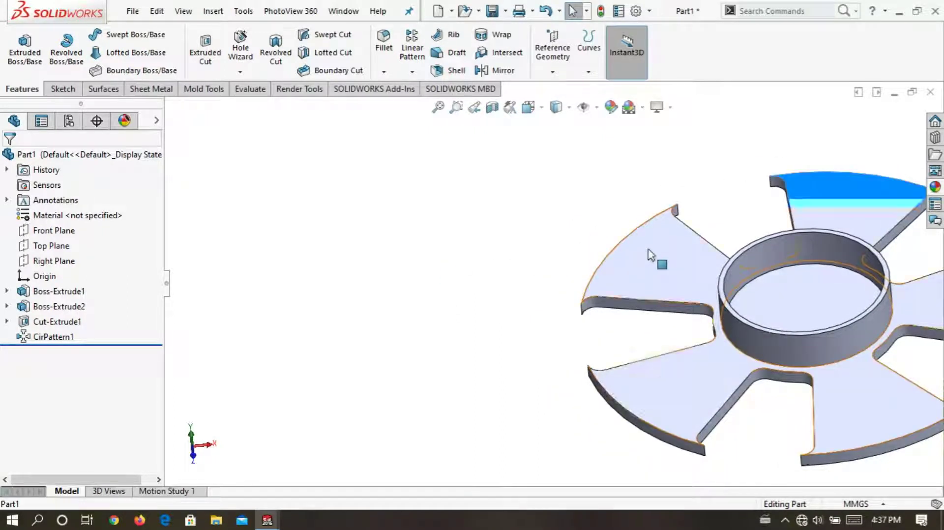
right_click(649, 253)
click(674, 134)
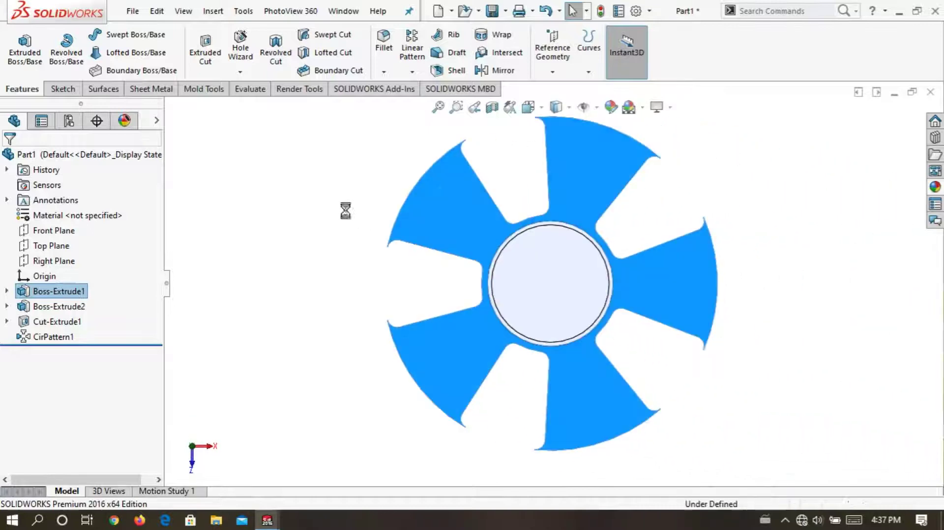
scroll(556, 180, down, 2)
Draw an R85 circle centred on the origin and offset it 5 mm to form a ring.
click(347, 211)
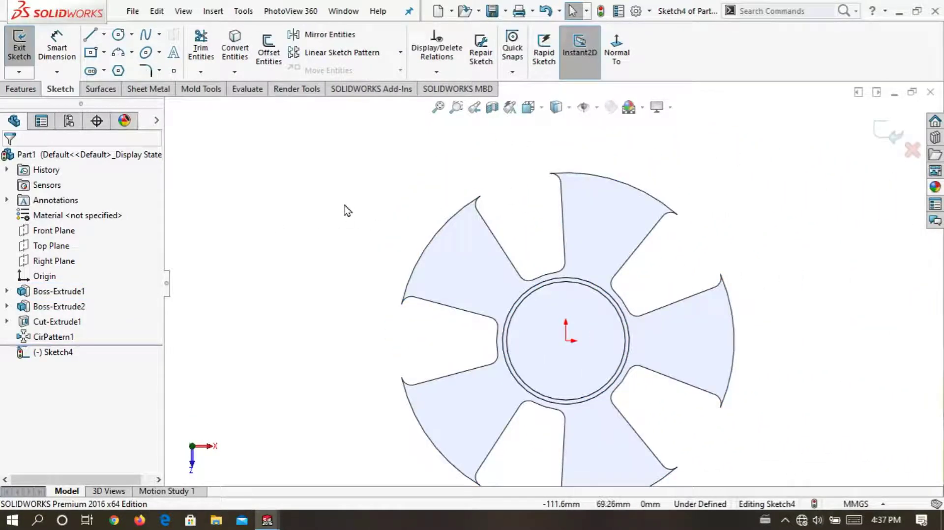
click(118, 34)
scroll(571, 320, down, 1)
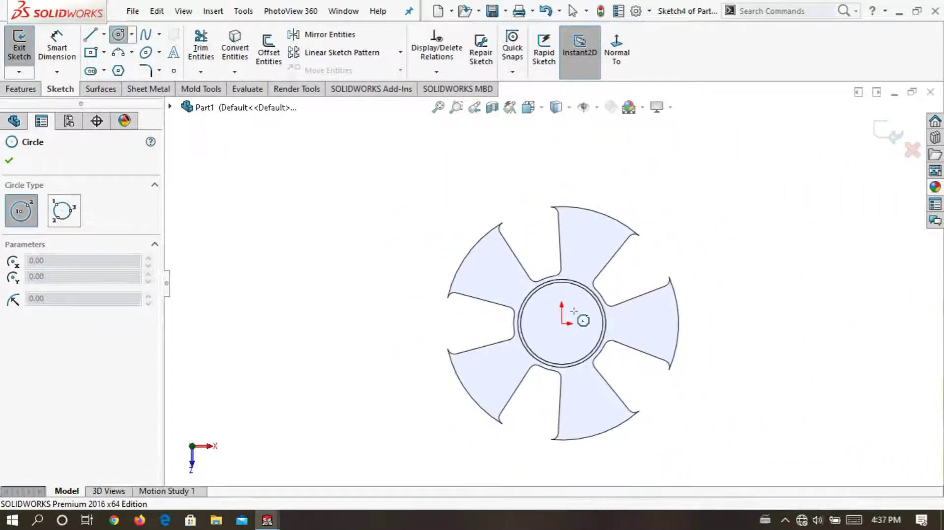
click(547, 326)
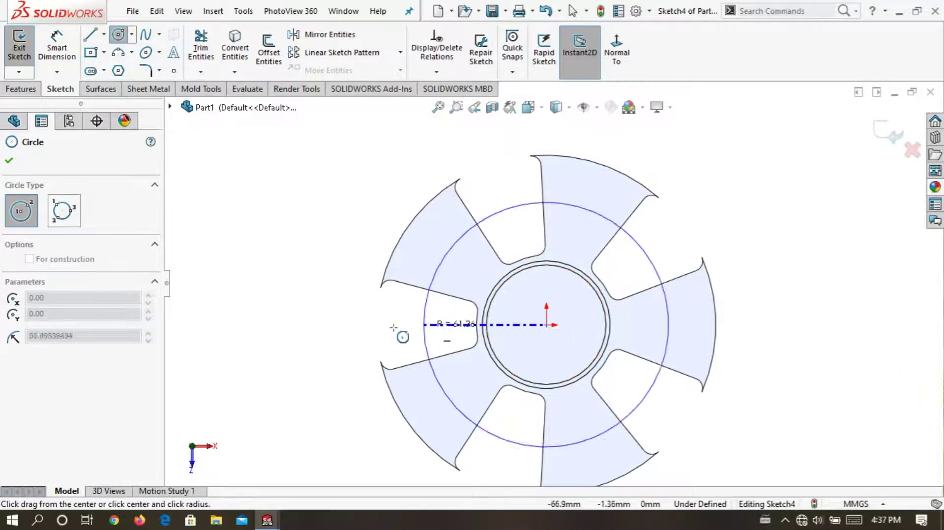
scroll(393, 310, down, 2)
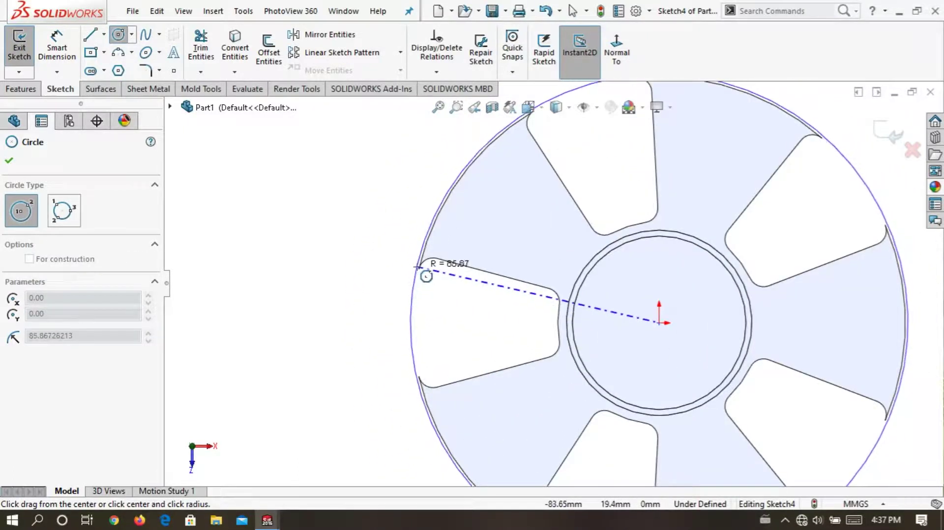
scroll(421, 266, down, 2)
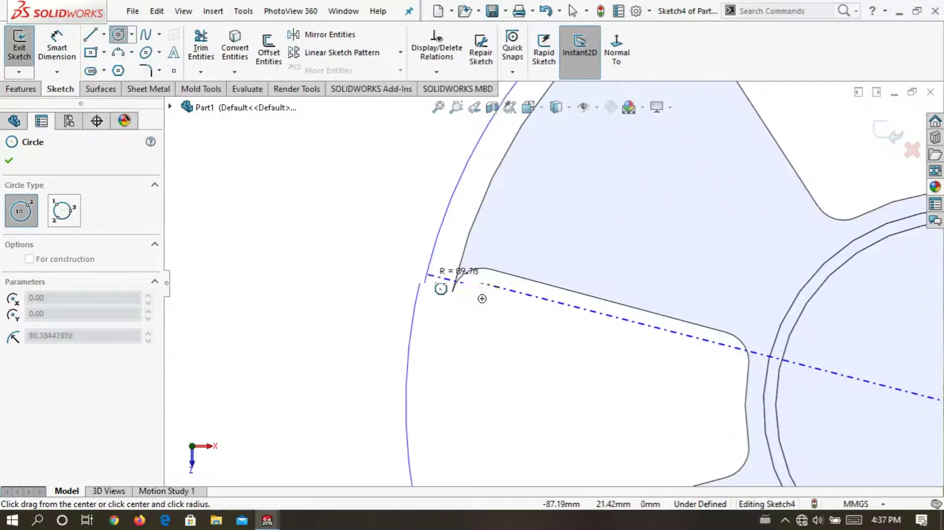
click(452, 288)
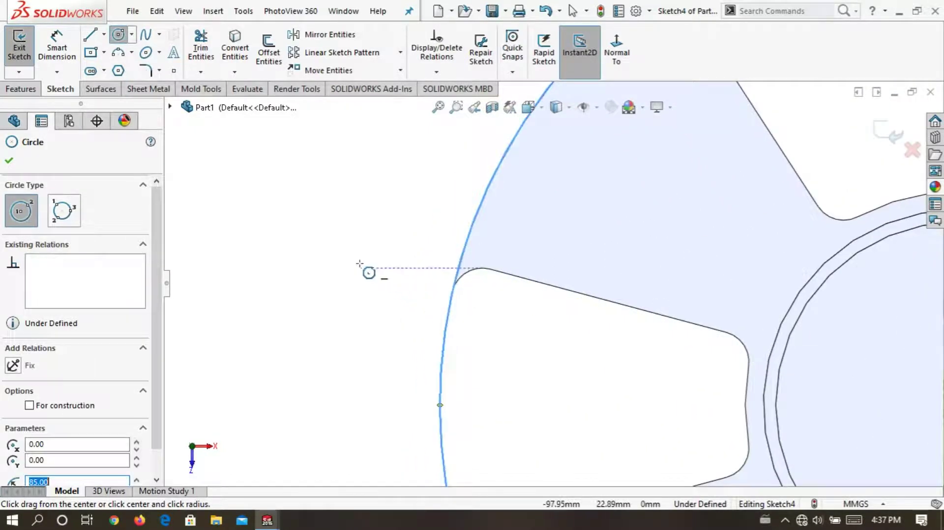
scroll(369, 270, up, 3)
click(279, 64)
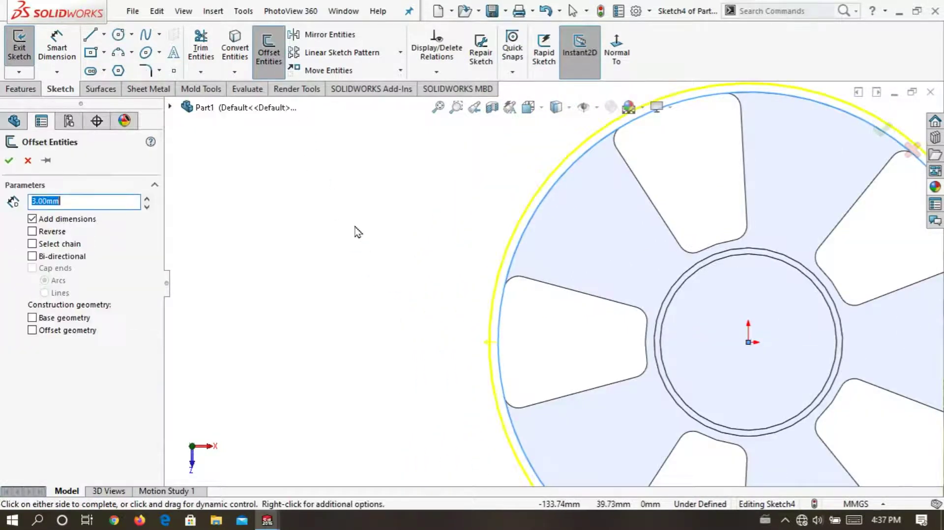
key(Return)
click(8, 161)
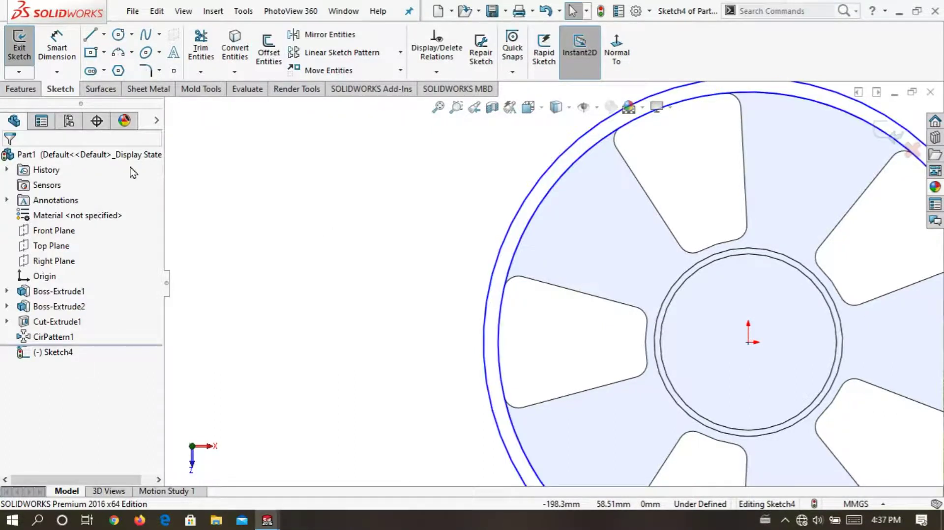
key(f)
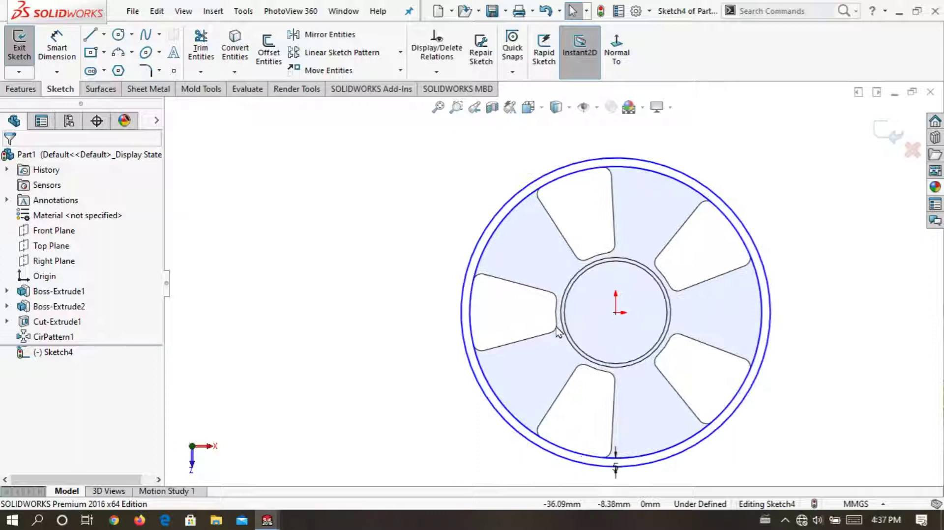
Dimension the circle to Ø170 mm and exit the sketch.
click(57, 47)
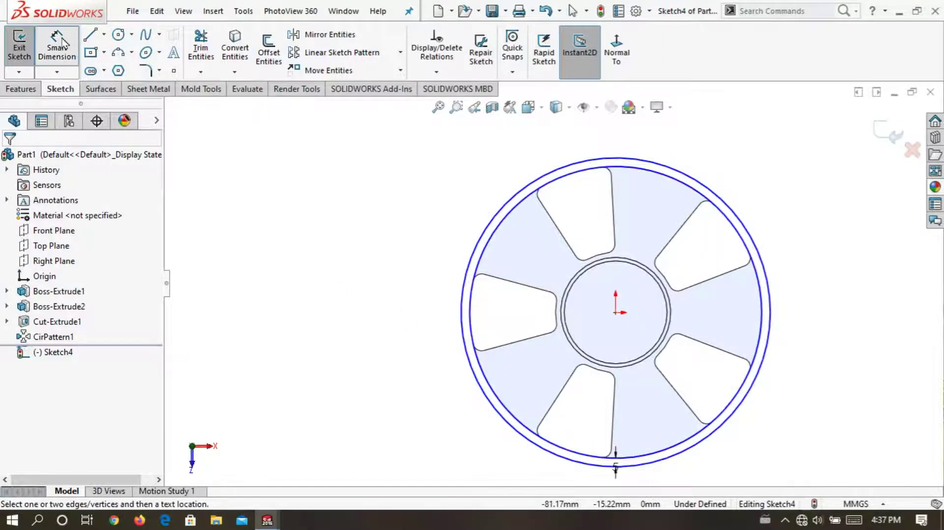
scroll(450, 354, down, 2)
scroll(451, 354, down, 2)
click(523, 308)
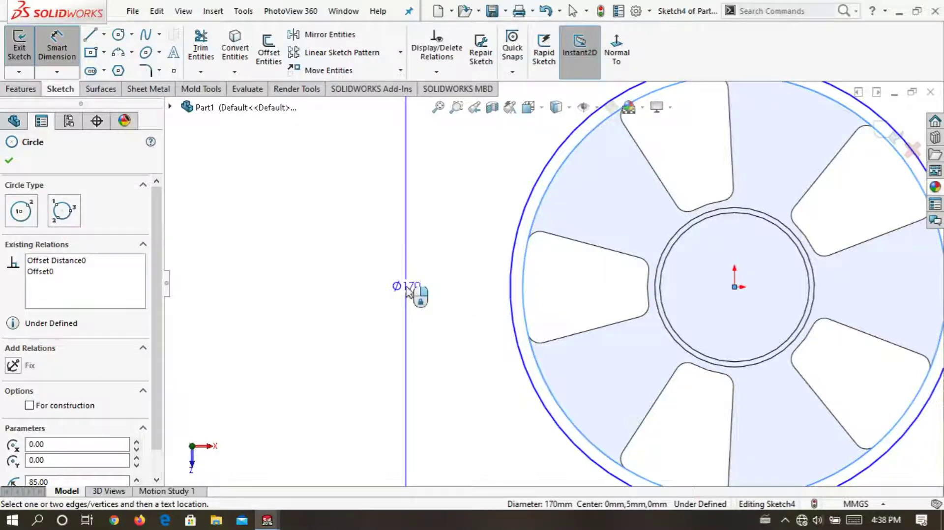
scroll(401, 290, up, 3)
click(463, 294)
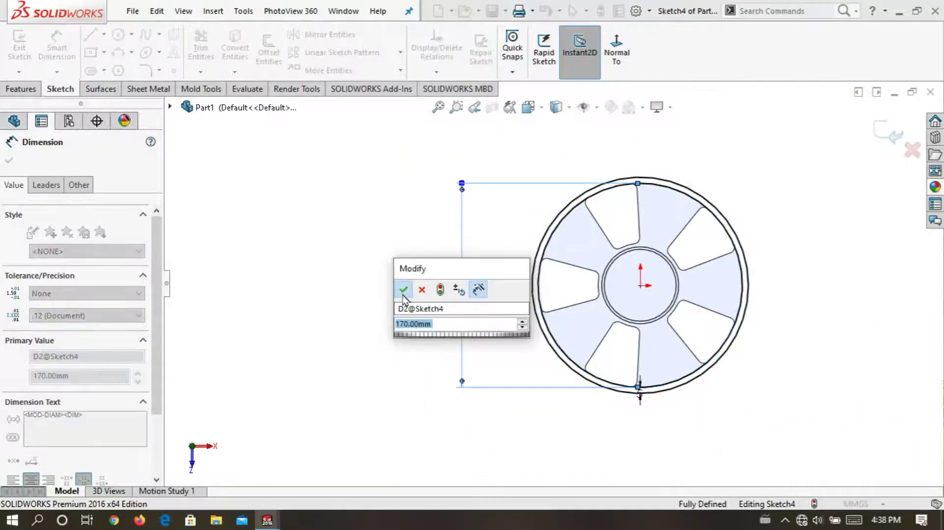
click(403, 290)
scroll(541, 226, up, 1)
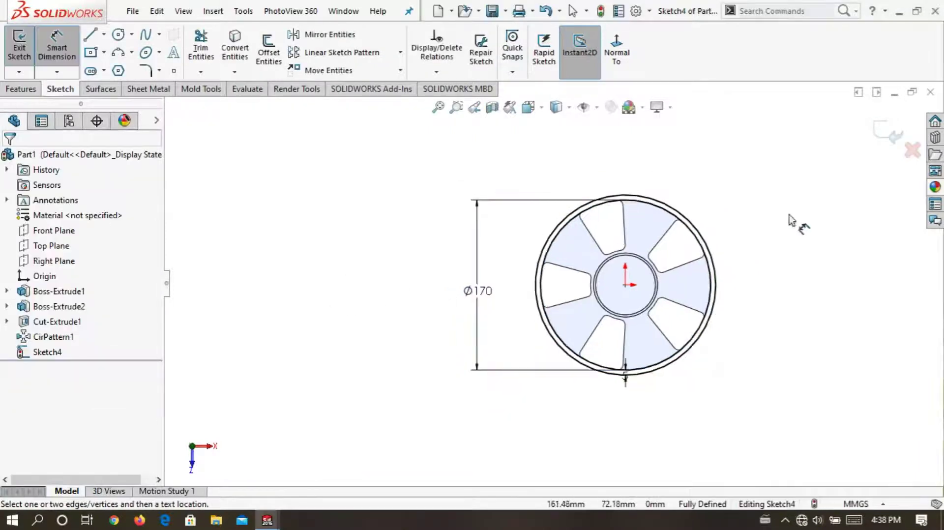
scroll(836, 173, down, 1)
click(880, 131)
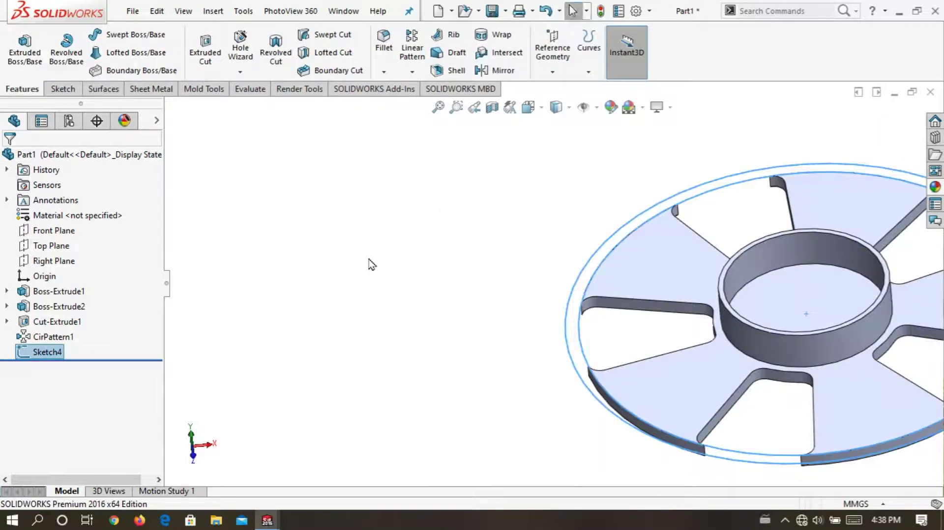
Extrude the ring sketch 10 mm Blind, with Direction 2 set to Through All.
click(25, 49)
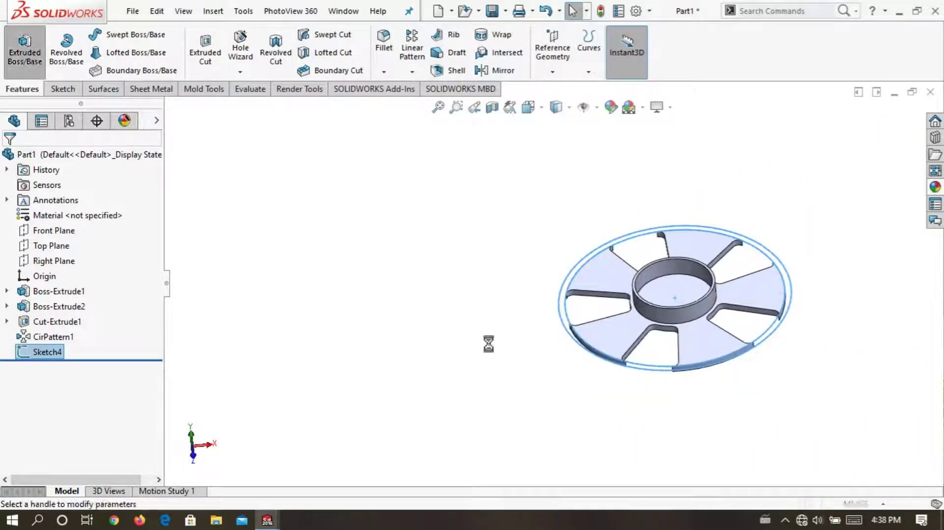
middle_drag(475, 333, 457, 273)
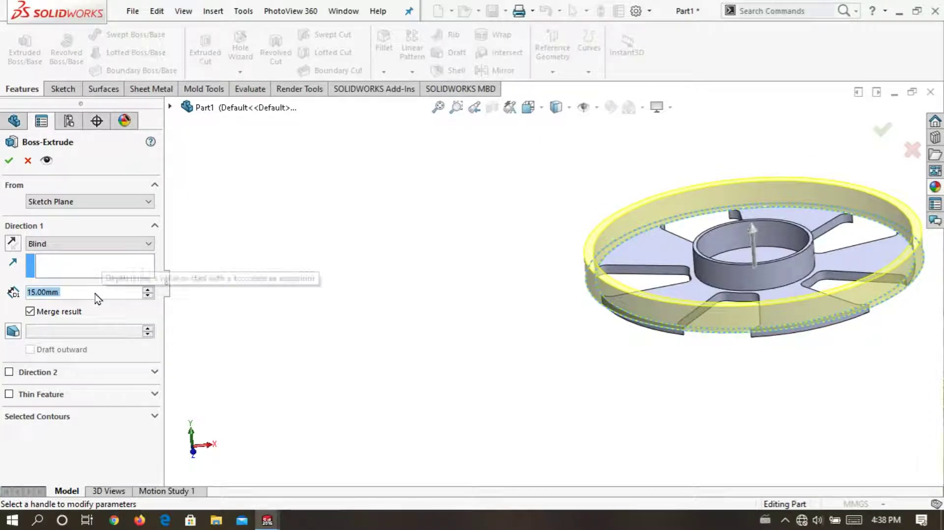
text(10)
key(Return)
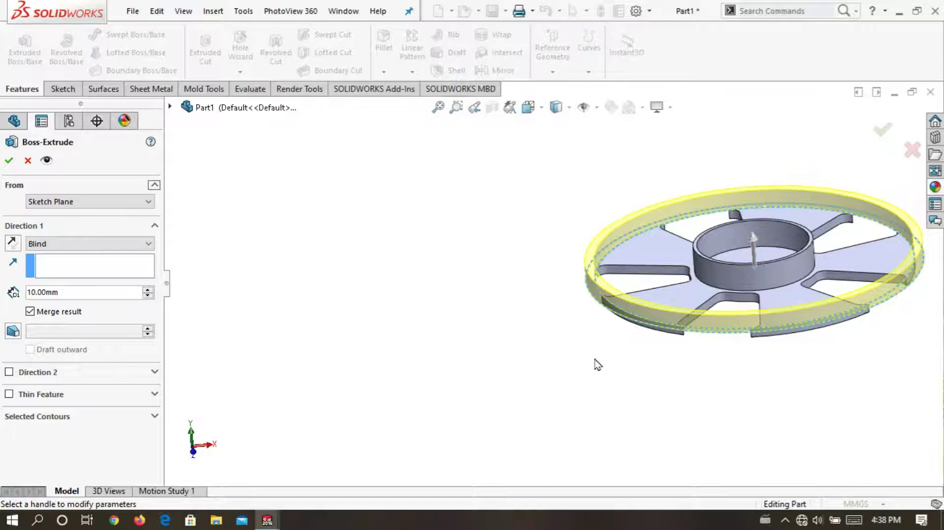
middle_drag(598, 365, 311, 333)
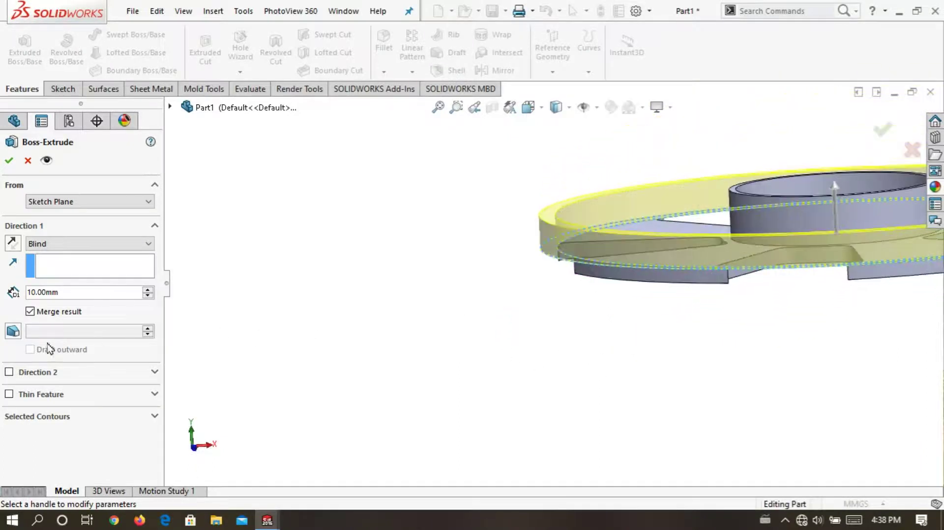
click(9, 374)
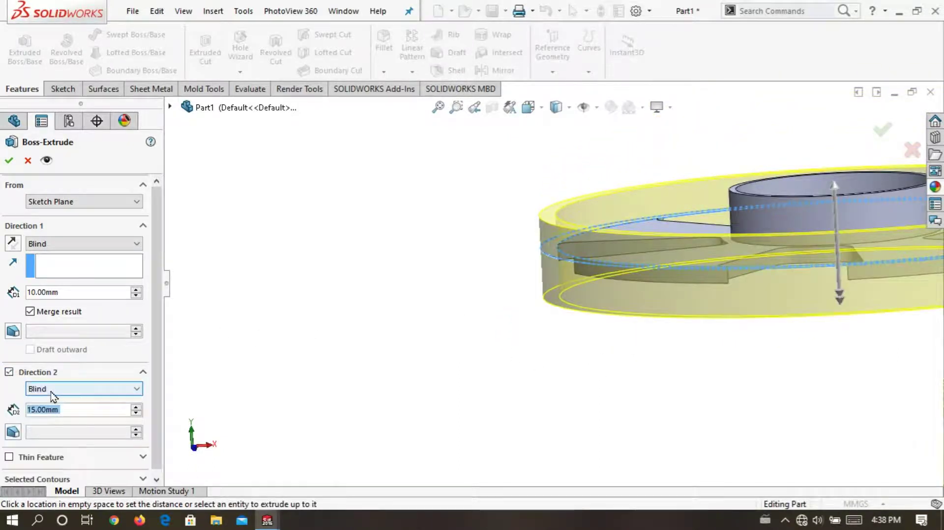
click(63, 390)
click(64, 410)
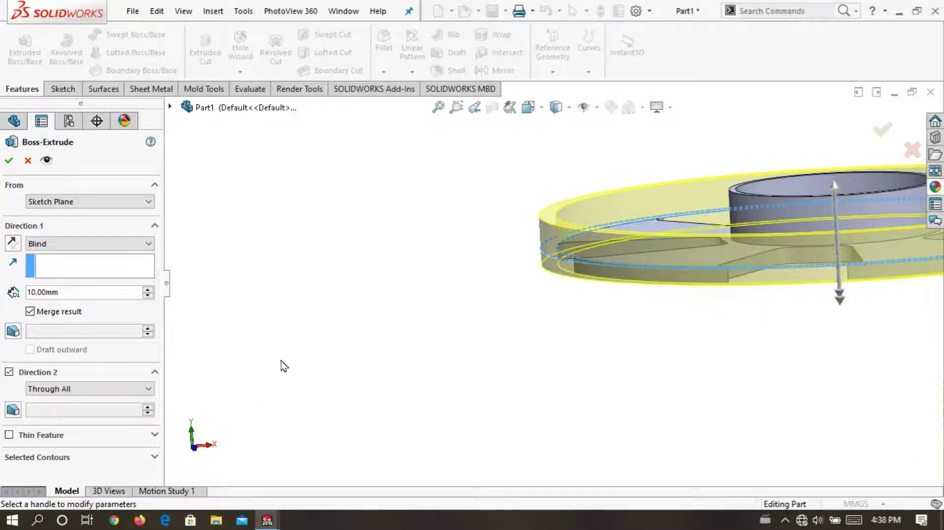
click(9, 161)
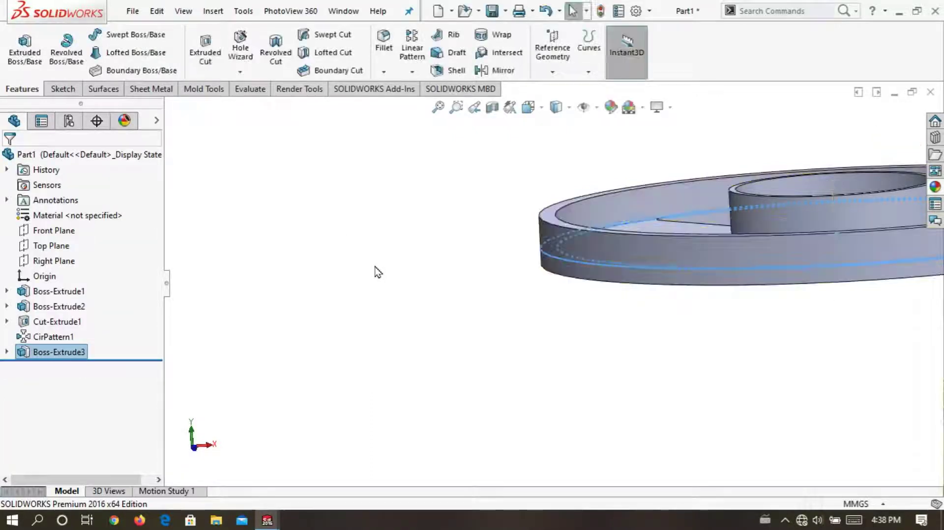
Orbit to the spokes and open Sketch5 on the wheel's spoked base face.
key(f)
mouse_move(685, 174)
middle_down()
mouse_move(624, 236)
mouse_move(449, 276)
middle_up()
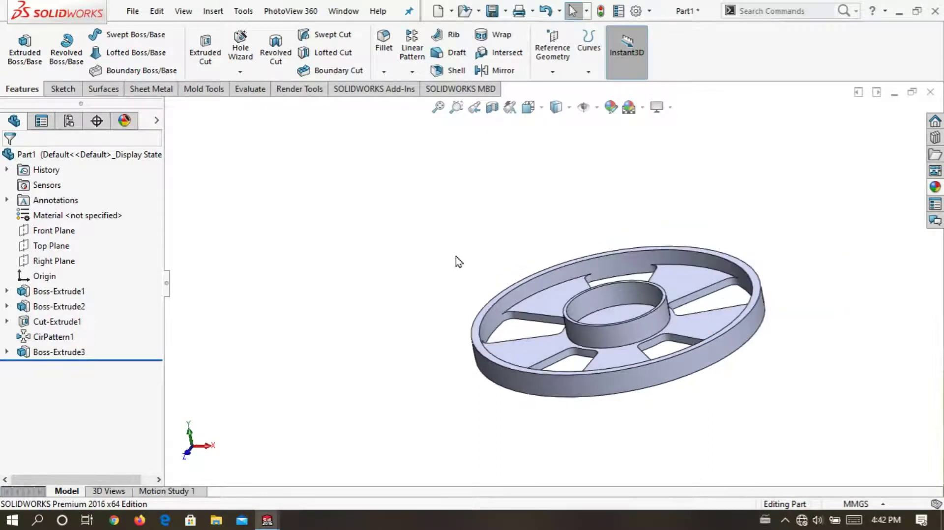
scroll(541, 249, down, 2)
scroll(529, 245, down, 2)
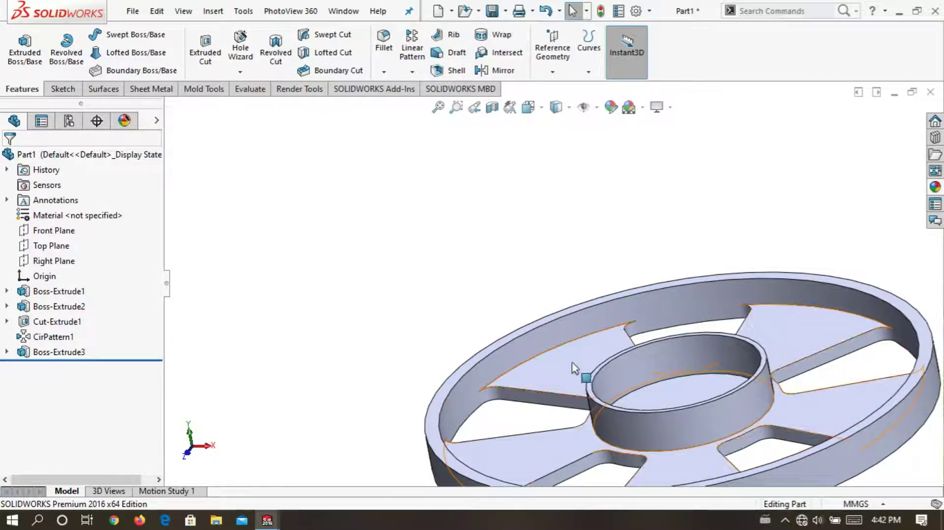
right_click(574, 368)
click(604, 138)
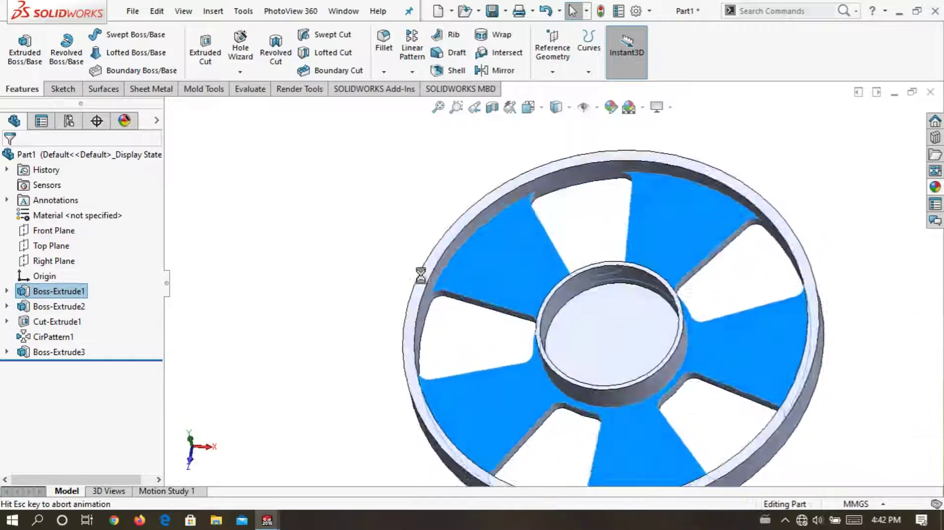
scroll(492, 246, up, 2)
scroll(418, 236, down, 3)
Draw a horizontal centerline from the wheel centre out past the left side.
scroll(400, 224, down, 2)
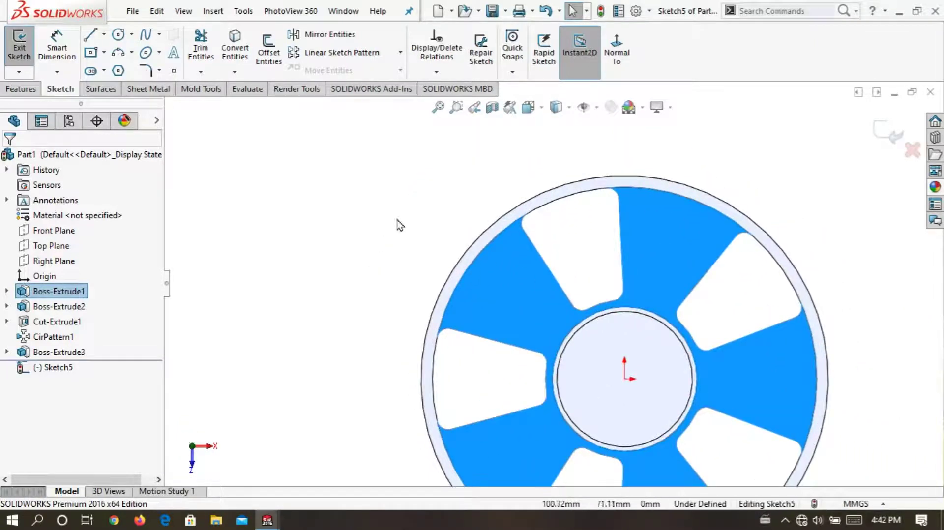
click(363, 241)
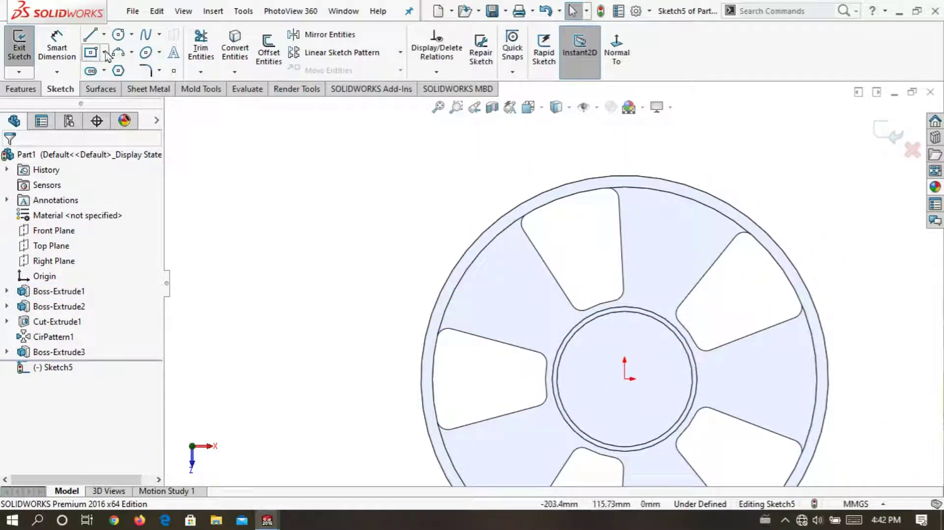
click(104, 34)
click(126, 70)
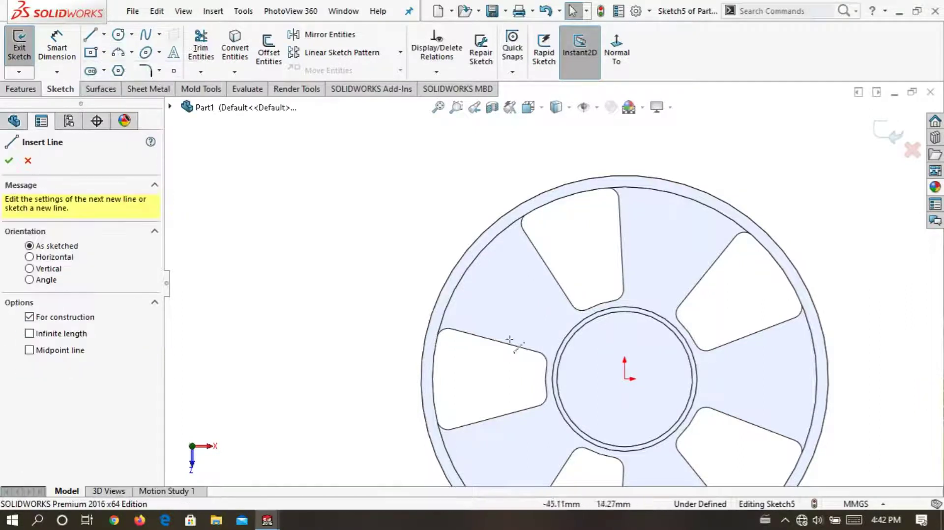
click(624, 379)
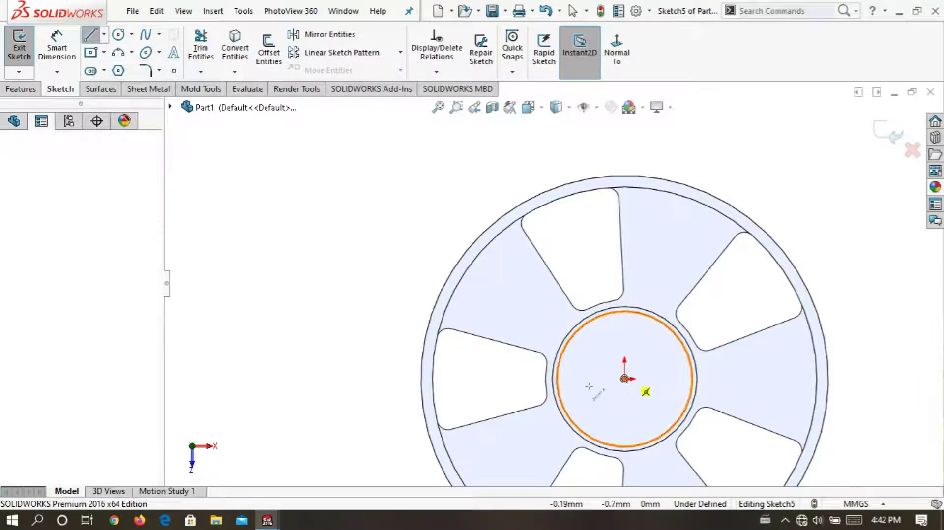
click(318, 378)
right_click(319, 379)
click(350, 296)
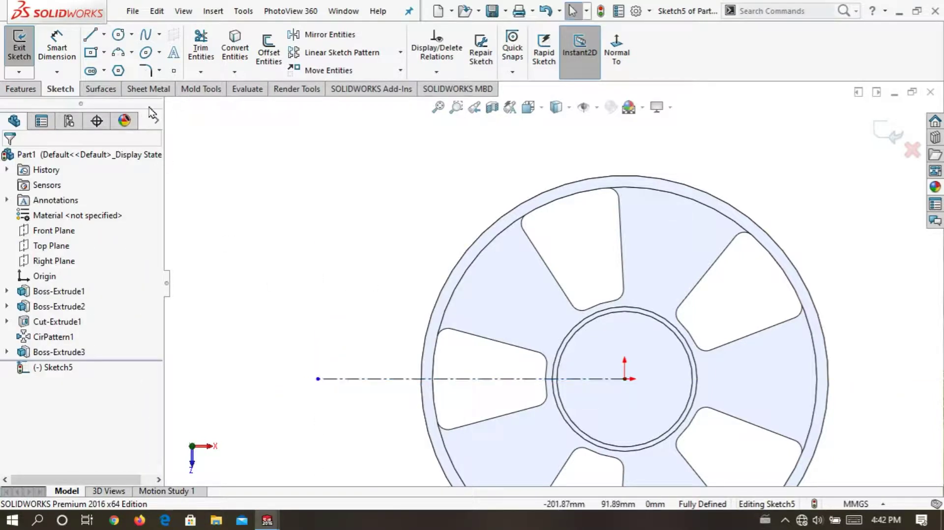
Draw a second, angled centerline from the wheel centre out beyond the rim.
click(104, 35)
click(123, 69)
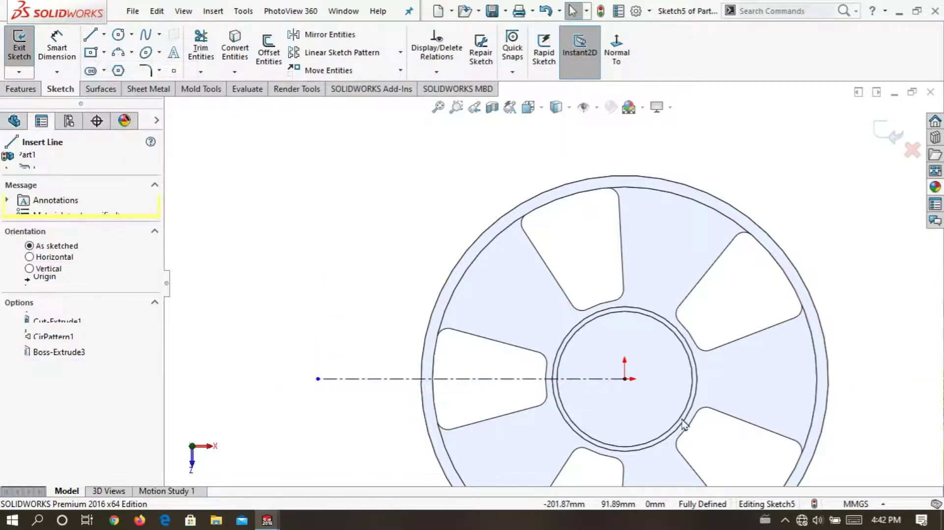
click(624, 378)
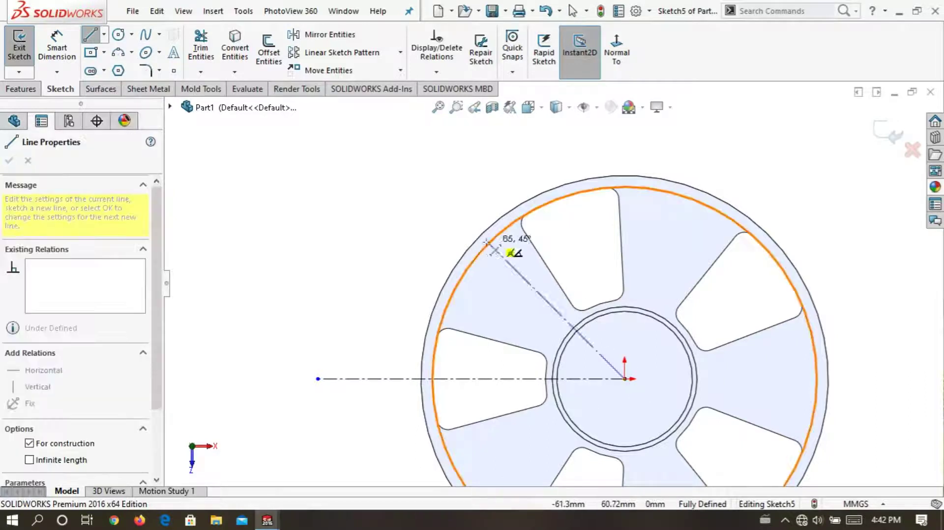
click(434, 244)
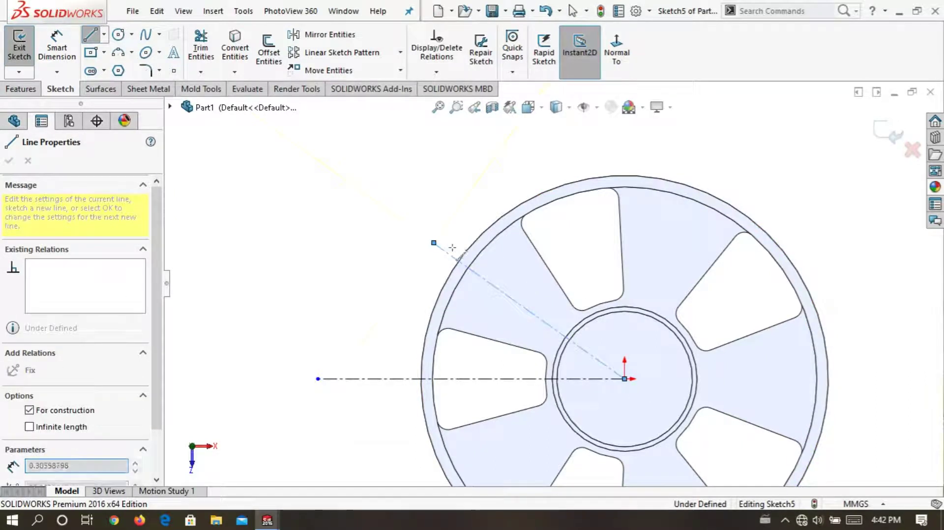
scroll(435, 244, down, 2)
right_click(354, 216)
click(360, 242)
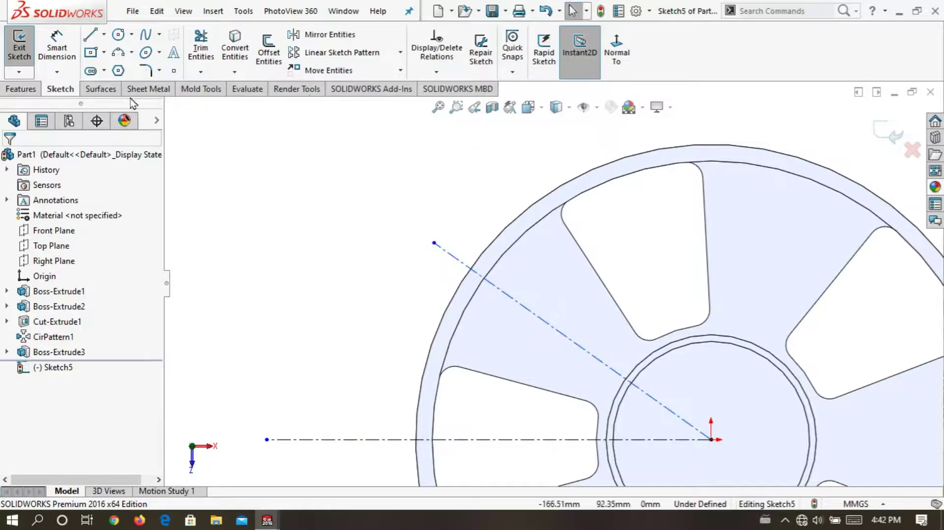
Dimension the angle between the centerlines to 36.18° and start a 35.50 mm offset of the angled one.
click(543, 322)
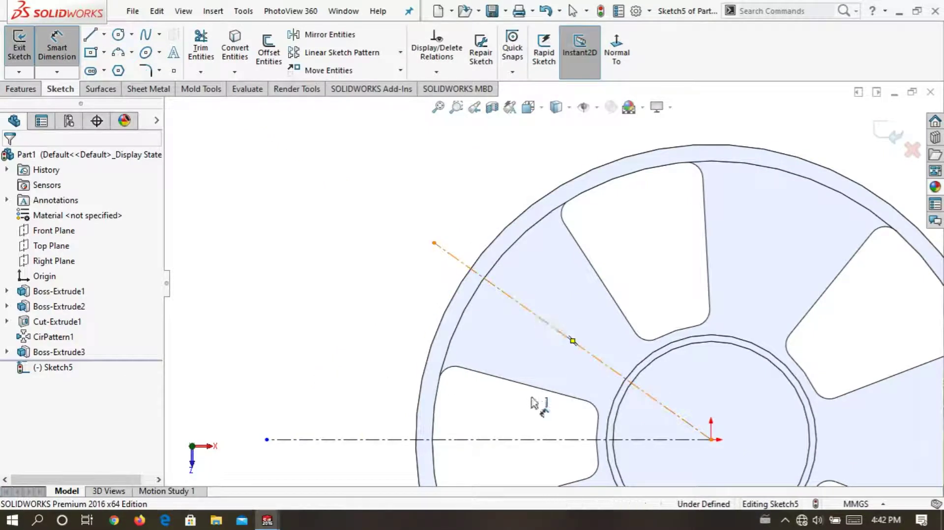
click(513, 439)
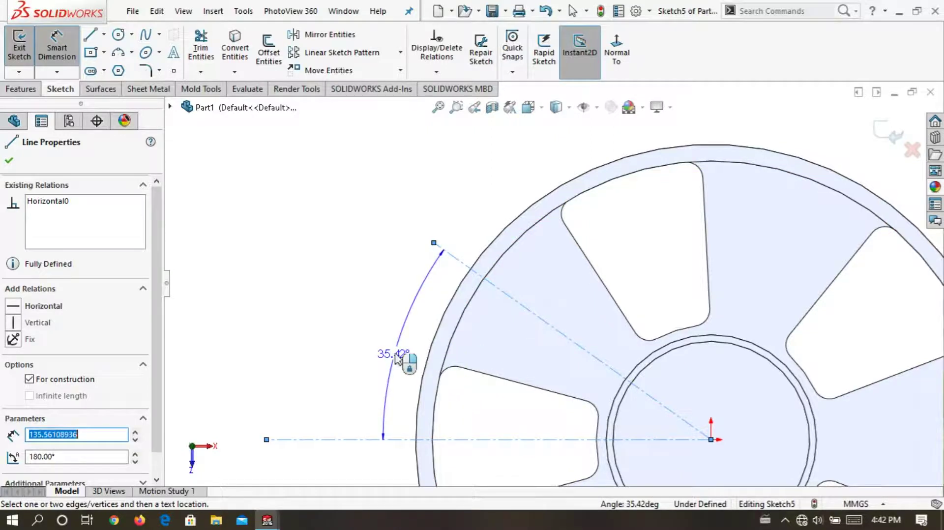
click(396, 358)
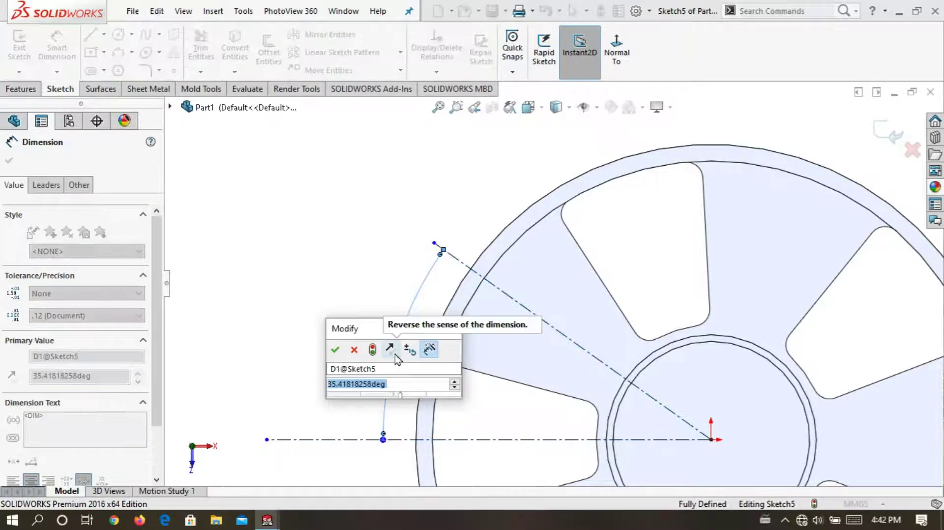
text(36)
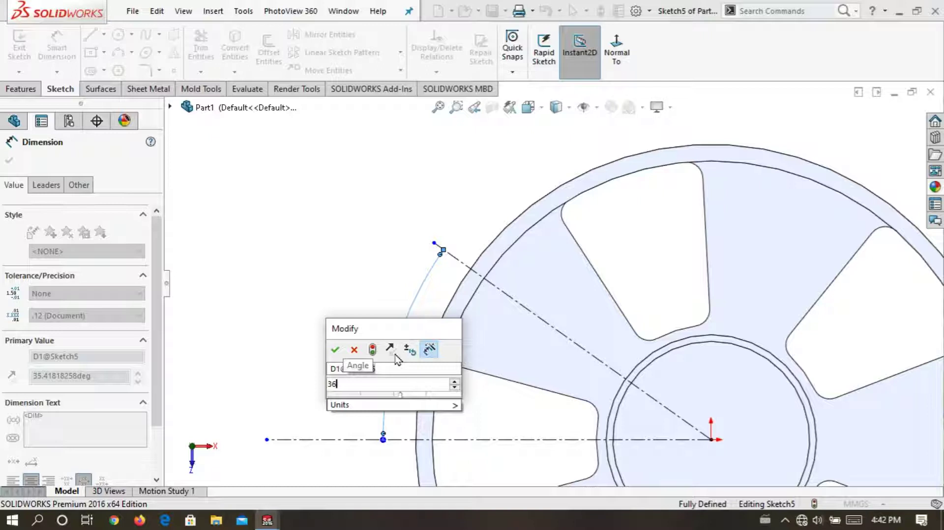
text(.18)
key(Return)
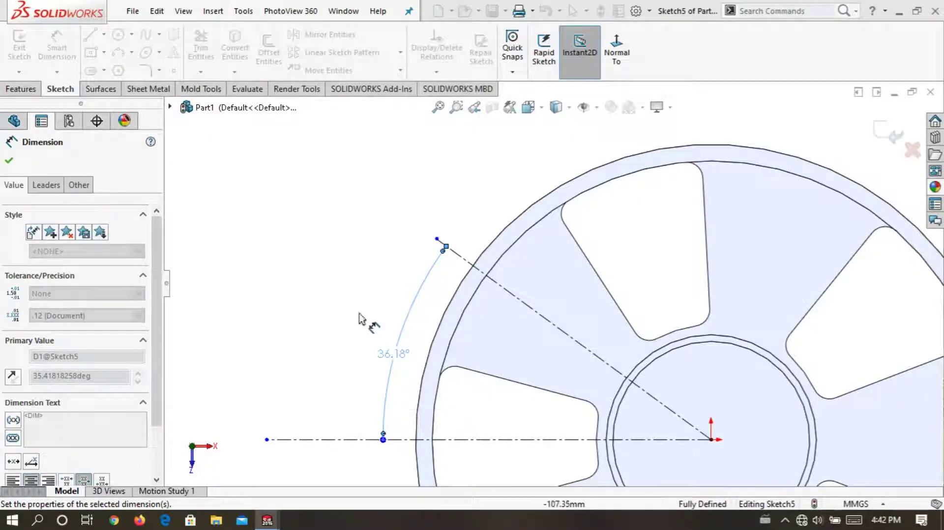
click(337, 304)
click(269, 49)
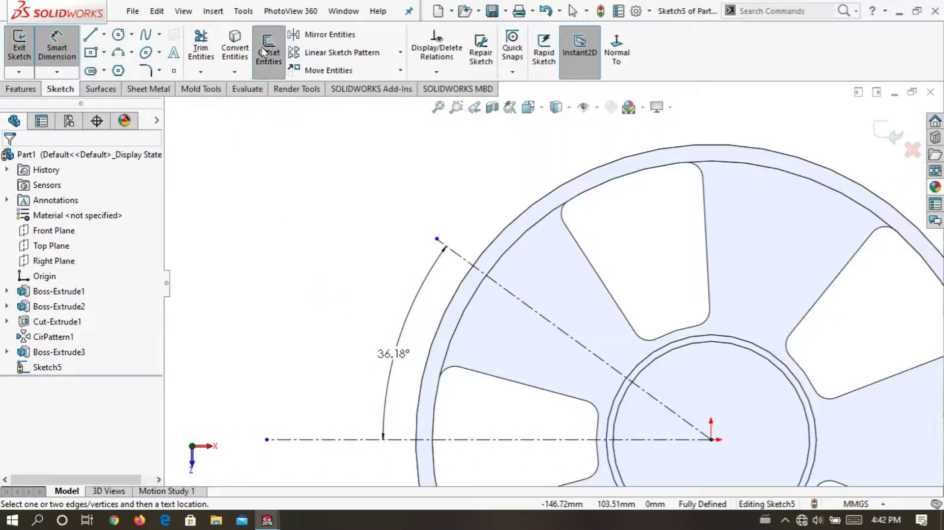
click(532, 313)
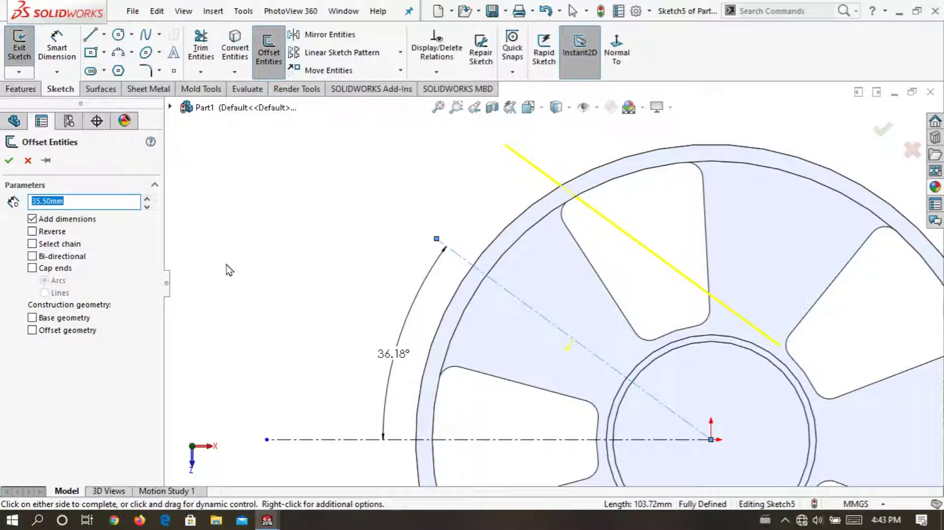
Offset the angled centerline 35.50 mm bi-directionally and convert both outer rim edges into the sketch.
click(33, 256)
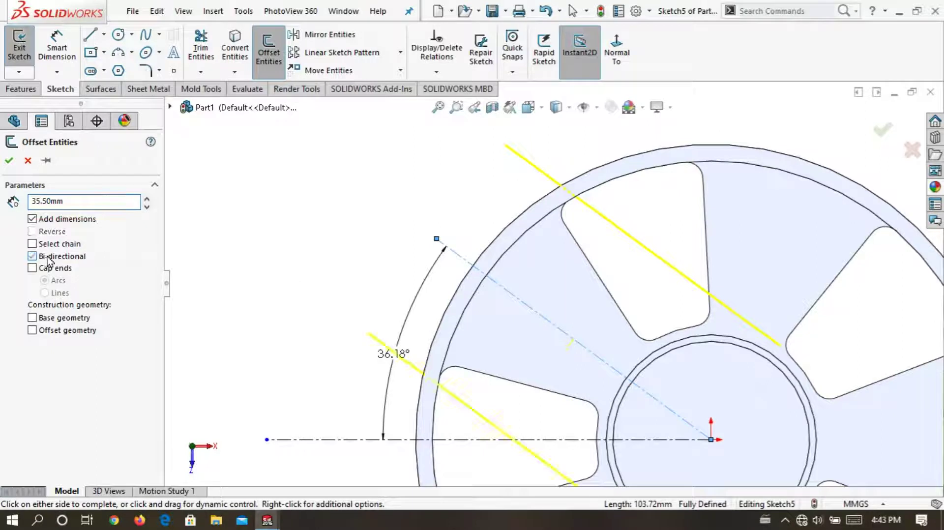
click(10, 161)
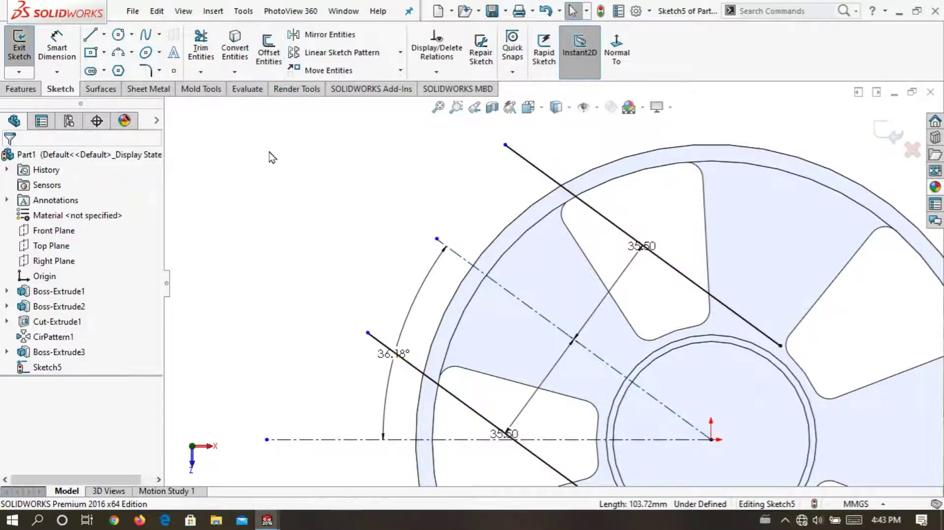
click(235, 45)
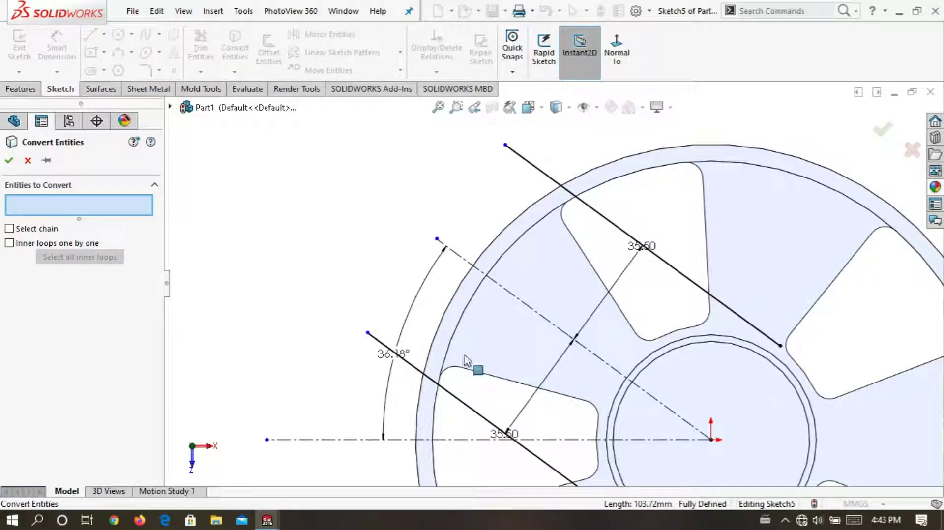
click(466, 322)
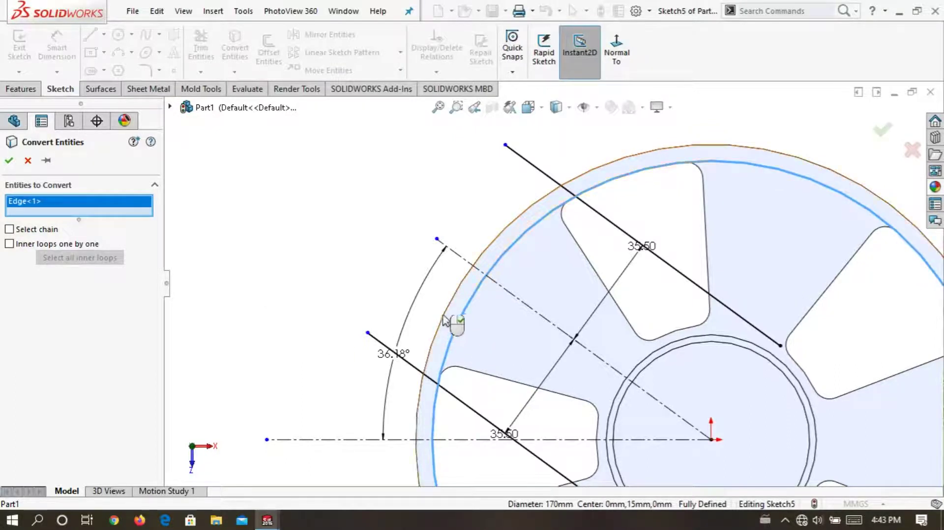
click(445, 320)
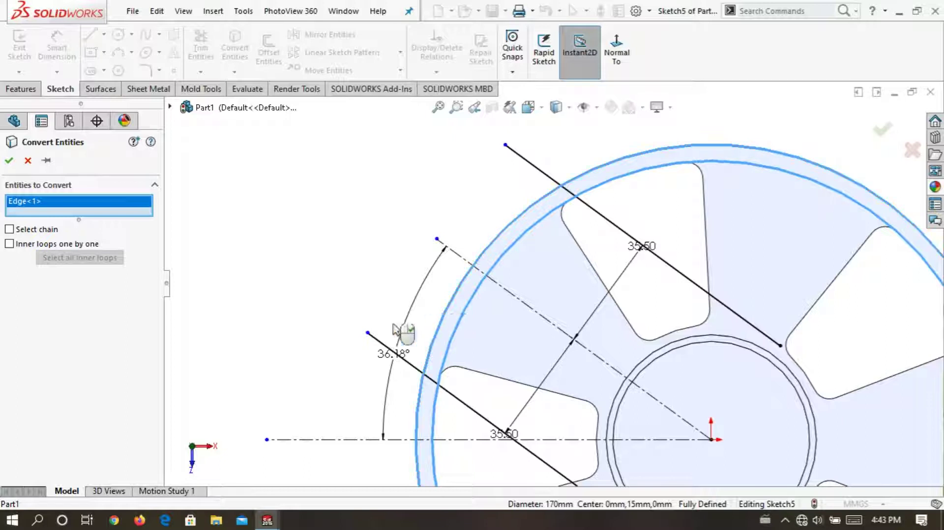
click(9, 161)
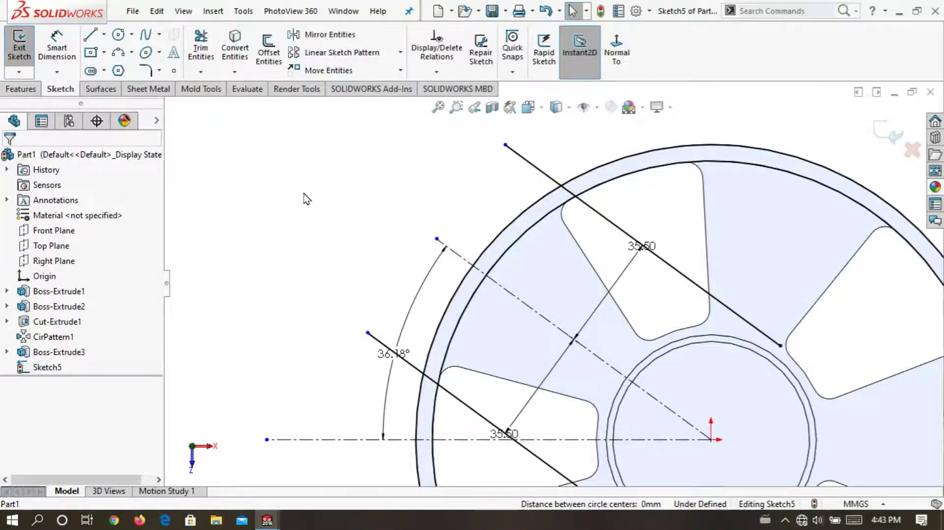
click(201, 47)
Power-trim the offset lines beyond the rim arcs, leaving short segments across the rim band.
key(z)
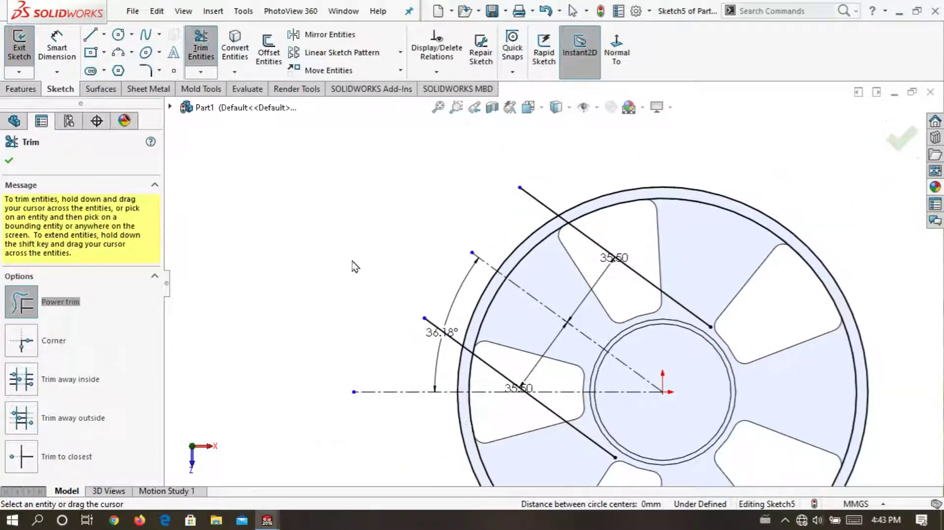
scroll(381, 444, down, 2)
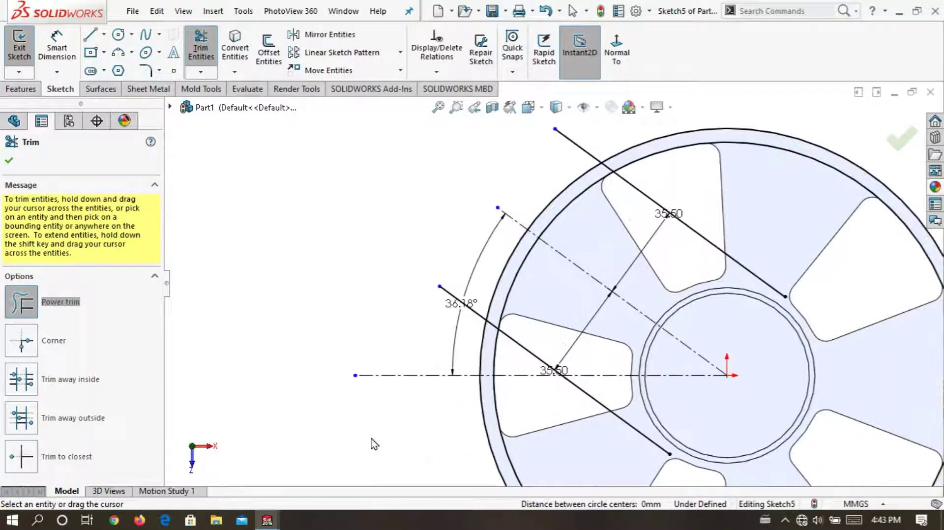
drag(789, 307, 751, 204)
drag(717, 259, 708, 265)
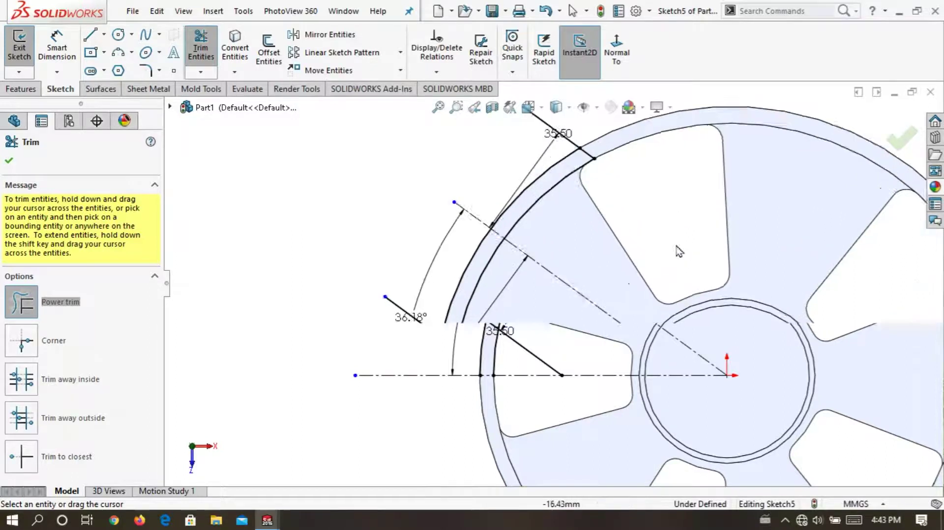
scroll(638, 286, down, 3)
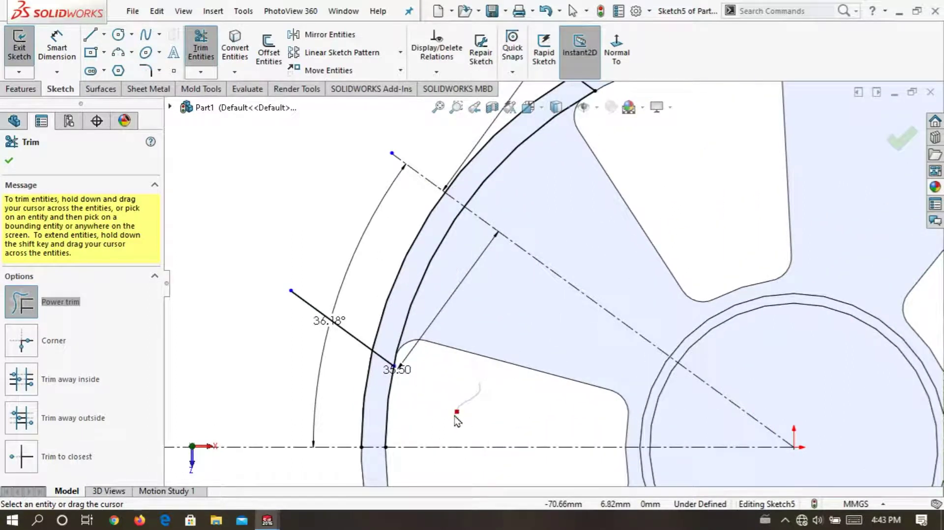
drag(457, 418, 287, 355)
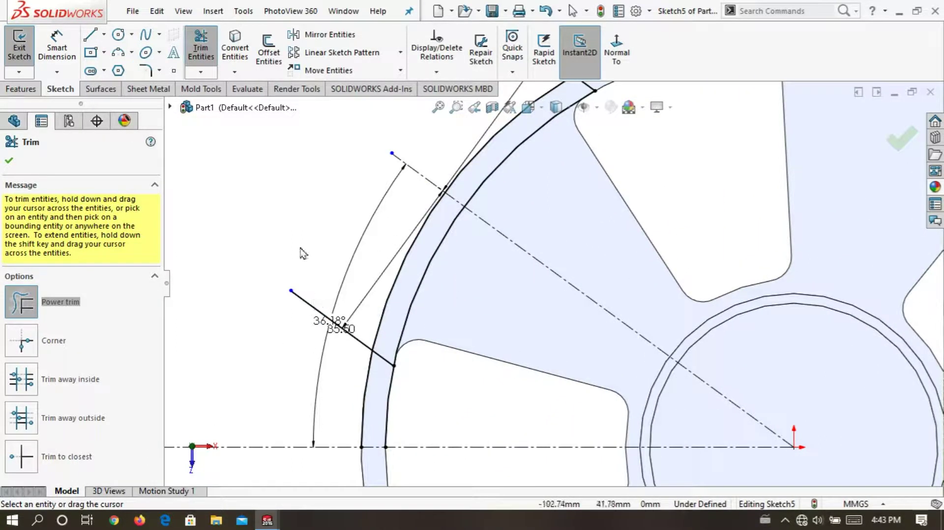
drag(302, 254, 320, 319)
drag(279, 400, 426, 413)
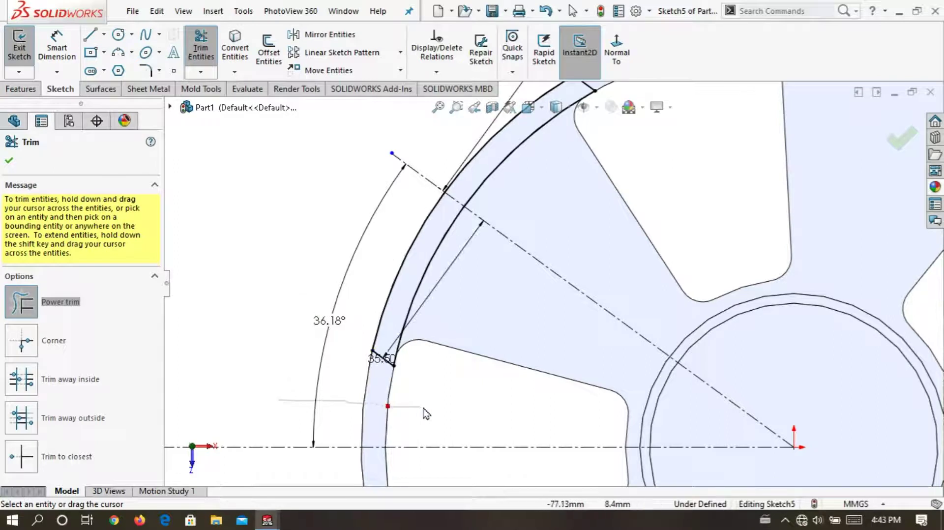
scroll(426, 413, up, 3)
scroll(491, 246, down, 2)
scroll(560, 192, down, 4)
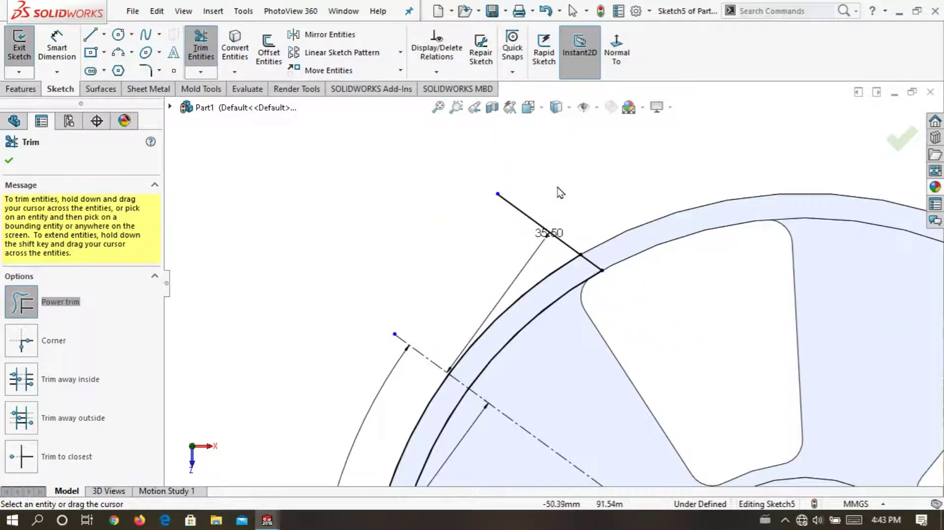
drag(535, 237, 544, 248)
scroll(543, 362, up, 2)
scroll(602, 249, down, 2)
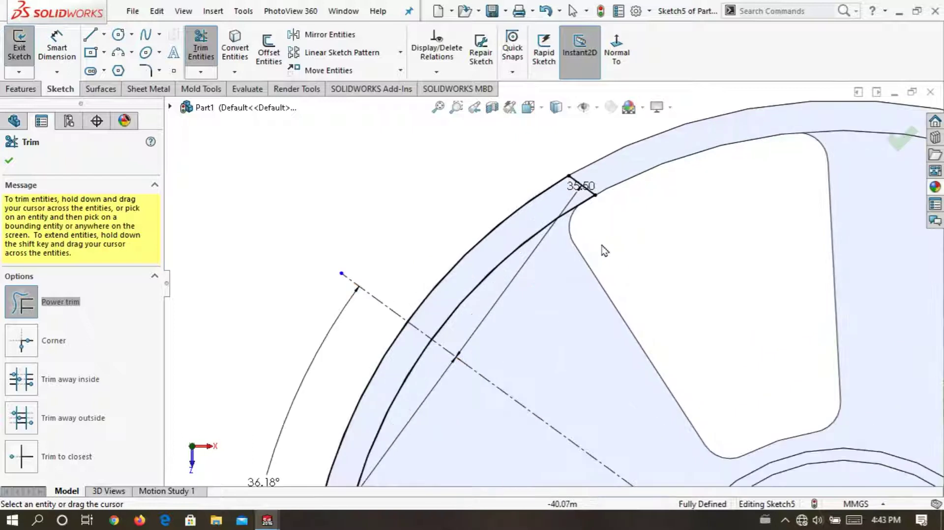
scroll(585, 201, down, 3)
scroll(571, 204, down, 2)
scroll(561, 216, down, 2)
scroll(550, 273, up, 2)
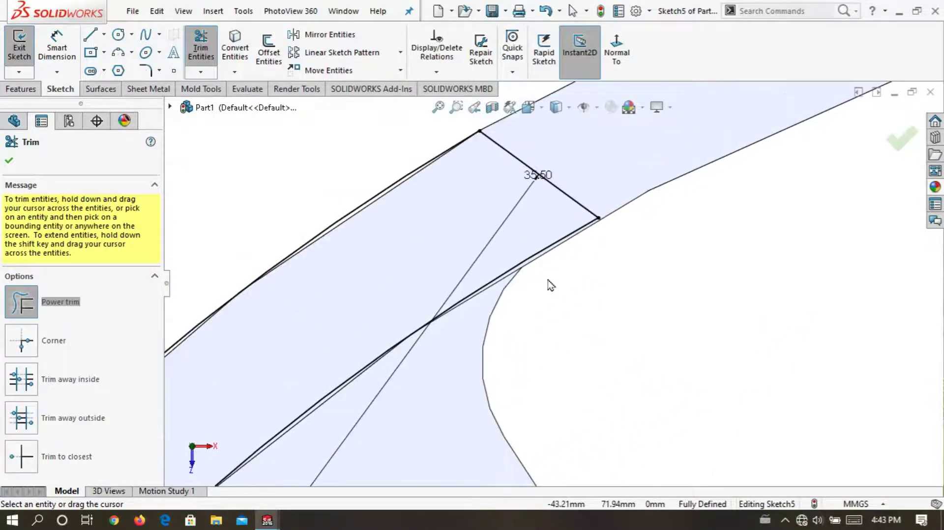
scroll(546, 276, up, 1)
scroll(541, 191, down, 2)
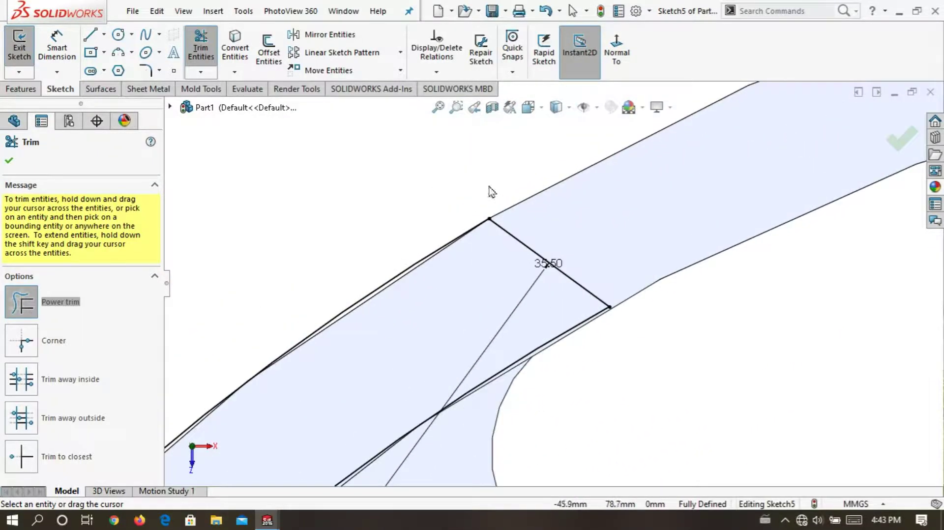
Draw a line across the rim band from the inner rim edge to the segment's upper outer corner.
click(89, 39)
scroll(555, 386, down, 1)
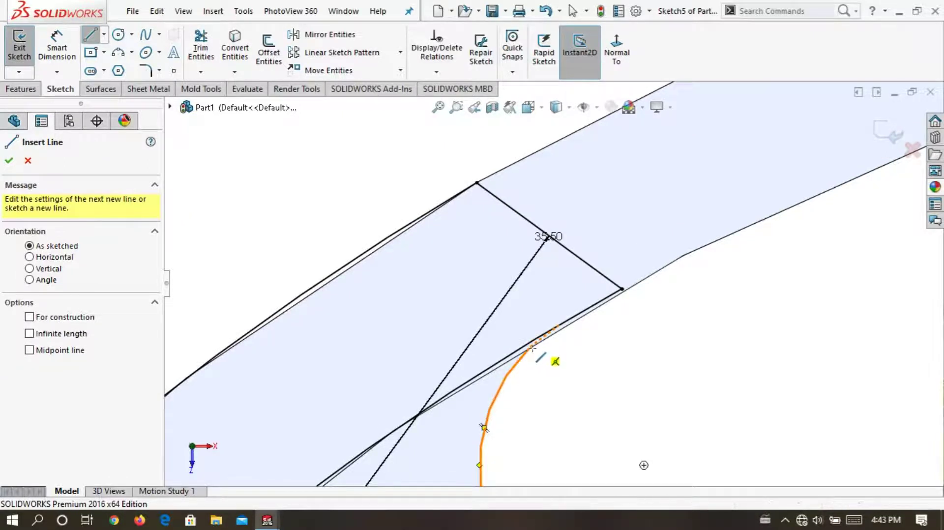
scroll(529, 350, down, 2)
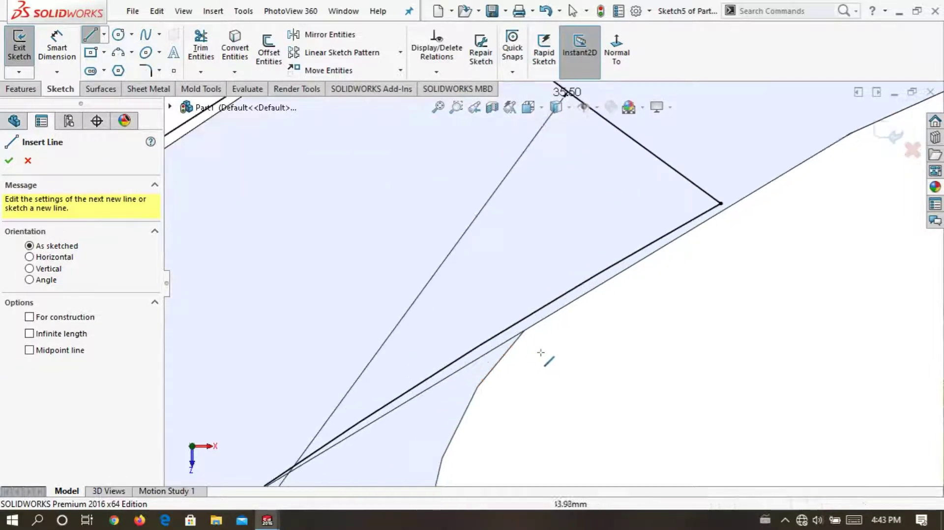
click(524, 332)
scroll(561, 173, down, 1)
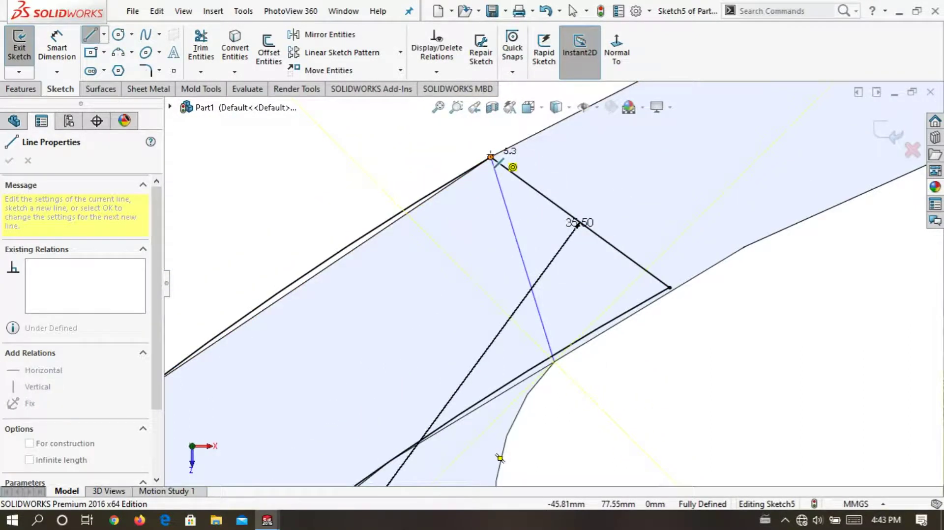
click(491, 157)
scroll(446, 167, up, 2)
scroll(502, 256, up, 2)
scroll(551, 268, up, 2)
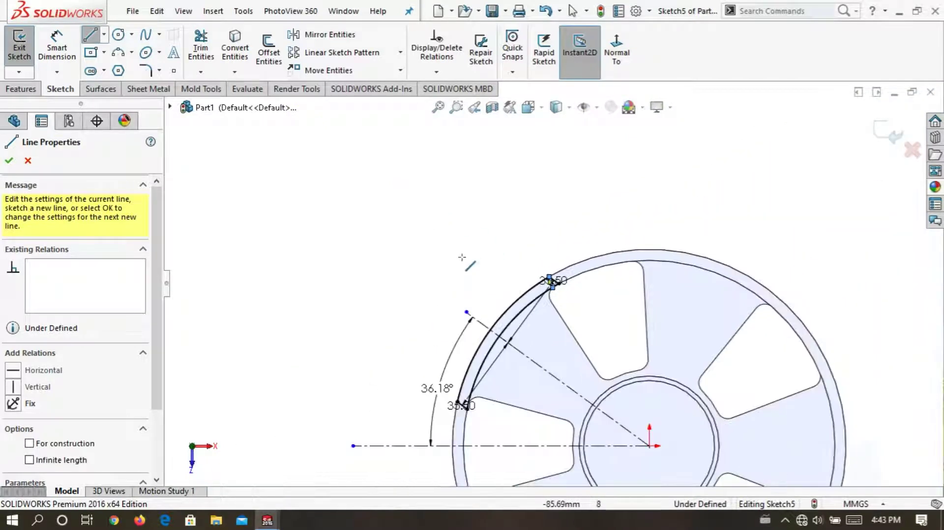
scroll(458, 388, down, 1)
scroll(458, 388, down, 2)
scroll(463, 373, down, 1)
scroll(487, 334, down, 2)
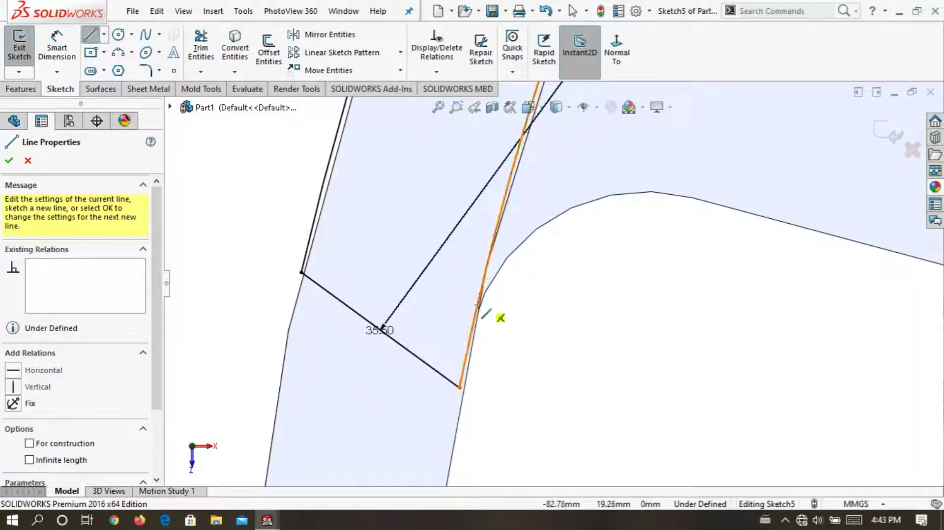
scroll(469, 320, down, 2)
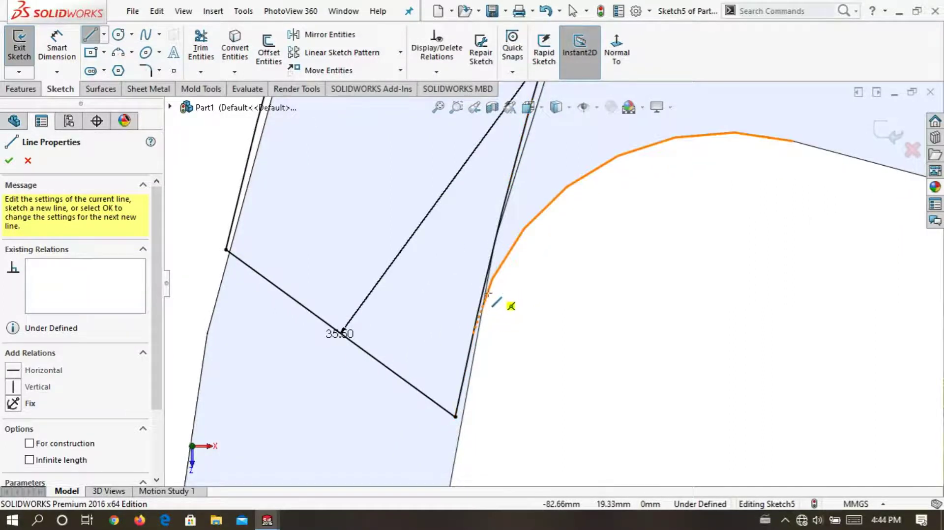
Draw a second bridging line from the lower segment's outer endpoint to the inner rim edge.
click(485, 301)
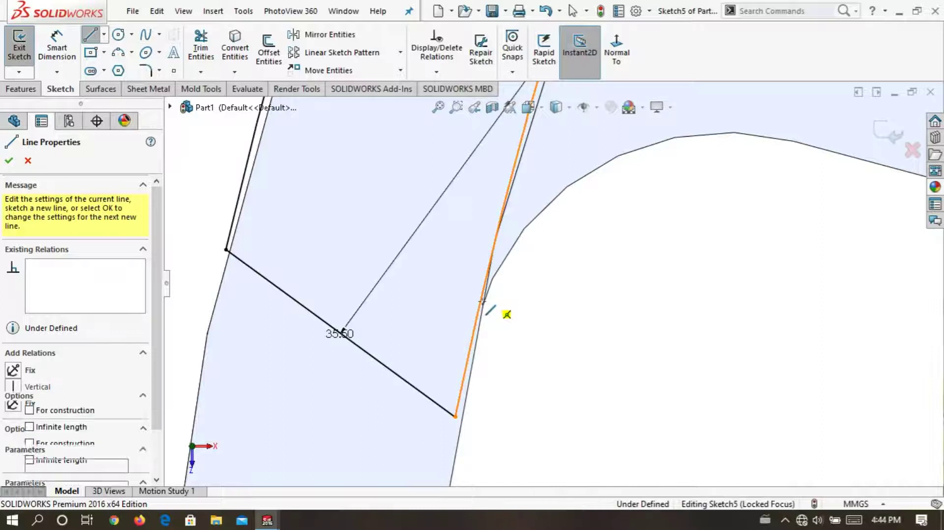
scroll(492, 305, up, 2)
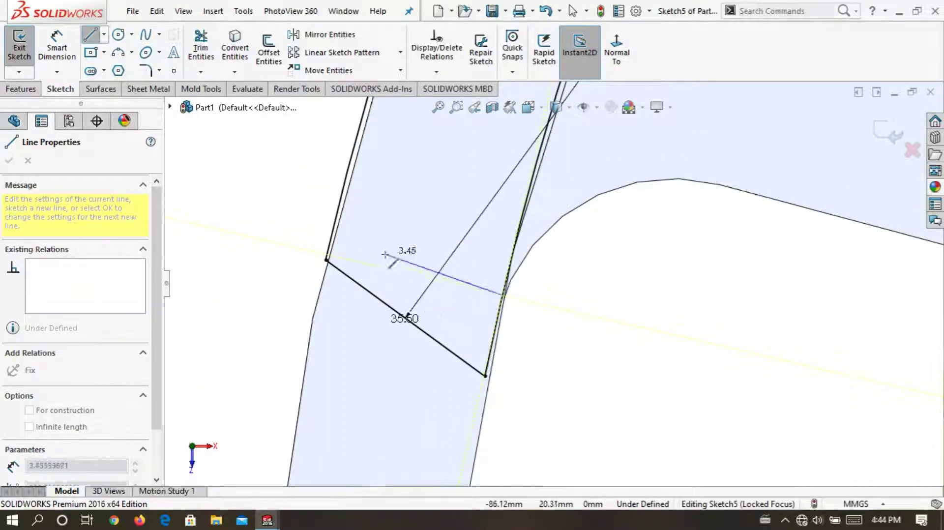
click(91, 35)
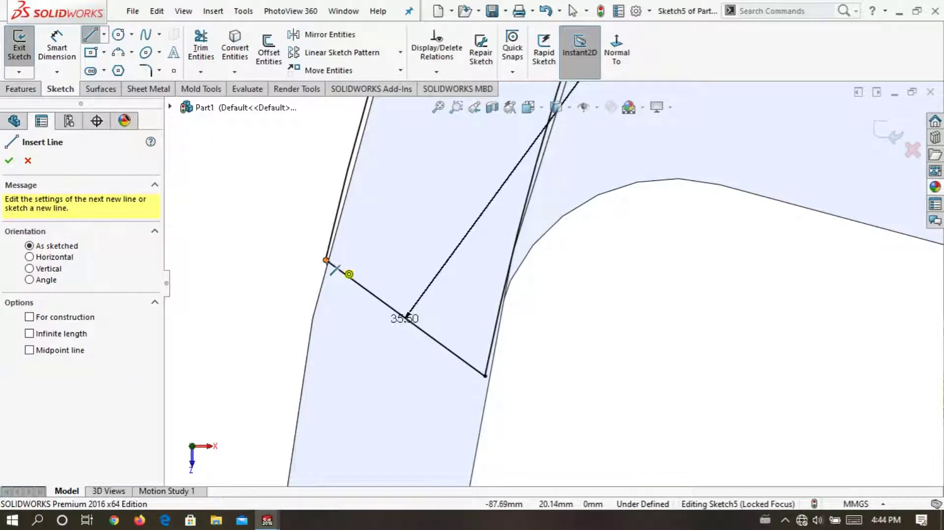
click(326, 261)
scroll(541, 295, down, 3)
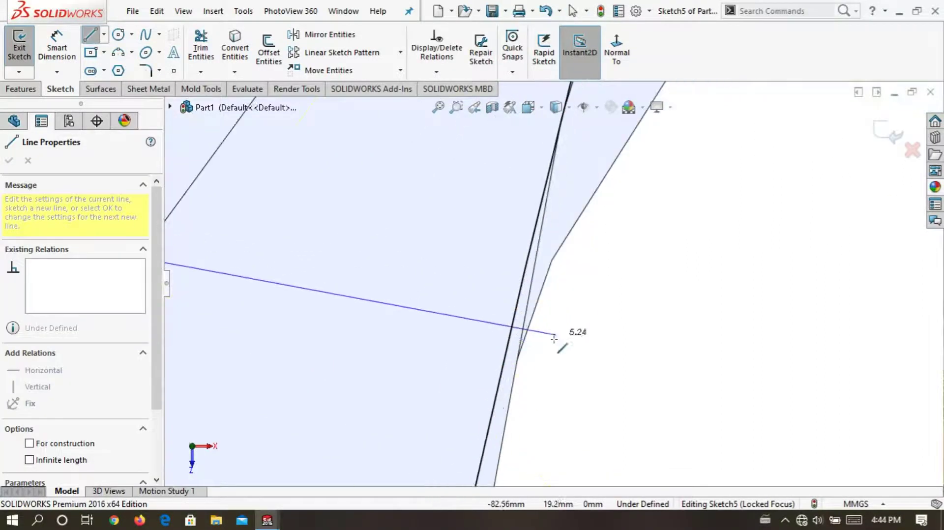
click(520, 353)
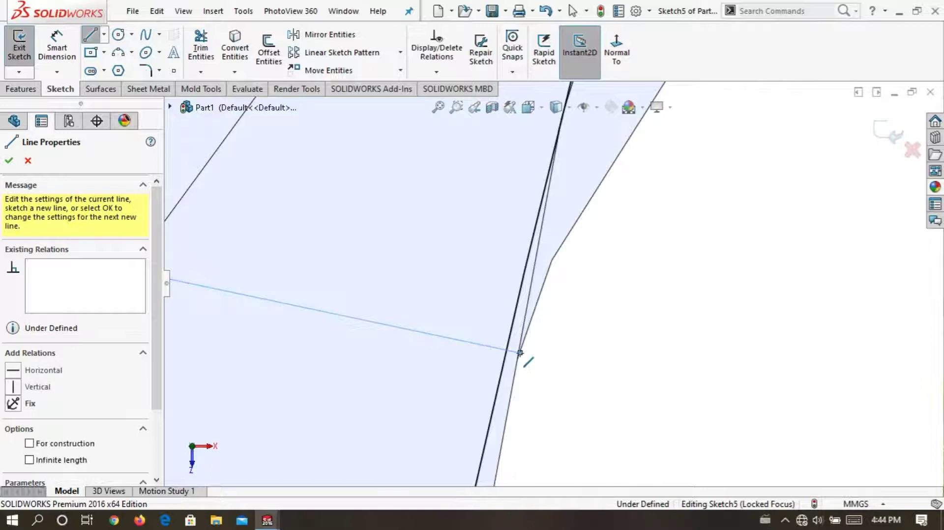
scroll(521, 351, up, 1)
scroll(590, 312, up, 2)
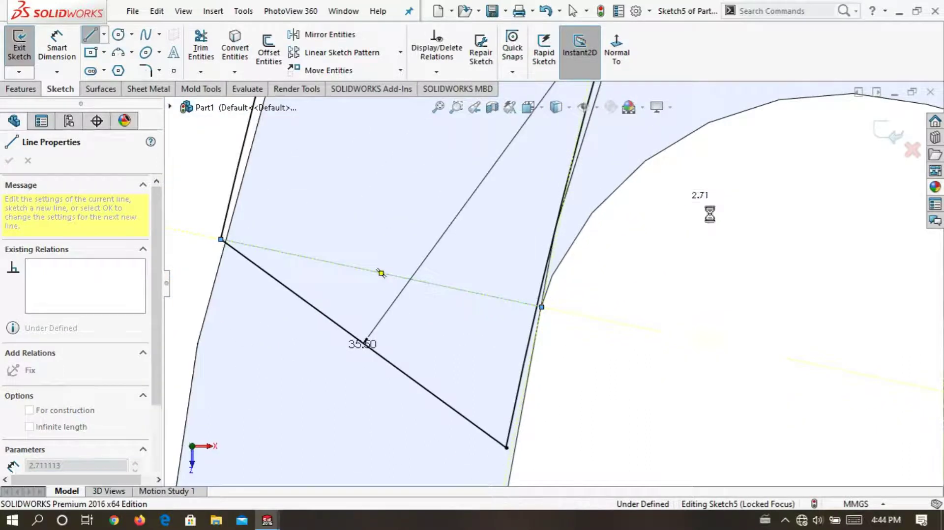
key(Escape)
scroll(684, 250, up, 2)
click(201, 47)
Trim away the old slanted line and the leftover diagonal stub at the lower end.
scroll(470, 334, down, 2)
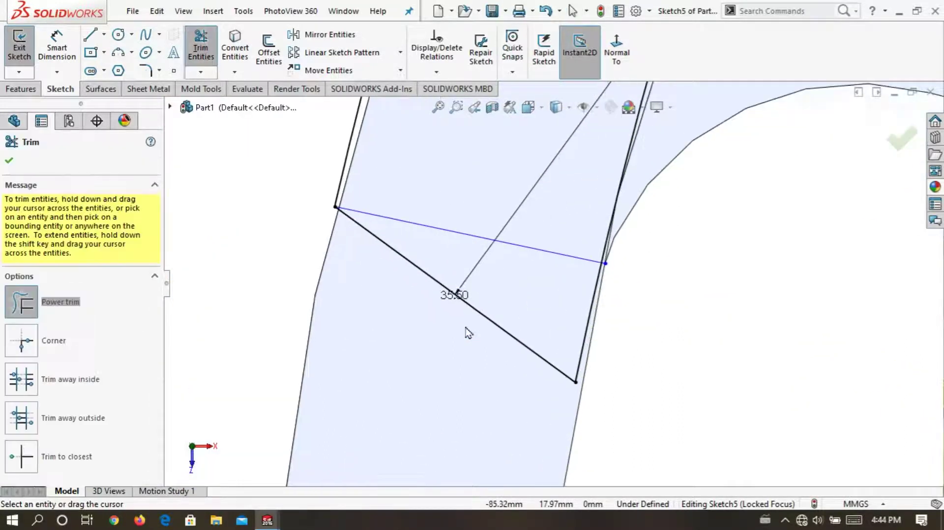
drag(447, 323, 651, 315)
scroll(615, 290, down, 1)
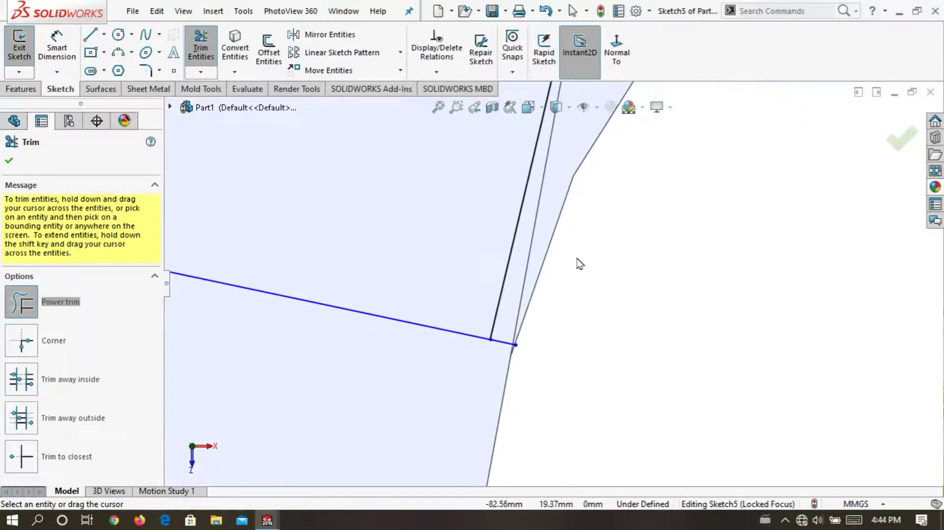
drag(510, 378, 514, 374)
Trim the upper diagonal 35.50 line so the short cross lines close the segment.
scroll(312, 381, up, 2)
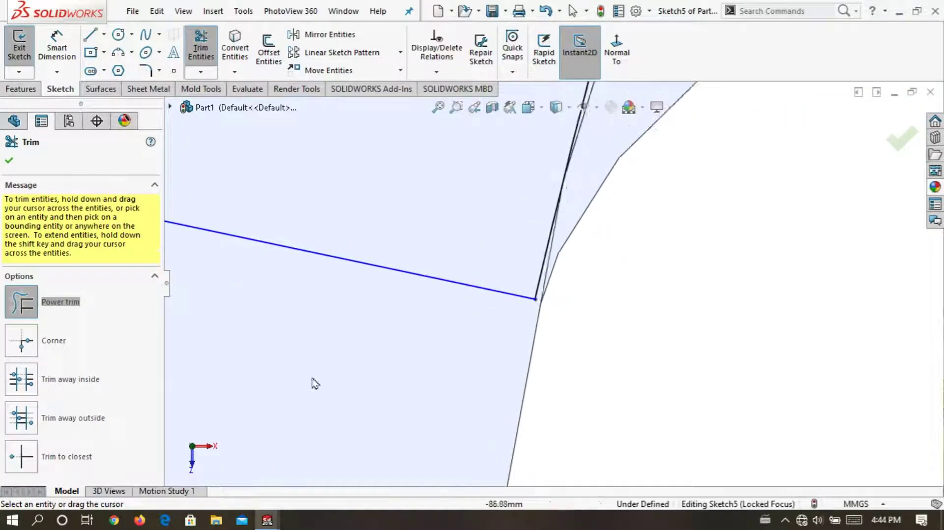
scroll(255, 360, up, 2)
scroll(314, 346, up, 2)
scroll(317, 346, up, 3)
scroll(696, 226, up, 1)
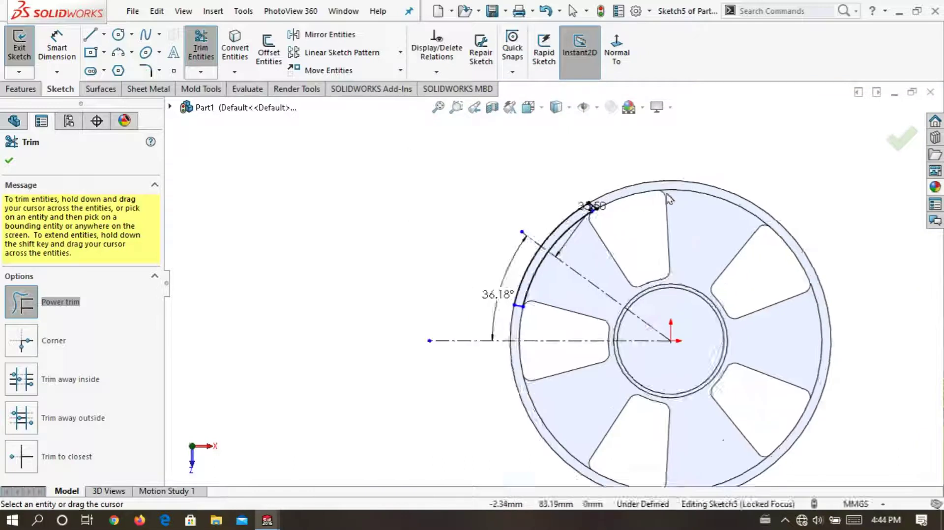
scroll(400, 295, down, 4)
scroll(402, 303, down, 2)
scroll(465, 319, down, 2)
scroll(485, 334, down, 2)
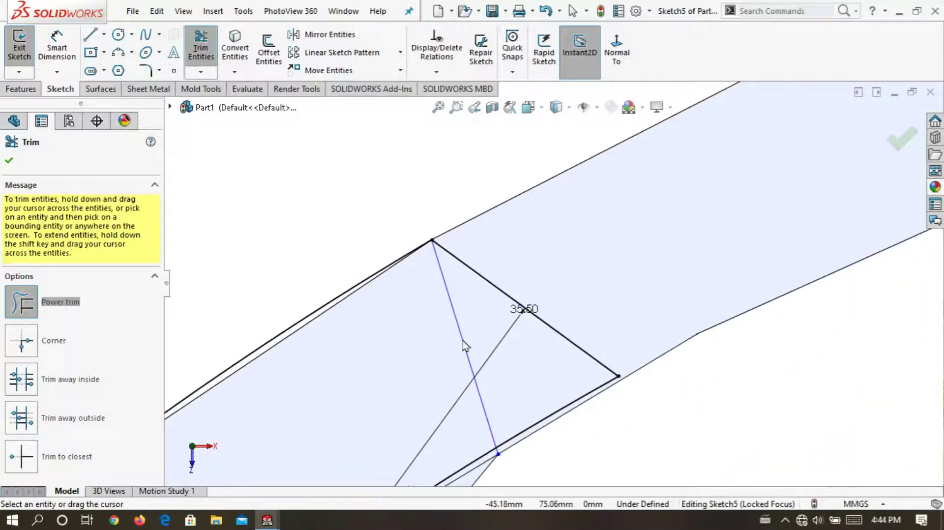
drag(582, 267, 586, 379)
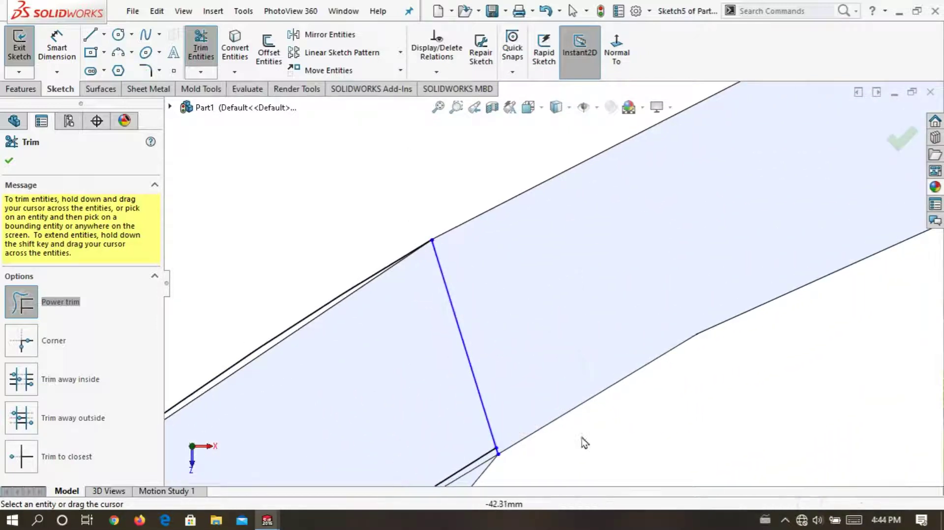
scroll(582, 442, down, 3)
scroll(472, 393, down, 2)
scroll(481, 347, down, 2)
scroll(509, 284, up, 1)
scroll(522, 261, up, 1)
scroll(536, 232, up, 1)
scroll(553, 199, up, 2)
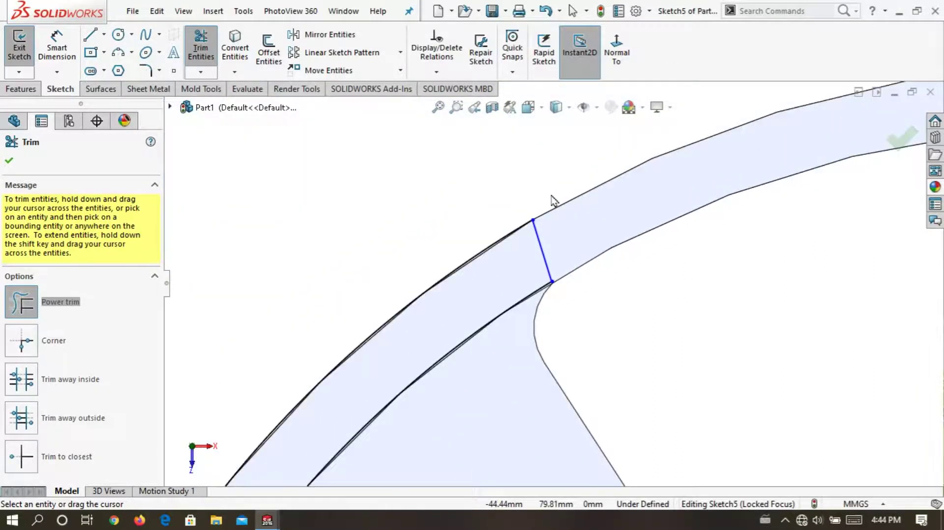
scroll(492, 158, up, 2)
scroll(487, 255, up, 2)
scroll(485, 353, down, 3)
scroll(495, 360, down, 2)
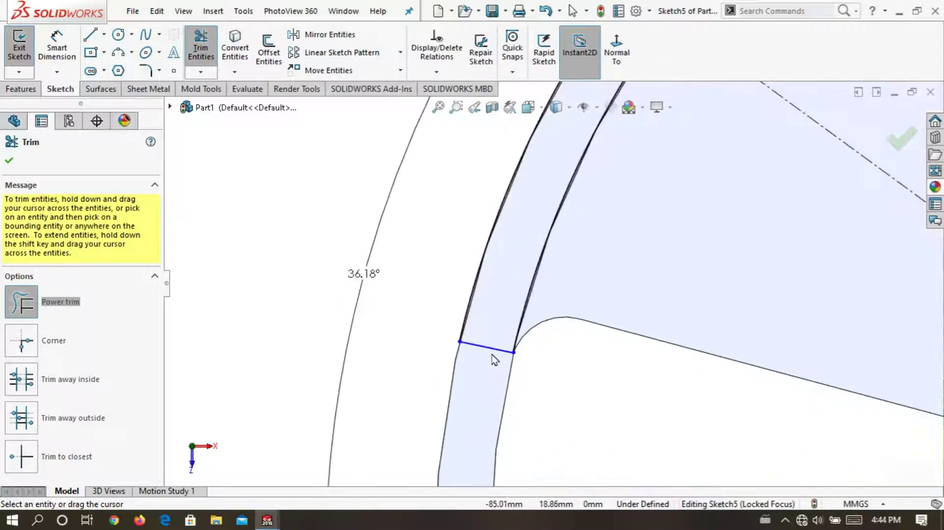
scroll(495, 354, down, 3)
click(56, 47)
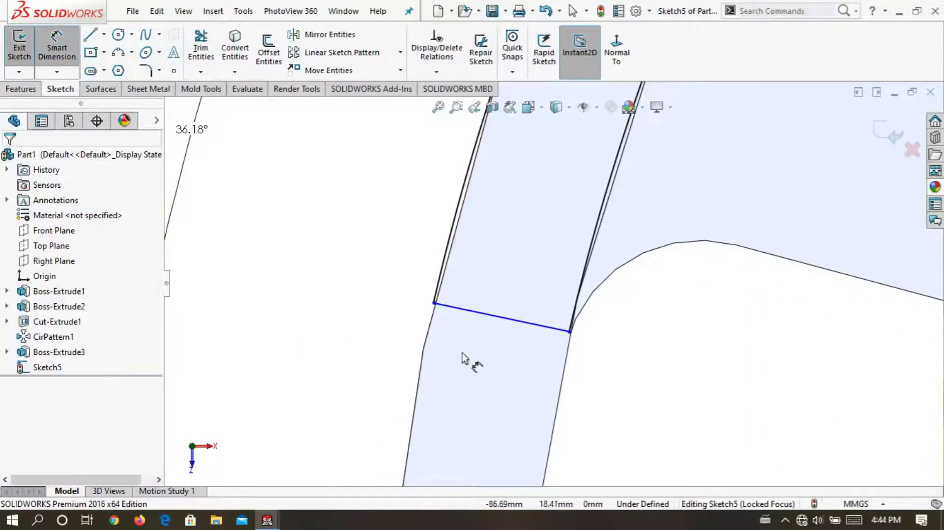
Dimension the short cross line's length at 5 mm.
click(491, 317)
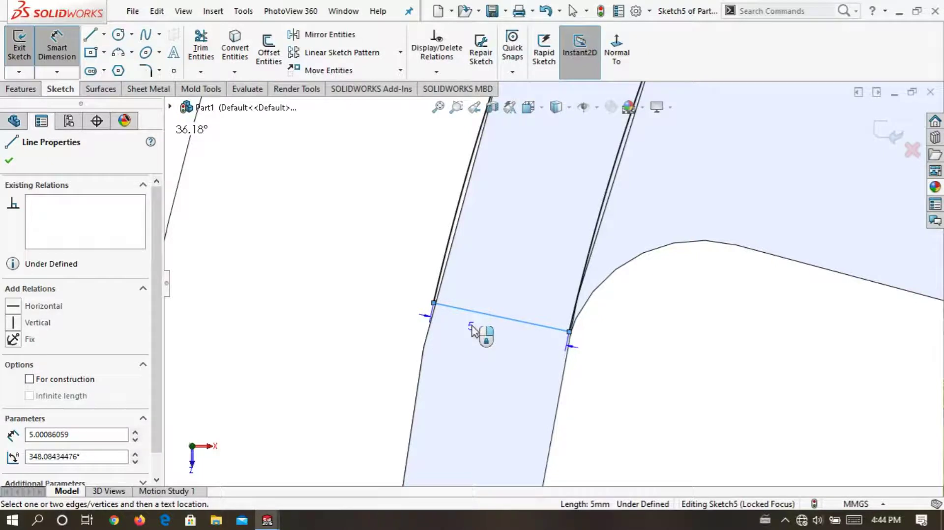
click(474, 332)
click(411, 324)
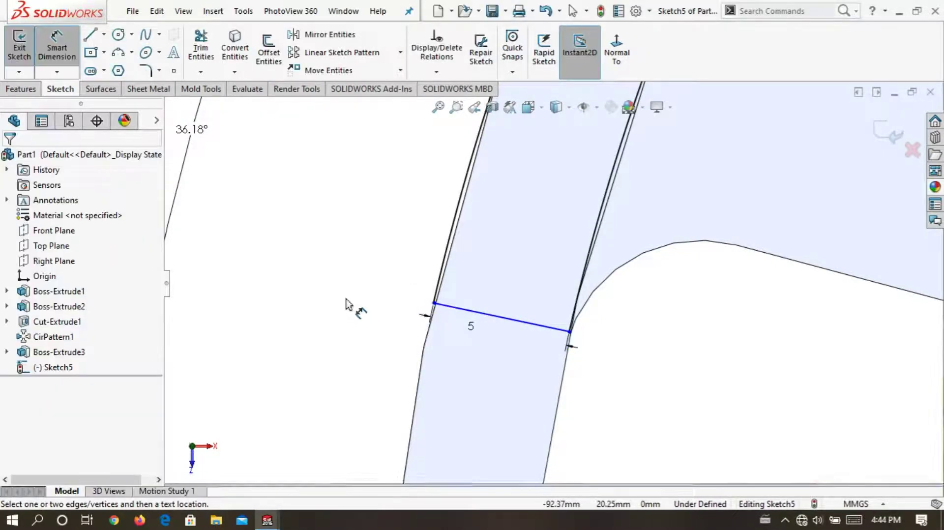
Add a 19.13 mm vertical dimension from the origin to the ring line's endpoint.
scroll(346, 304, up, 2)
scroll(337, 276, up, 2)
scroll(306, 270, up, 2)
scroll(665, 243, up, 1)
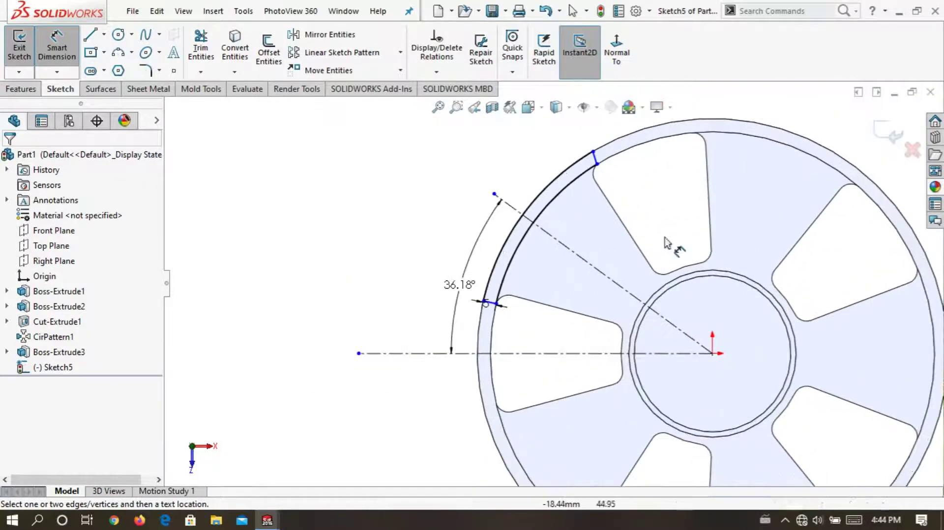
click(713, 354)
scroll(554, 330, down, 1)
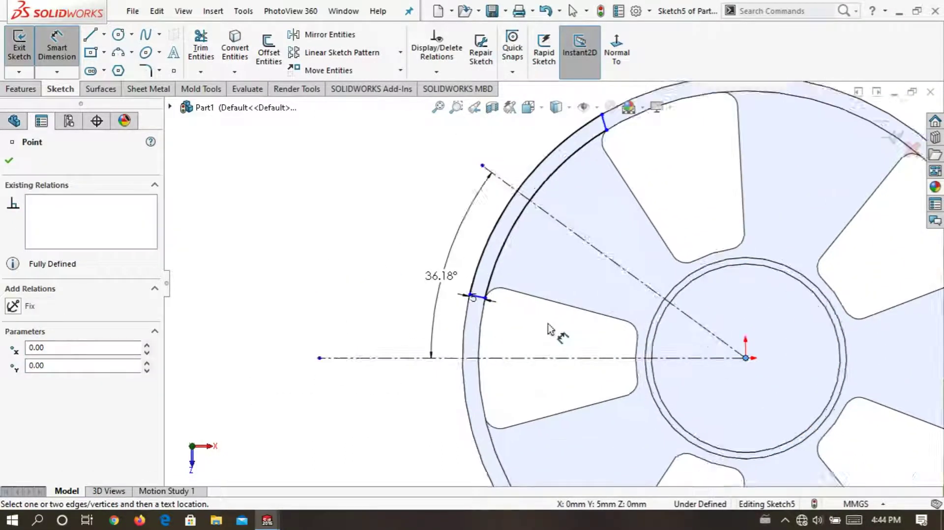
scroll(486, 315, down, 3)
click(459, 274)
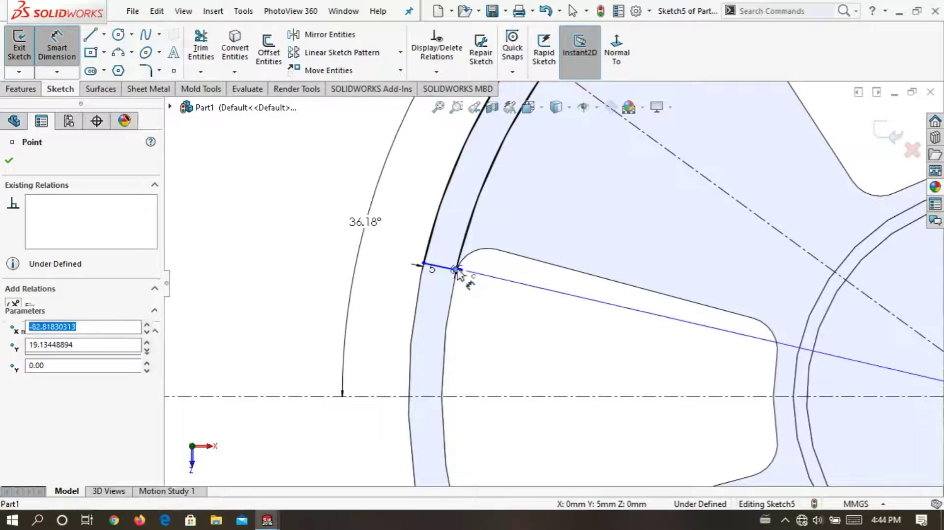
scroll(521, 352, up, 3)
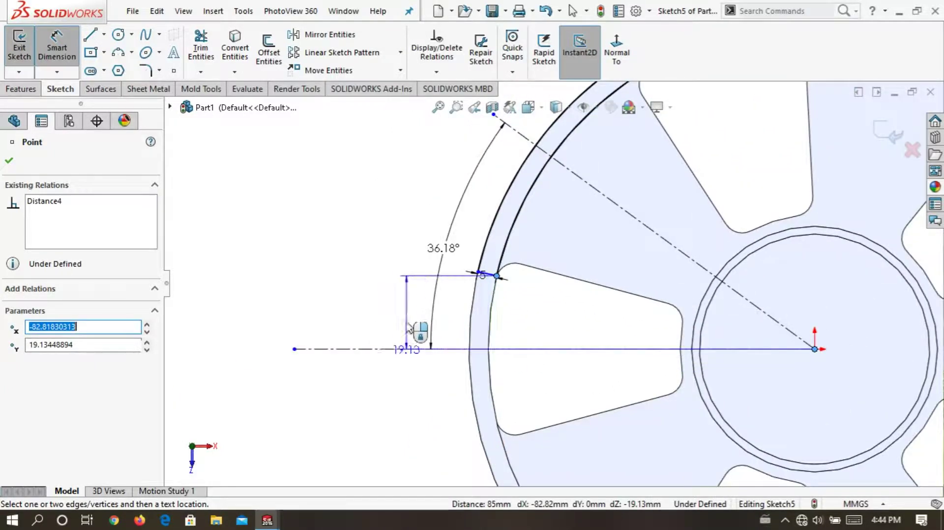
click(399, 317)
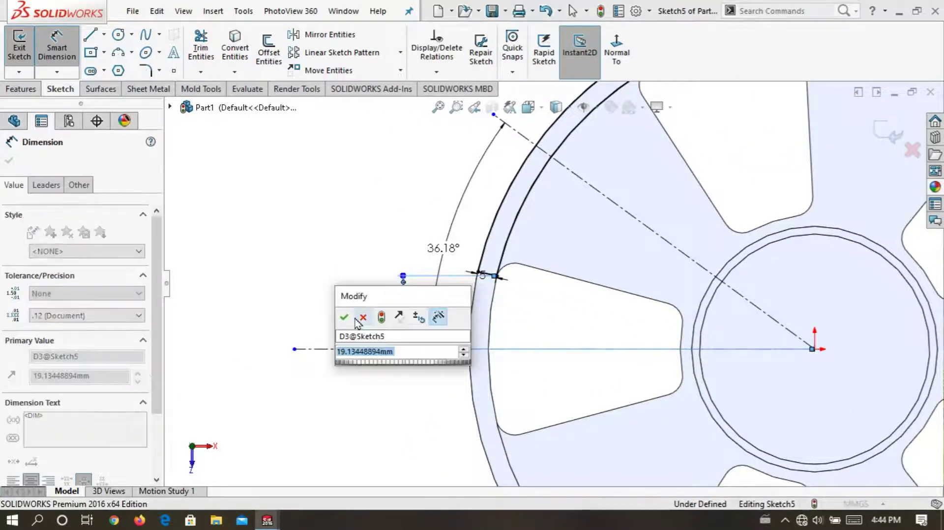
click(345, 317)
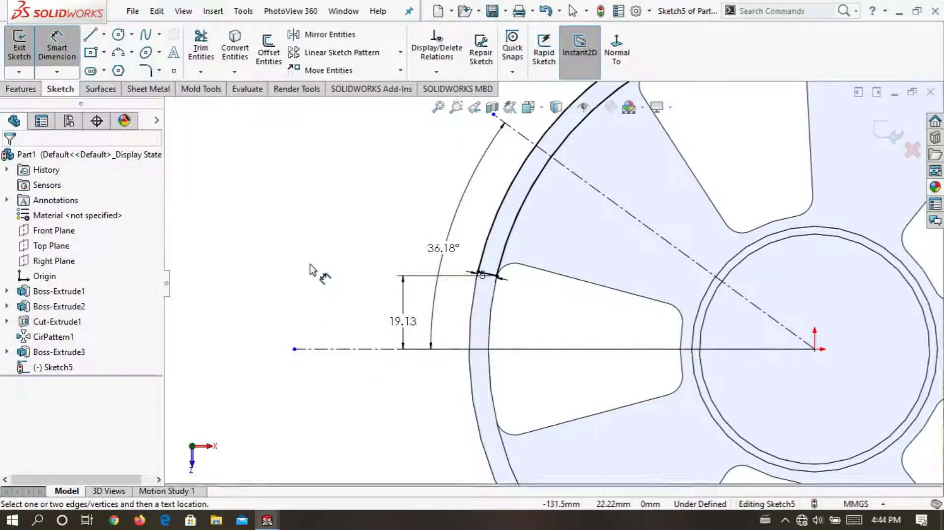
Dimension the short rim line's length at 5.15 mm.
scroll(311, 271, up, 2)
scroll(472, 228, up, 2)
scroll(627, 249, down, 1)
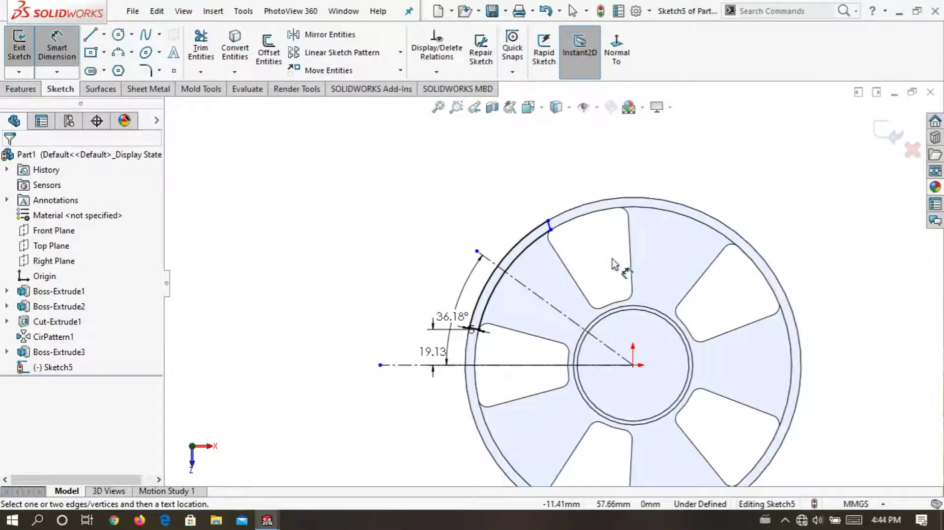
scroll(614, 265, down, 1)
scroll(541, 231, down, 1)
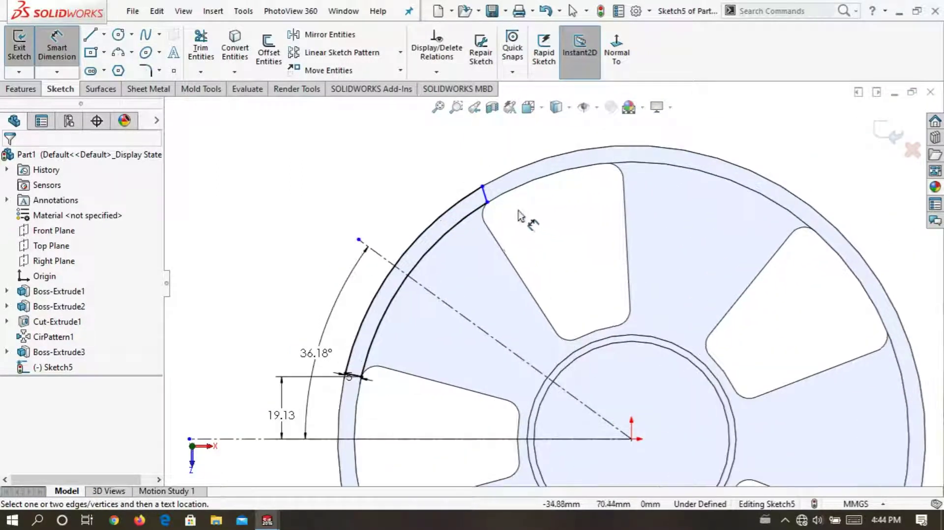
click(489, 198)
scroll(491, 207, down, 2)
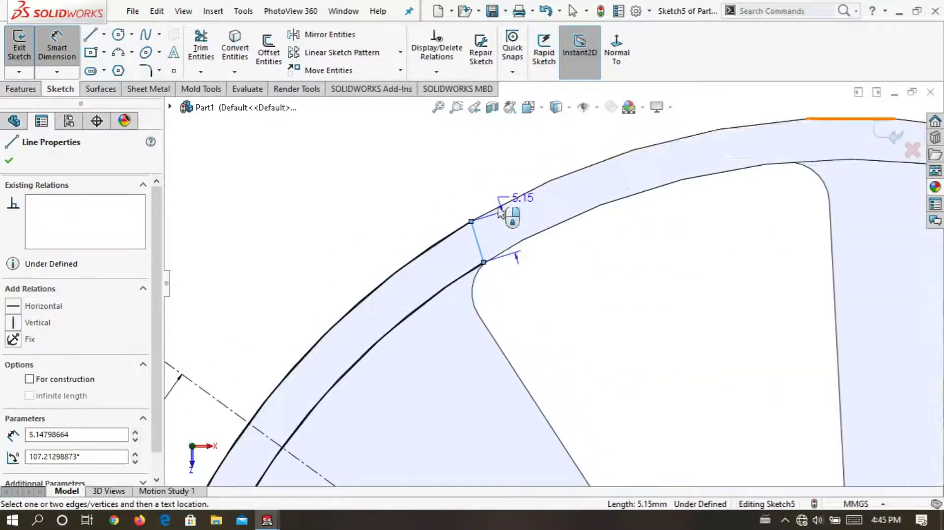
scroll(491, 258, down, 1)
scroll(492, 235, down, 2)
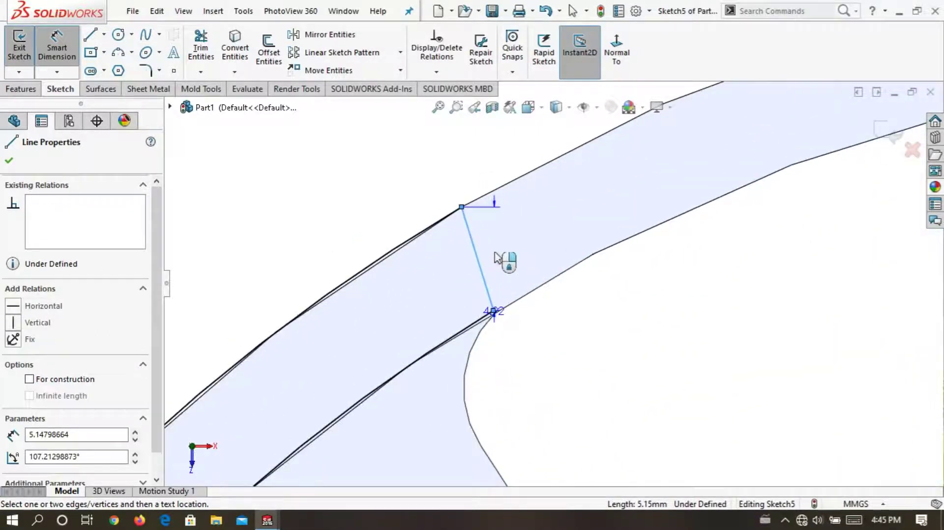
scroll(472, 253, down, 2)
click(452, 256)
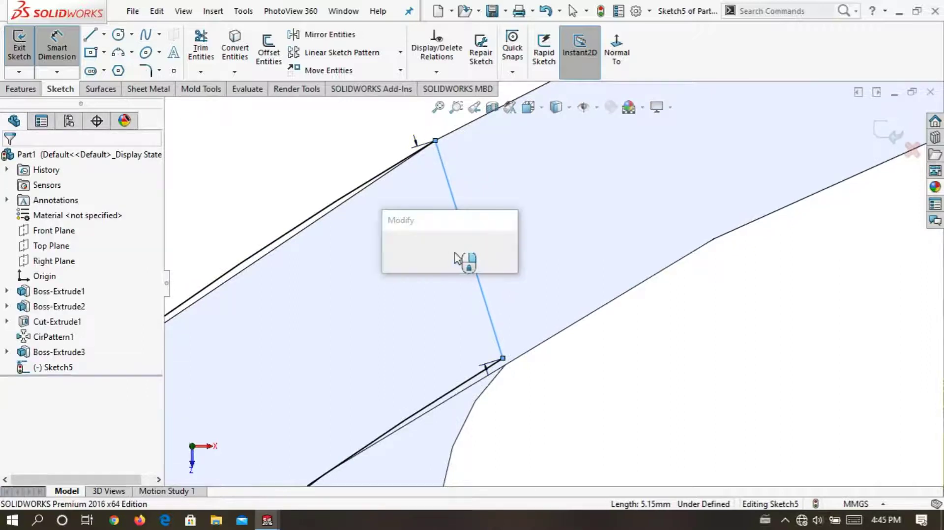
click(392, 249)
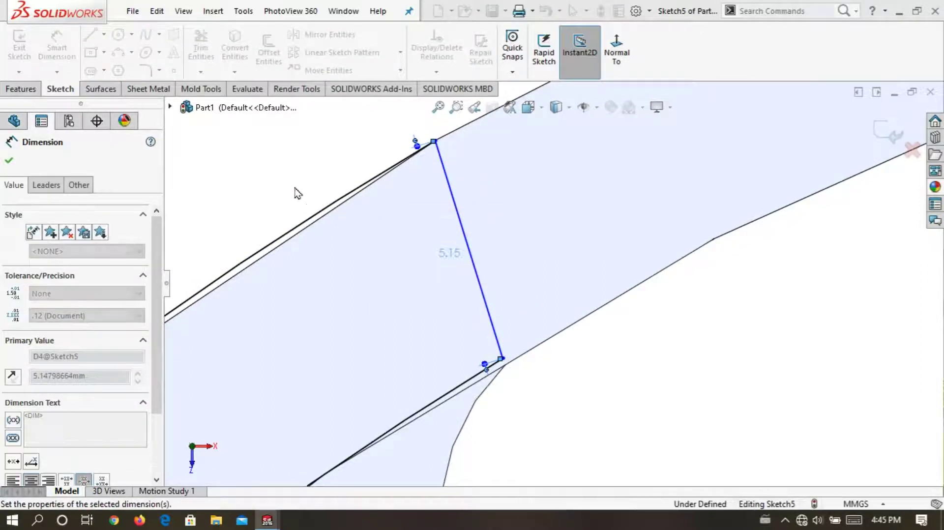
click(300, 193)
Add a 45.80 mm horizontal dimension from the rim segment's upper endpoint to the origin.
scroll(316, 189, up, 2)
scroll(321, 190, up, 2)
scroll(543, 211, up, 3)
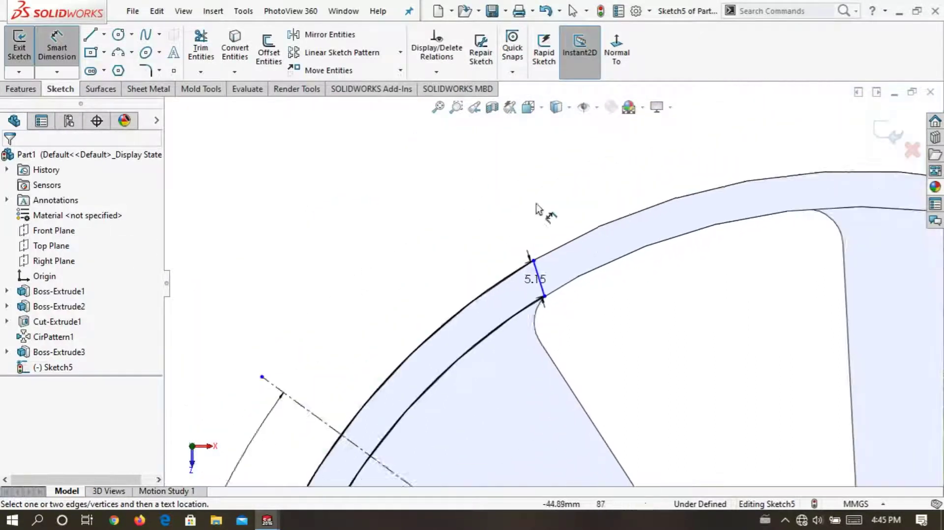
click(537, 264)
scroll(541, 271, up, 5)
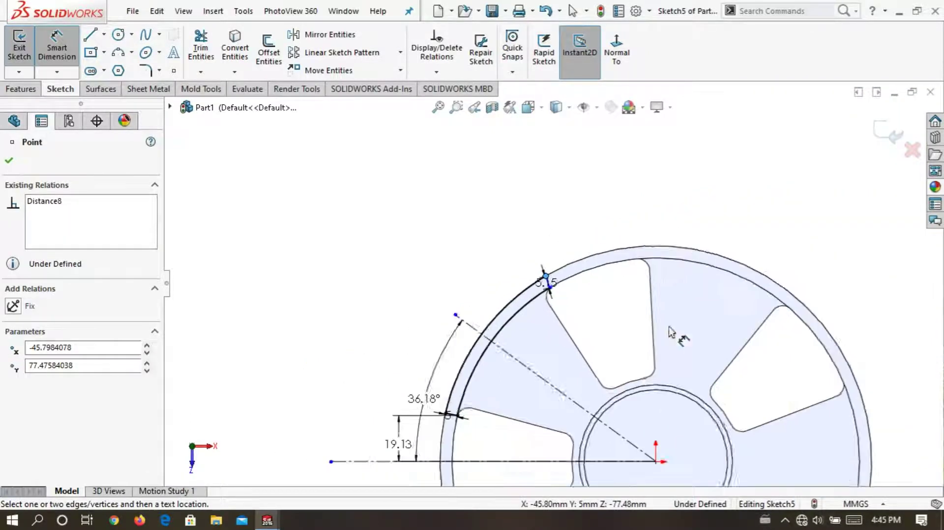
click(639, 433)
scroll(618, 300, down, 3)
scroll(618, 301, down, 2)
click(418, 243)
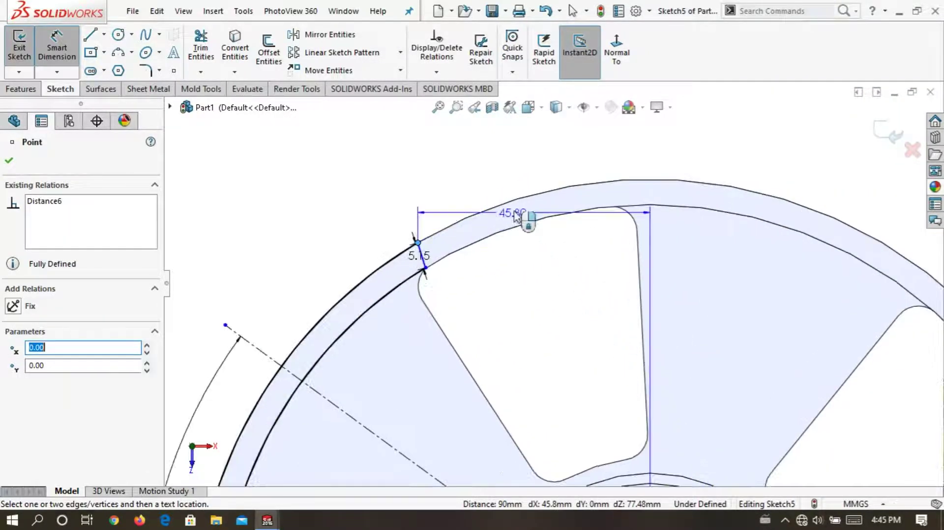
click(504, 170)
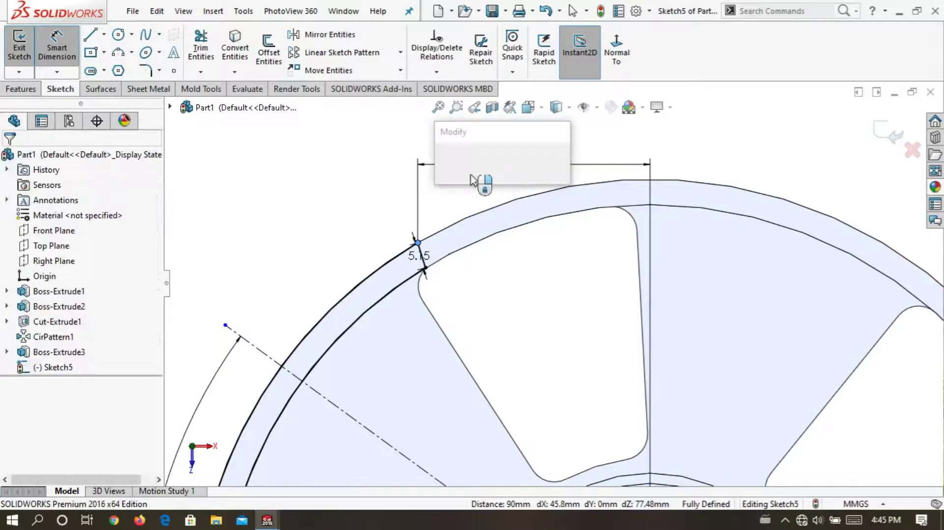
click(444, 162)
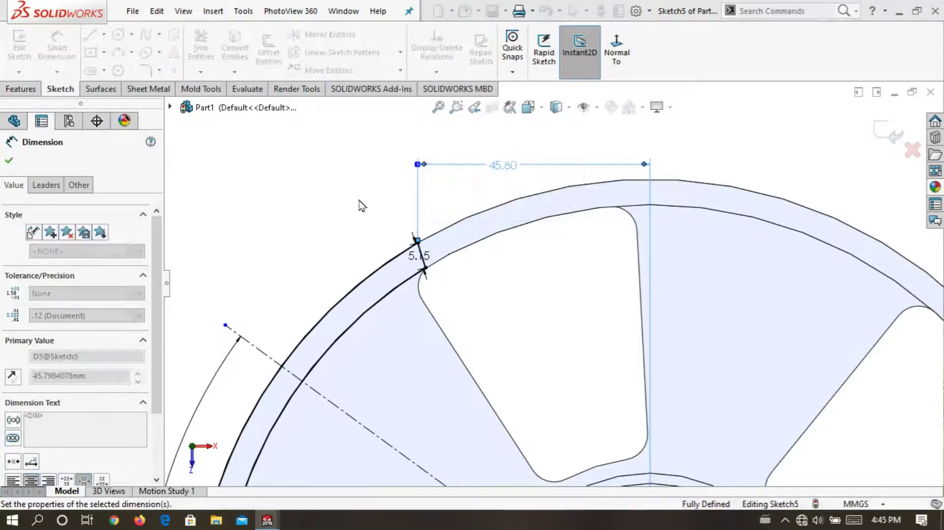
key(Escape)
Exit the now fully defined Sketch5 back to the part.
scroll(364, 197, up, 2)
scroll(389, 187, up, 2)
scroll(553, 282, up, 2)
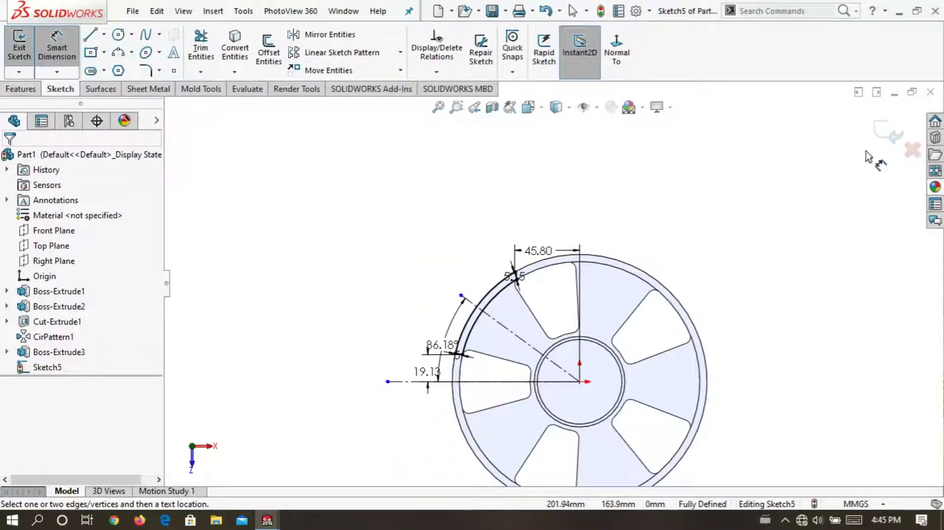
click(882, 135)
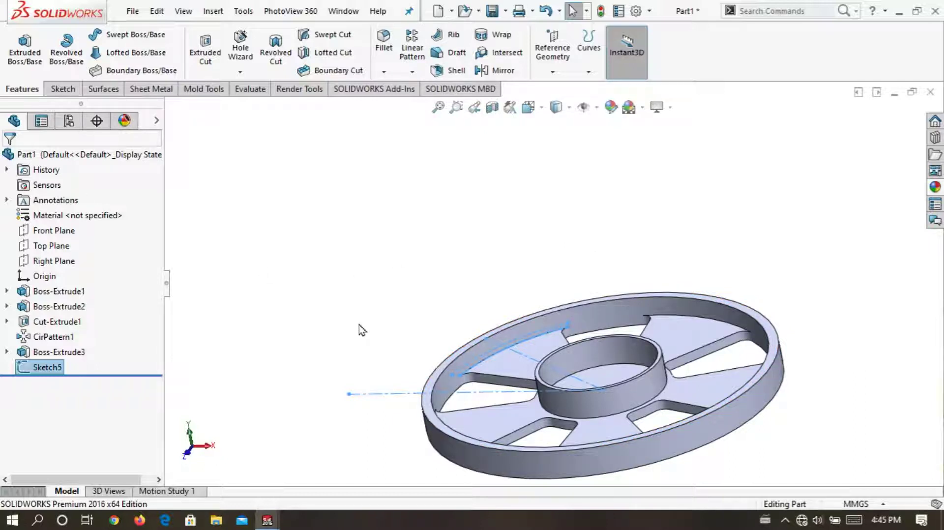
Extrude Sketch5 Blind 30 mm in Direction 1 and 8 mm in Direction 2.
click(24, 54)
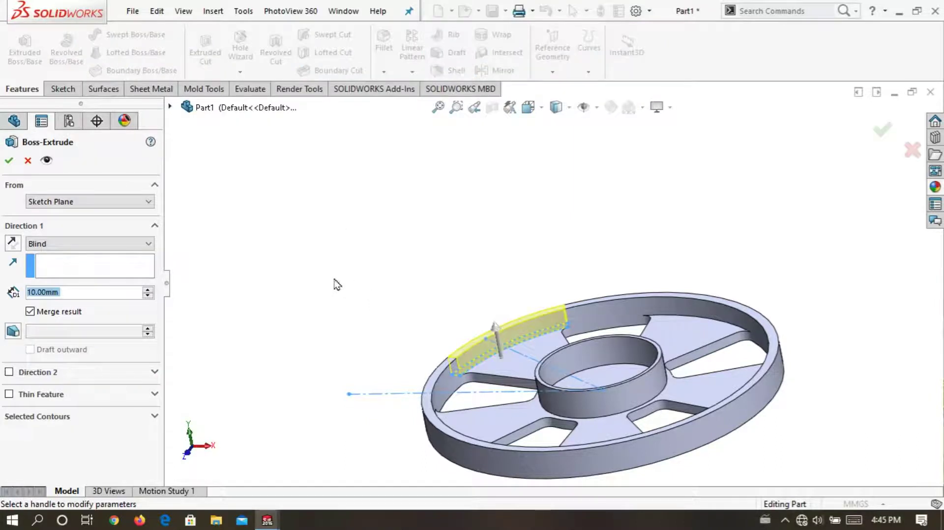
text(30)
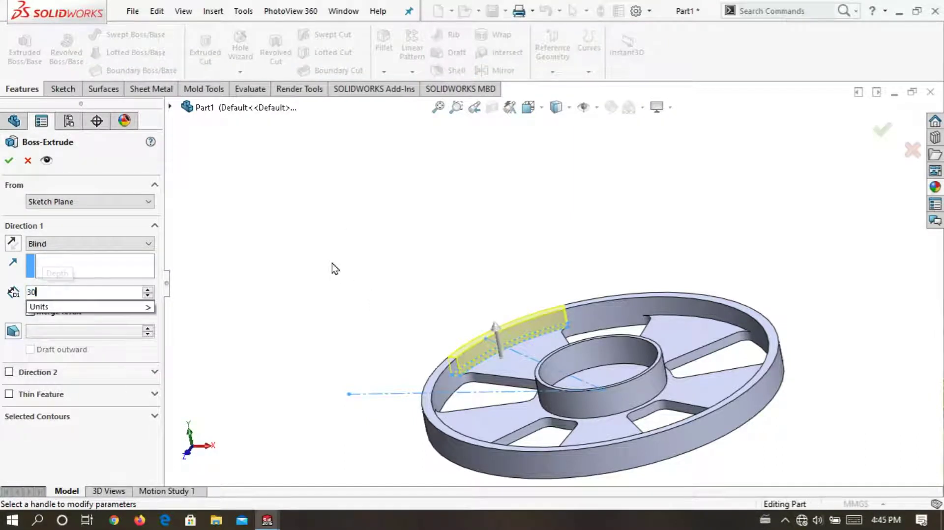
key(Return)
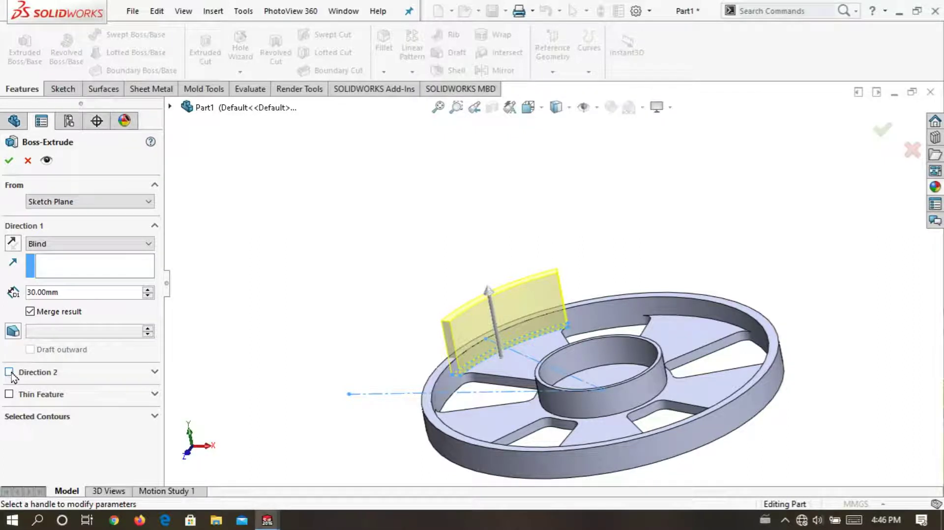
click(9, 372)
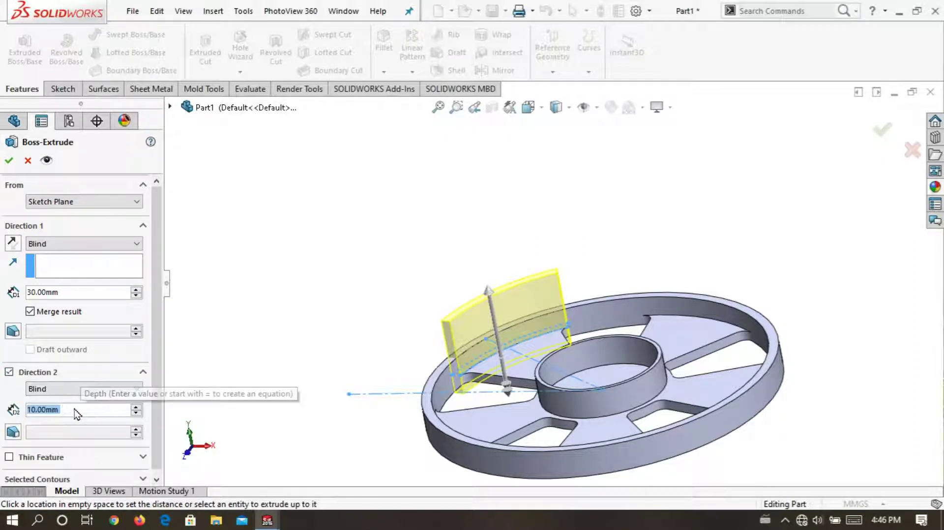
text(8)
key(Return)
mouse_move(305, 297)
middle_down()
mouse_move(359, 311)
mouse_move(337, 320)
middle_up()
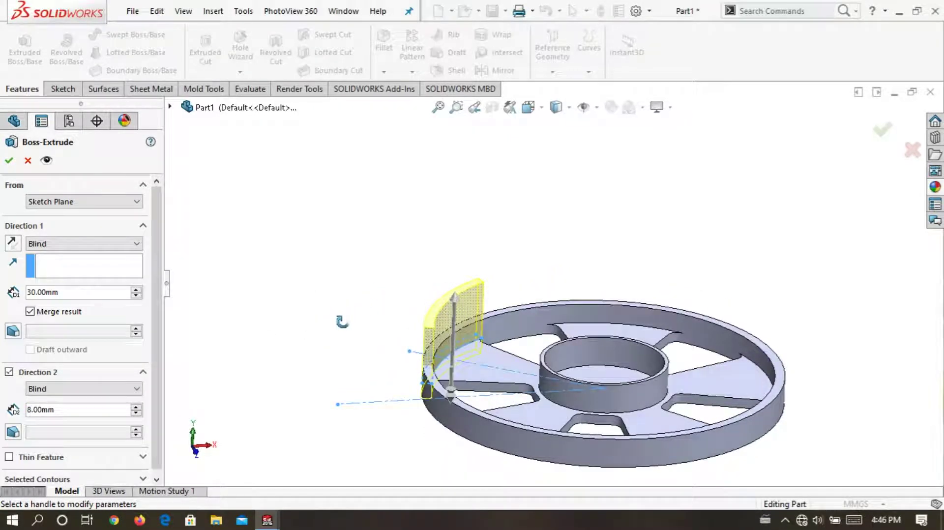
click(10, 160)
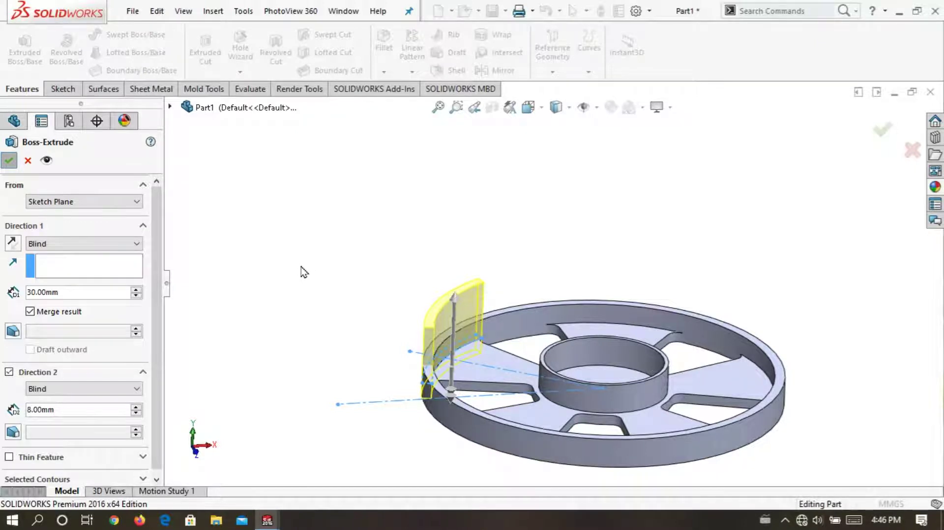
Circular-pattern Boss-Extrude4 about the hub edge, 5 equal instances over 360°.
middle_drag(373, 280, 365, 273)
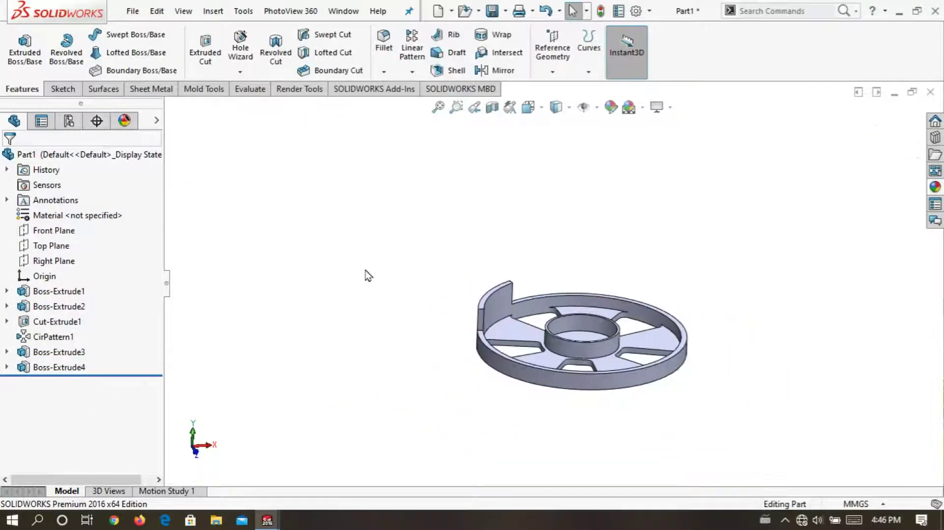
scroll(373, 295, up, 5)
mouse_move(383, 316)
middle_down()
mouse_move(331, 341)
mouse_move(412, 274)
mouse_move(343, 263)
middle_up()
scroll(343, 263, up, 5)
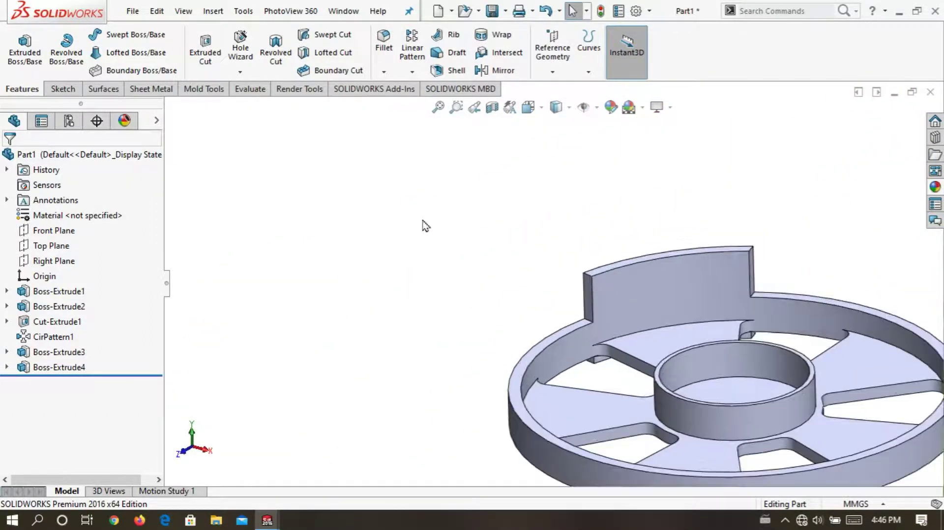
click(76, 368)
mouse_move(347, 274)
middle_down()
mouse_move(432, 264)
mouse_move(423, 358)
mouse_move(436, 248)
middle_up()
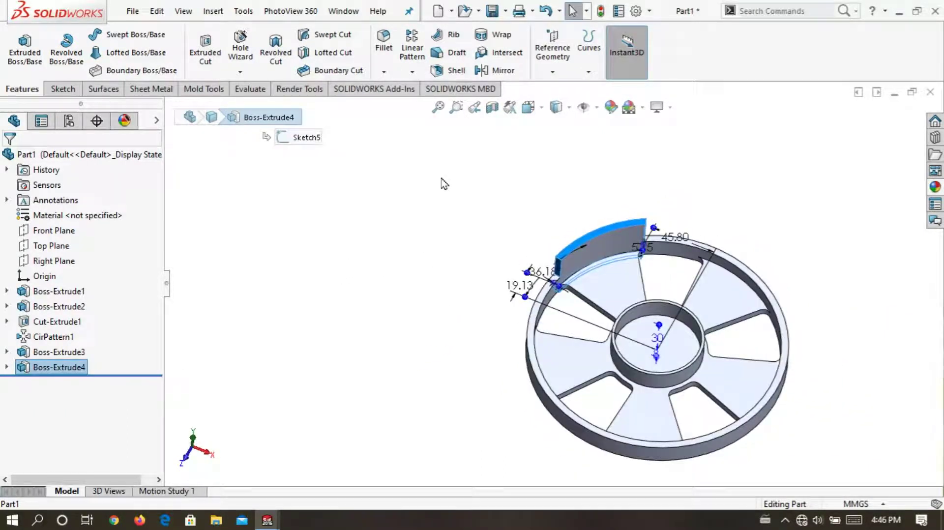
click(411, 74)
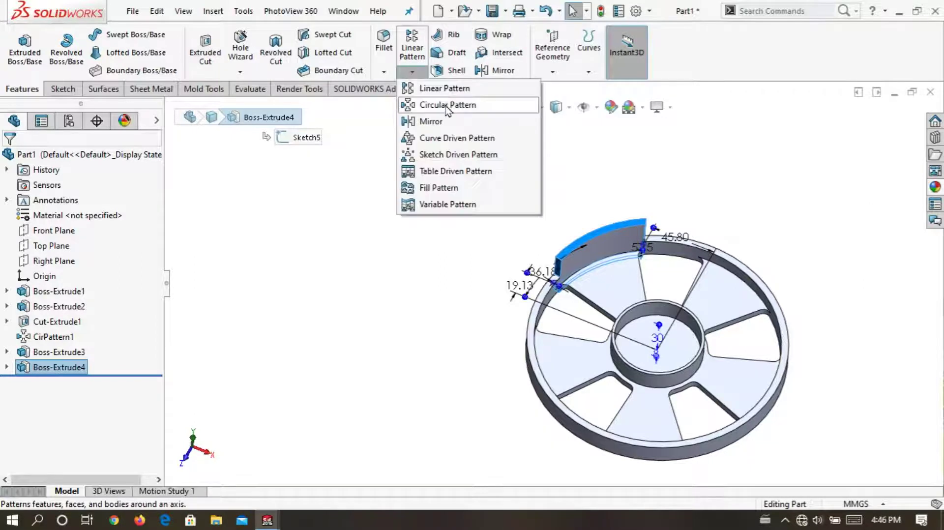
click(449, 105)
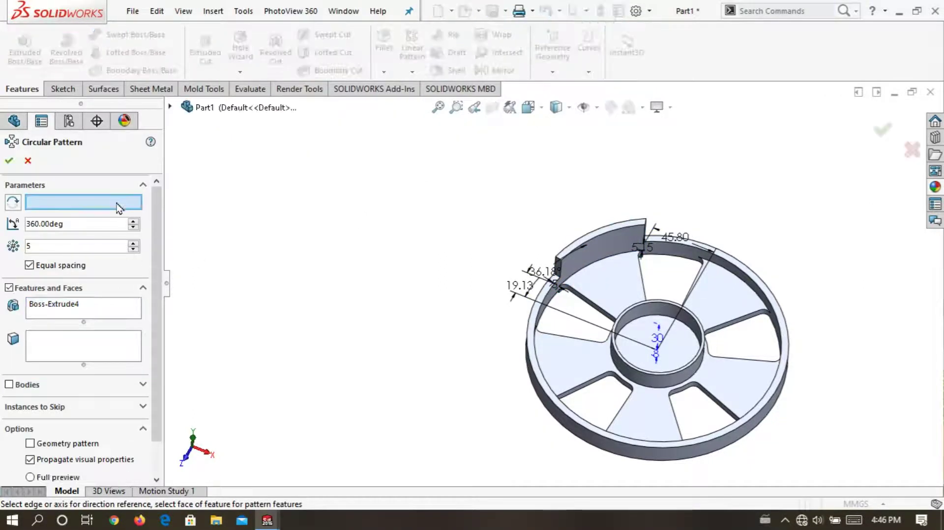
click(686, 326)
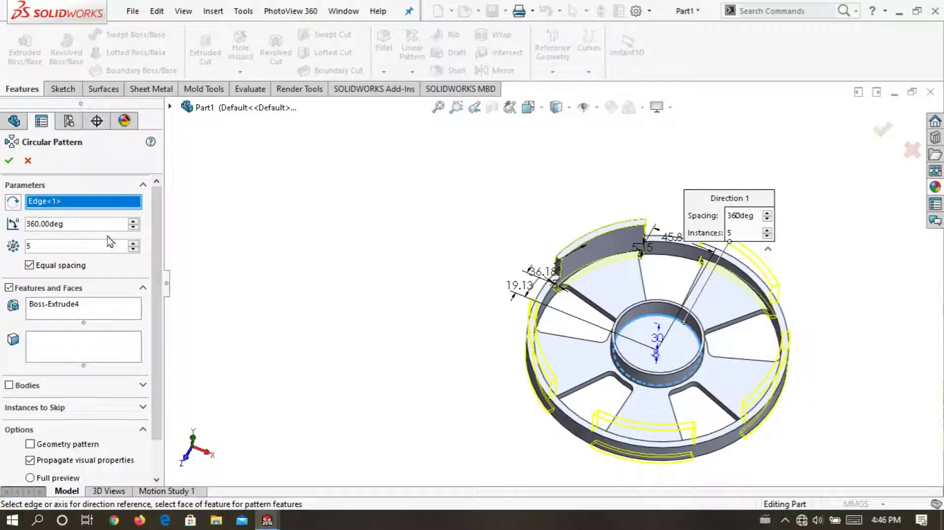
click(9, 161)
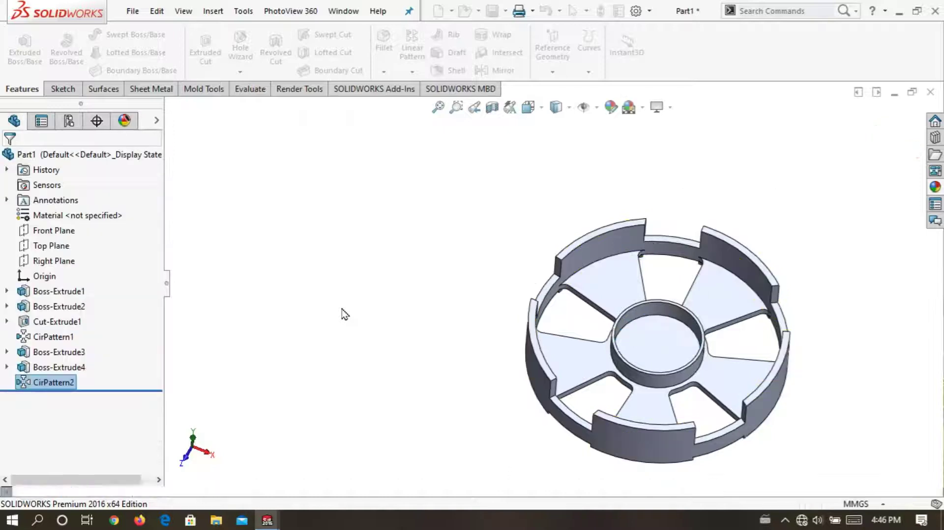
middle_drag(344, 313, 357, 284)
scroll(514, 371, down, 3)
mouse_move(514, 371)
middle_down()
mouse_move(542, 189)
mouse_move(516, 294)
mouse_move(403, 263)
middle_up()
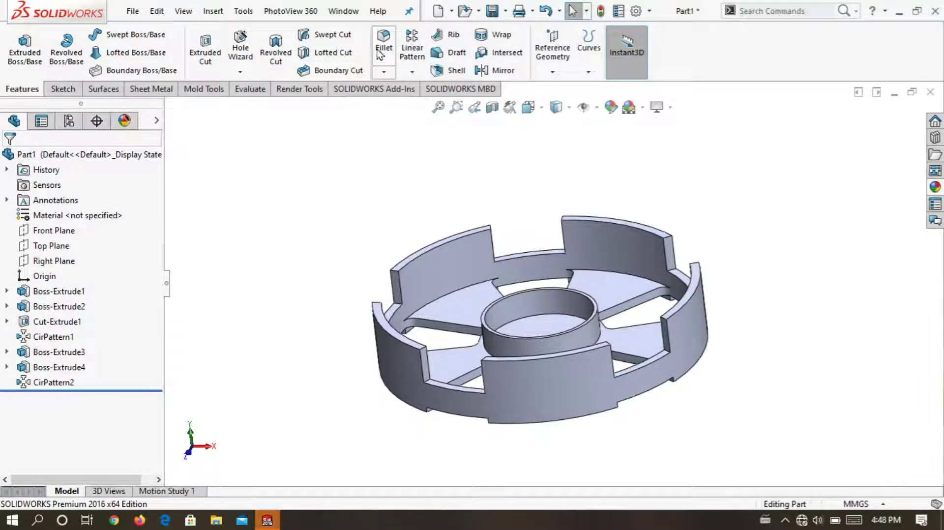
Set the fillet radius to 1.00 mm and select the spoke top and outer rim wall faces.
scroll(319, 216, up, 2)
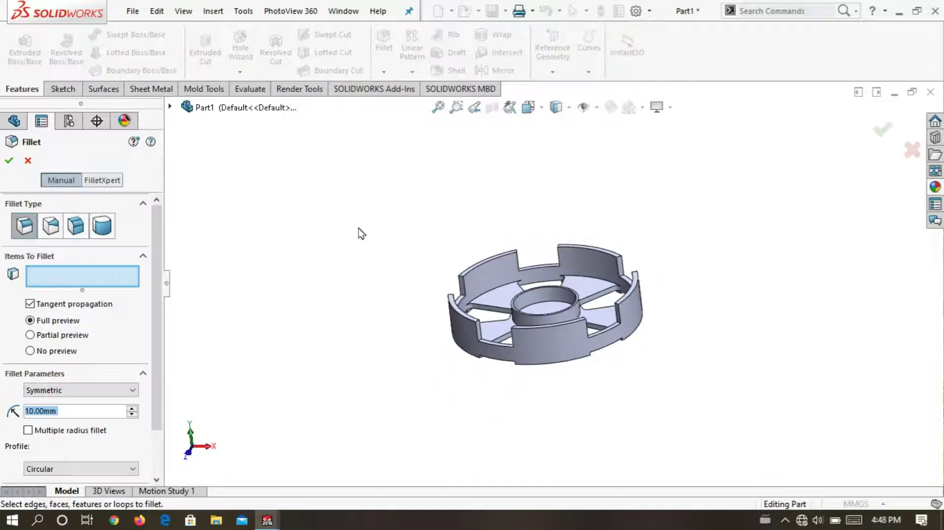
scroll(359, 233, down, 3)
scroll(558, 313, down, 4)
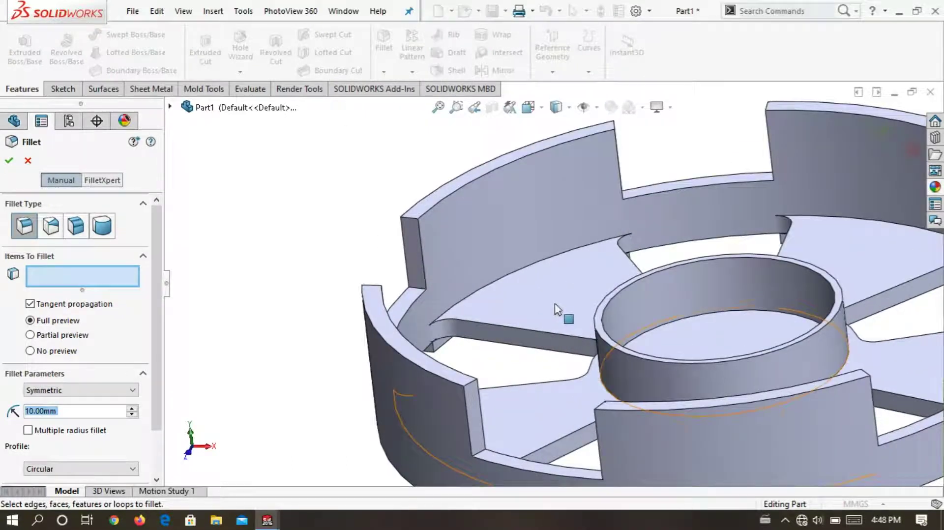
text(1)
key(Return)
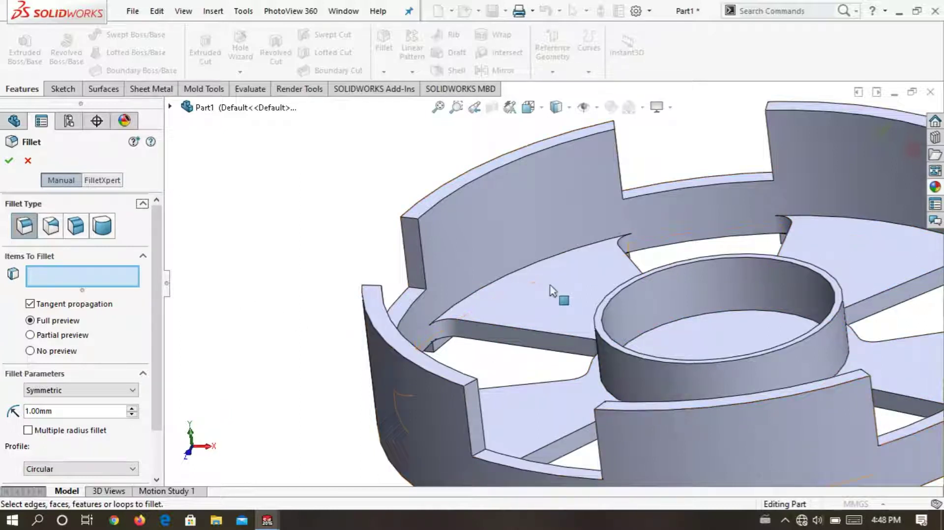
click(550, 285)
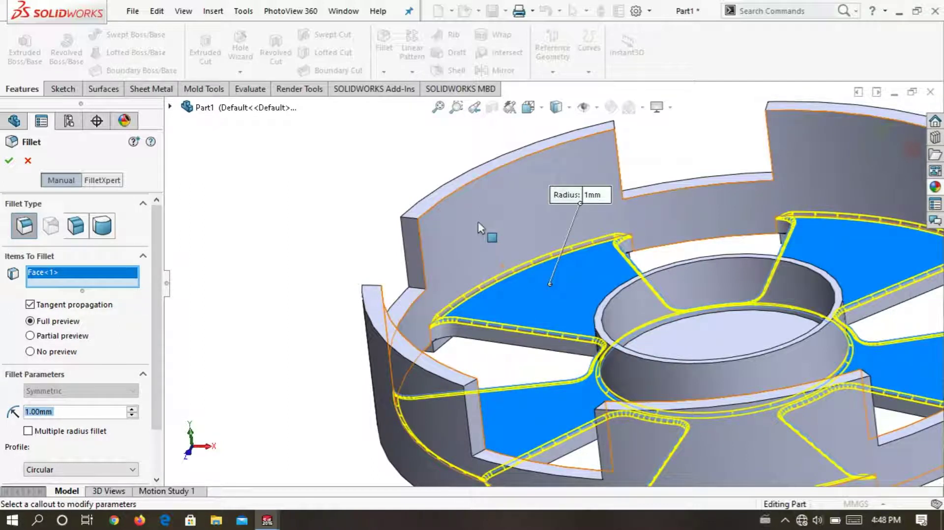
click(480, 228)
Add the rim, narrow rim and raised segment faces to the fillet selection.
scroll(487, 224, up, 2)
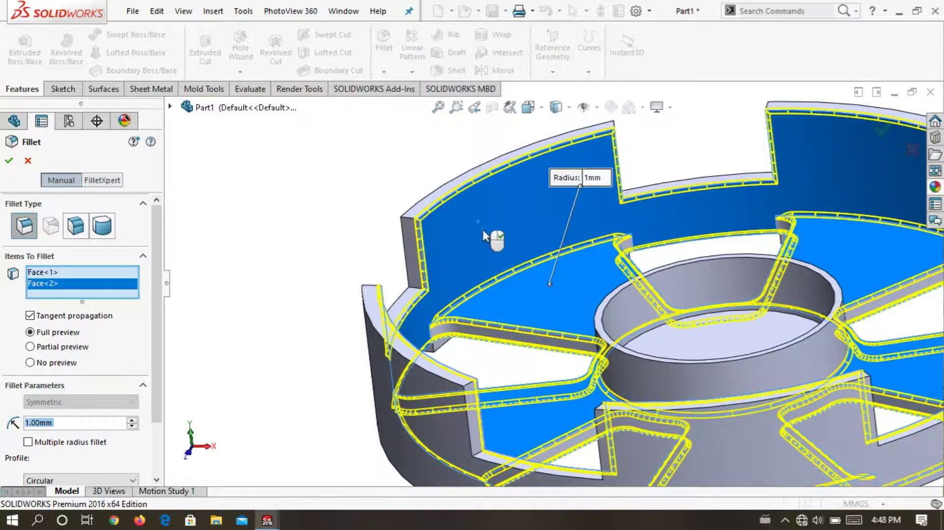
scroll(472, 216, up, 2)
scroll(500, 265, down, 3)
scroll(445, 276, down, 2)
scroll(541, 295, down, 3)
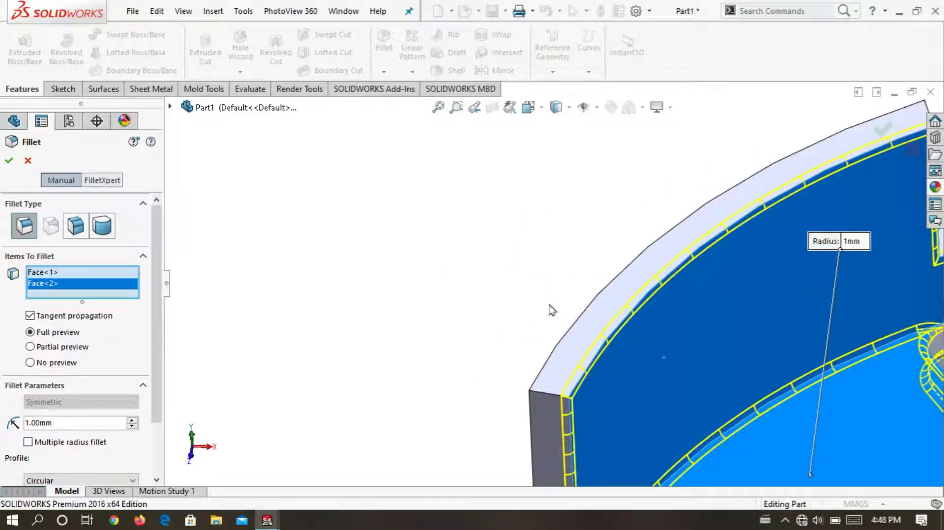
click(609, 314)
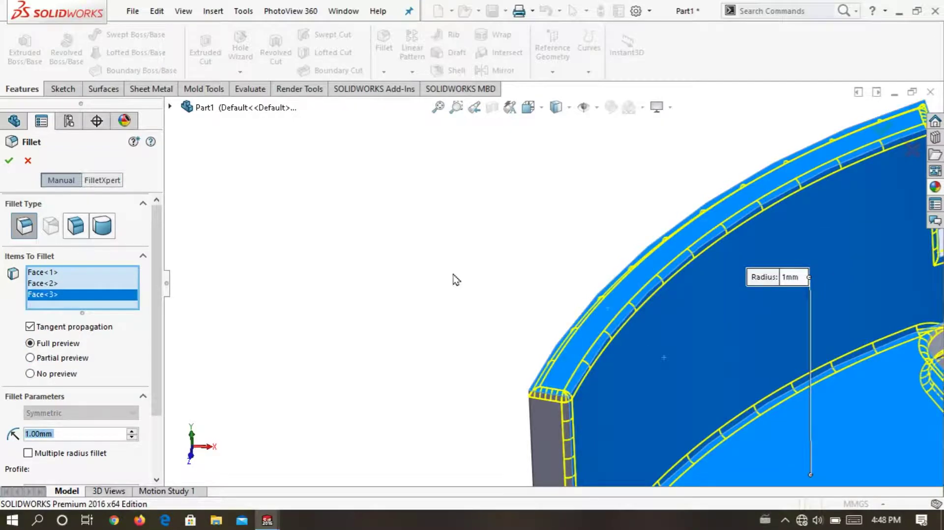
scroll(450, 270, up, 2)
scroll(423, 253, up, 2)
scroll(492, 231, up, 2)
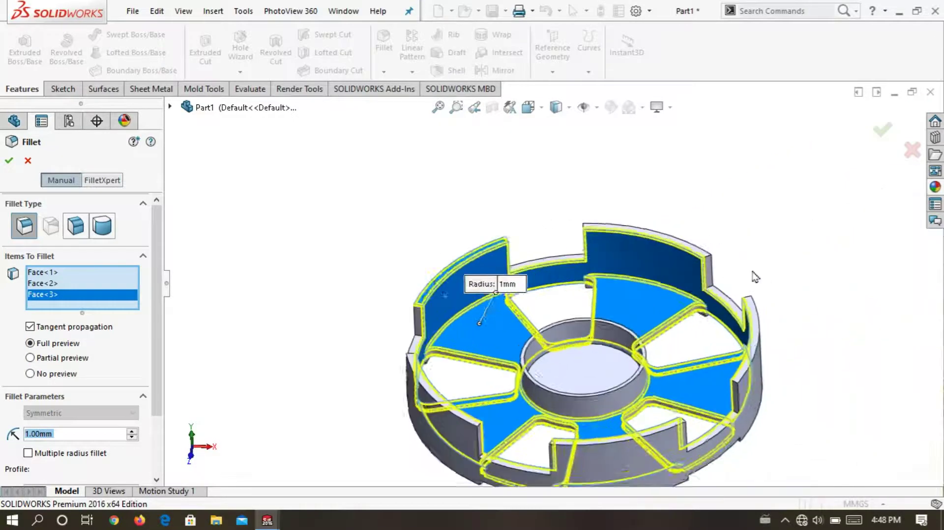
scroll(755, 277, down, 2)
scroll(714, 273, down, 3)
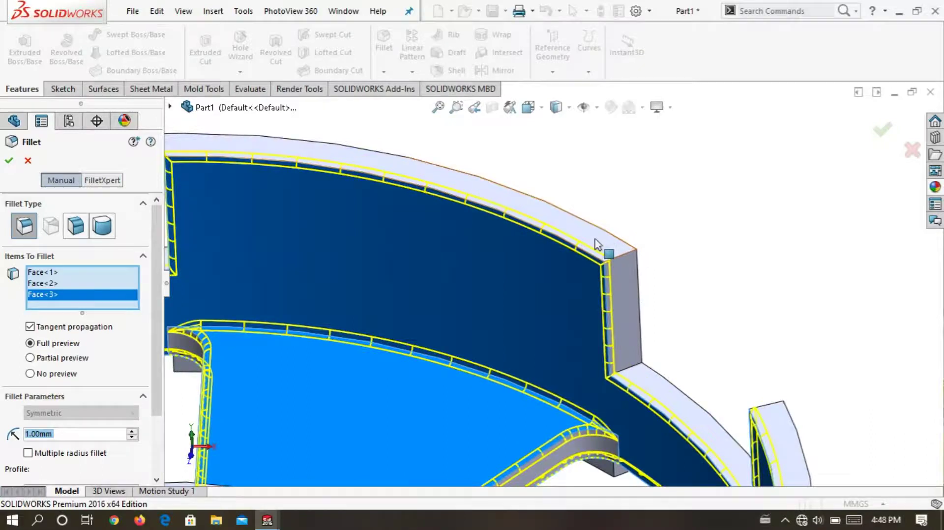
click(595, 241)
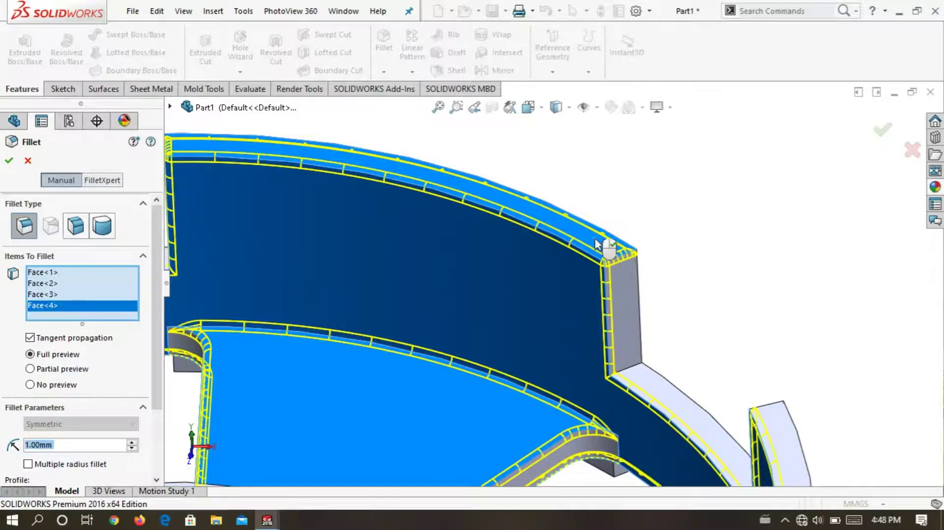
scroll(597, 244, up, 4)
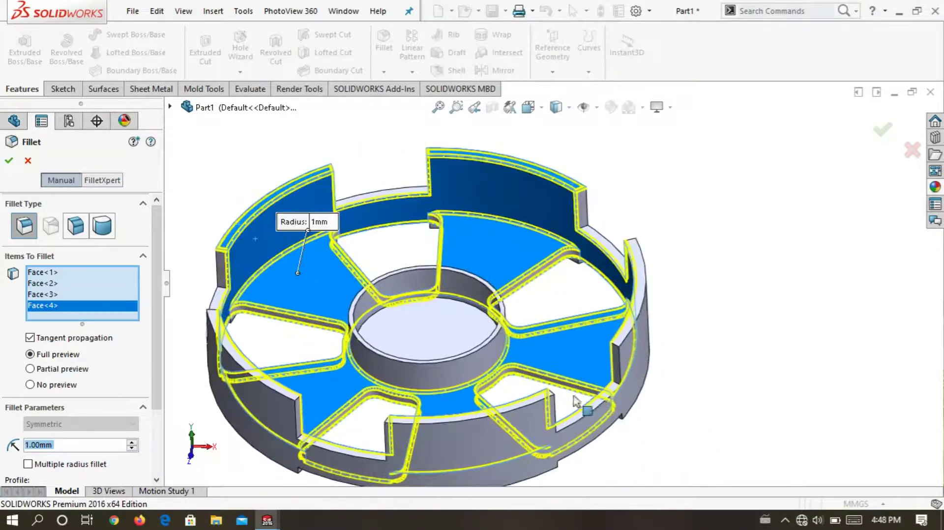
scroll(668, 294, down, 2)
scroll(666, 294, down, 2)
click(637, 220)
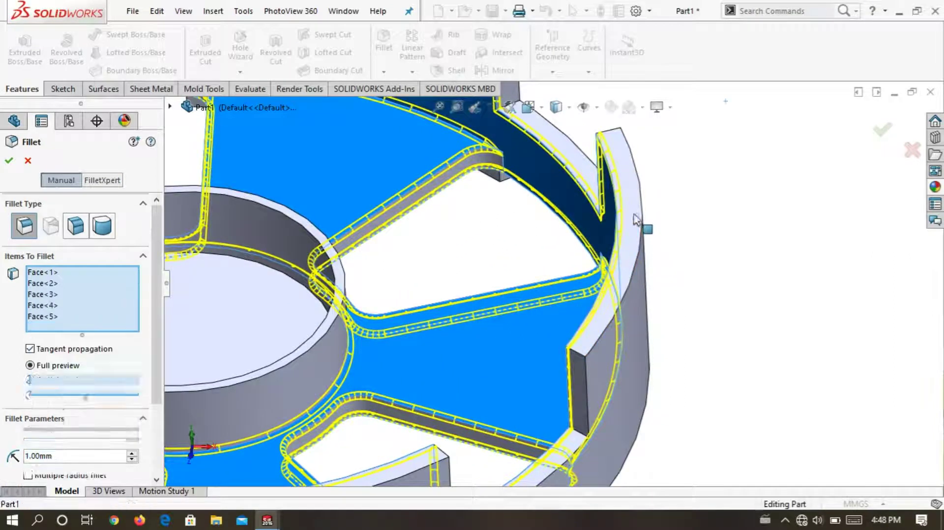
scroll(699, 206, up, 4)
scroll(436, 372, down, 2)
scroll(440, 389, down, 3)
scroll(434, 380, down, 2)
click(435, 380)
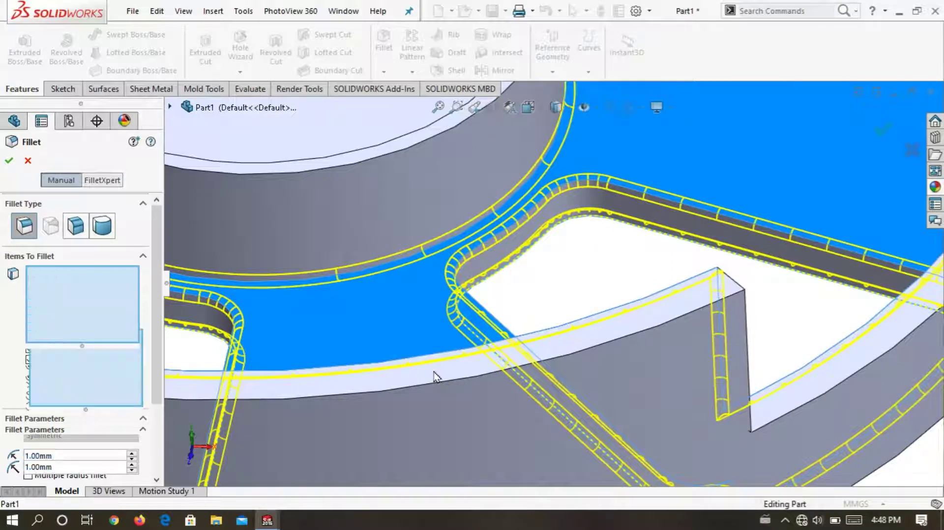
scroll(435, 379, up, 2)
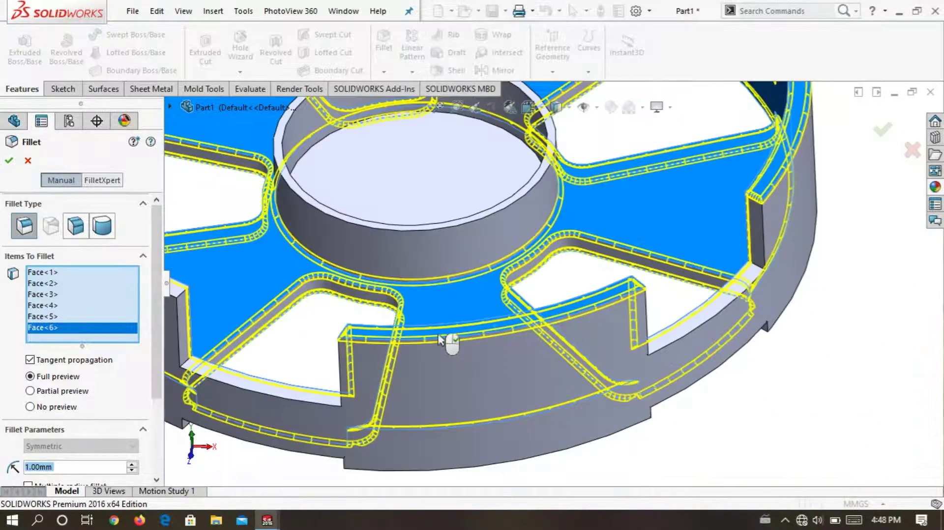
scroll(433, 345, up, 2)
scroll(354, 295, down, 2)
scroll(345, 268, down, 2)
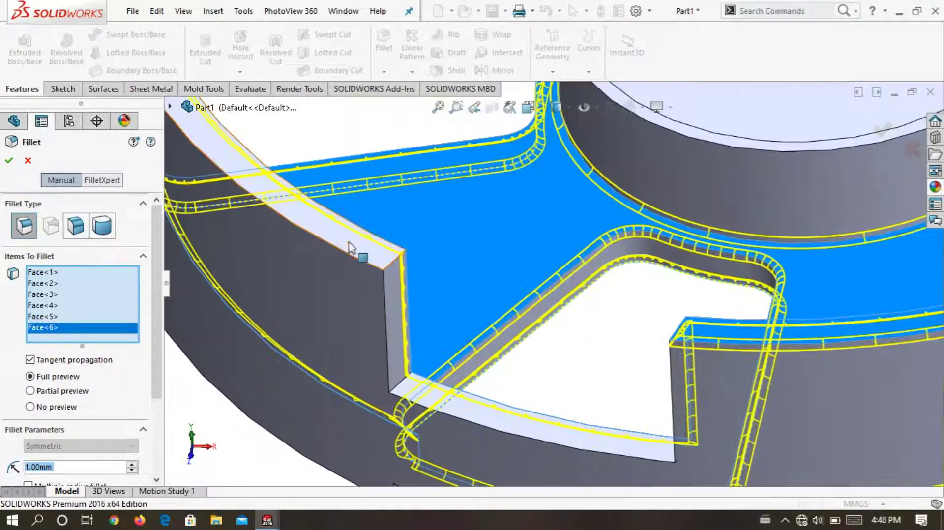
click(350, 248)
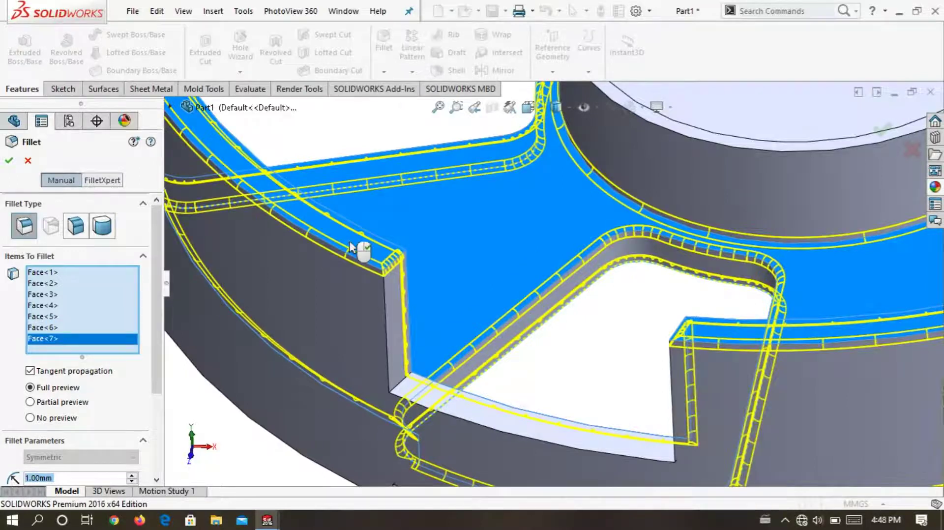
Orbit to the underside, add then remove a top face, and check the seven-face preview.
scroll(354, 248, up, 2)
mouse_move(355, 251)
middle_down()
mouse_move(338, 309)
mouse_move(390, 379)
mouse_move(358, 305)
mouse_move(328, 152)
mouse_move(325, 21)
mouse_move(313, 4)
mouse_move(266, 304)
mouse_move(374, 295)
mouse_move(322, 242)
mouse_move(337, 269)
mouse_move(493, 222)
middle_up()
scroll(494, 223, down, 3)
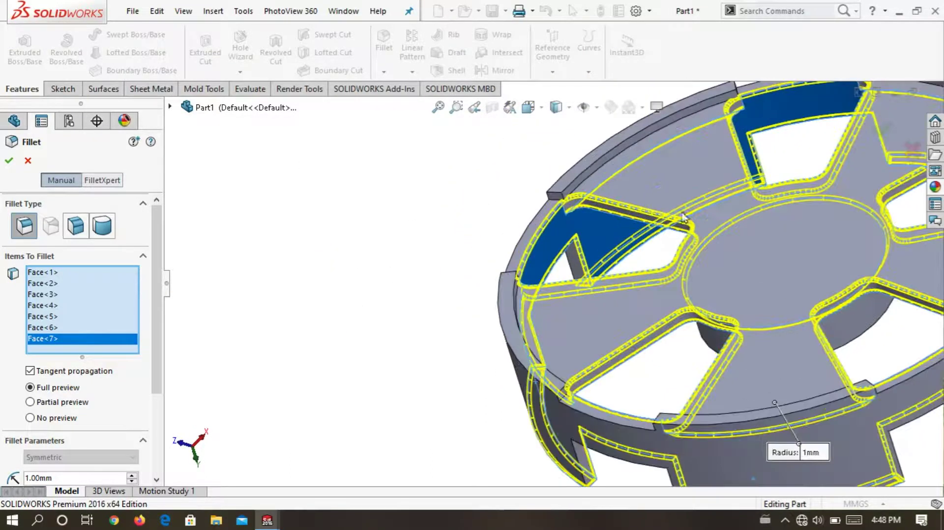
click(681, 183)
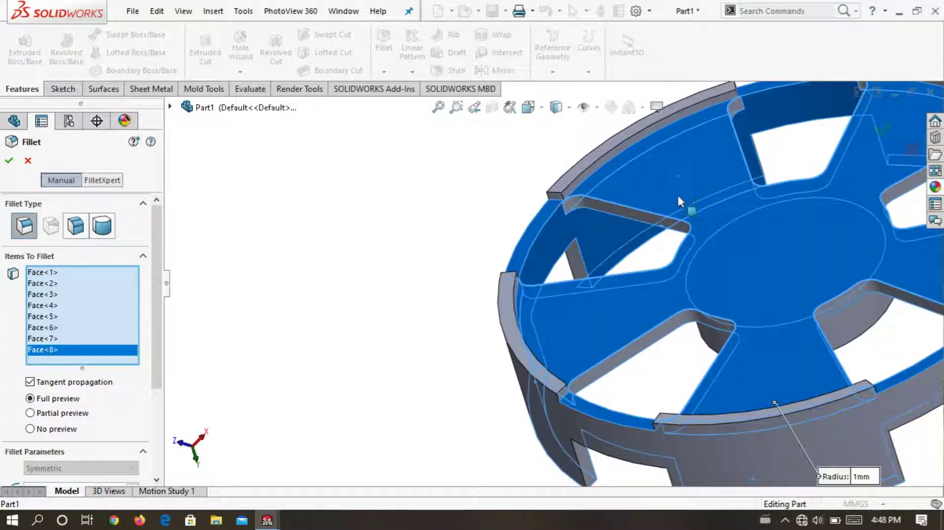
scroll(678, 194, up, 2)
click(669, 216)
scroll(493, 269, down, 2)
scroll(495, 291, down, 2)
scroll(483, 236, down, 2)
mouse_move(483, 236)
middle_down()
mouse_move(485, 227)
mouse_move(496, 246)
mouse_move(454, 253)
middle_up()
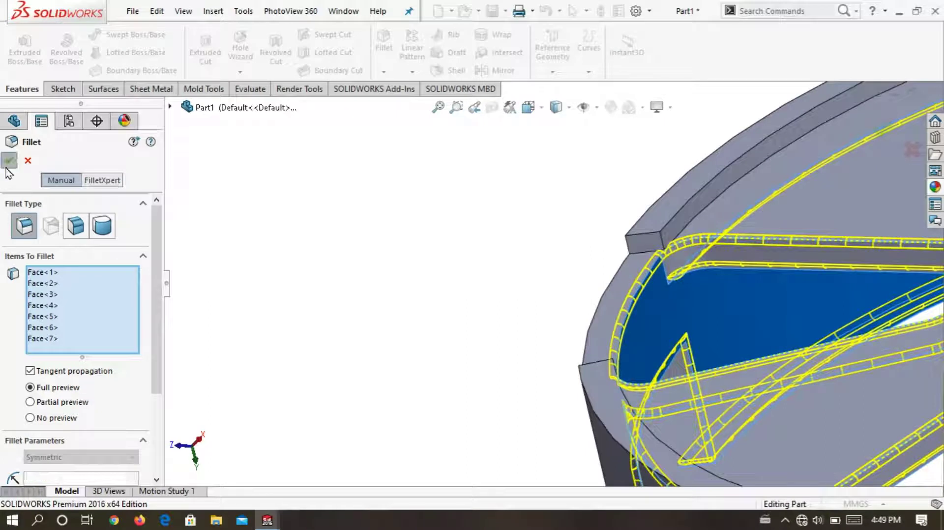
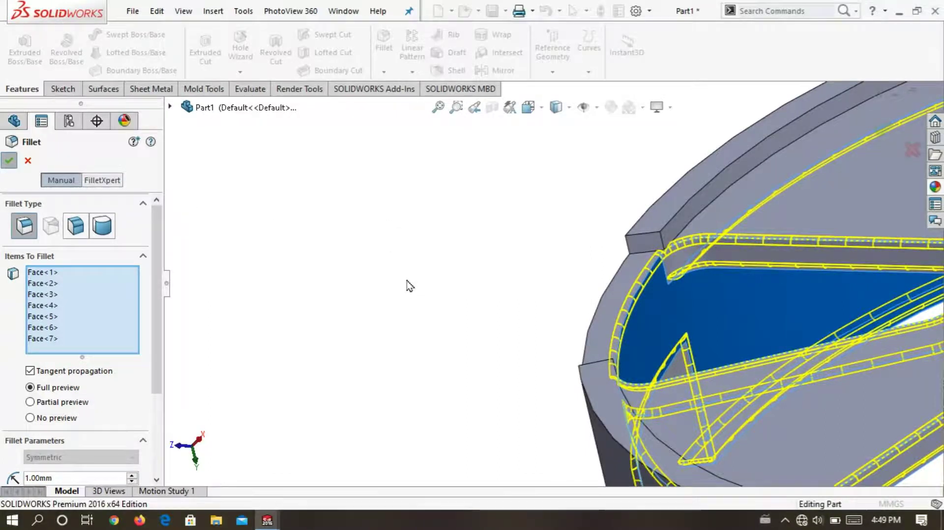
Apply the 1.00 mm fillet to the seven selected faces as Fillet1, then inspect the part.
key(Return)
scroll(407, 282, up, 2)
scroll(423, 253, up, 2)
mouse_move(450, 247)
middle_down()
mouse_move(491, 382)
mouse_move(533, 276)
mouse_move(407, 210)
mouse_move(449, 179)
mouse_move(527, 251)
mouse_move(497, 246)
mouse_move(591, 243)
mouse_move(541, 376)
mouse_move(433, 240)
mouse_move(467, 256)
mouse_move(634, 196)
mouse_move(536, 292)
mouse_move(444, 297)
middle_up()
scroll(529, 254, down, 4)
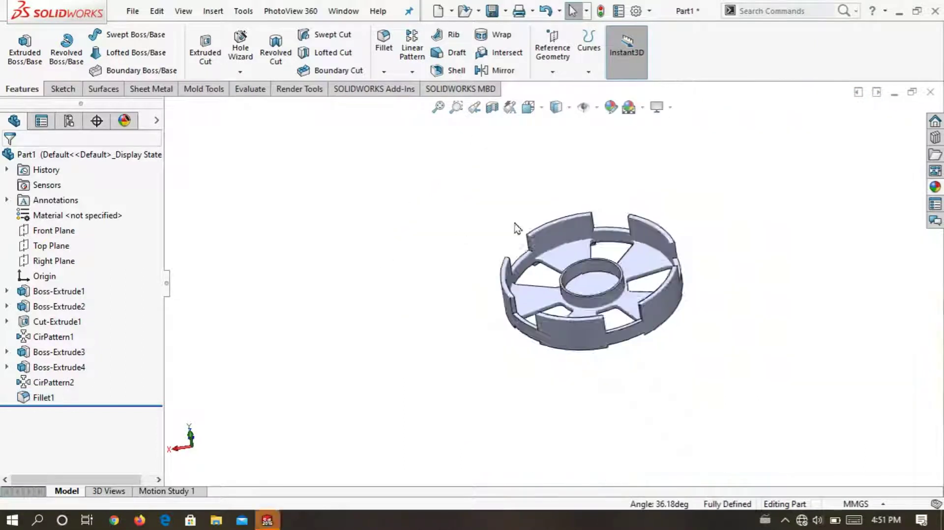
scroll(516, 228, down, 3)
Start a new sketch on the spoke disc face.
scroll(541, 245, down, 3)
right_click(566, 258)
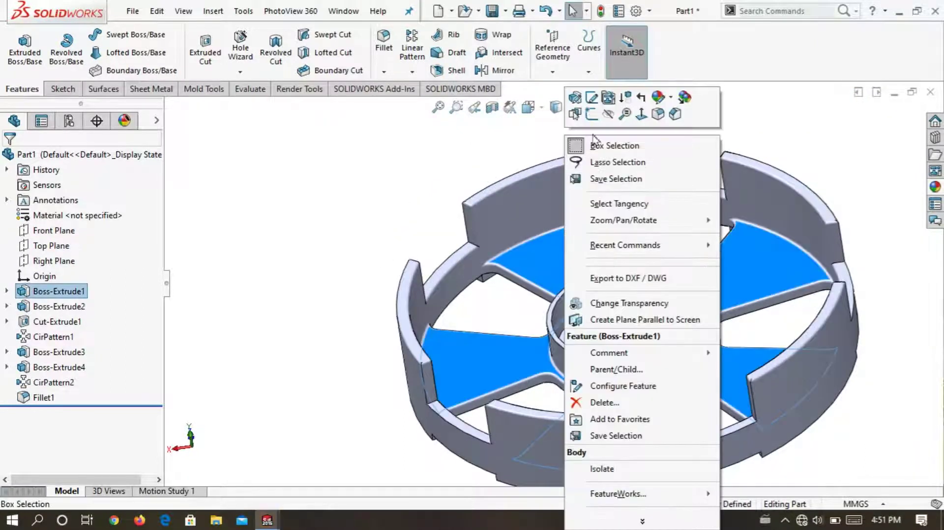
click(592, 98)
click(241, 252)
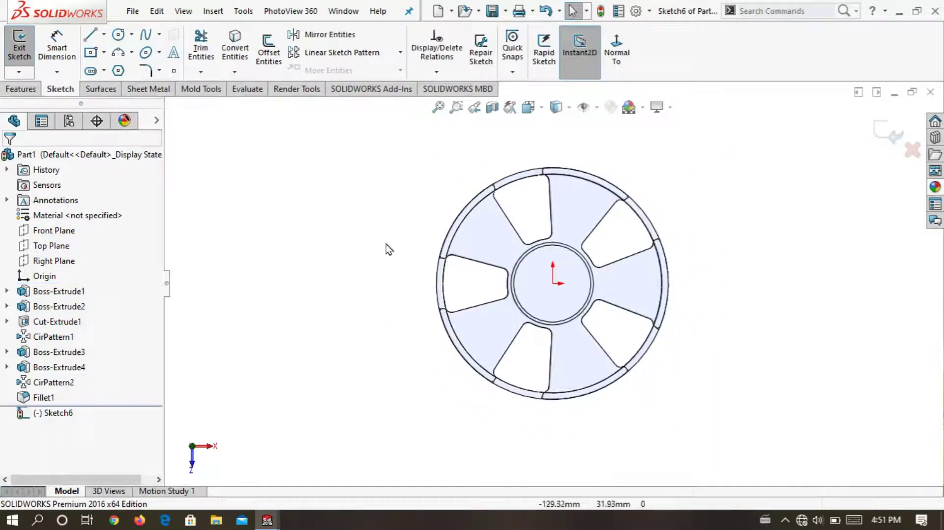
scroll(544, 221, down, 2)
scroll(558, 198, down, 2)
Draw a construction centerline from the hub centre to the outer rim edge.
click(103, 34)
click(123, 70)
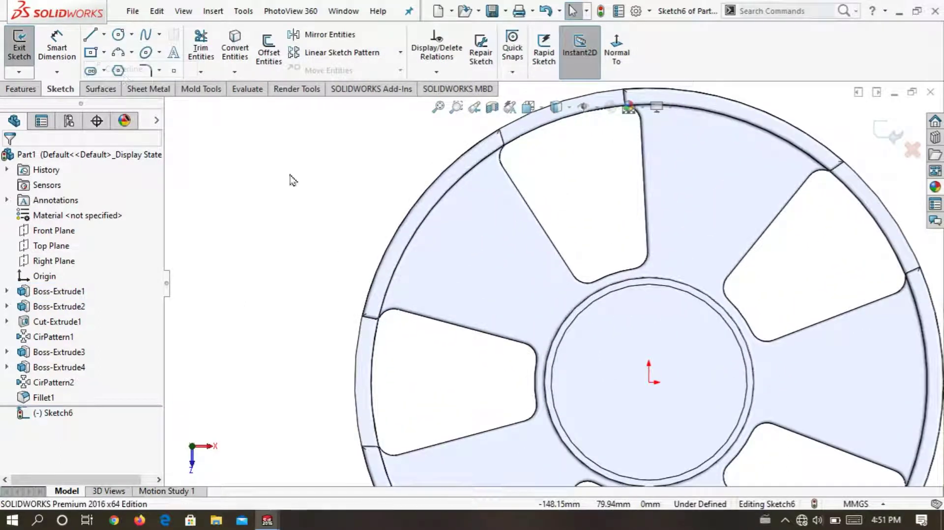
click(650, 382)
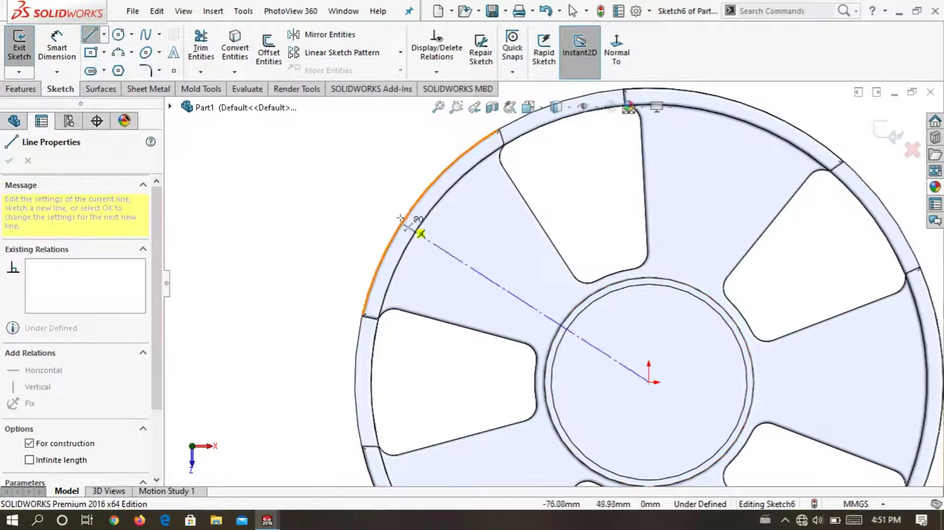
click(411, 207)
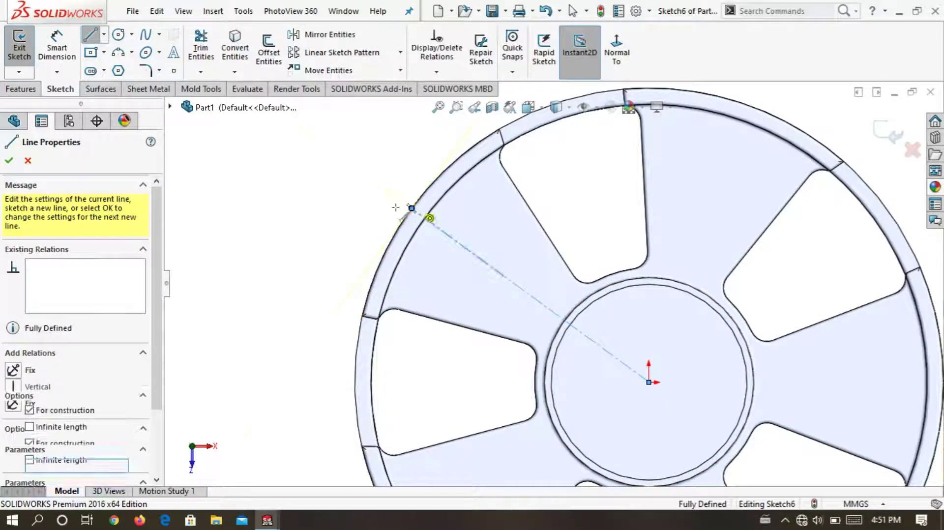
right_click(347, 187)
click(375, 201)
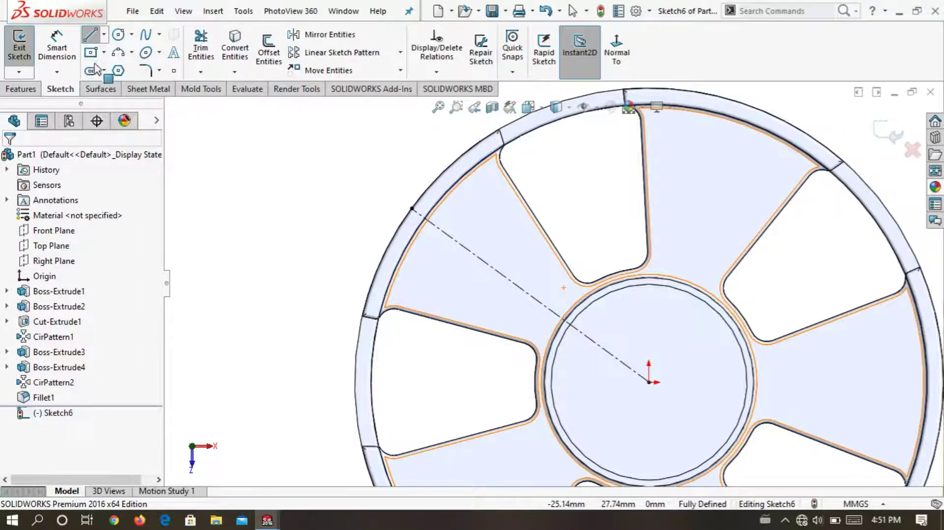
key(shift+z)
click(91, 71)
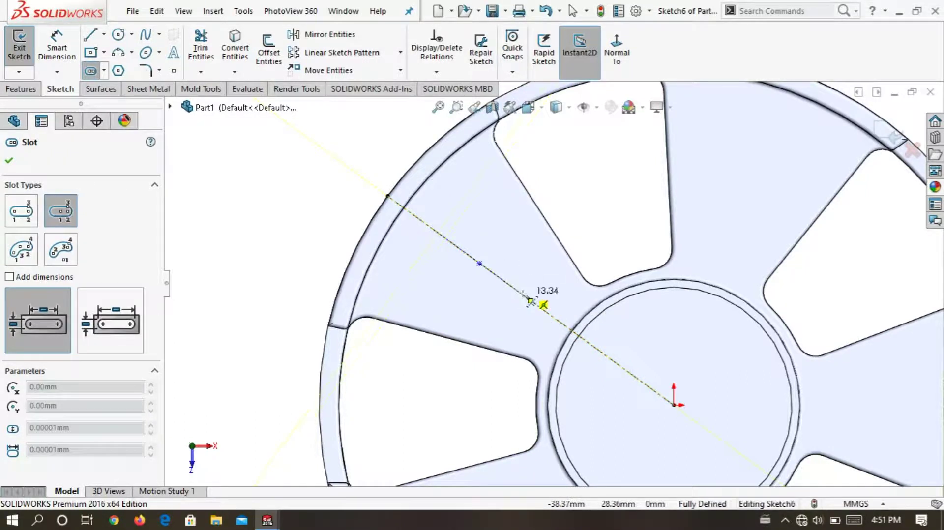
Draw a centerpoint straight slot along the centerline.
click(530, 301)
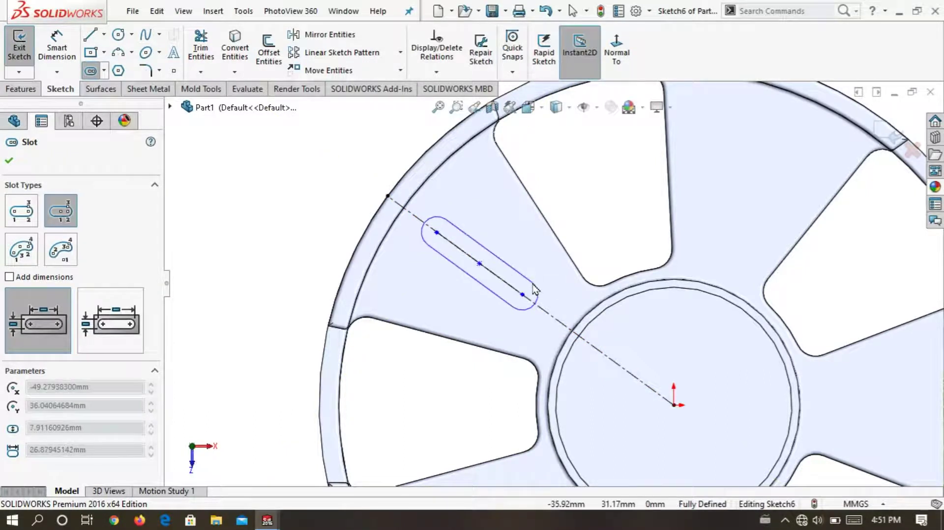
click(535, 290)
scroll(536, 290, down, 1)
right_click(219, 186)
click(251, 195)
Dimension the slot's inner end centre 41.70 from the hub centre.
click(68, 51)
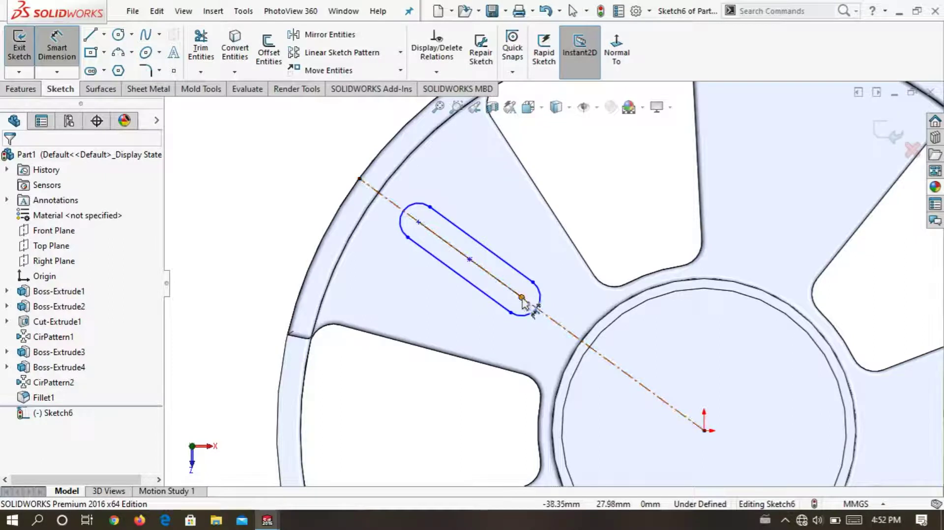
click(530, 320)
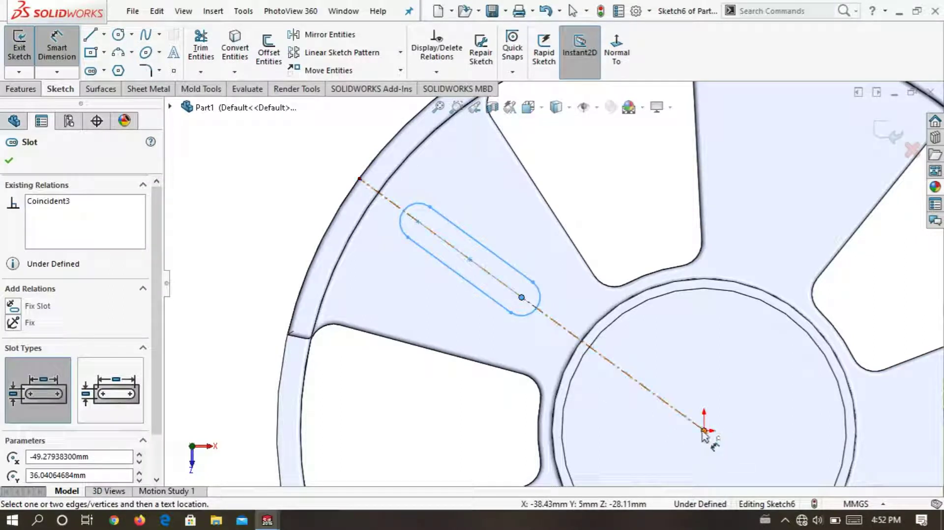
click(704, 430)
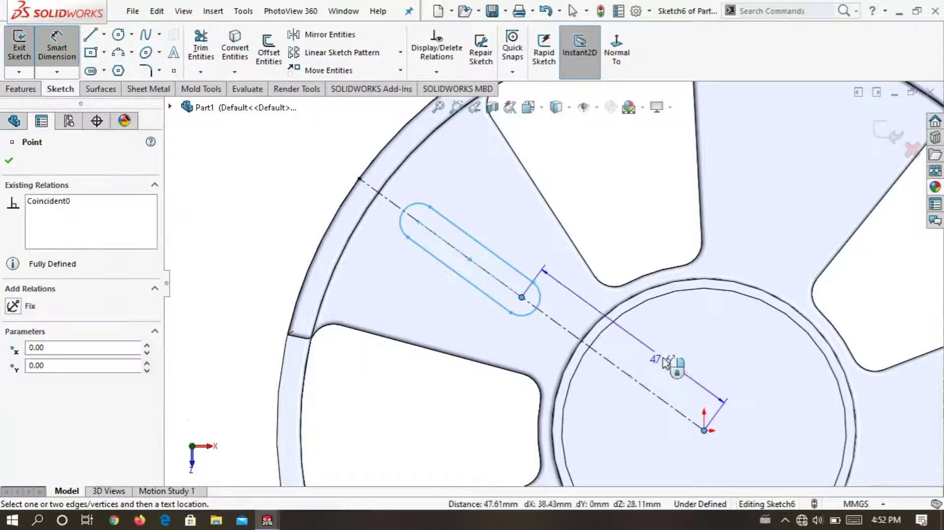
click(662, 343)
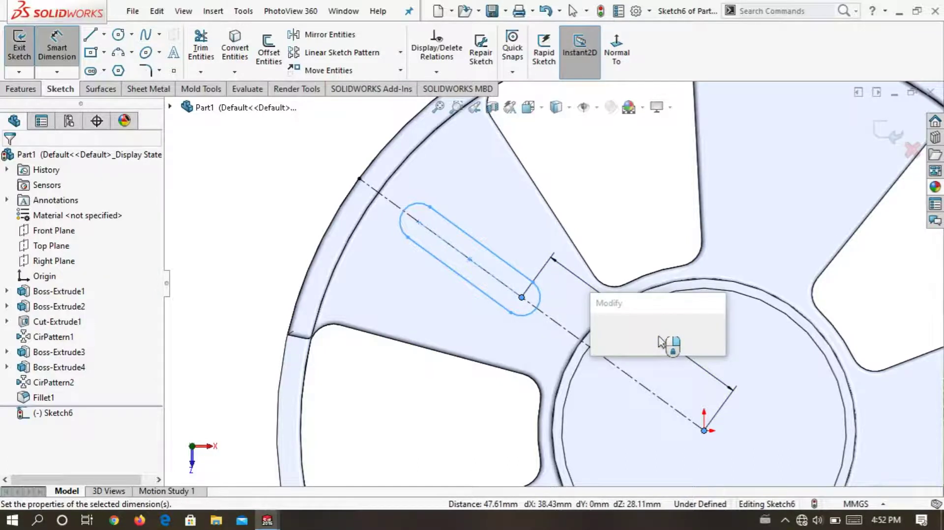
text(41)
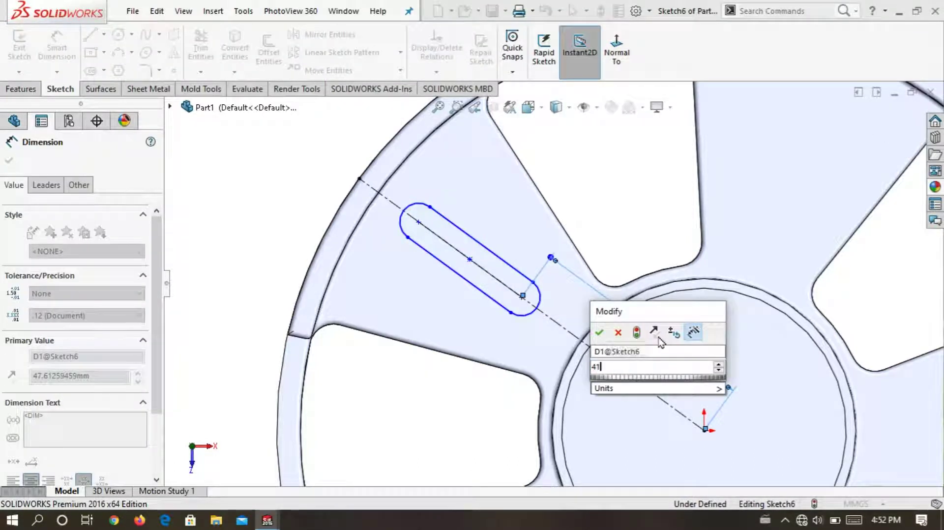
text(.7)
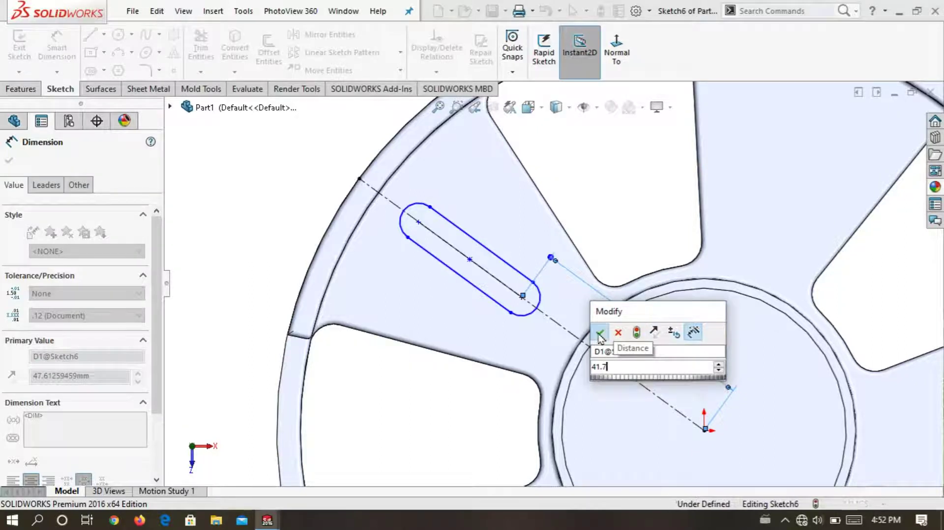
click(618, 333)
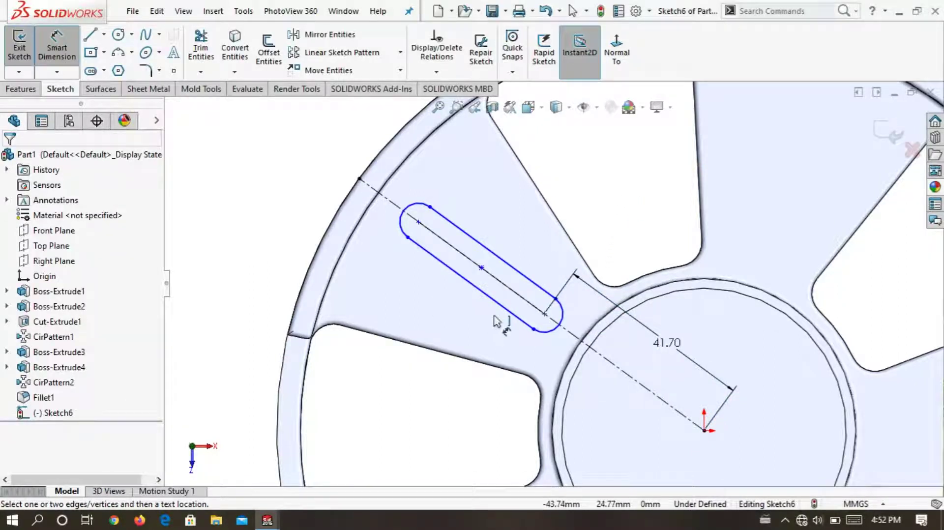
Dimension the slot to 25.50 long with R3.41 end radius.
click(487, 297)
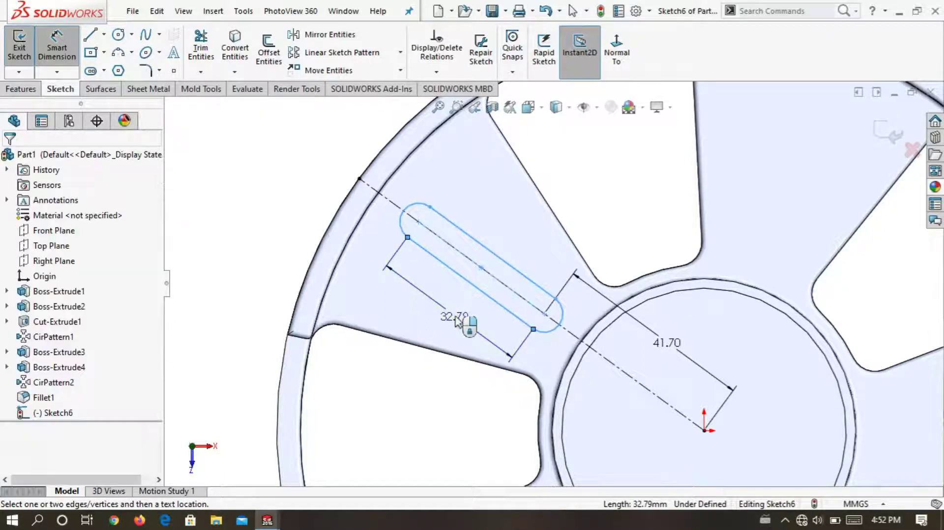
click(457, 319)
text(25)
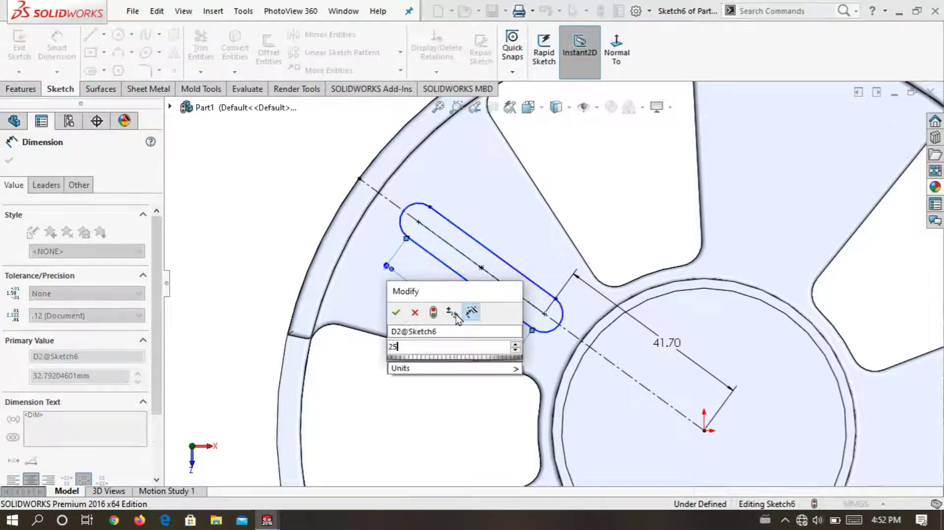
text(.5)
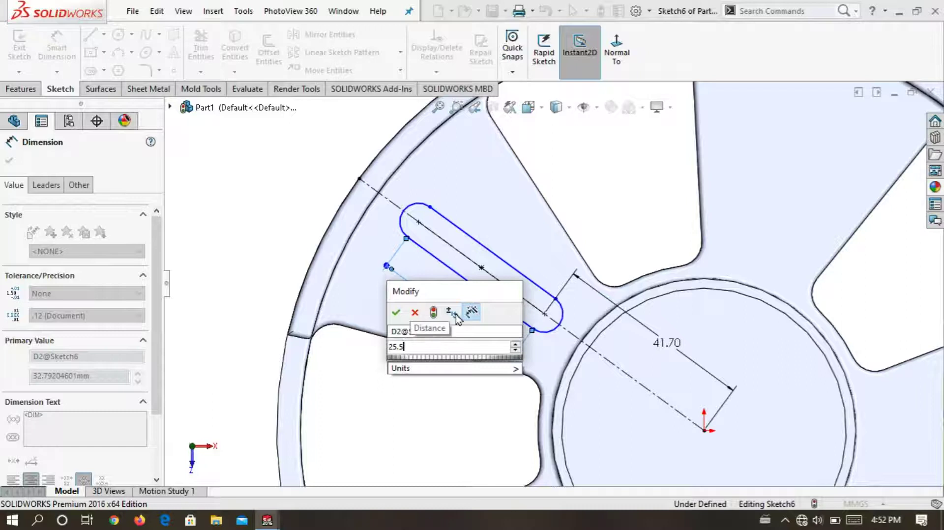
click(395, 311)
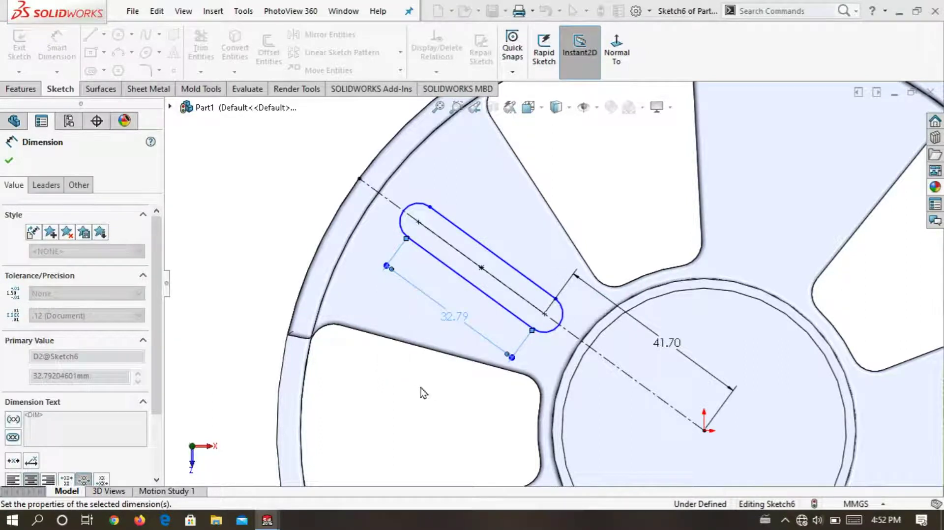
click(423, 419)
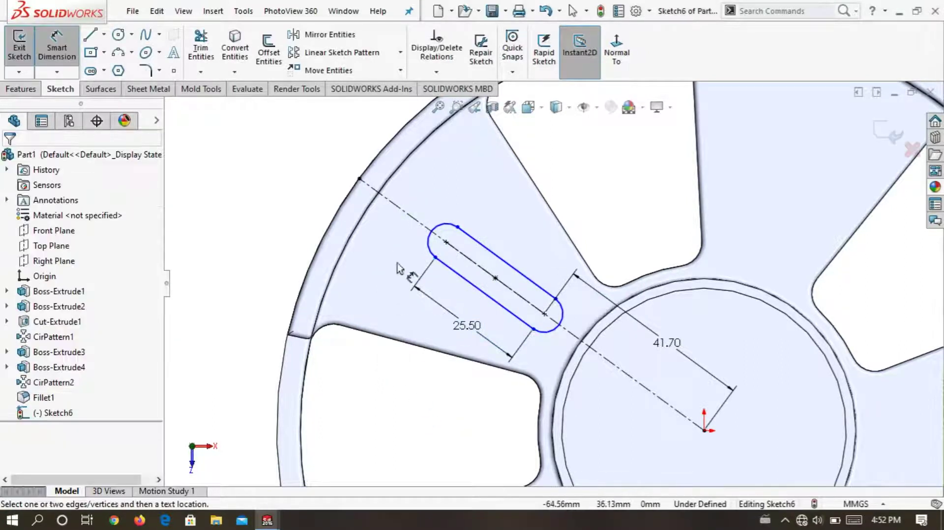
click(429, 244)
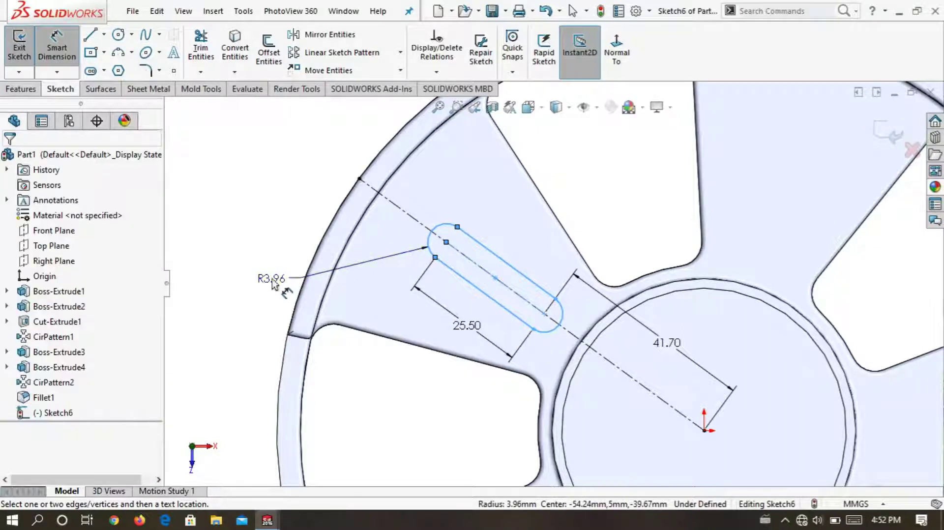
click(272, 278)
text(3.)
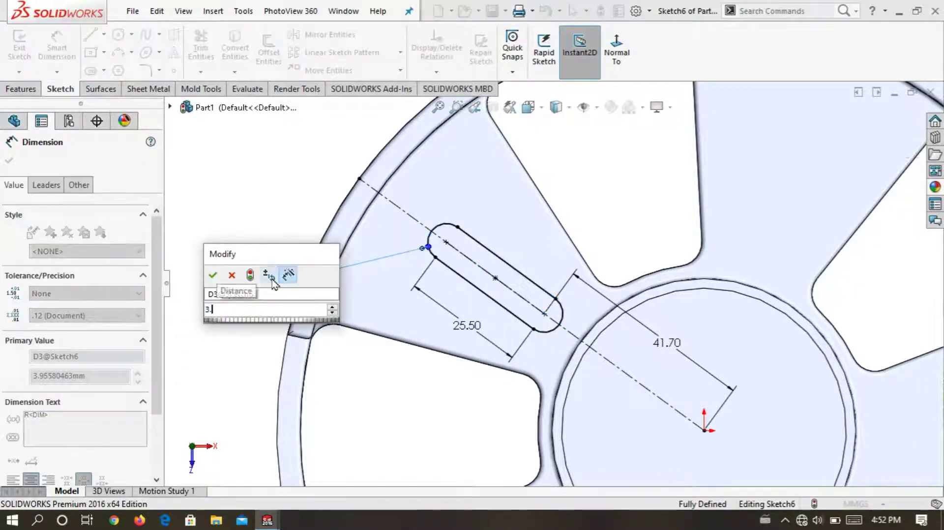
text(41)
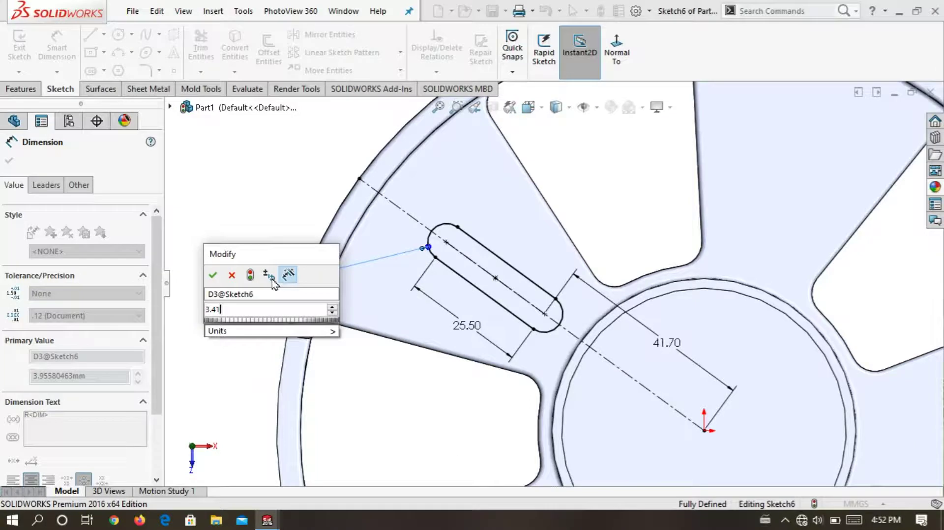
key(Escape)
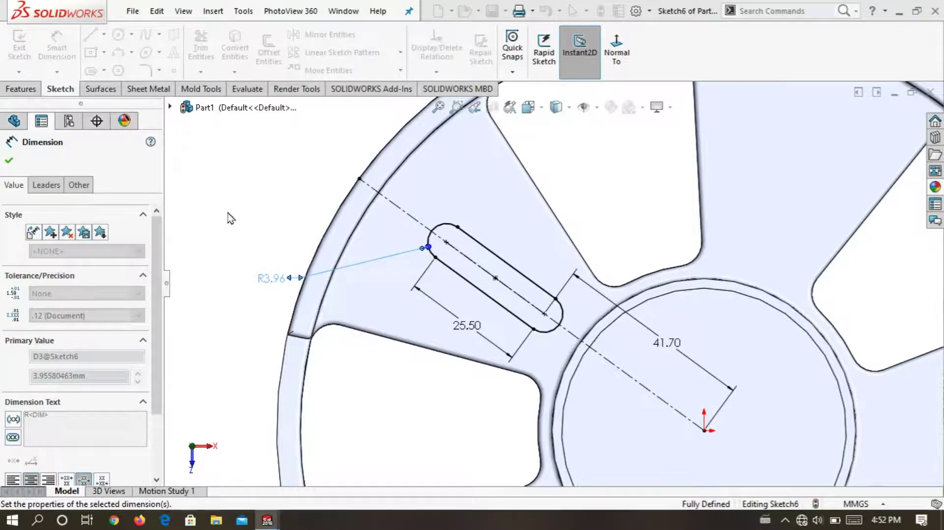
key(Escape)
Cut-extrude the slot sketch Blind 30.00 mm through the spoke as Cut-Extrude2.
key(z)
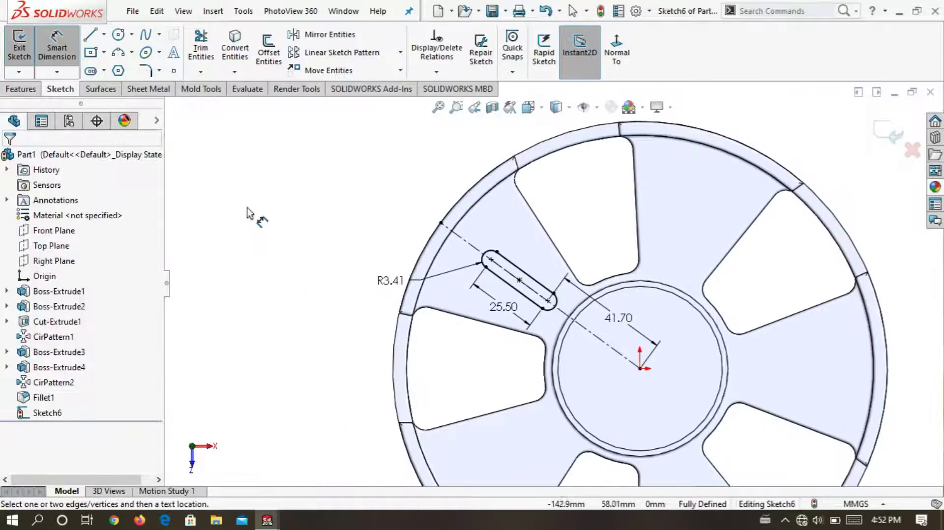
key(z)
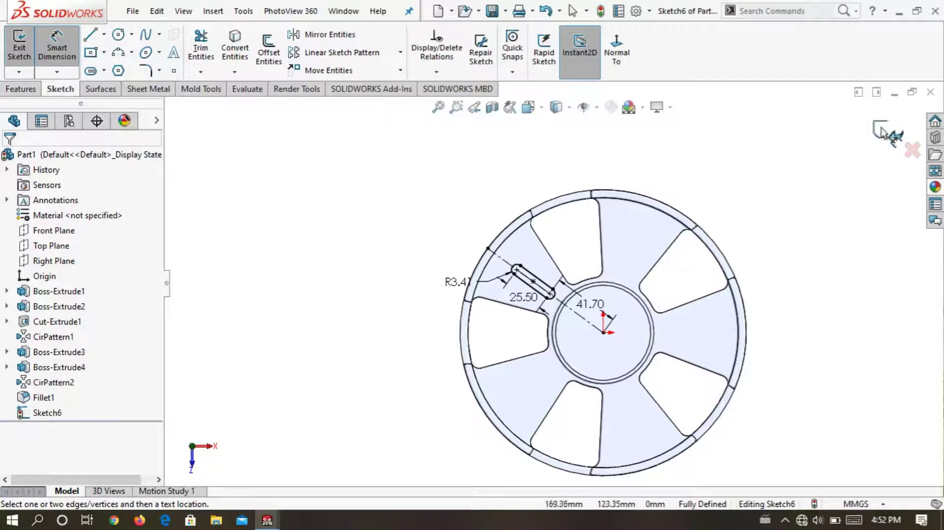
click(883, 132)
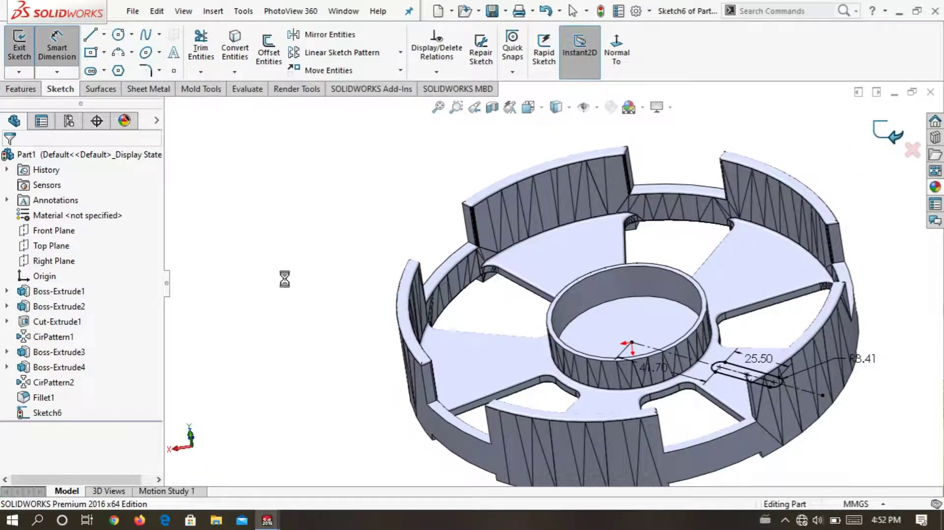
click(206, 53)
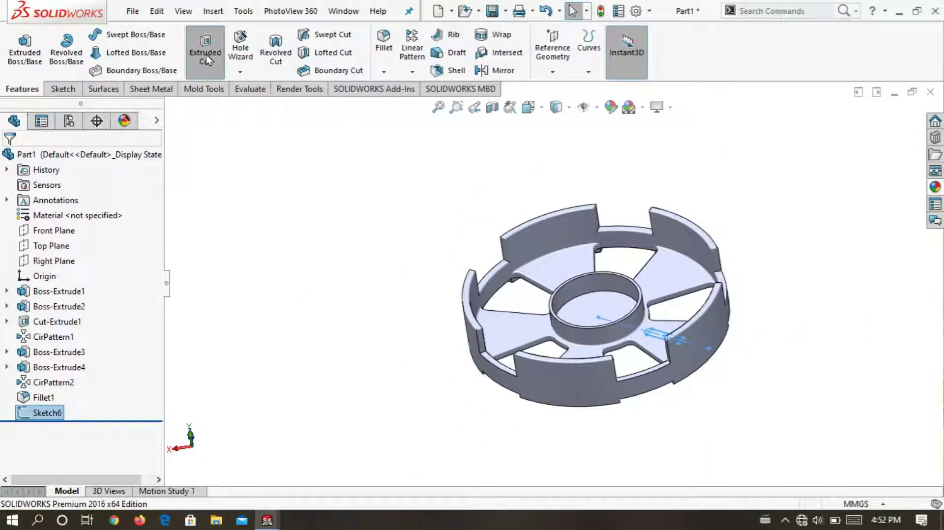
mouse_move(321, 317)
middle_down()
mouse_move(362, 223)
mouse_move(450, 335)
mouse_move(419, 362)
middle_up()
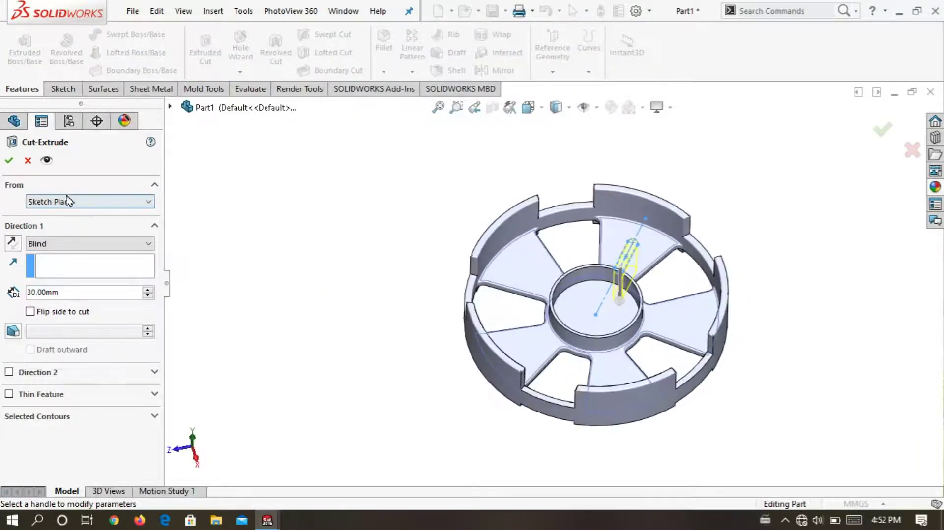
click(8, 161)
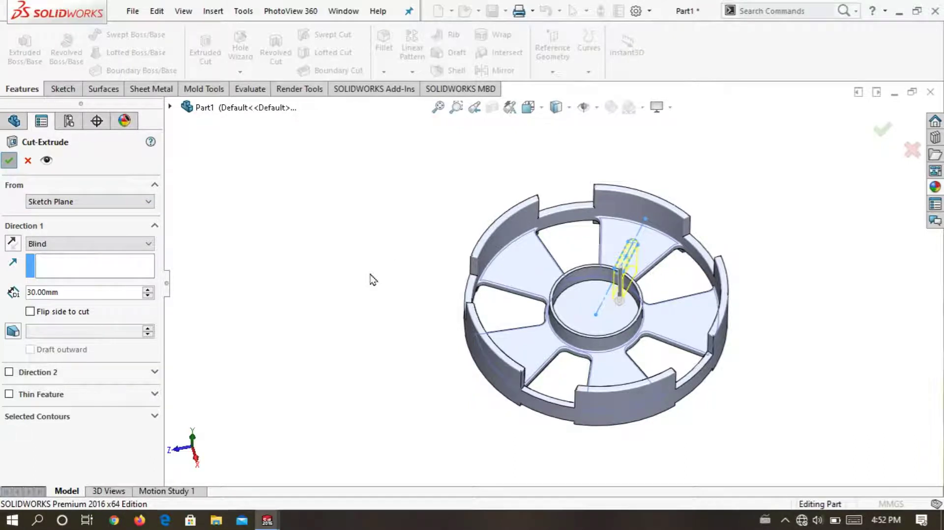
mouse_move(371, 293)
middle_down()
mouse_move(403, 312)
mouse_move(390, 362)
mouse_move(398, 330)
middle_up()
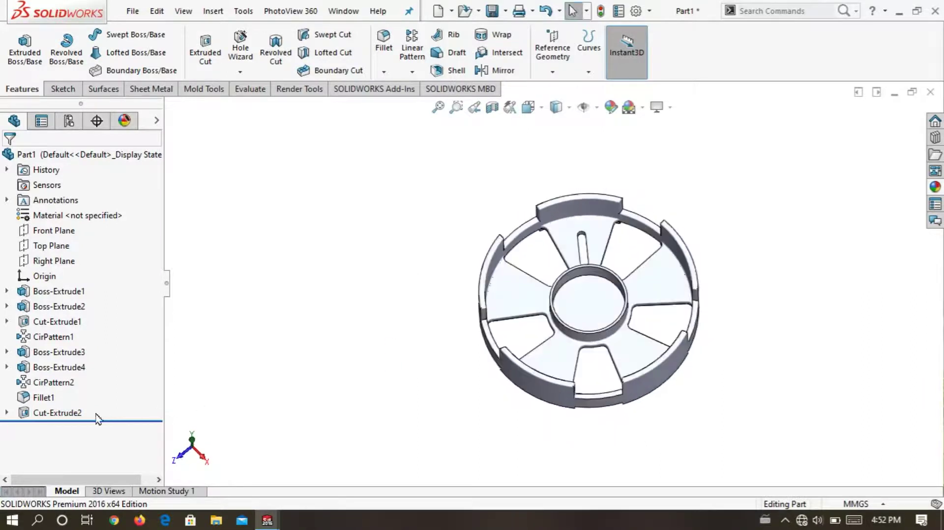
Circular-pattern Cut-Extrude2 five times over 360° about the hub's circular edge.
click(78, 414)
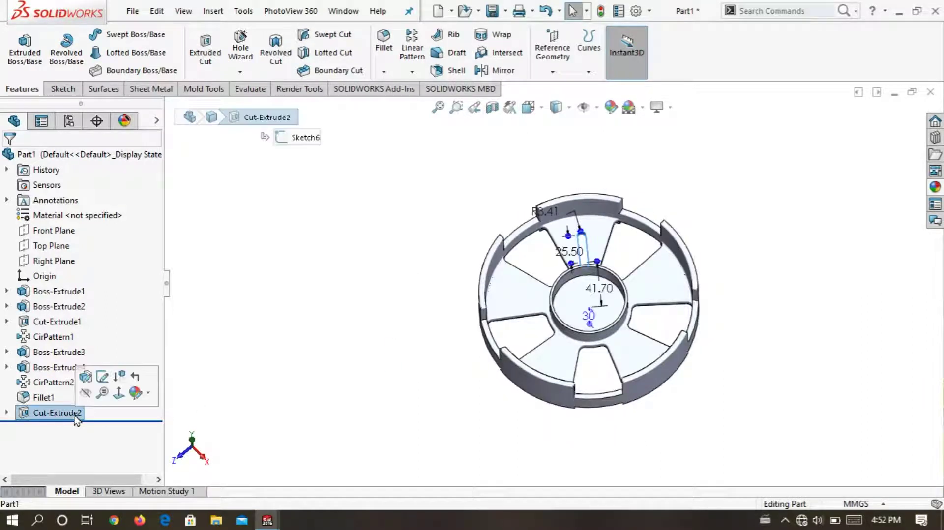
click(413, 74)
click(438, 103)
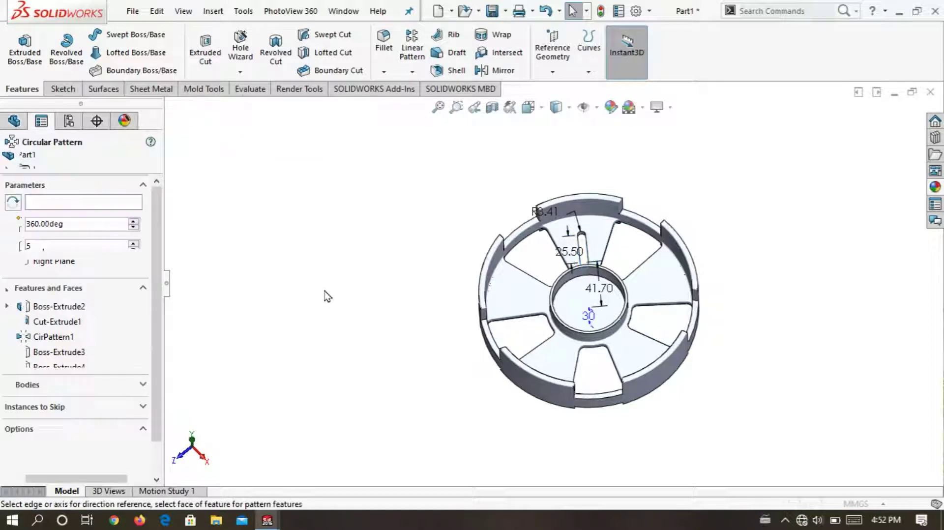
click(69, 202)
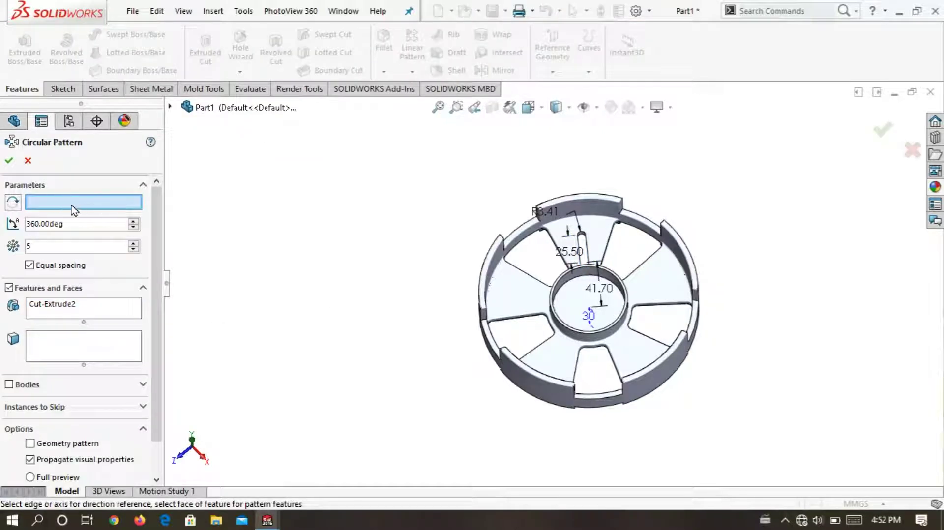
click(575, 282)
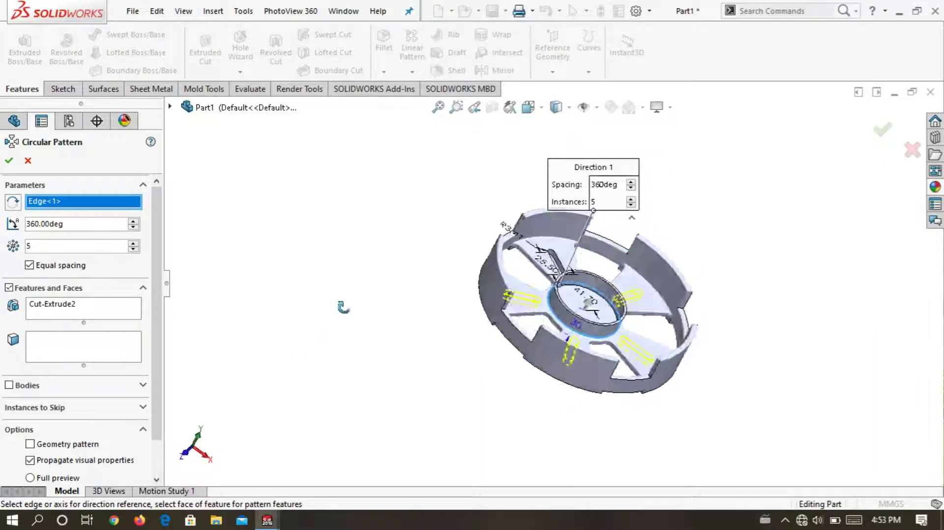
middle_drag(305, 359, 337, 385)
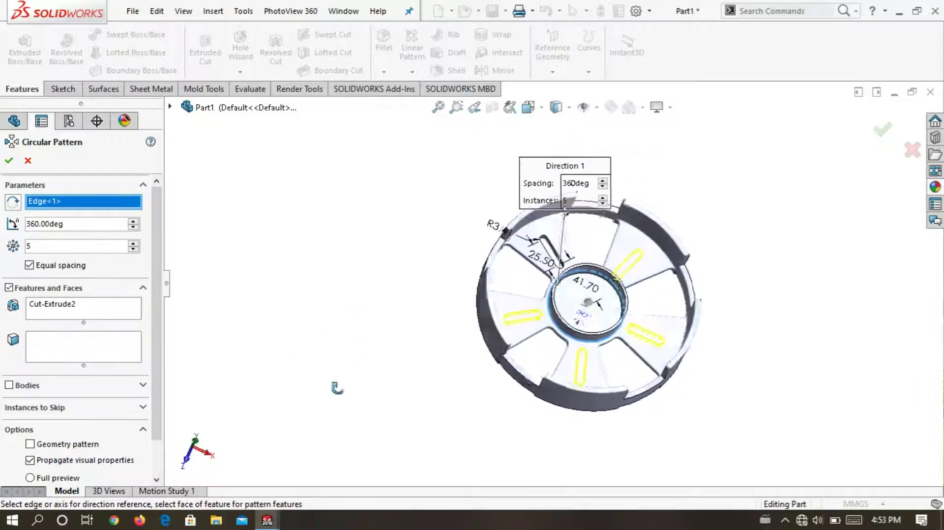
click(10, 162)
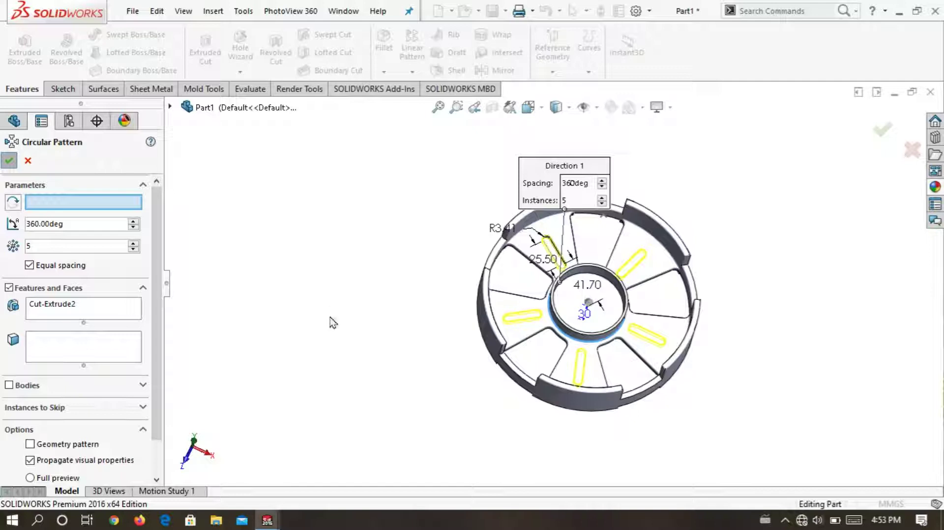
scroll(565, 272, down, 5)
middle_drag(565, 272, 552, 201)
scroll(356, 245, up, 2)
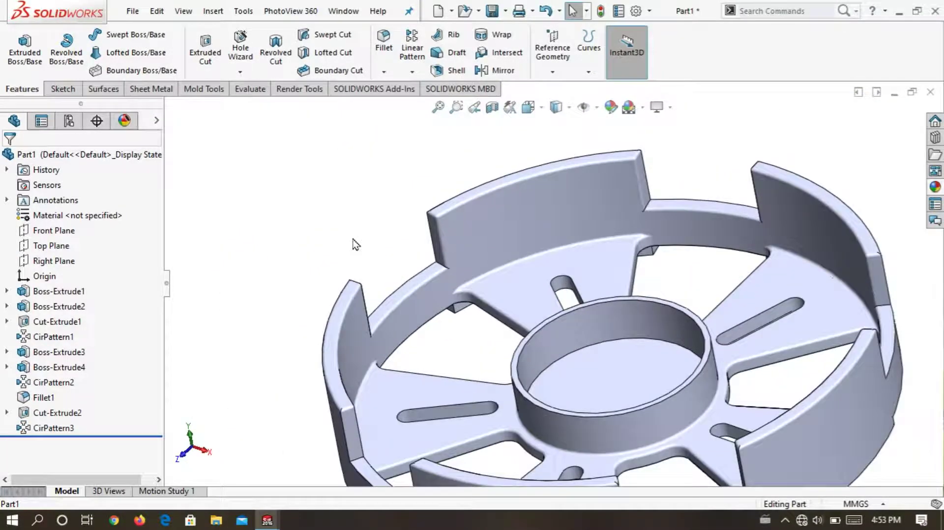
Start a fillet and select the inner faces of the first two slots.
click(383, 44)
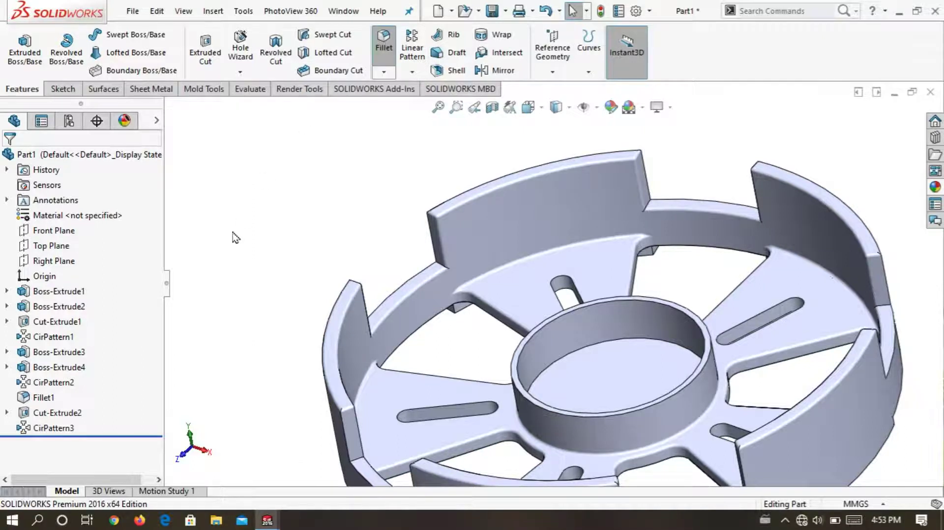
scroll(345, 246, down, 2)
scroll(634, 268, down, 3)
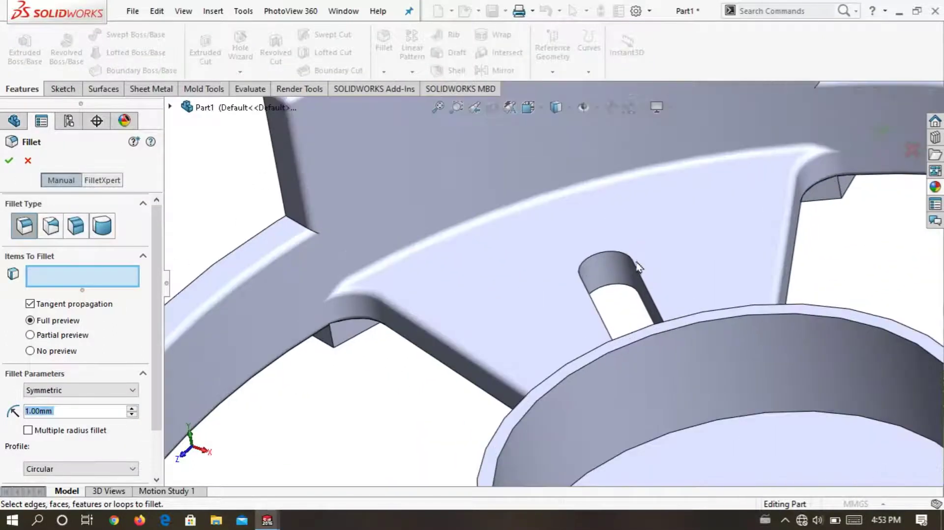
click(625, 272)
scroll(632, 256, up, 3)
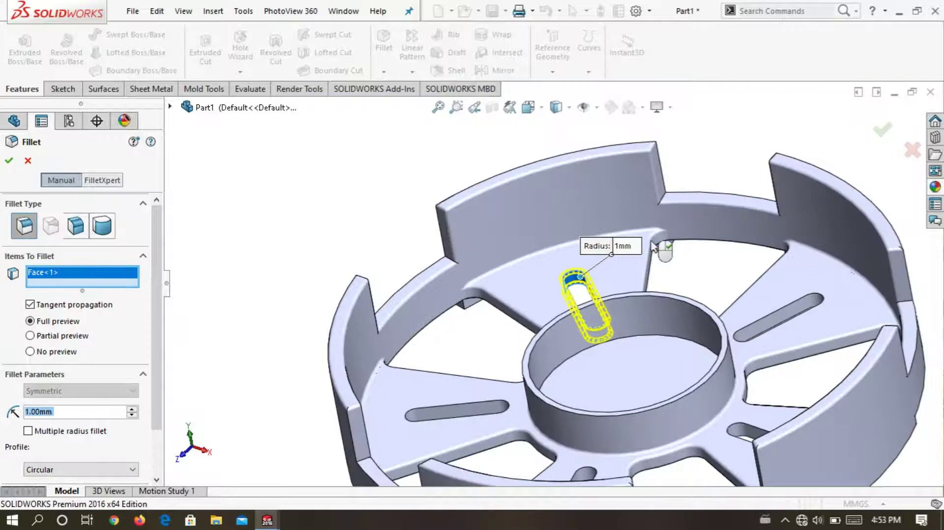
middle_drag(632, 246, 761, 269)
scroll(762, 269, down, 2)
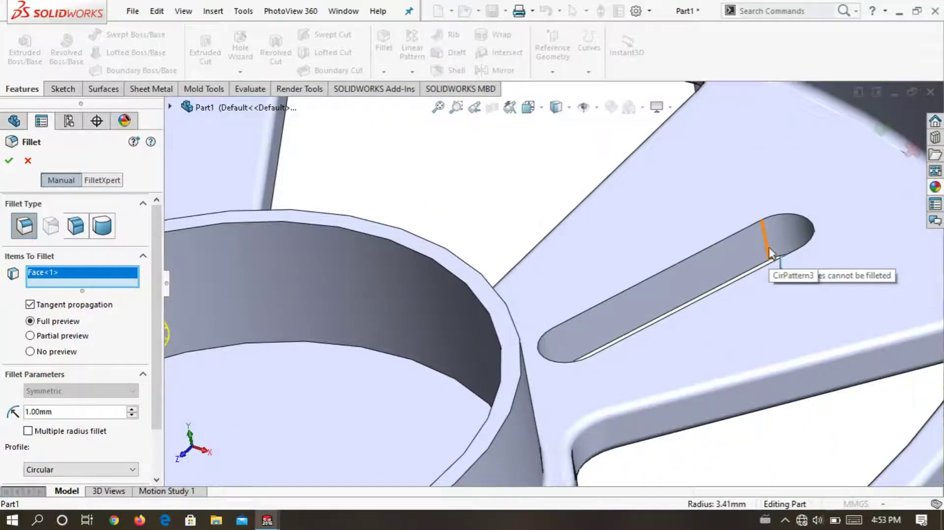
click(777, 252)
Add the remaining slot faces and apply the 1.00 mm fillet as Fillet2.
scroll(780, 249, up, 3)
scroll(639, 226, up, 2)
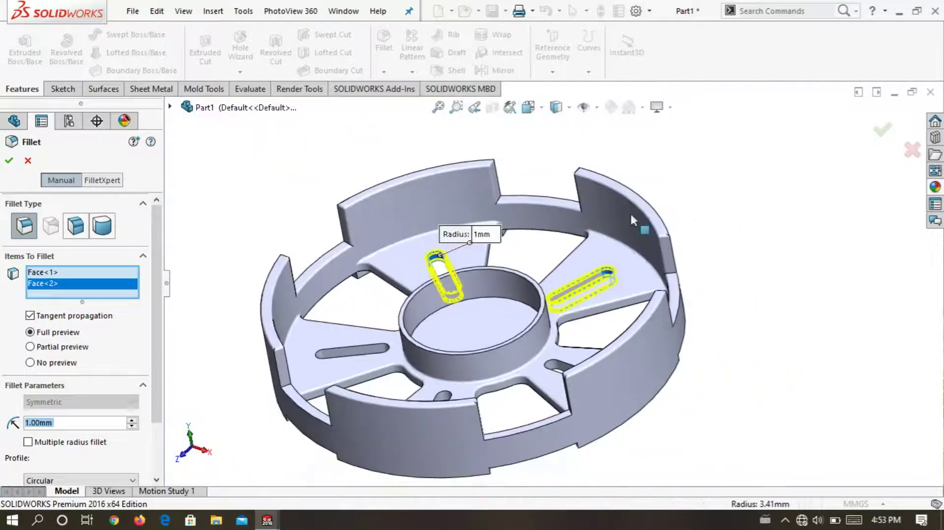
scroll(301, 354, down, 3)
scroll(475, 348, down, 3)
scroll(507, 336, down, 2)
click(509, 336)
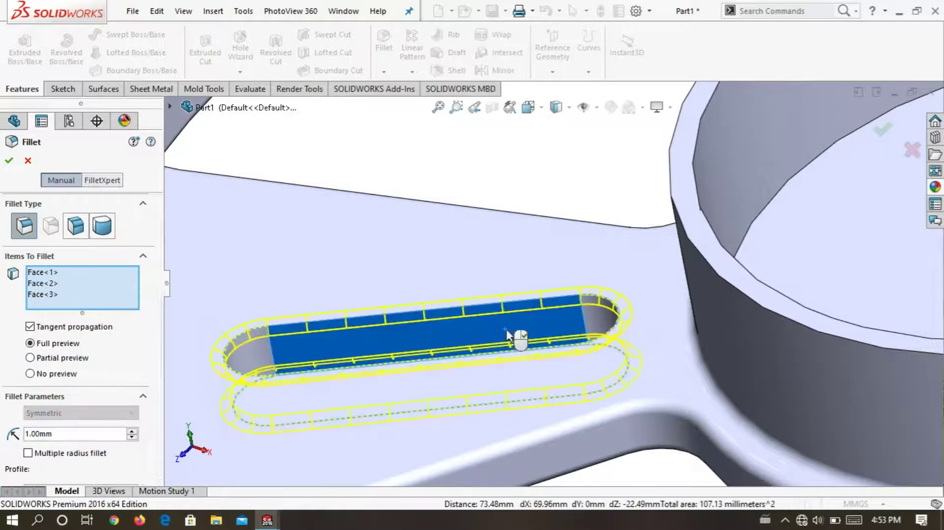
scroll(510, 336, up, 3)
scroll(611, 210, up, 2)
scroll(612, 148, down, 2)
scroll(552, 316, down, 4)
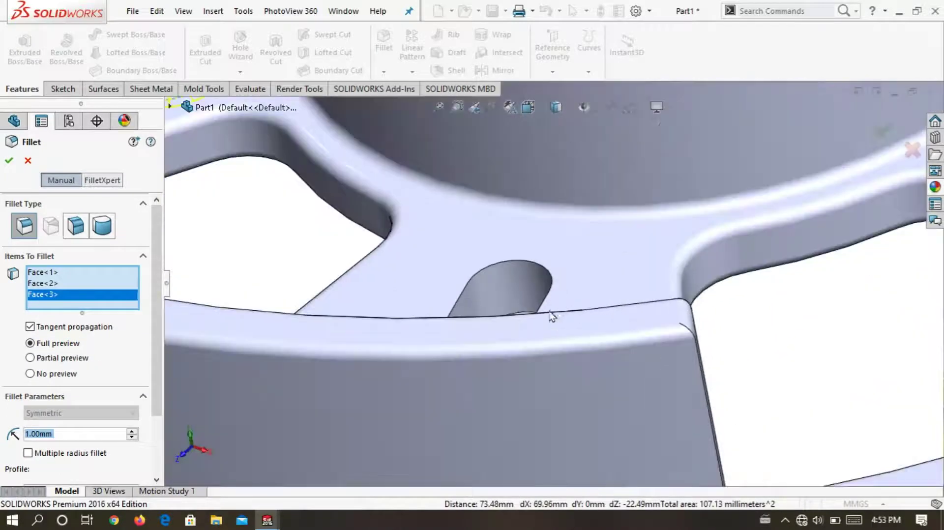
click(514, 291)
scroll(521, 292, up, 2)
scroll(521, 293, up, 2)
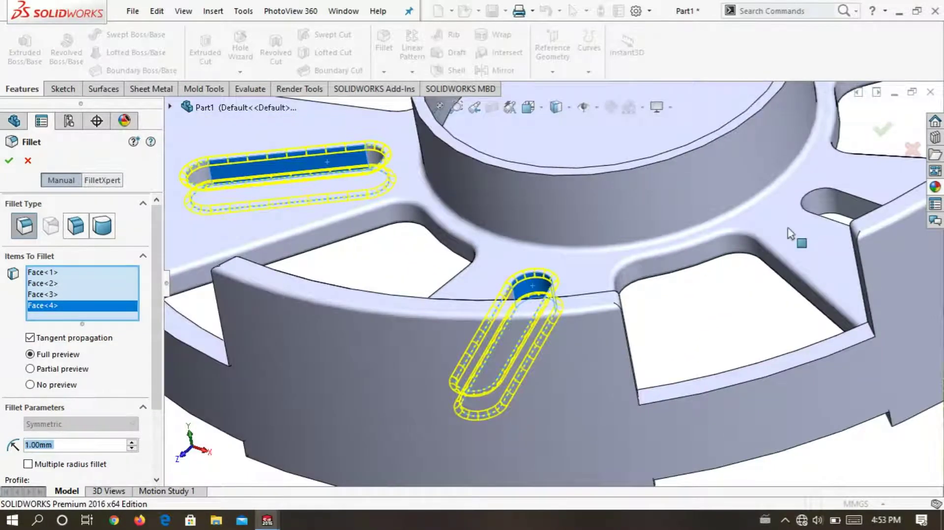
scroll(791, 235, down, 4)
scroll(779, 197, up, 3)
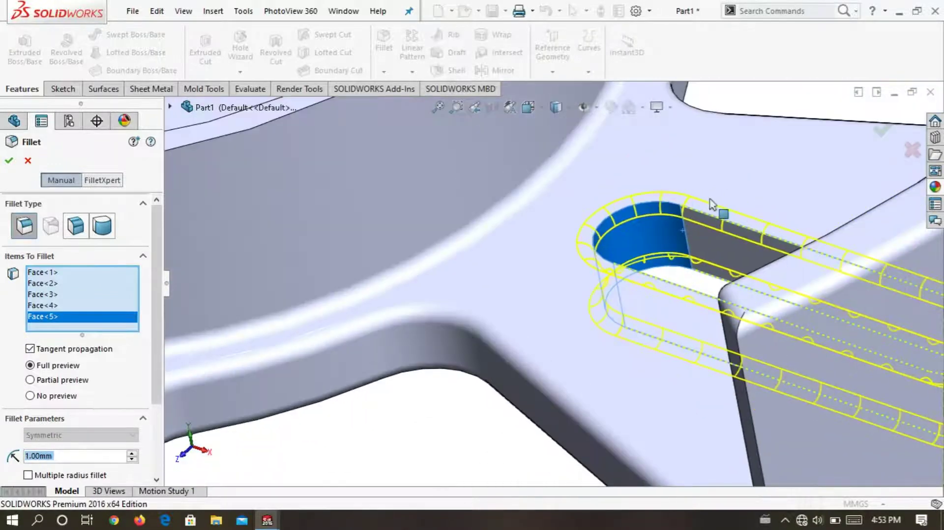
scroll(716, 207, up, 3)
scroll(615, 200, up, 3)
mouse_move(295, 214)
middle_down()
mouse_move(297, 295)
mouse_move(301, 279)
middle_up()
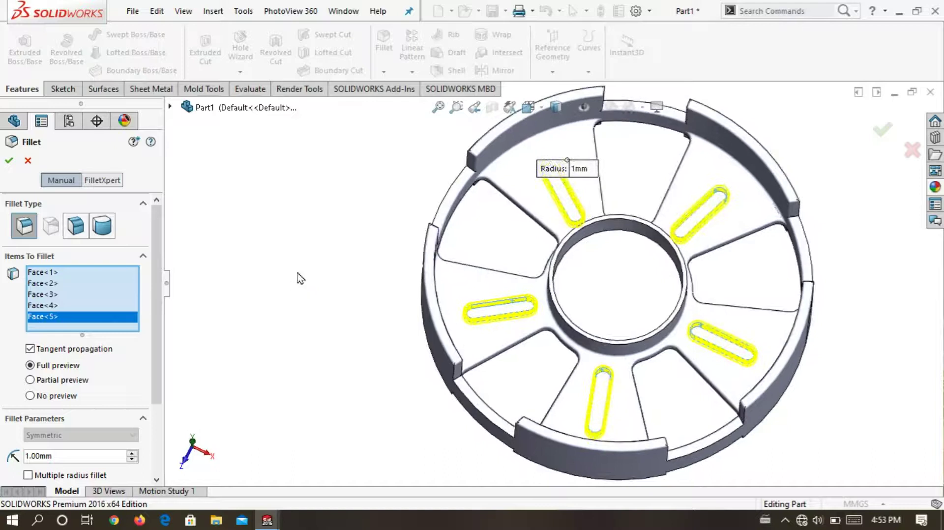
click(13, 166)
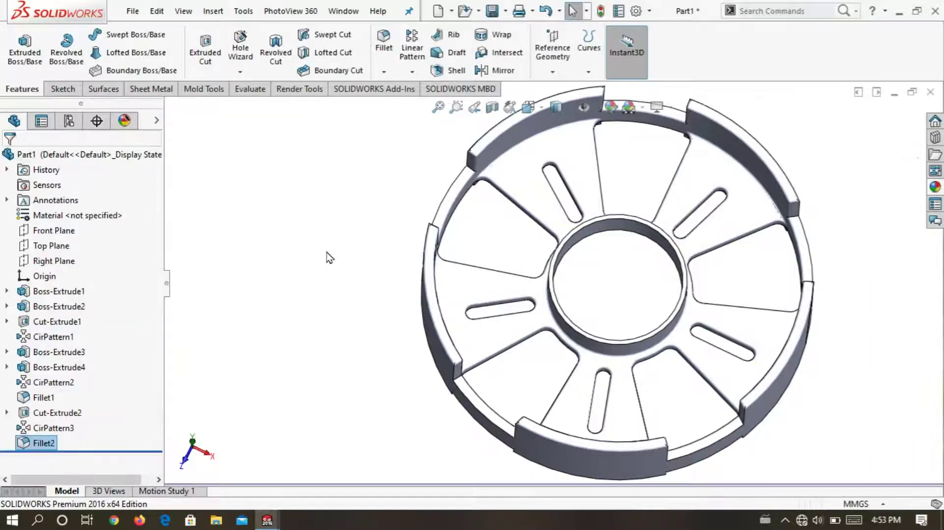
Open Sketch7 on the flat top face of the spoke disc, viewed normal to it.
mouse_move(541, 261)
middle_down()
mouse_move(431, 277)
mouse_move(334, 219)
middle_up()
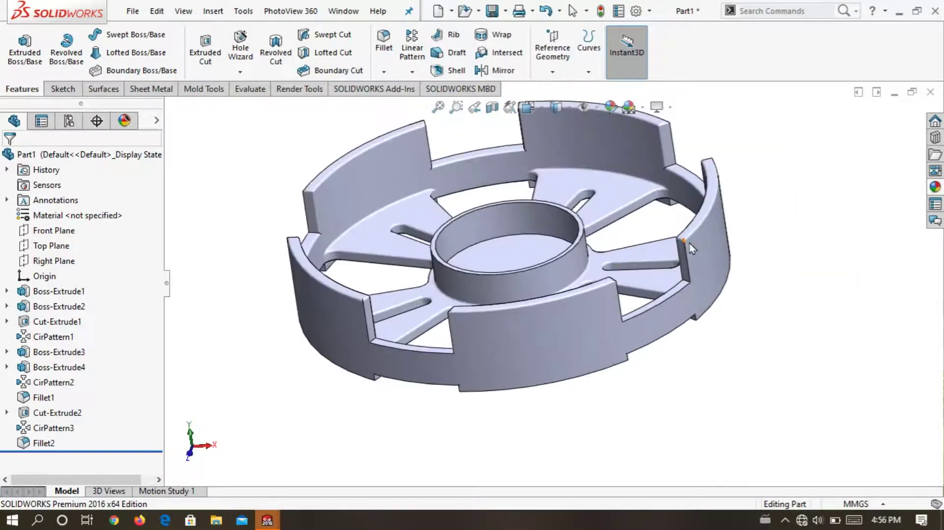
mouse_move(363, 202)
middle_down()
mouse_move(548, 245)
mouse_move(530, 285)
middle_up()
right_click(530, 285)
key(Escape)
right_click(528, 254)
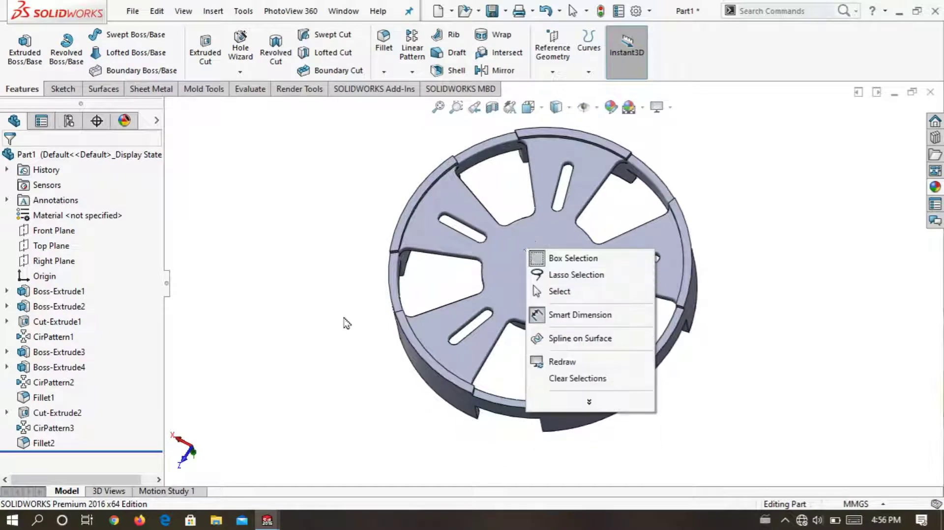
key(Escape)
middle_drag(338, 375, 562, 270)
click(561, 268)
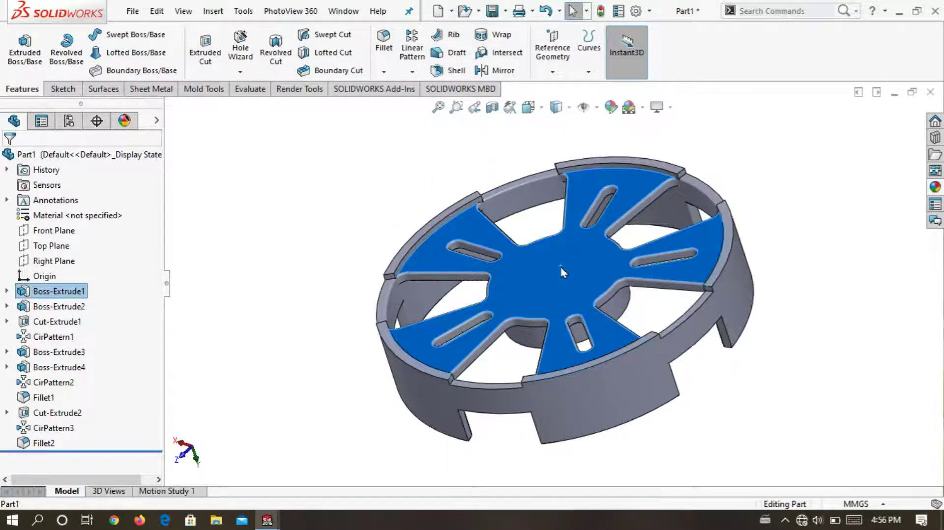
right_click(562, 270)
click(593, 118)
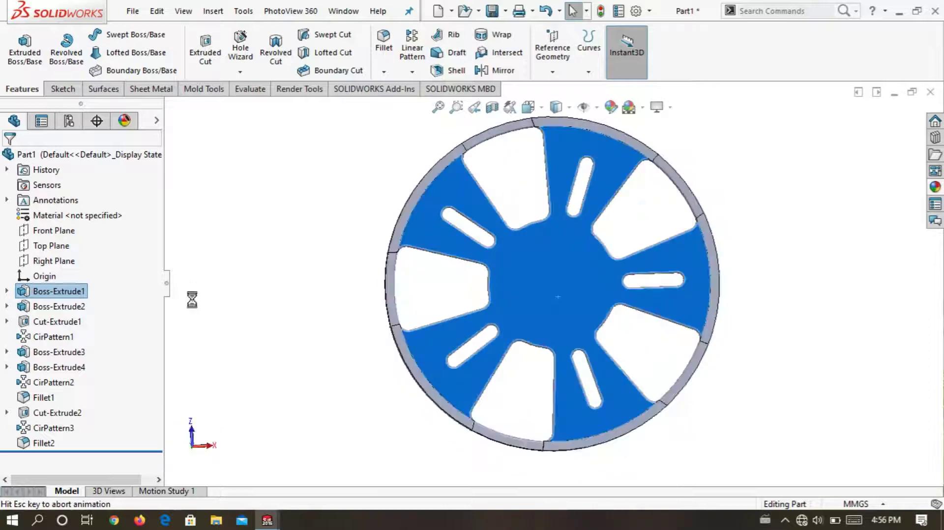
scroll(685, 240, down, 3)
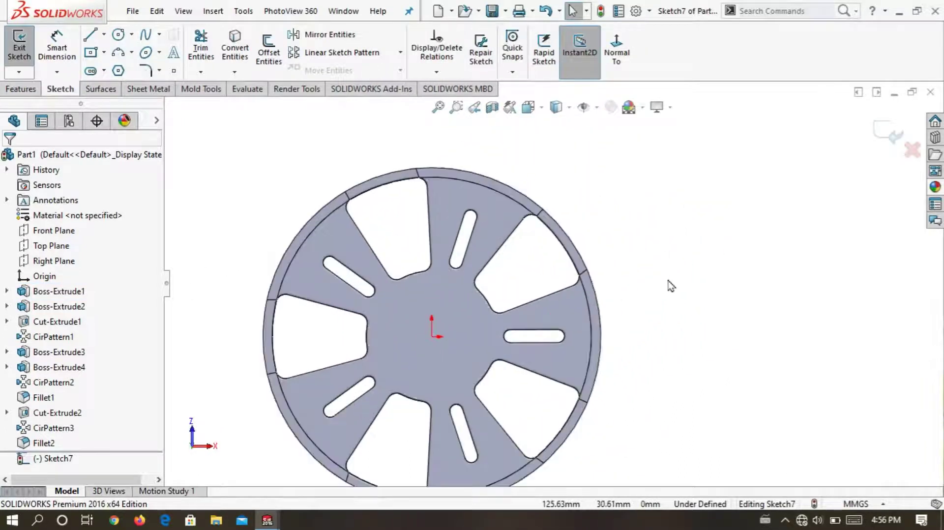
click(104, 35)
click(123, 69)
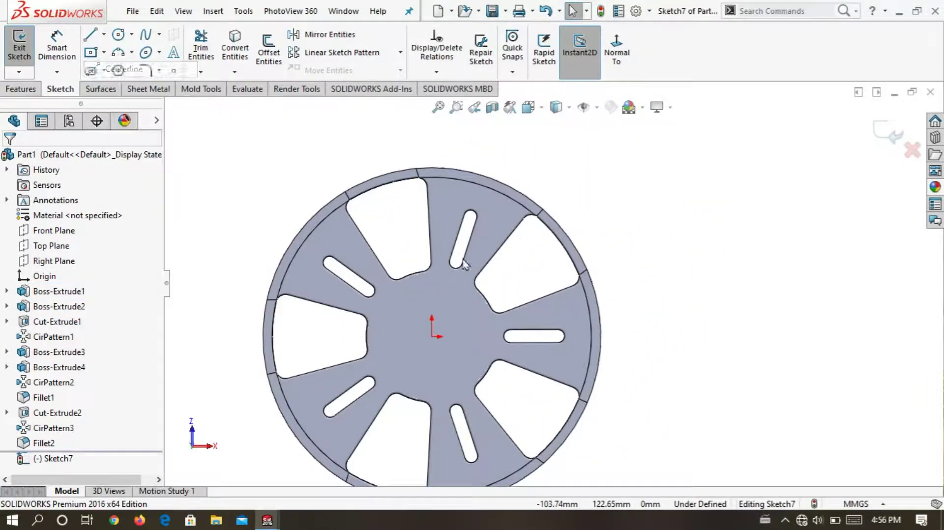
click(432, 337)
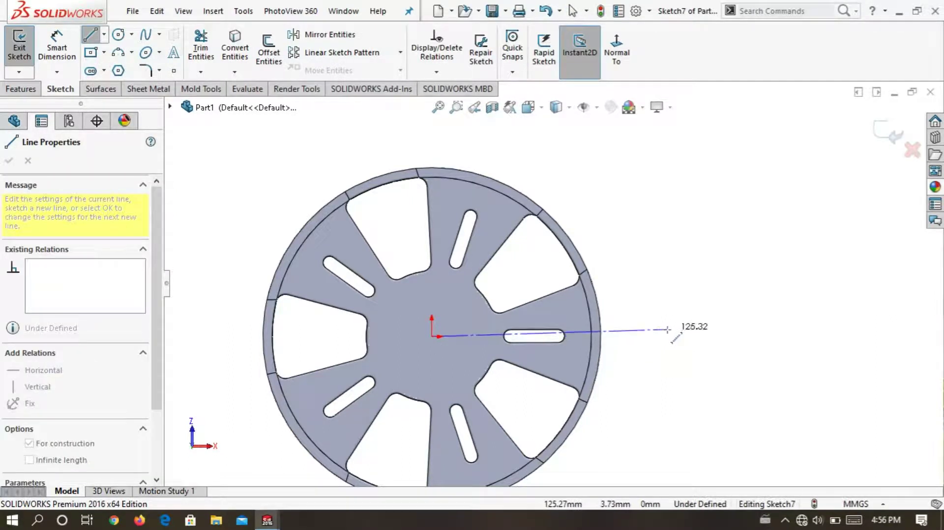
click(675, 339)
right_click(642, 251)
click(662, 263)
scroll(647, 244, down, 1)
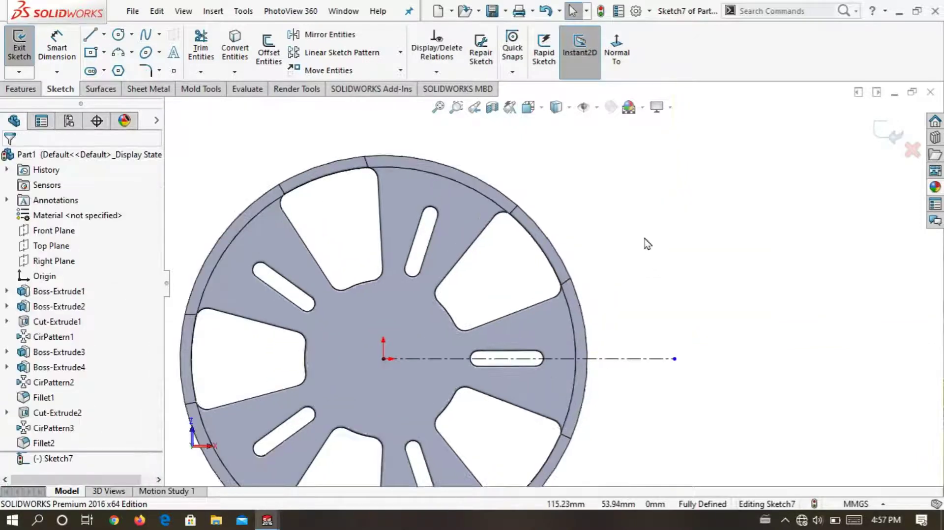
click(104, 34)
click(118, 69)
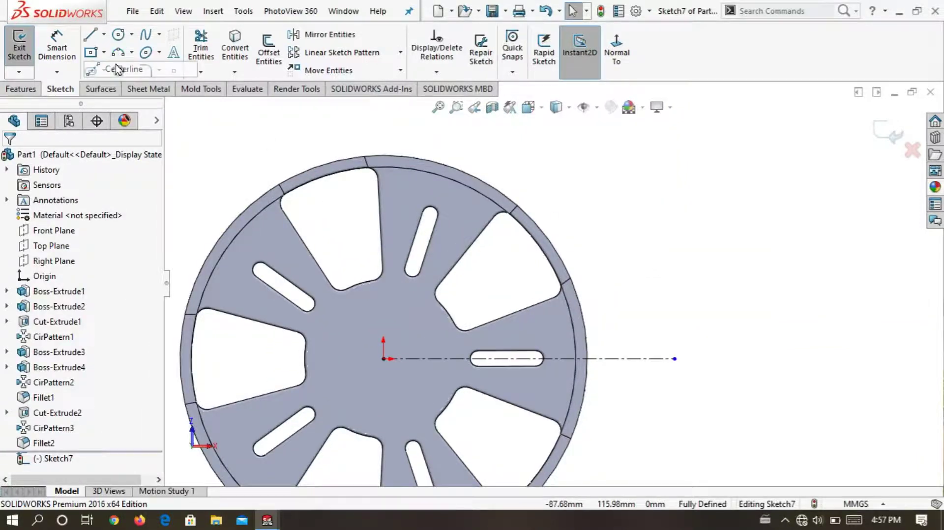
click(384, 359)
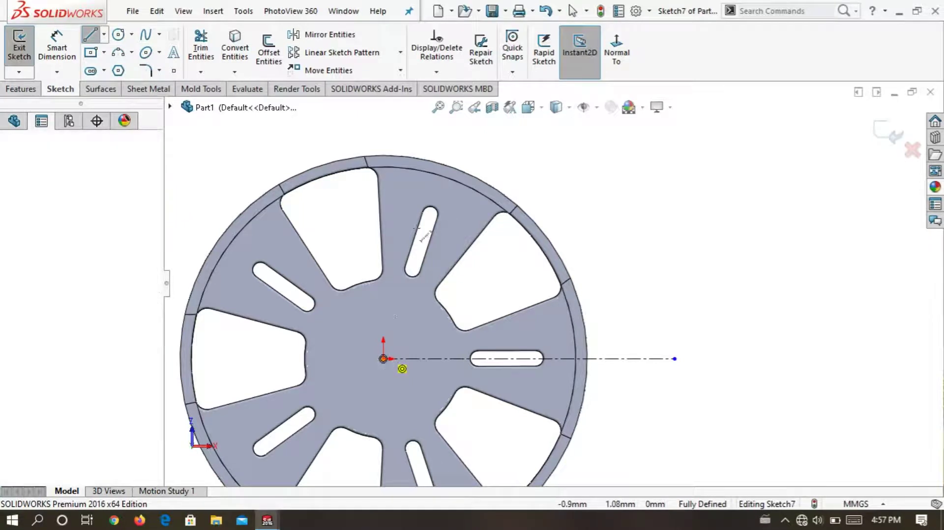
click(445, 164)
right_click(541, 180)
click(559, 189)
scroll(560, 197, down, 2)
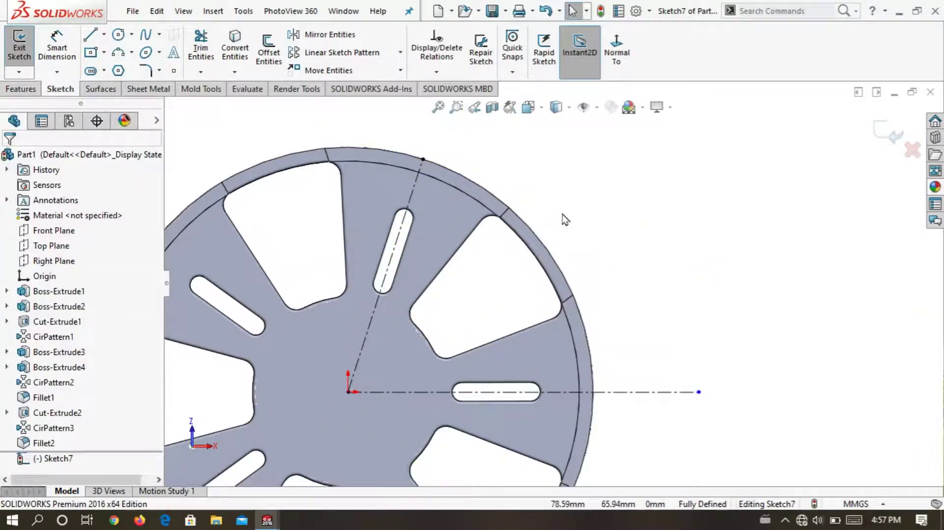
click(57, 47)
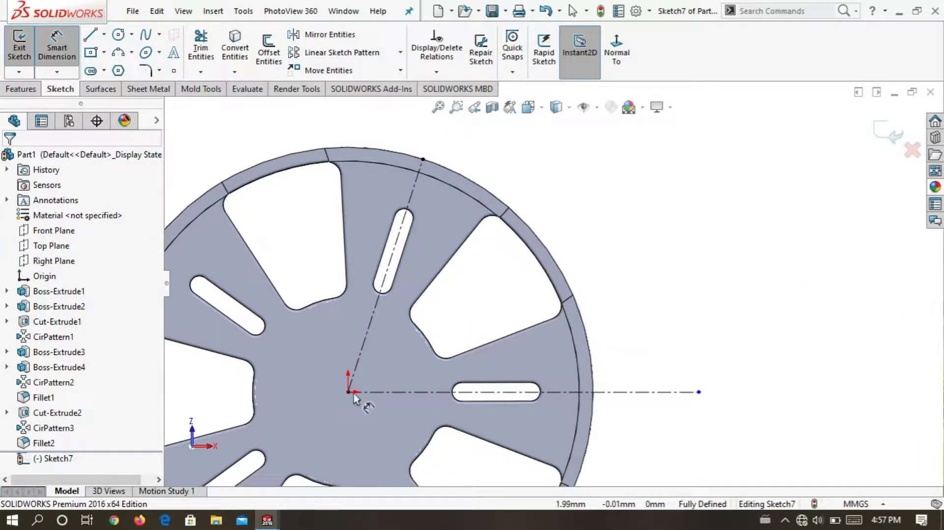
click(358, 363)
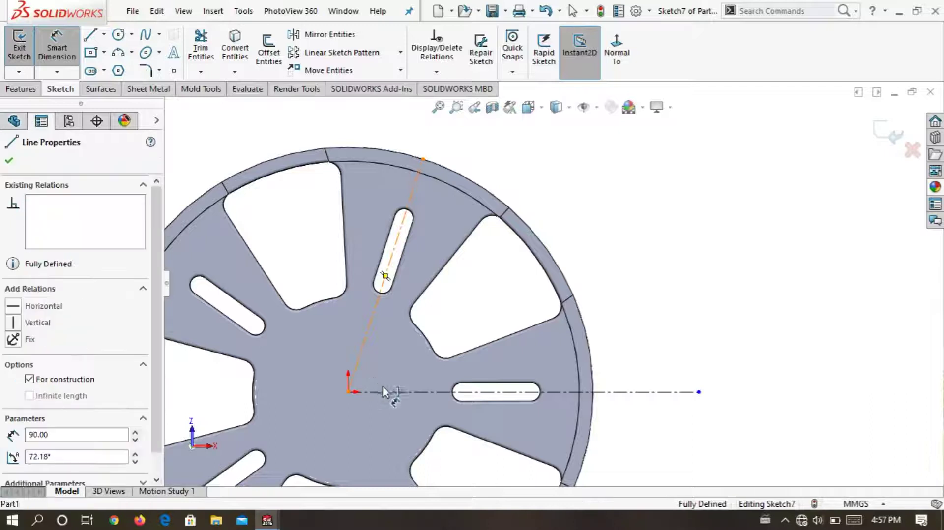
click(389, 392)
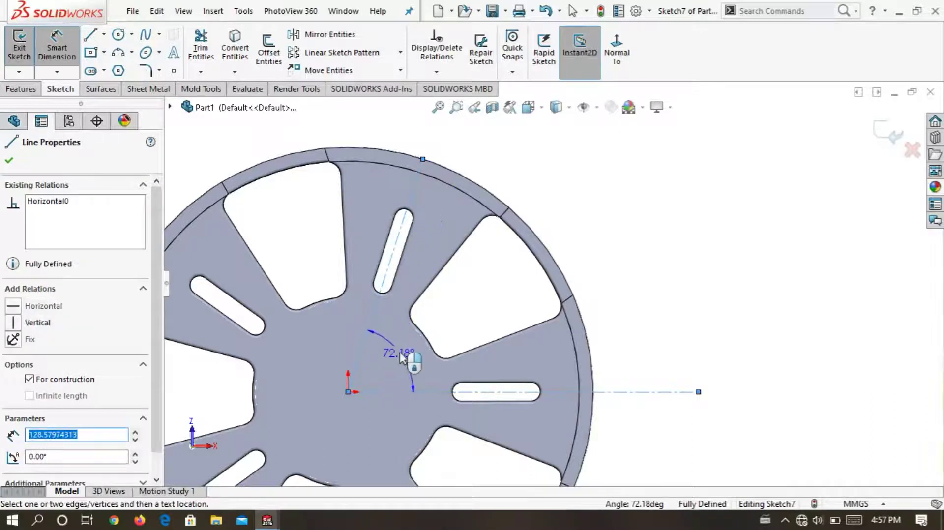
click(423, 159)
scroll(640, 276, up, 2)
key(Escape)
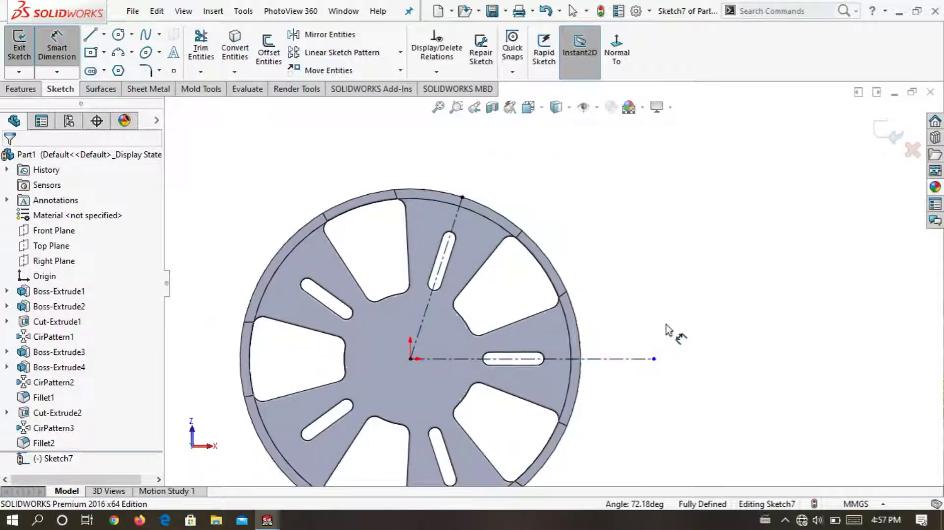
Draw three connected lines outside the rim, from the horizontal centerline to the angled centerline.
click(91, 39)
scroll(609, 377, down, 2)
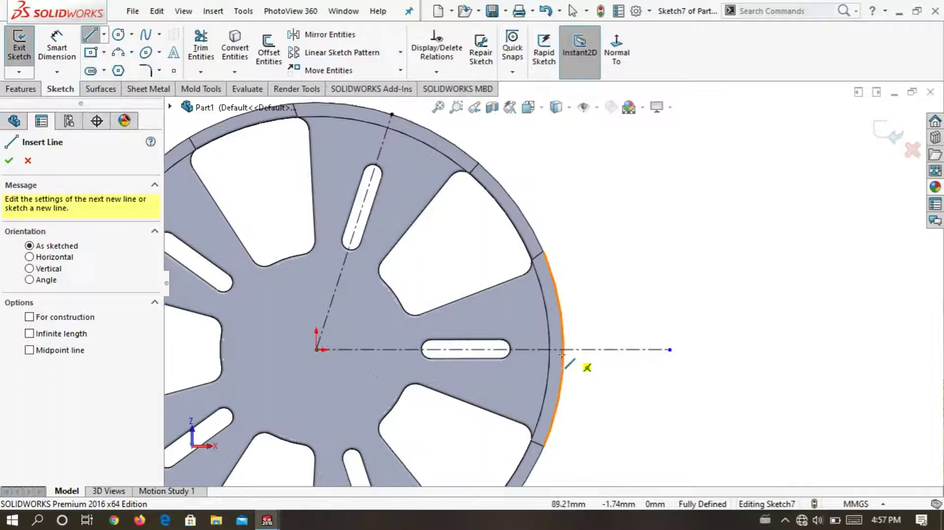
scroll(553, 360, down, 2)
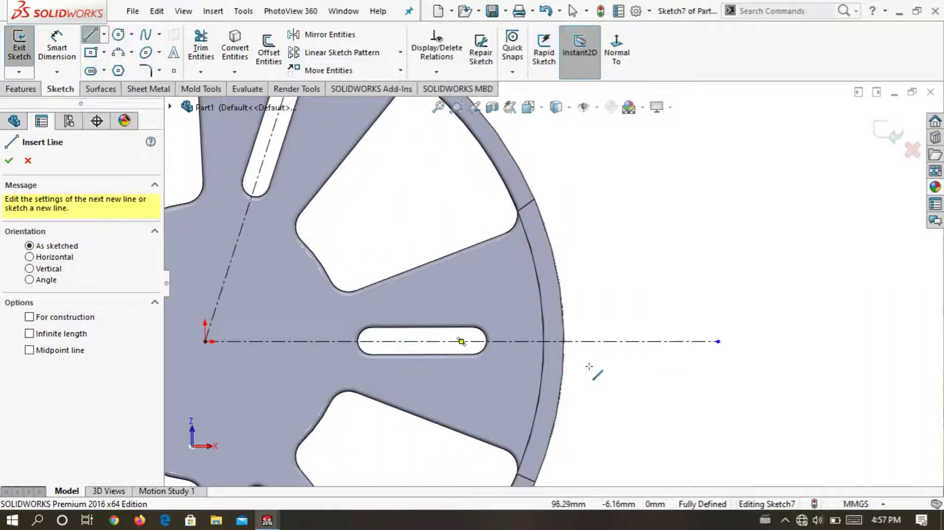
click(563, 339)
scroll(565, 342, up, 3)
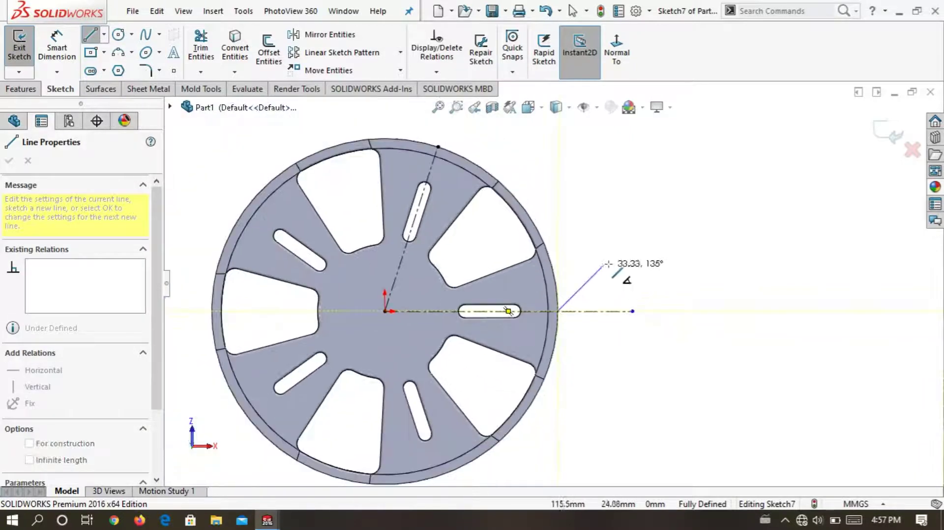
click(622, 251)
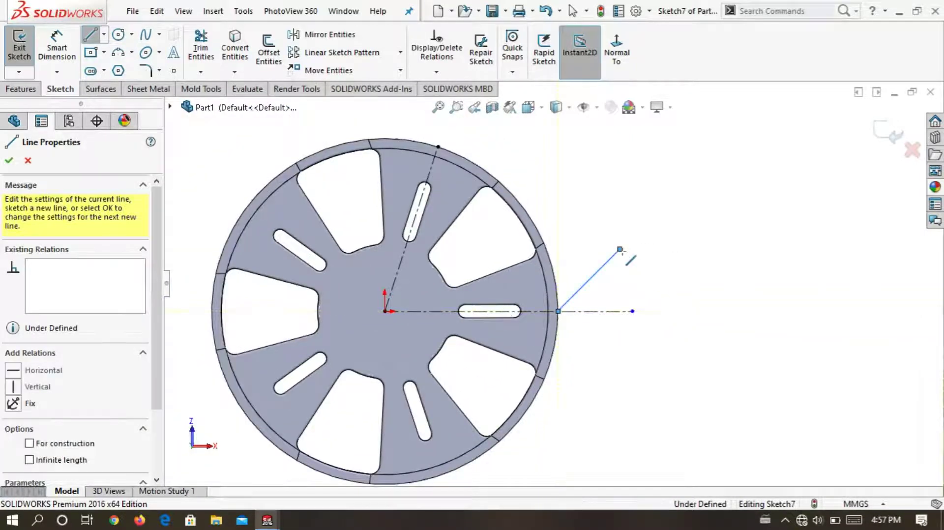
scroll(583, 248, up, 3)
scroll(565, 209, down, 3)
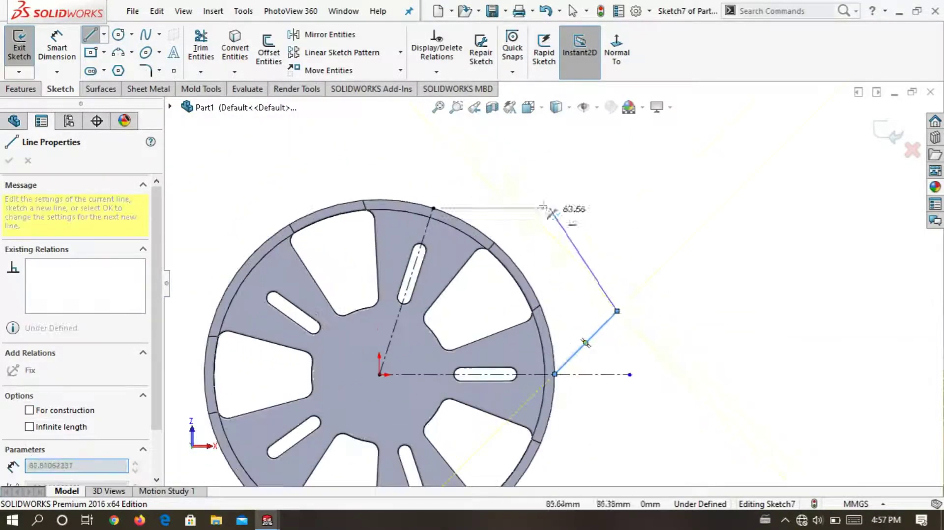
click(478, 173)
scroll(494, 186, down, 3)
scroll(507, 206, up, 1)
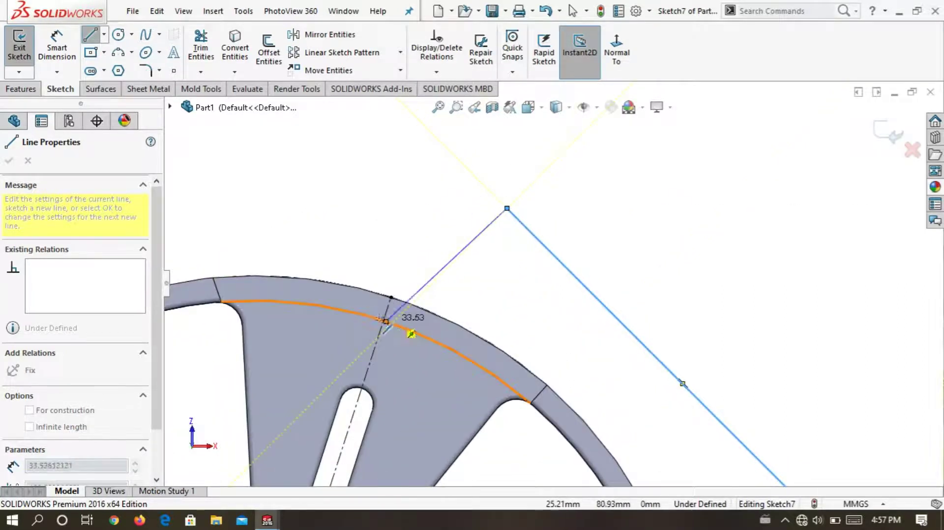
click(392, 297)
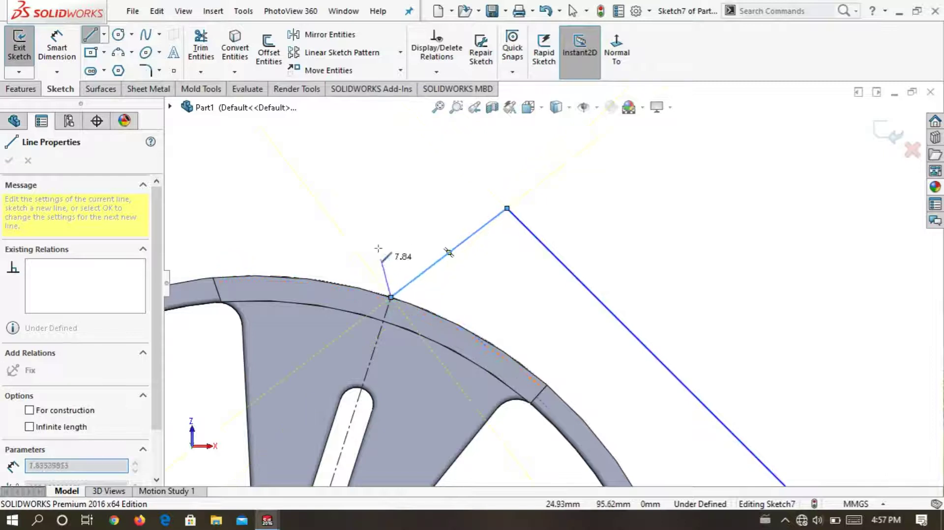
right_click(383, 173)
click(401, 229)
scroll(401, 230, up, 5)
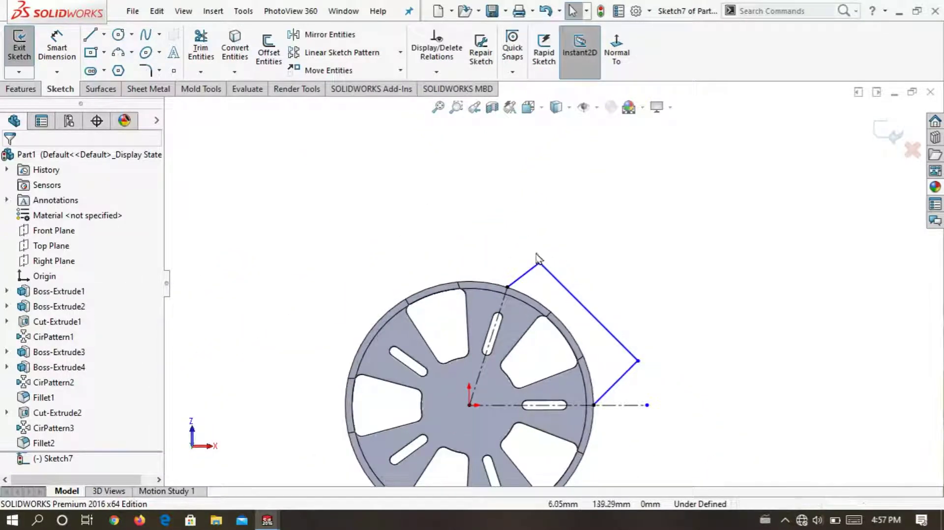
scroll(669, 370, down, 3)
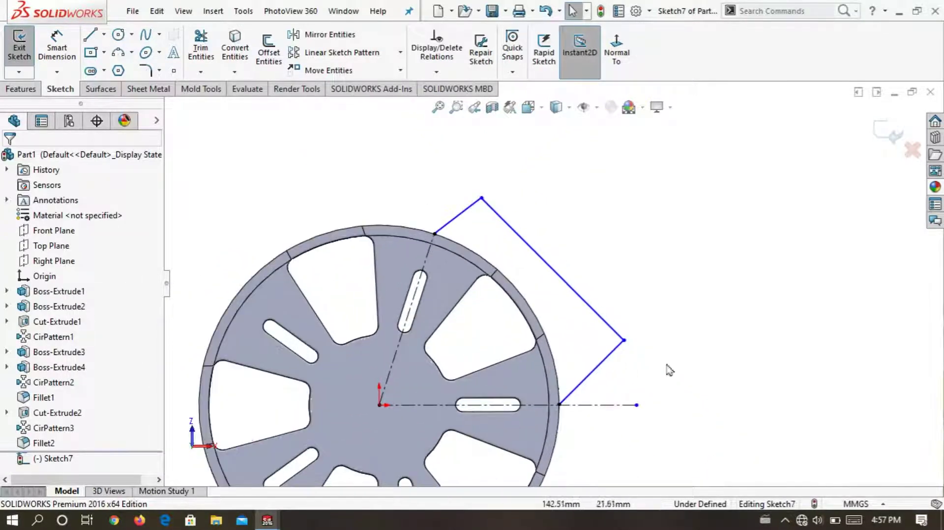
Begin dimensioning the outline, using the sketch origin as reference.
click(78, 43)
scroll(605, 316, up, 2)
scroll(417, 397, down, 2)
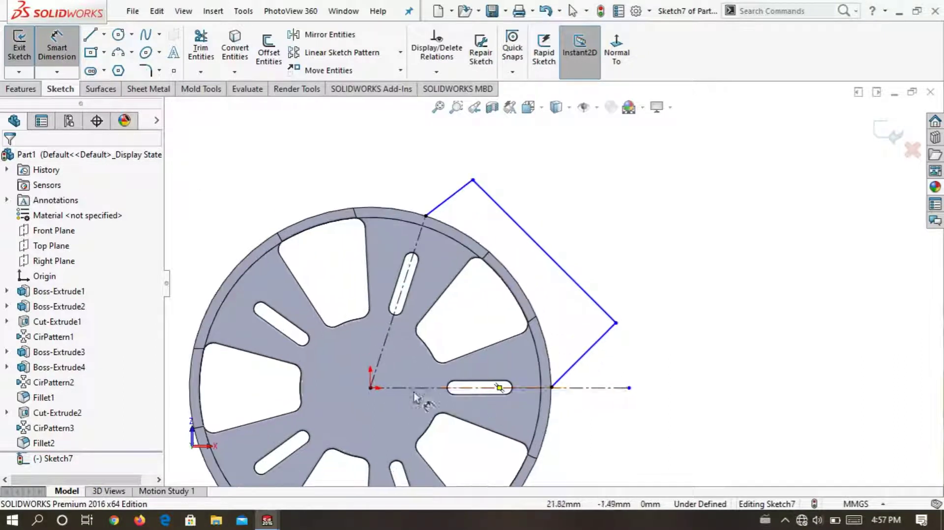
click(370, 388)
scroll(657, 362, down, 2)
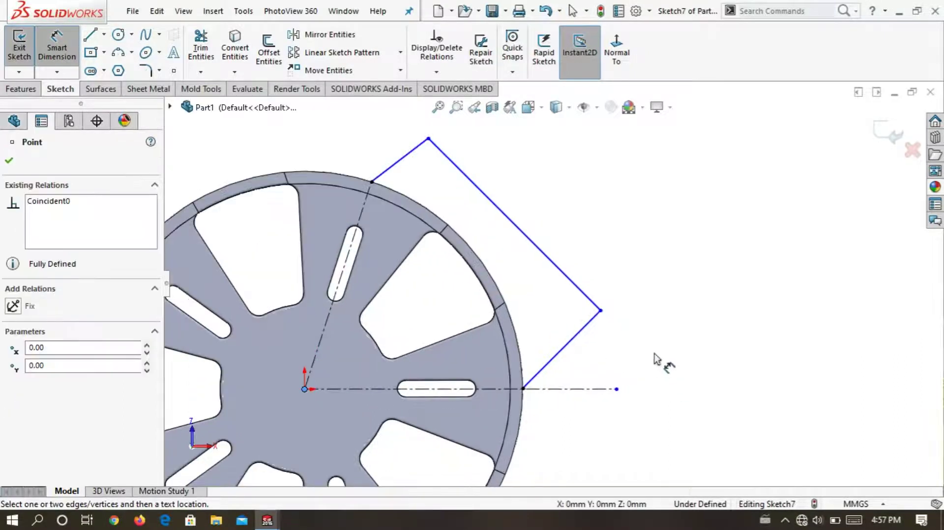
Set the outer corner's vertical height to 32.90.
click(601, 311)
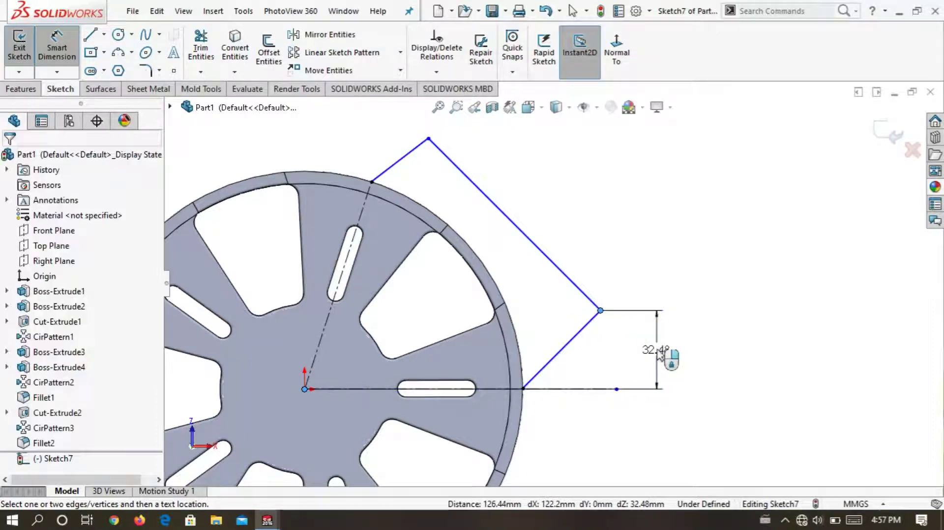
click(662, 354)
text(32)
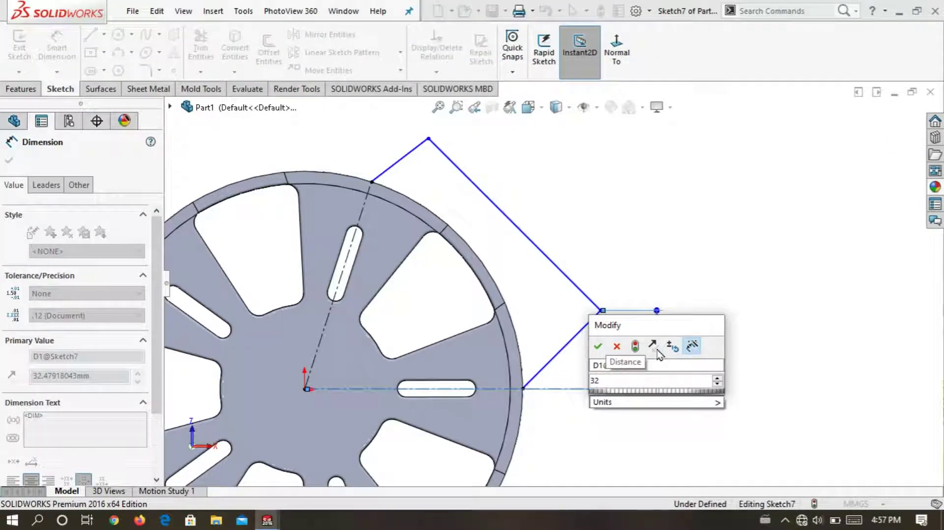
text(.90)
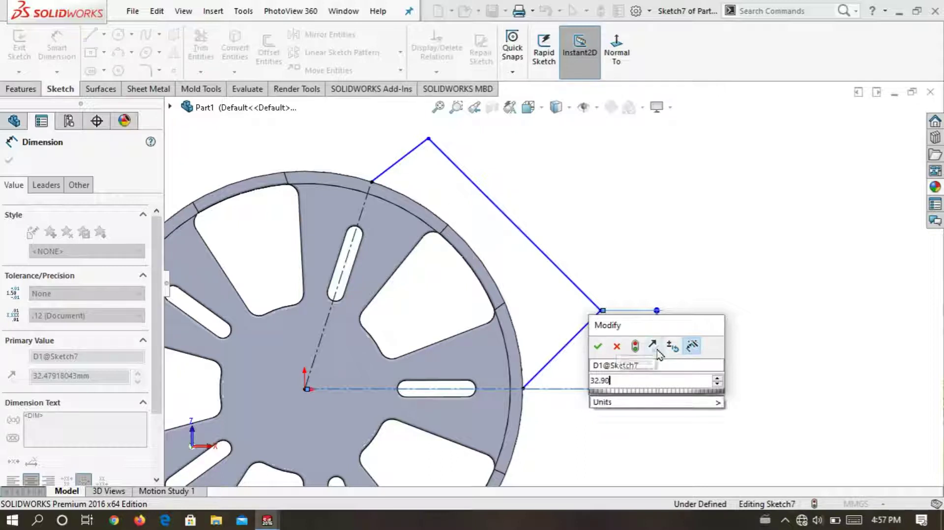
key(Escape)
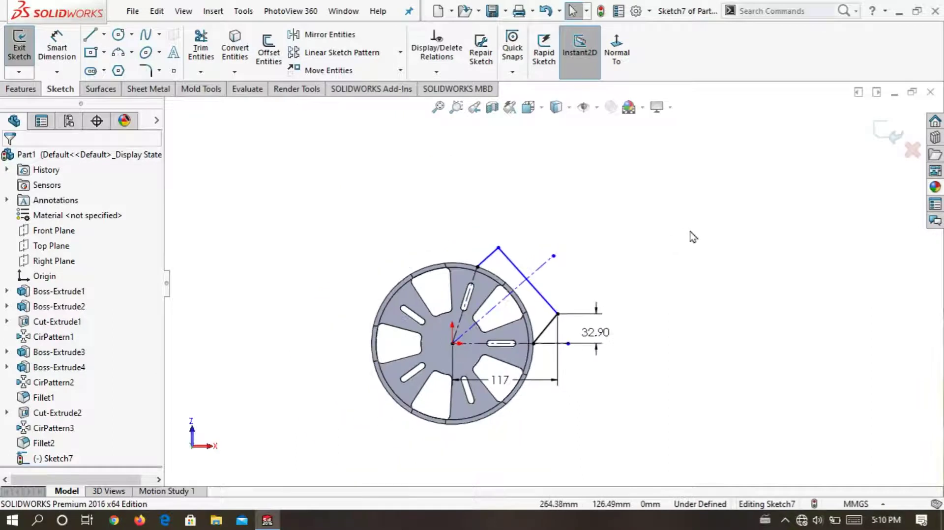
scroll(566, 300, down, 2)
scroll(588, 287, down, 1)
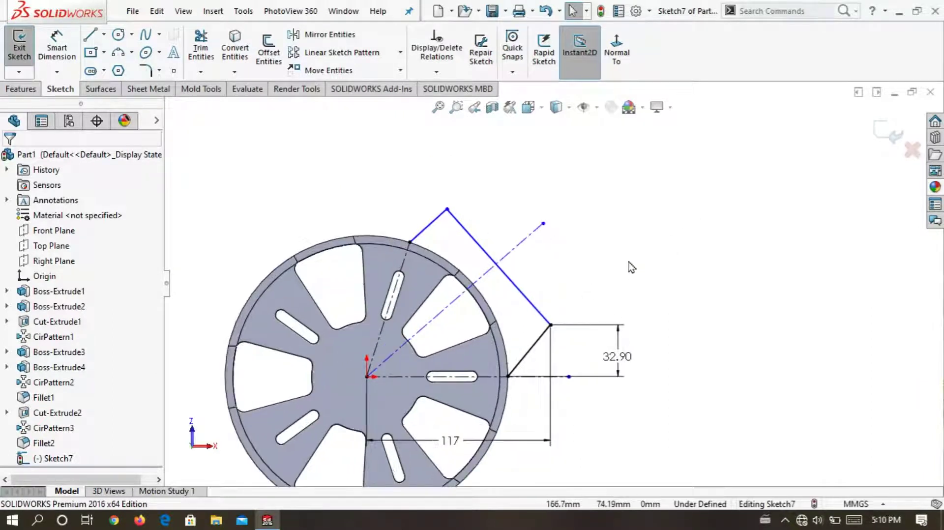
scroll(630, 273, up, 2)
Dimension the angle between the upper slanted edge and adjacent line to 25.88°.
click(56, 47)
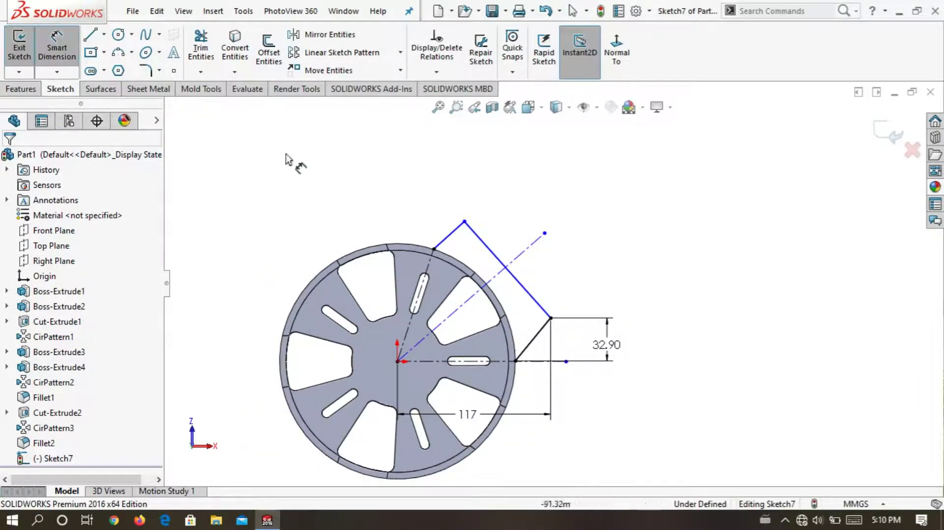
scroll(320, 163, down, 1)
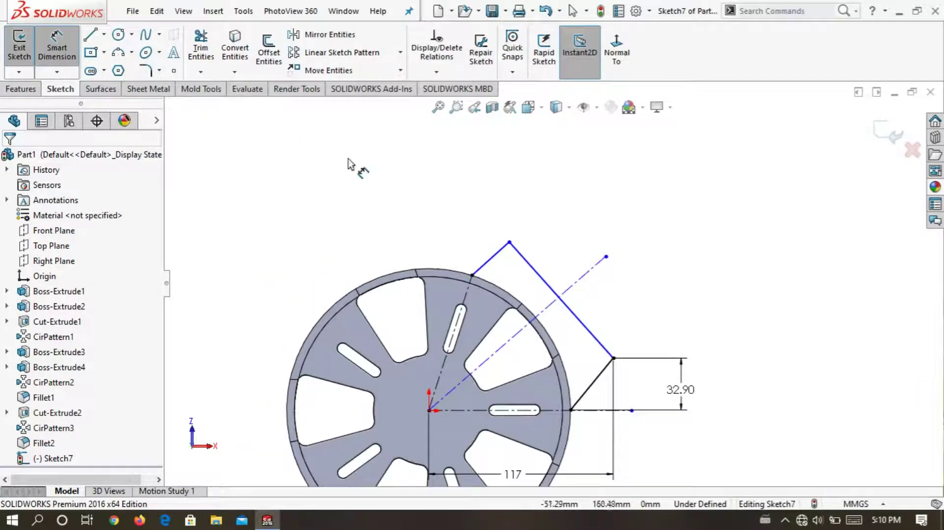
click(606, 377)
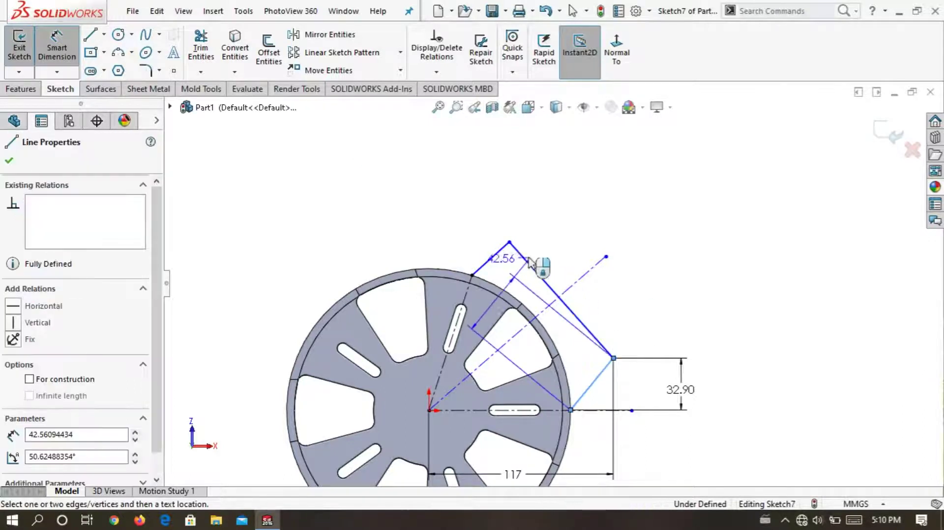
click(500, 250)
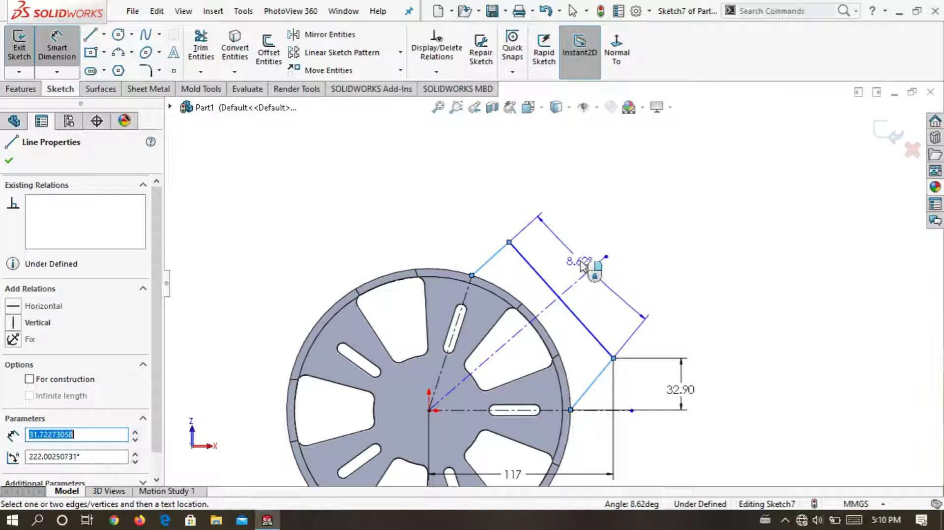
click(583, 265)
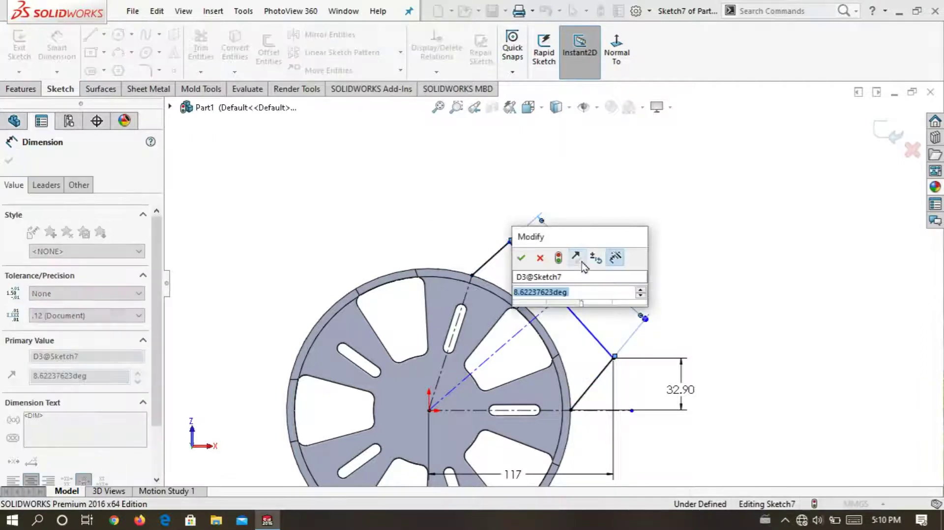
text(25.88)
key(Return)
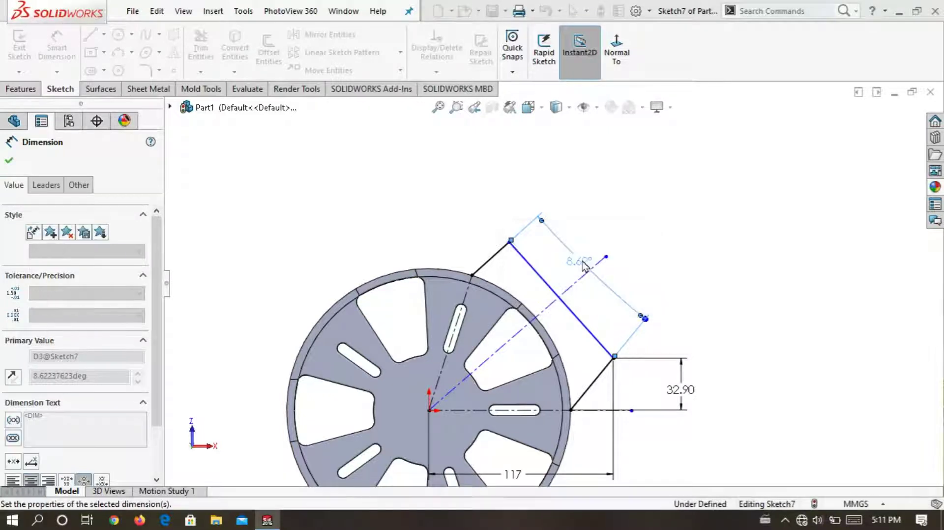
click(615, 266)
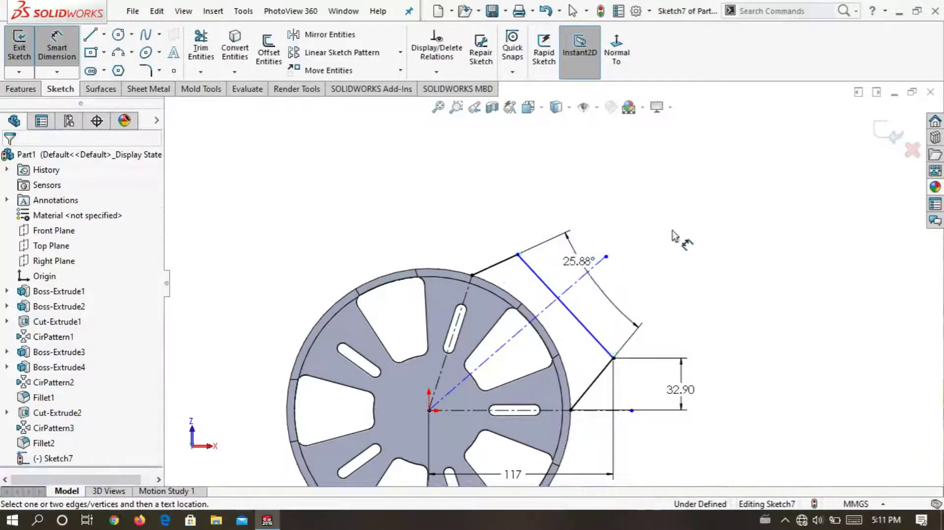
Dimension the upper vertex 101.37 vertically from the origin.
scroll(386, 331, up, 3)
scroll(509, 406, down, 2)
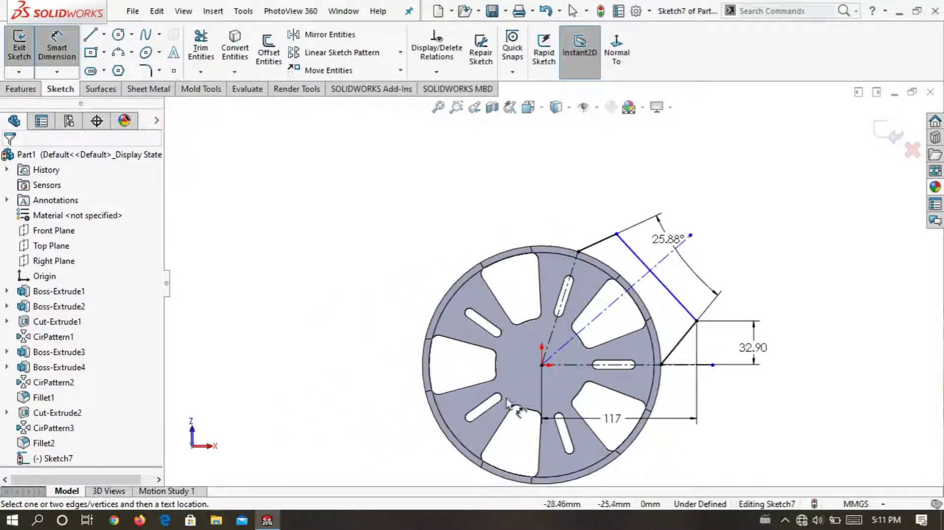
click(542, 365)
click(617, 235)
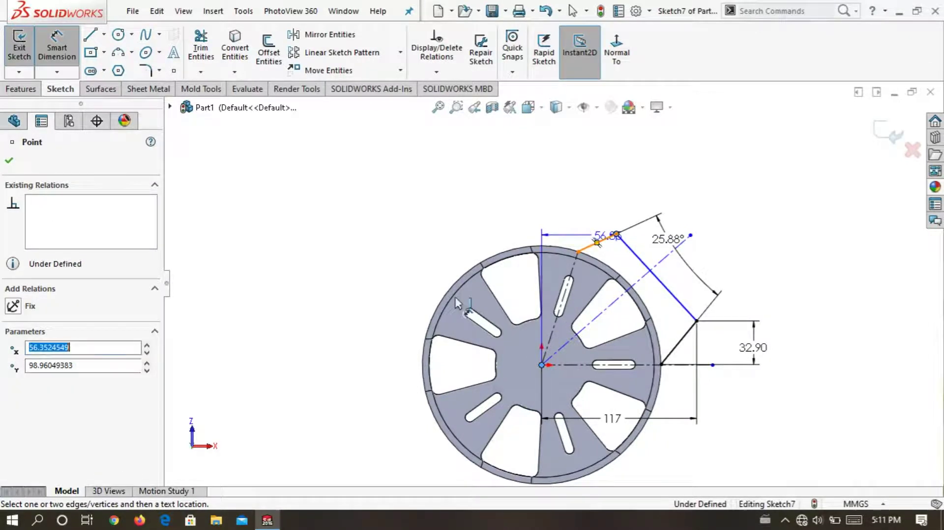
click(395, 309)
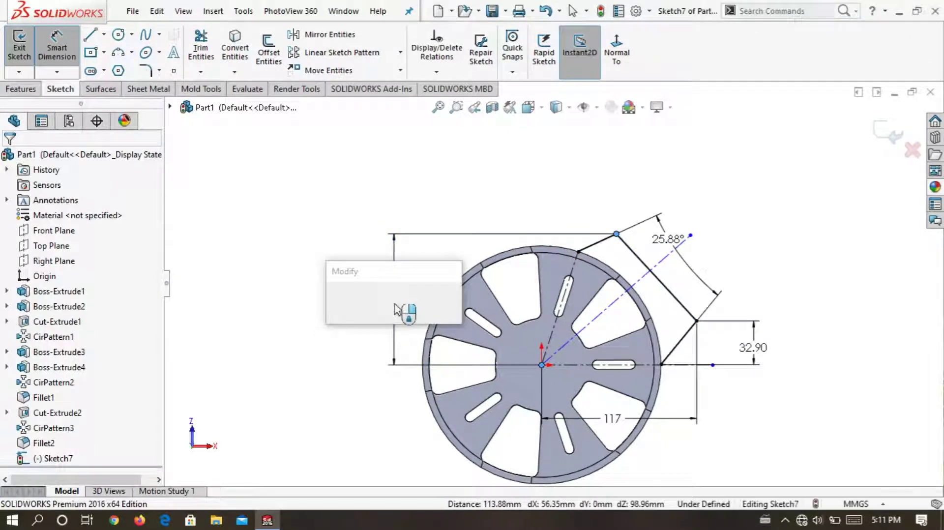
text(10)
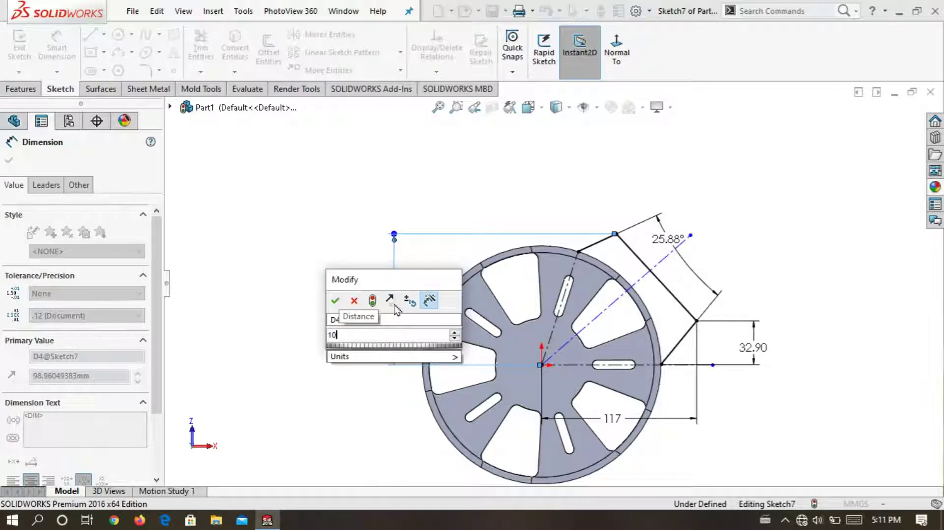
text(1.)
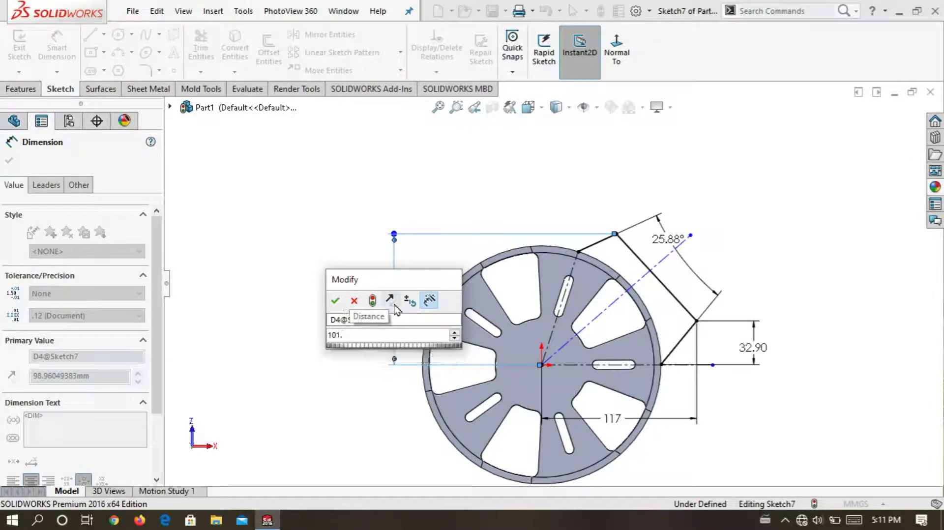
text(37)
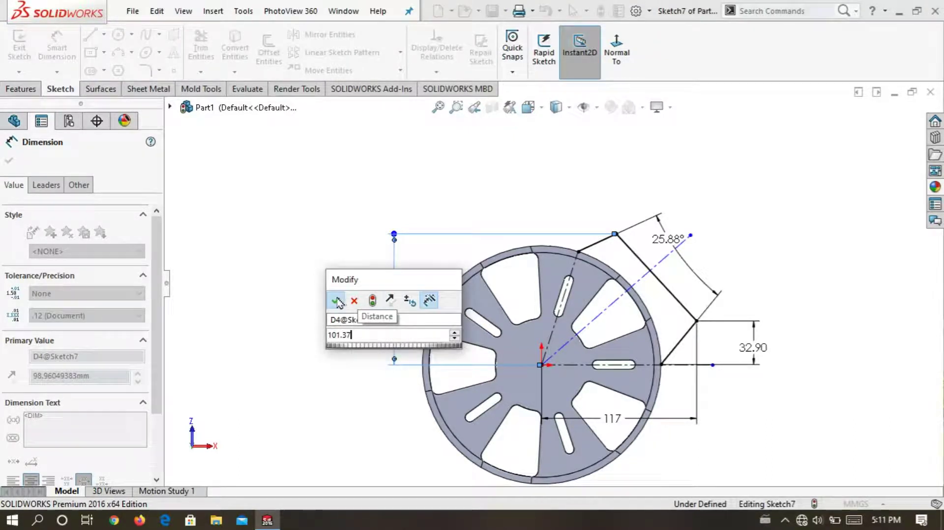
click(336, 301)
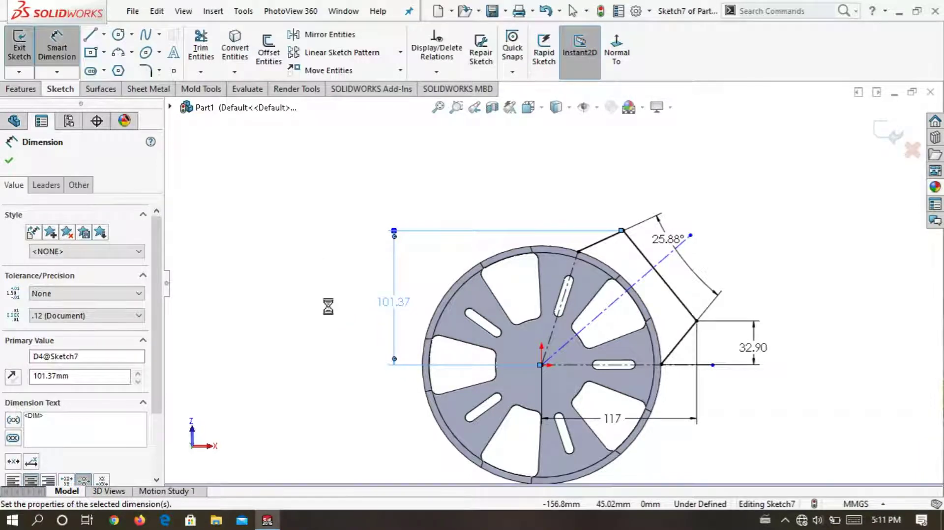
click(334, 312)
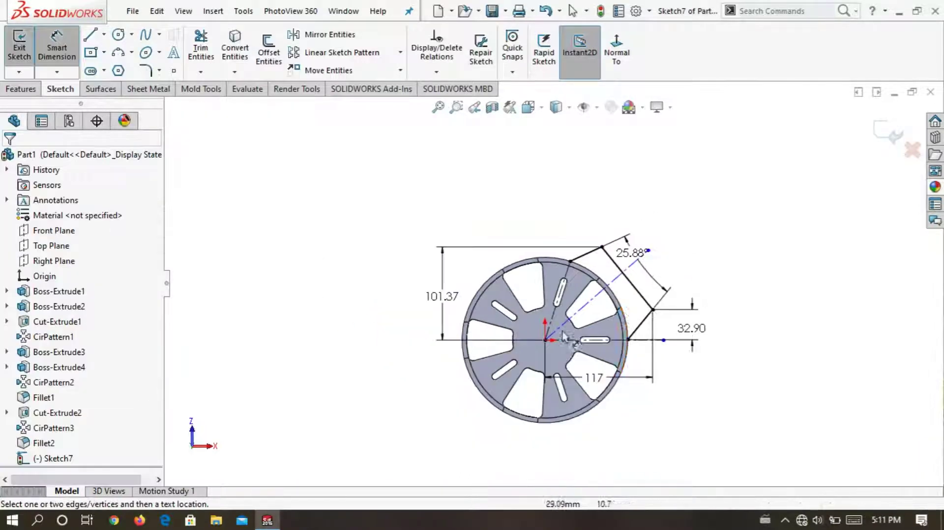
Draw a radius-90 circle centred on the origin.
right_click(672, 202)
click(698, 239)
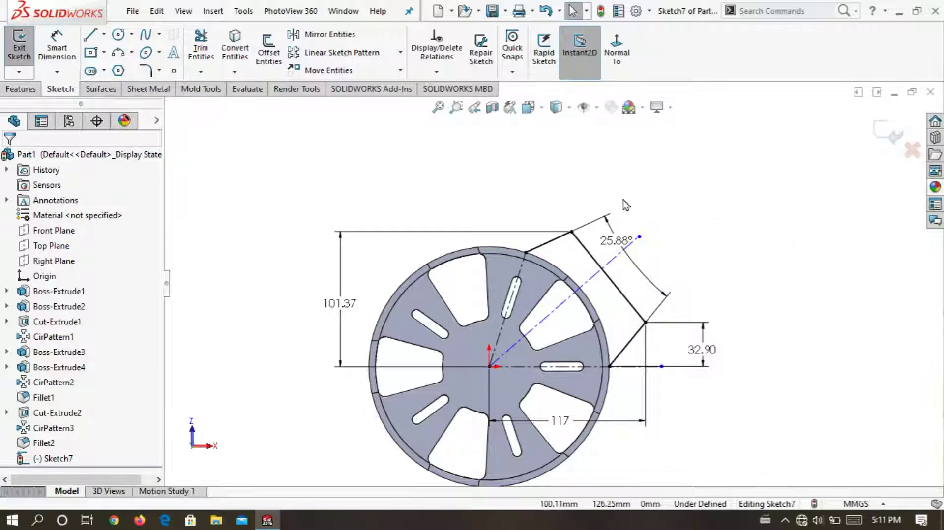
click(235, 49)
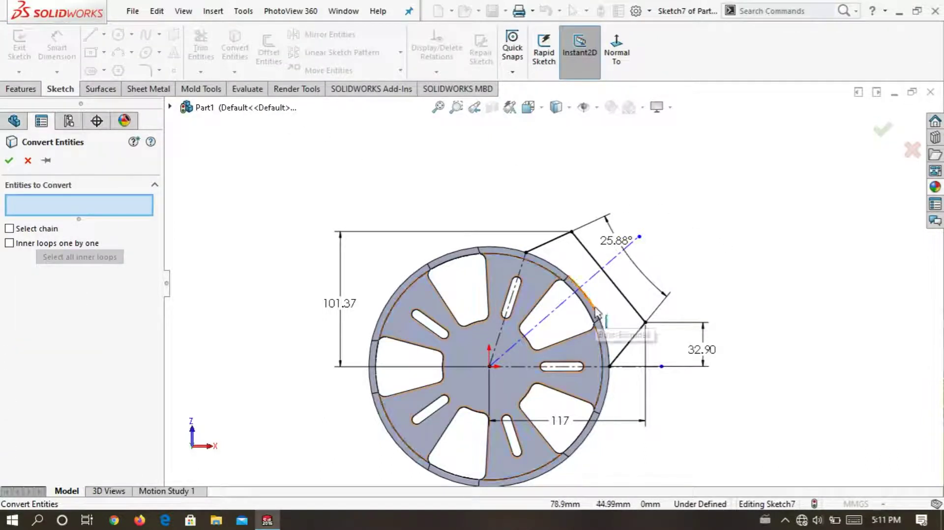
scroll(595, 319, down, 1)
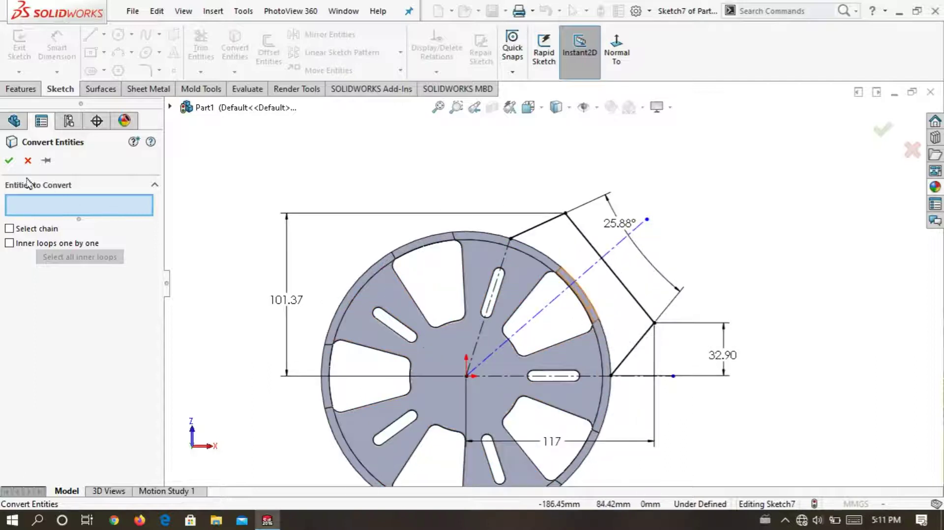
click(28, 160)
click(118, 34)
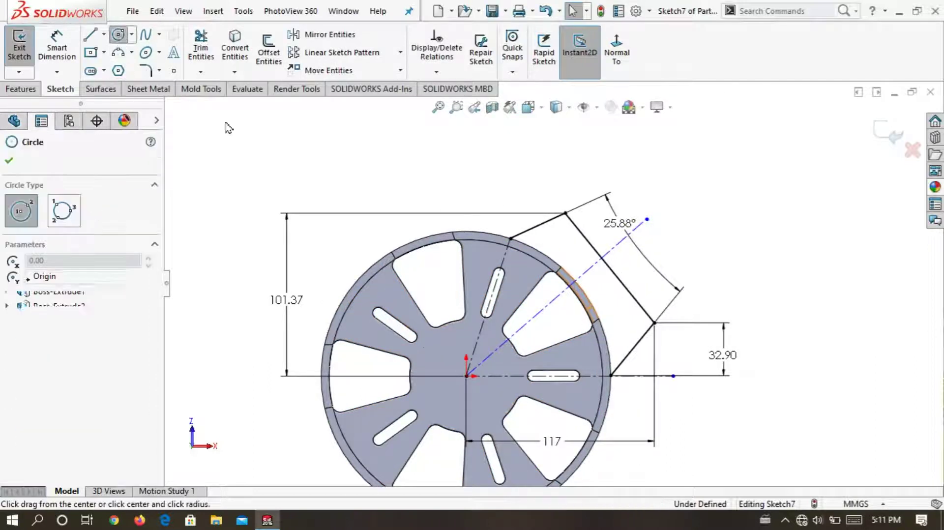
click(466, 376)
scroll(610, 413, down, 3)
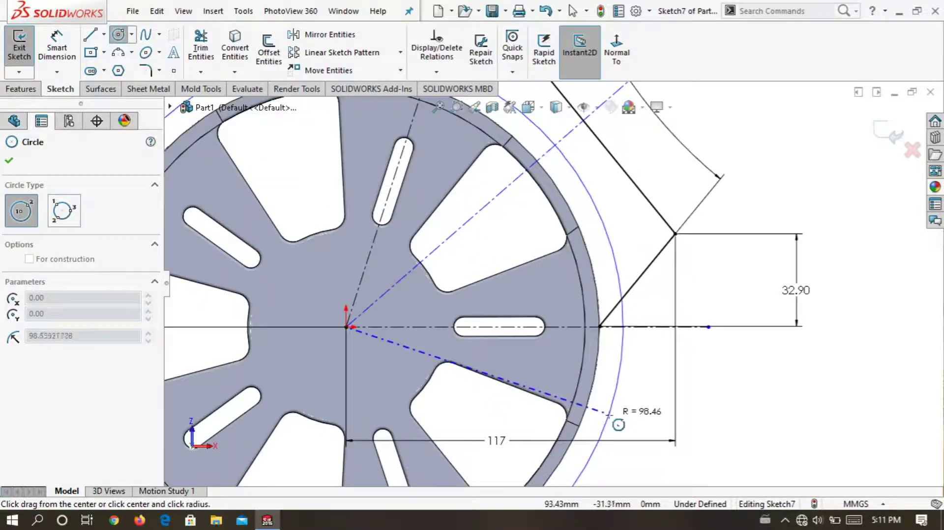
click(599, 397)
scroll(598, 397, up, 3)
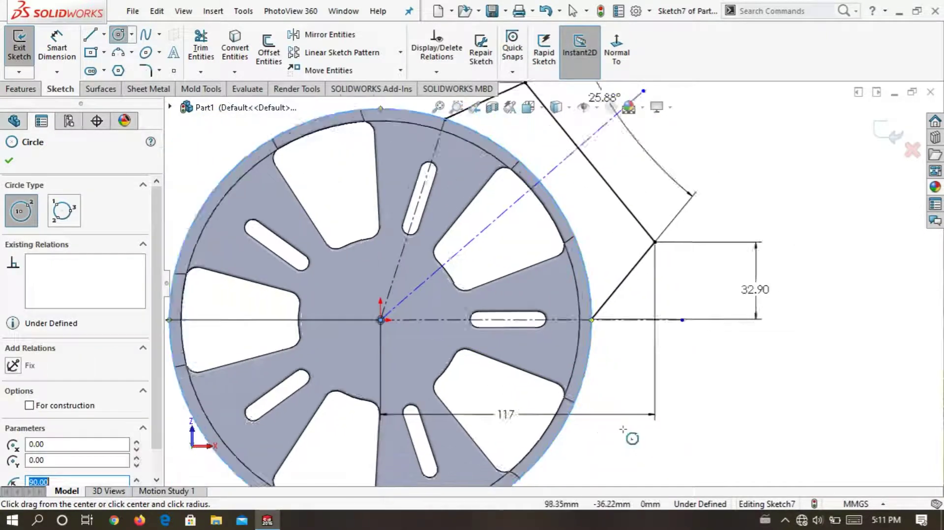
Power-trim the R90 circle, keeping only the right-hand arc that closes the boss outline.
click(201, 48)
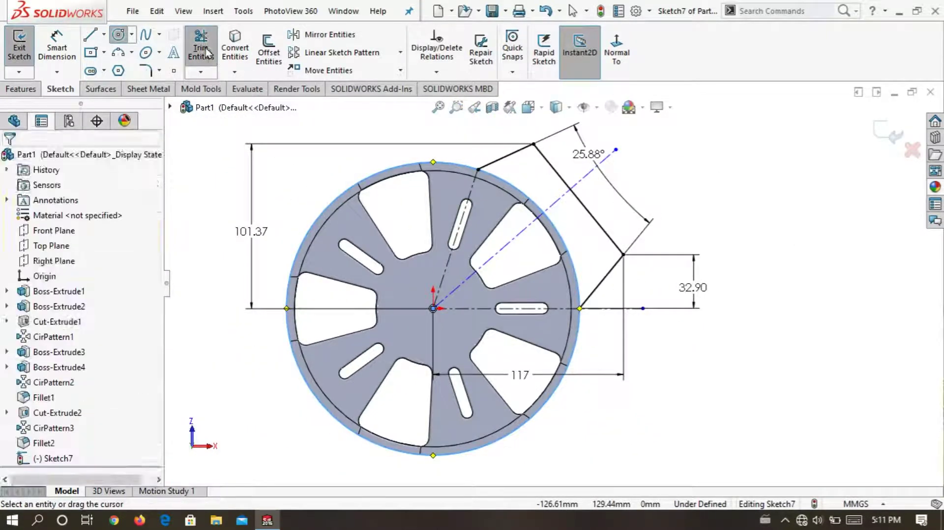
drag(325, 175, 354, 209)
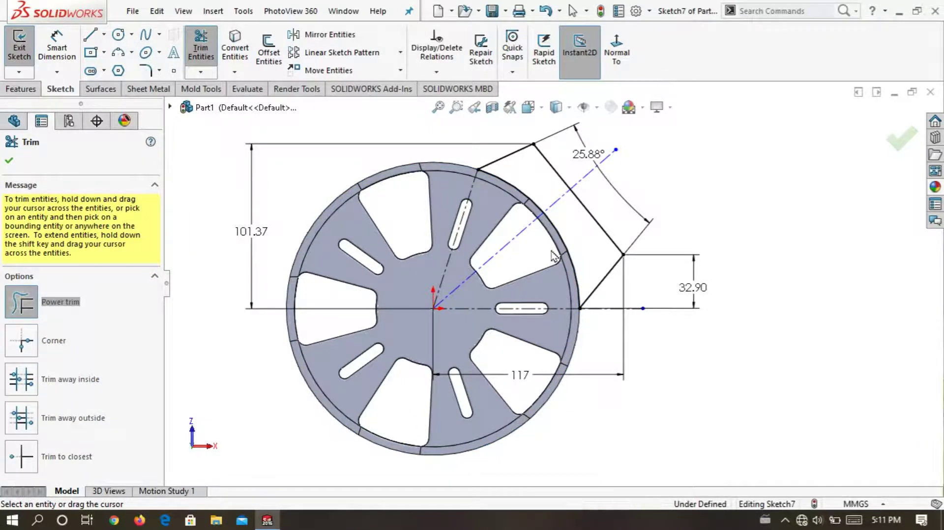
scroll(554, 256, down, 2)
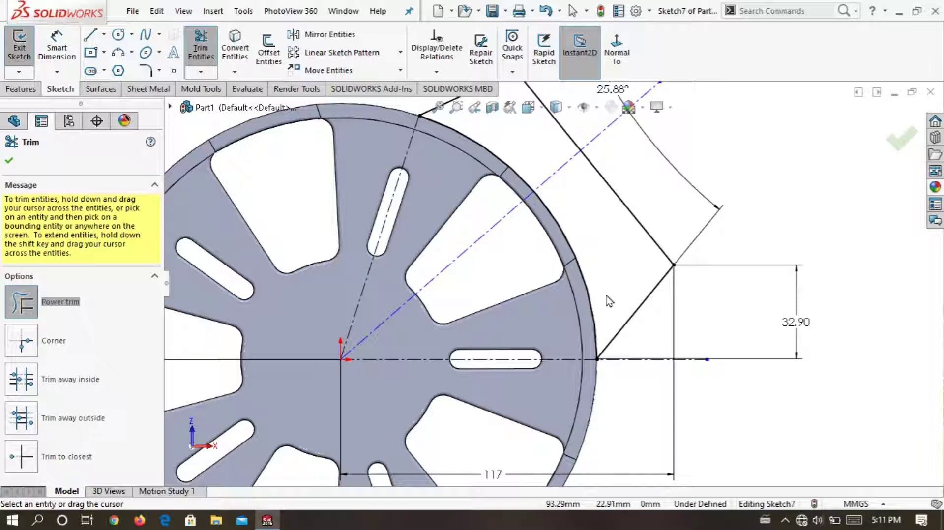
scroll(578, 268, up, 3)
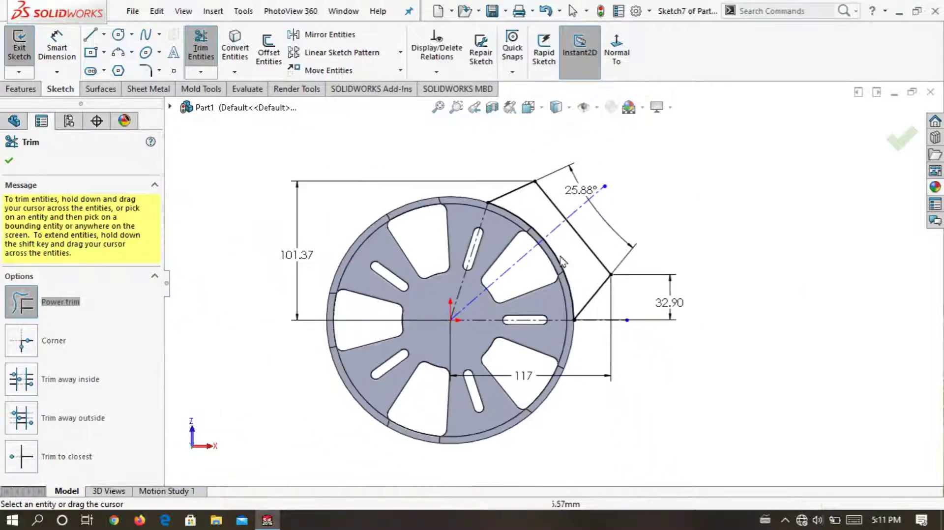
click(9, 161)
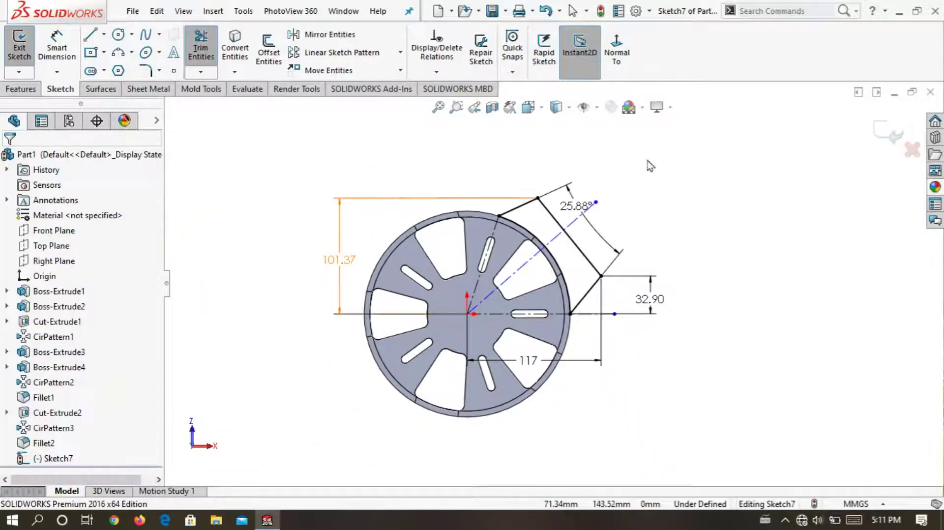
Exit Sketch7 and orbit the view to see the hub in 3D.
click(880, 137)
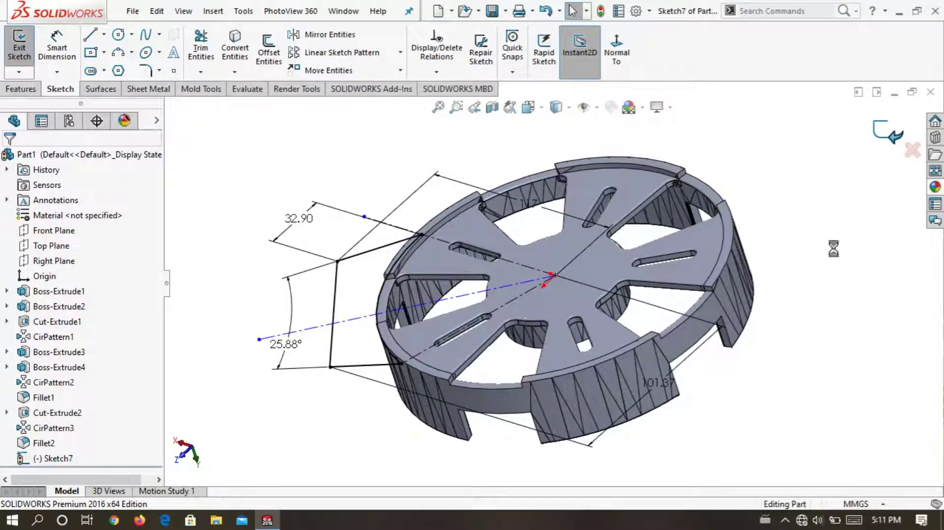
mouse_move(432, 209)
middle_down()
mouse_move(337, 288)
mouse_move(549, 393)
mouse_move(289, 200)
middle_up()
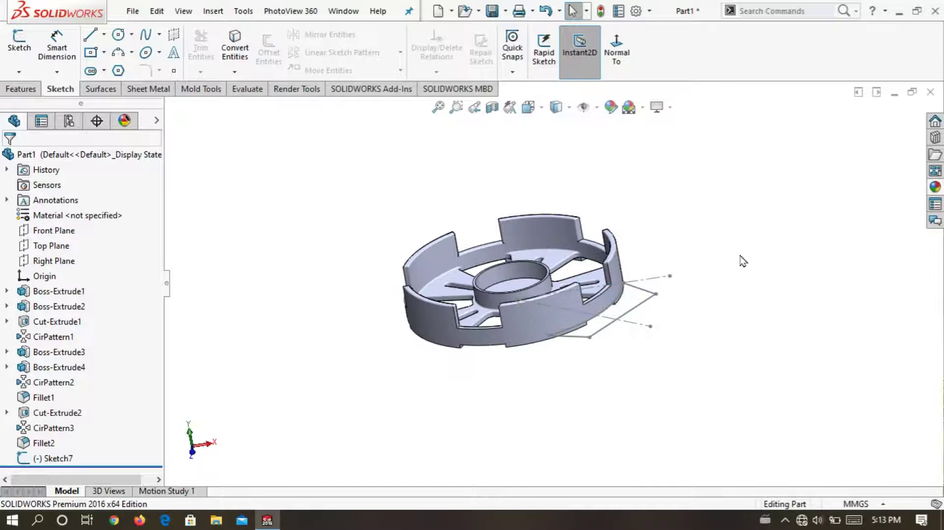
key(ctrl+Left)
key(ctrl+Down)
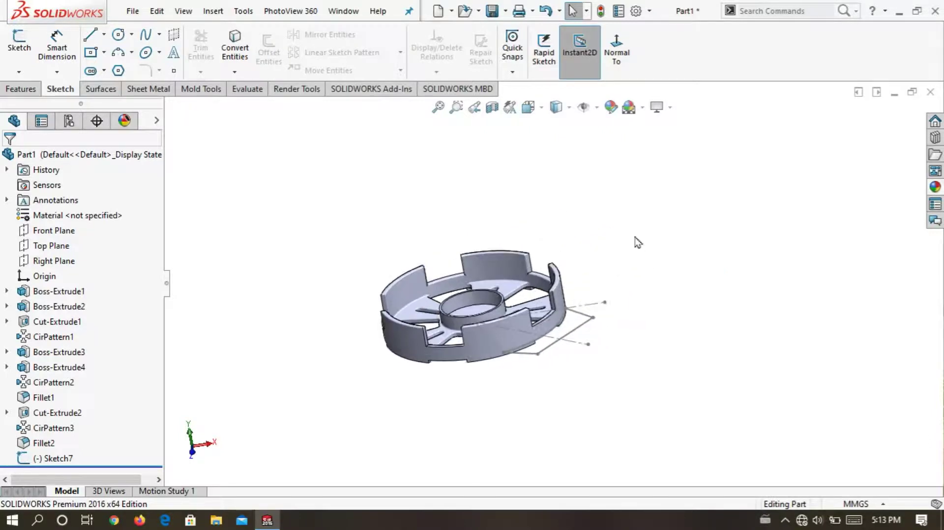
Select Sketch7 in the tree and start an Extruded Boss/Base from it.
click(37, 91)
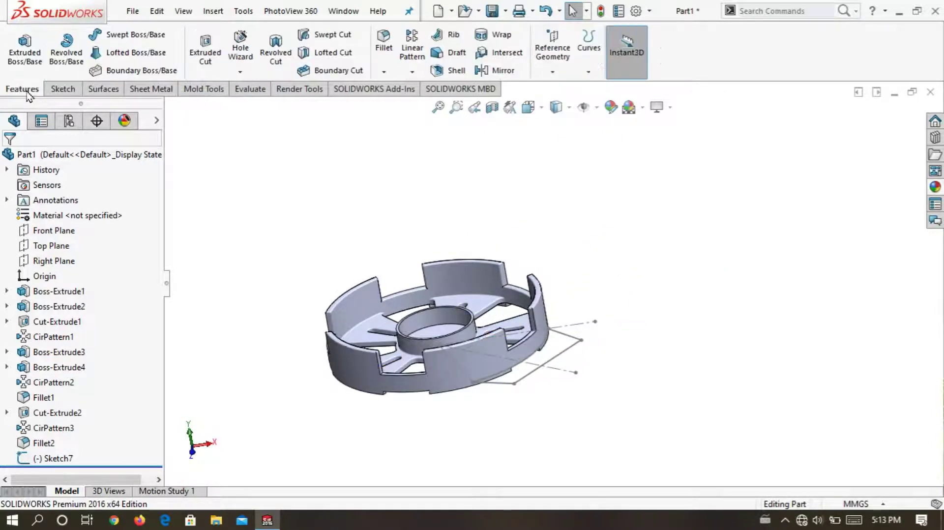
click(50, 460)
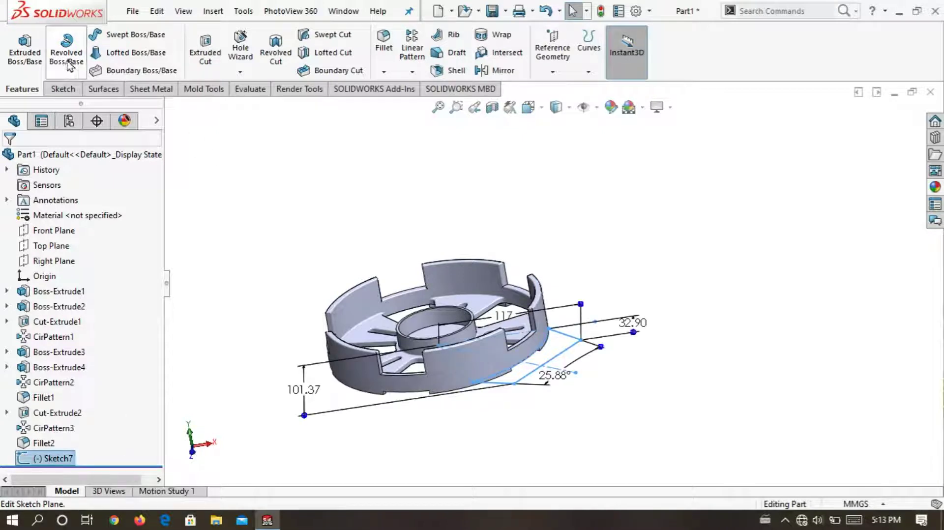
click(24, 54)
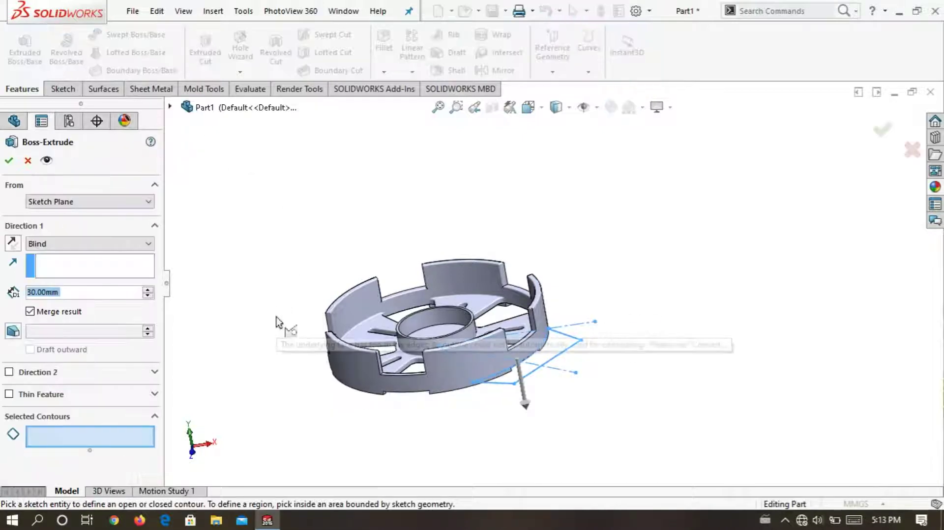
Extrude the Sketch7 region 22 mm in the reversed, upward direction as Boss-Extrude5.
scroll(265, 374, down, 5)
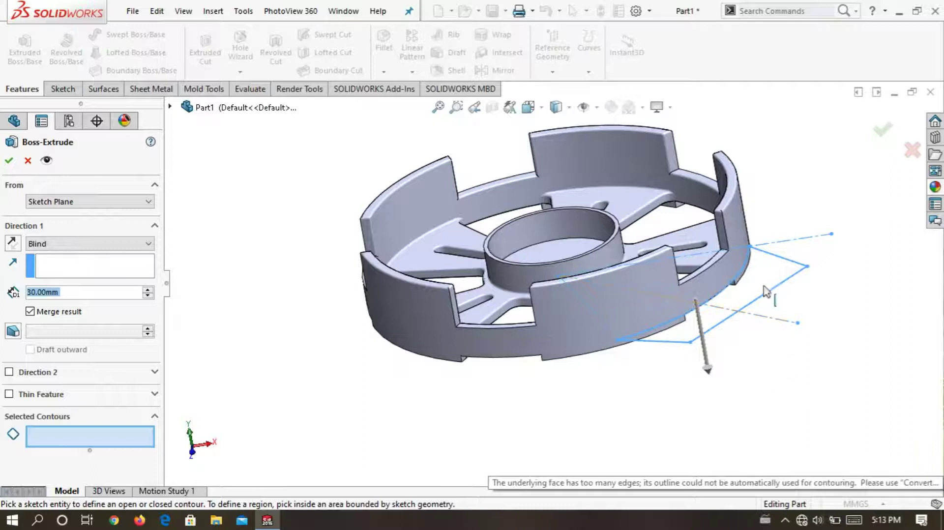
click(778, 295)
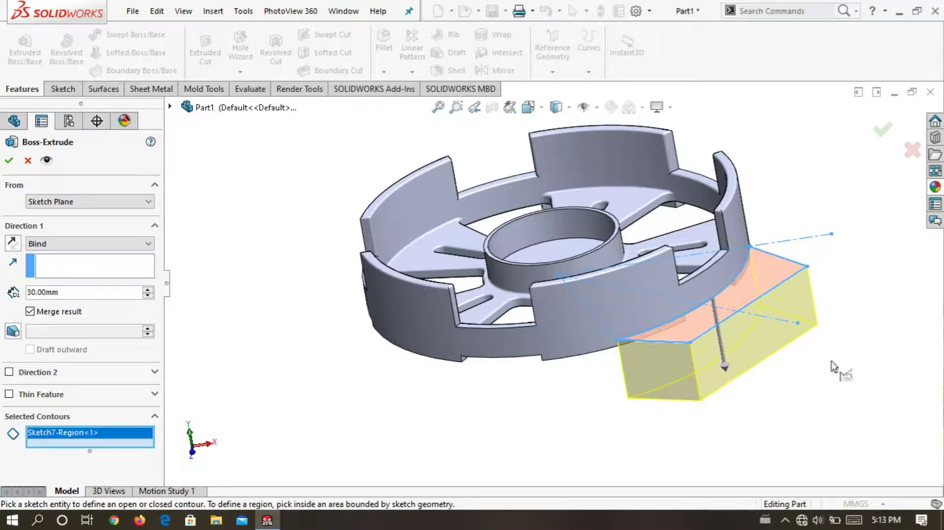
click(20, 242)
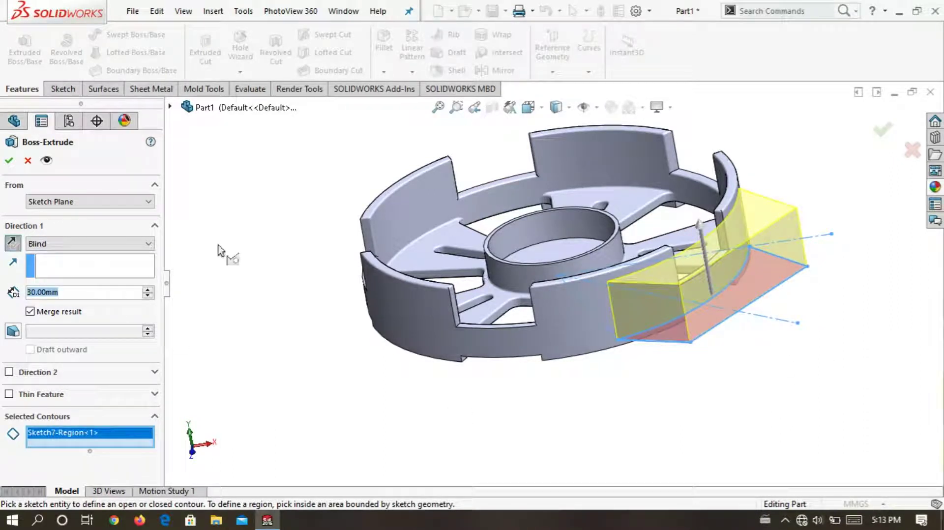
text(22)
key(Return)
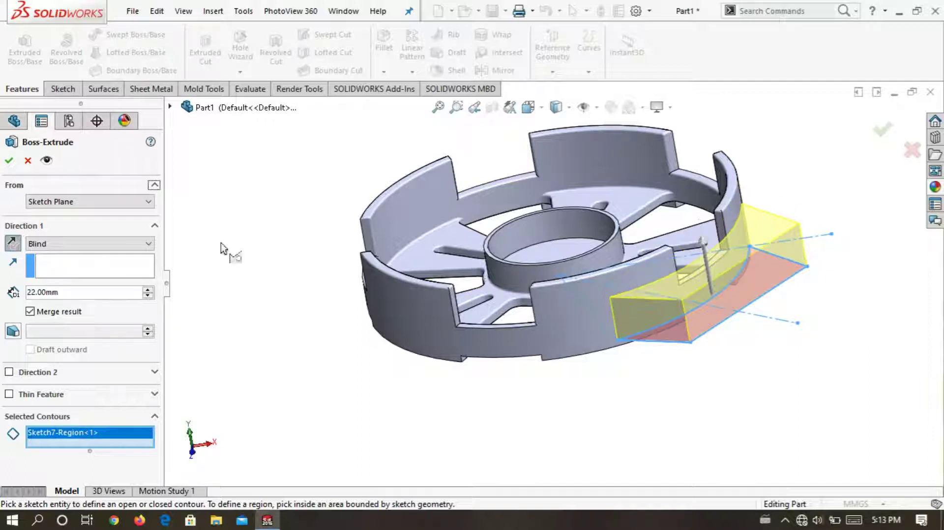
click(9, 161)
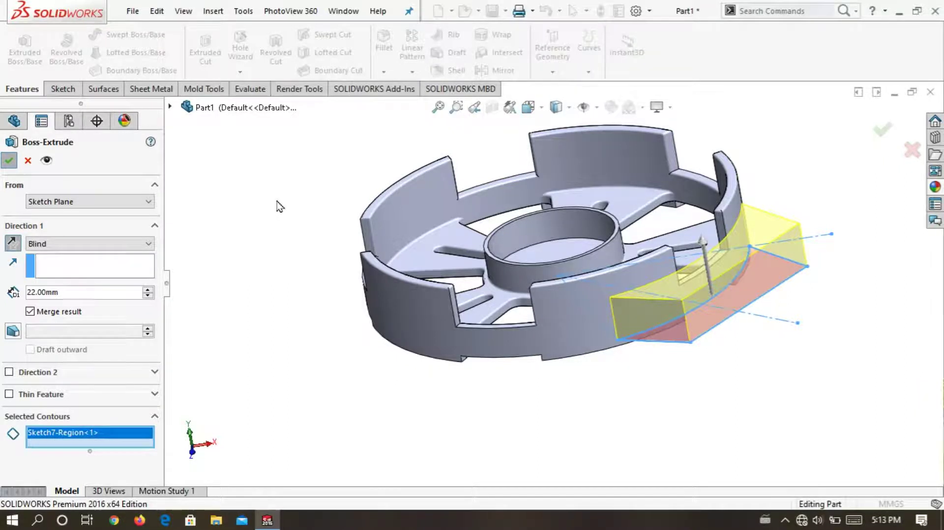
scroll(745, 323, down, 5)
mouse_move(746, 322)
middle_down()
mouse_move(751, 232)
mouse_move(798, 319)
mouse_move(687, 204)
mouse_move(647, 400)
mouse_move(686, 310)
mouse_move(649, 268)
mouse_move(649, 298)
mouse_move(707, 297)
mouse_move(679, 332)
middle_up()
Open a new sketch on the chosen face of the hub.
scroll(576, 358, down, 5)
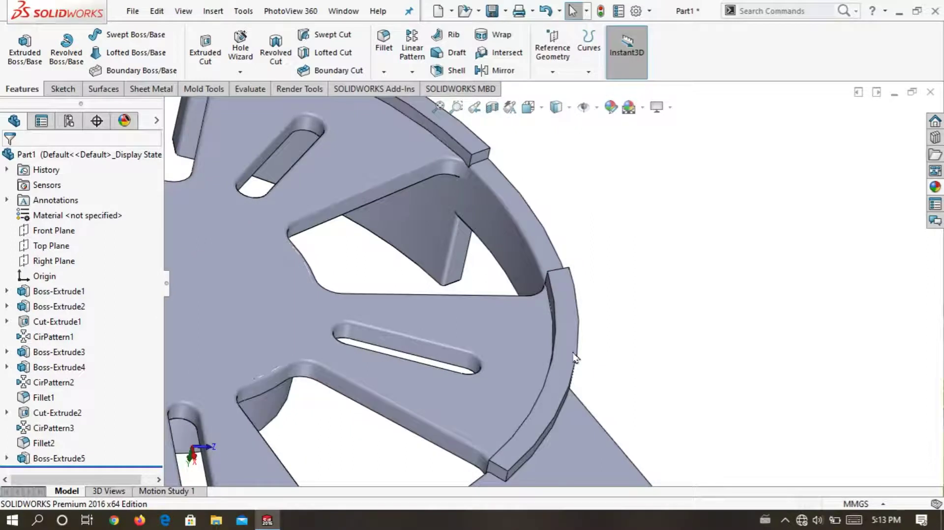
right_click(541, 337)
right_click(522, 326)
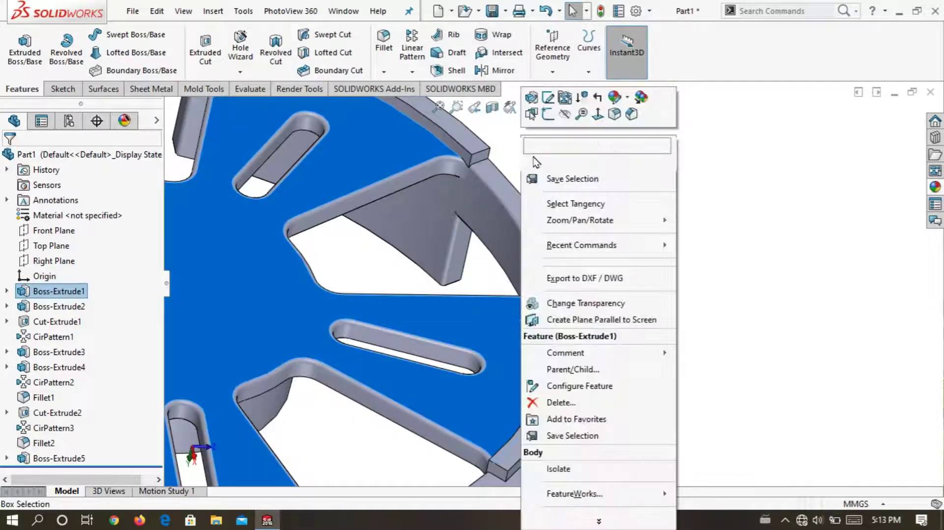
click(545, 123)
click(807, 234)
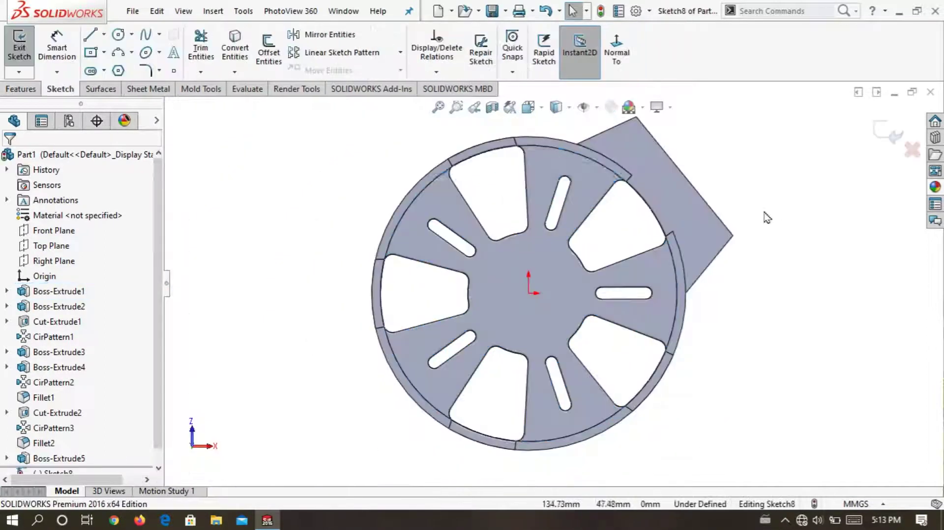
scroll(653, 208, up, 2)
scroll(680, 213, up, 2)
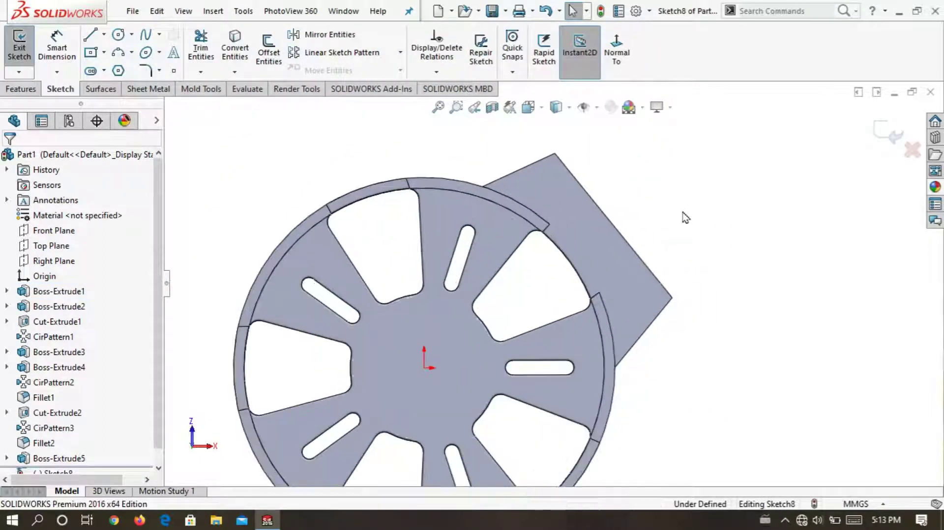
Draw two origin-centred circles, one snapped to the rim edge (R90) and one at R85.
click(118, 35)
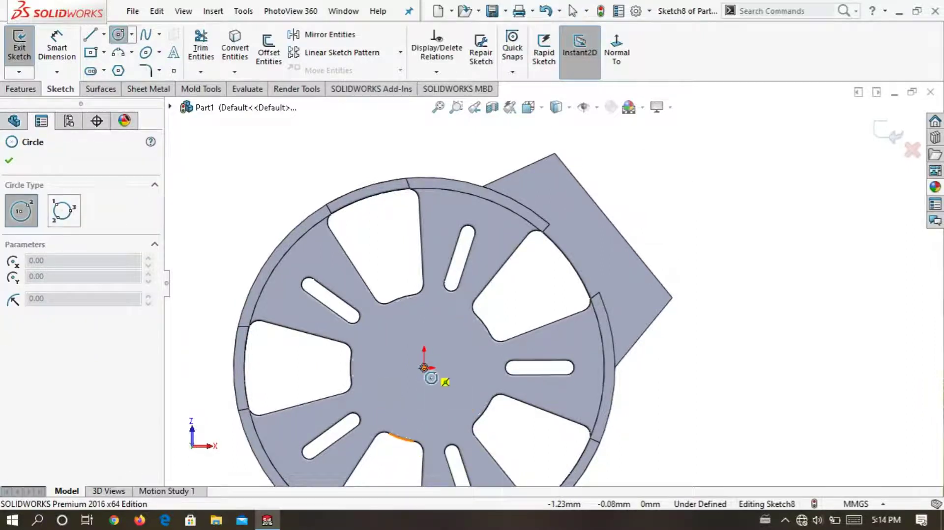
click(424, 368)
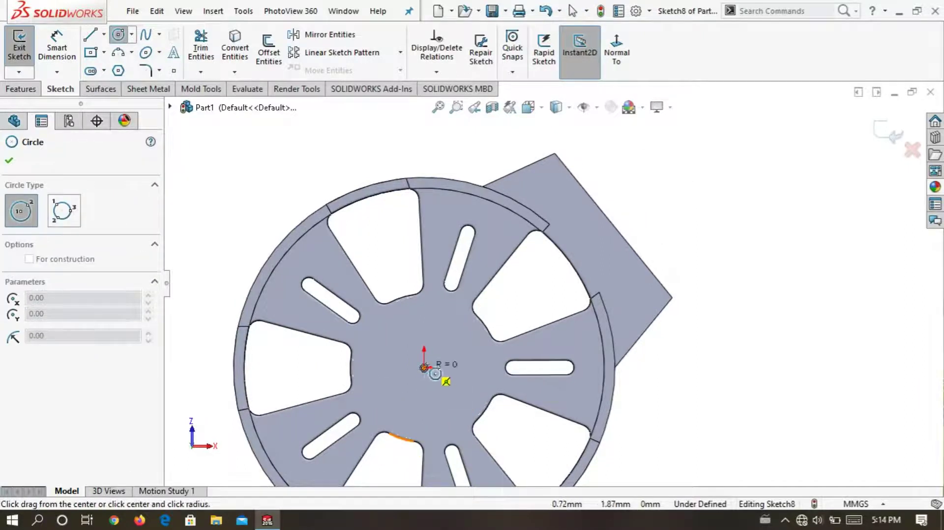
click(549, 225)
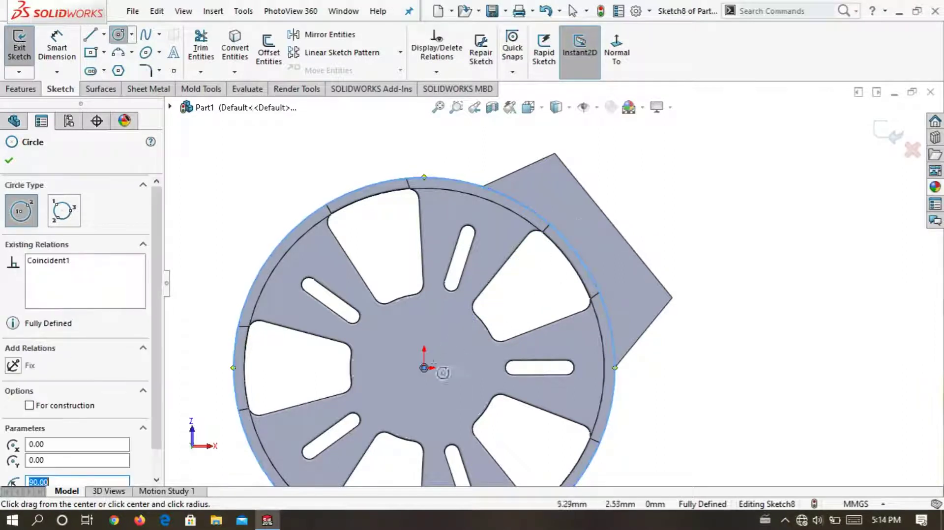
click(424, 368)
scroll(536, 261, down, 2)
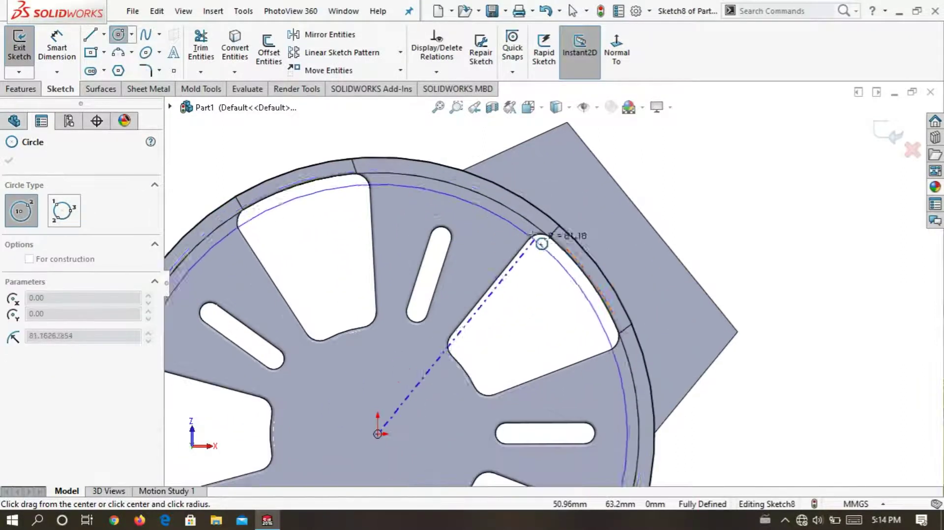
scroll(433, 194, up, 2)
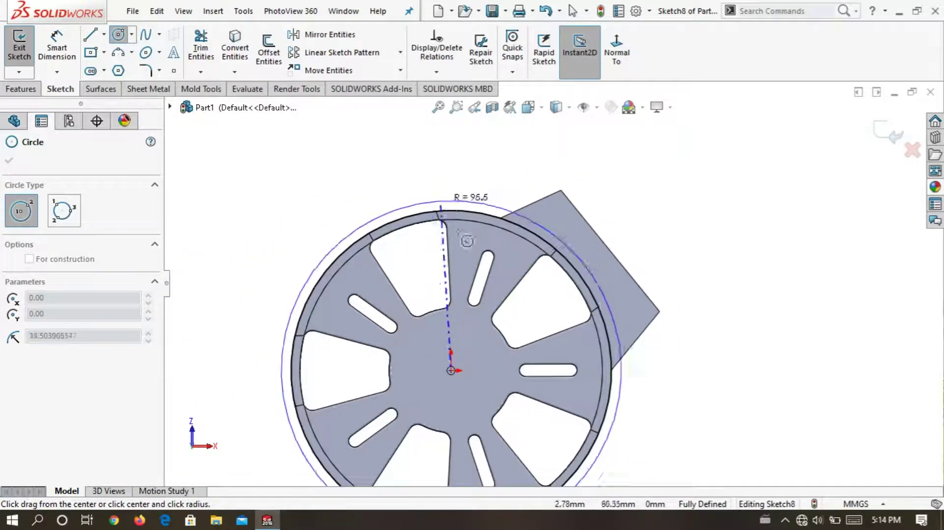
scroll(583, 259, down, 2)
scroll(583, 260, down, 2)
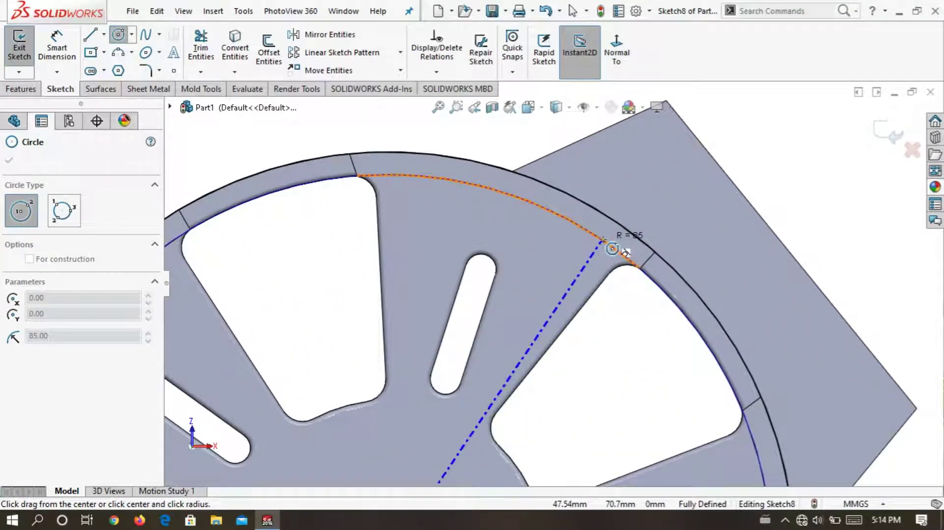
click(613, 249)
scroll(575, 295, up, 2)
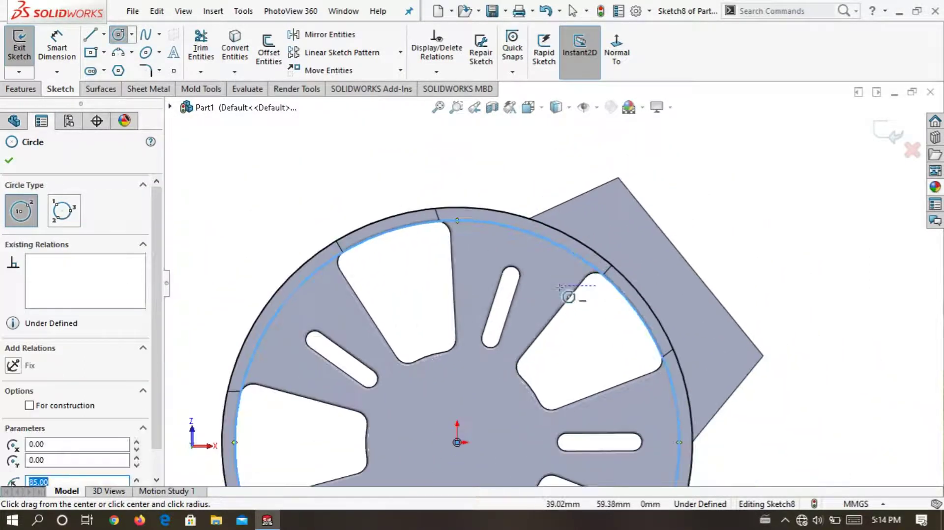
Draw two short lines across the rim beside the side boss.
click(90, 35)
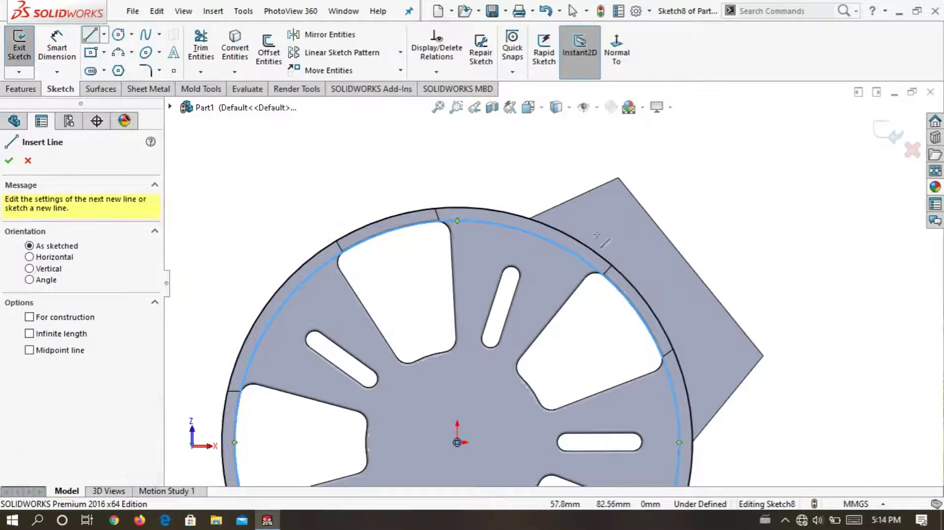
scroll(525, 289, down, 2)
click(506, 279)
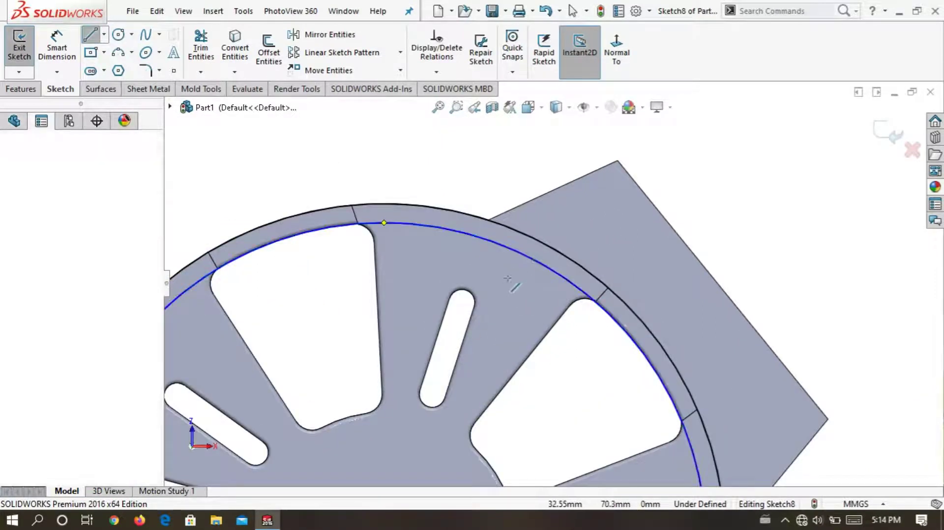
click(547, 234)
scroll(541, 246, up, 2)
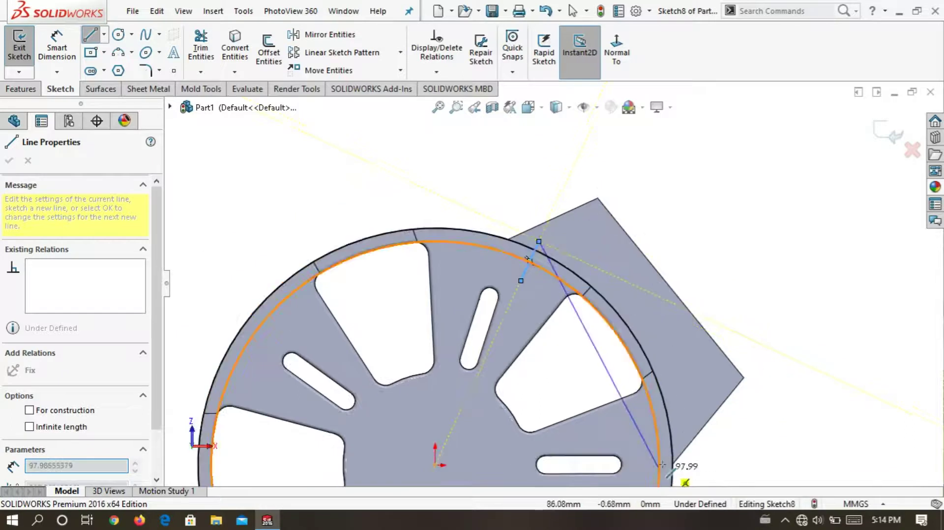
click(90, 35)
click(90, 36)
click(90, 36)
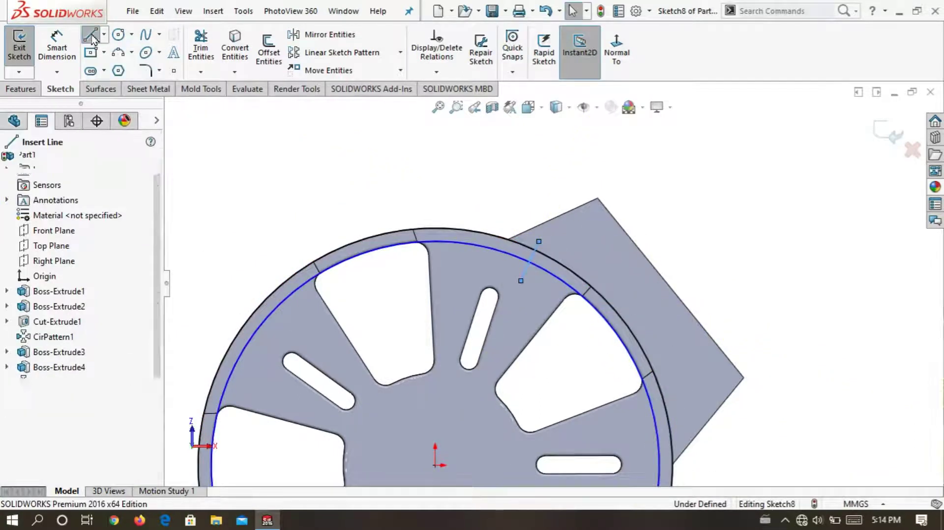
scroll(566, 399, down, 2)
click(661, 441)
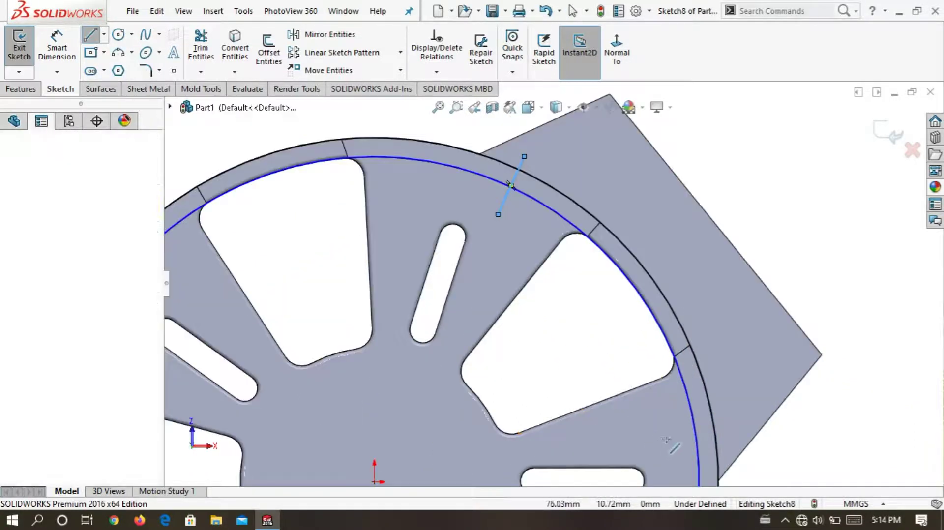
click(732, 407)
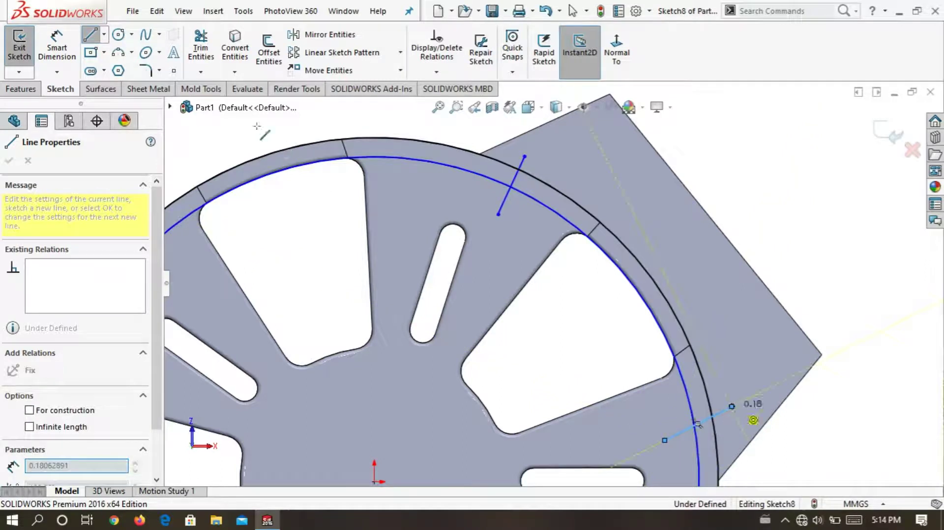
Trim away excess circle and line portions, leaving a closed arc strip between the lines.
click(201, 52)
scroll(551, 285, up, 3)
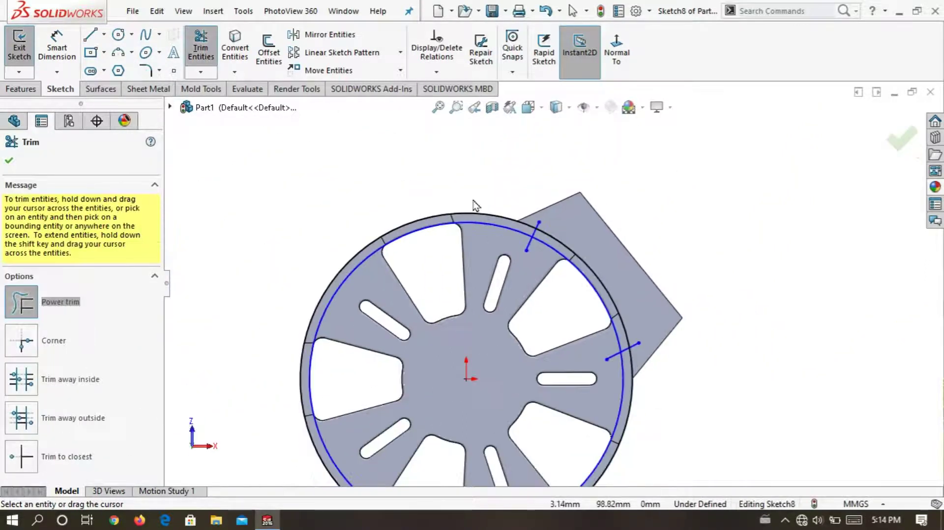
drag(600, 362, 637, 376)
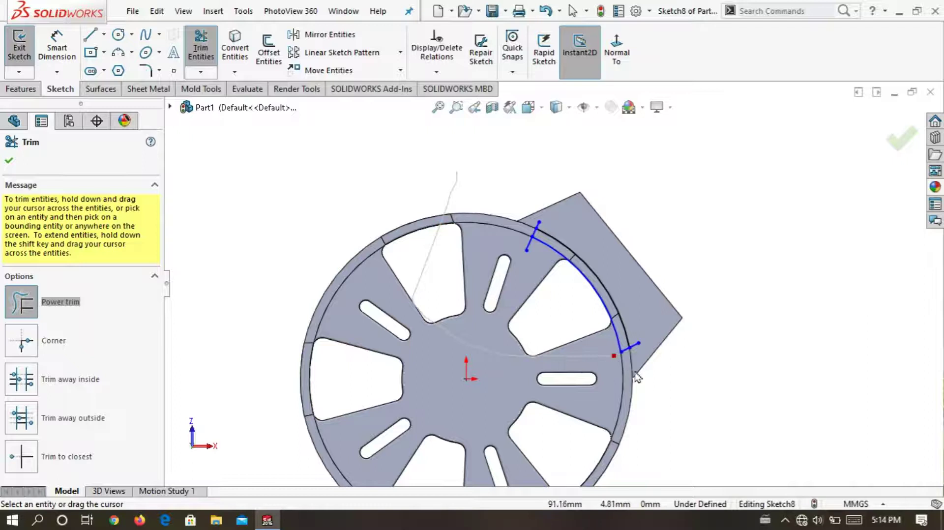
scroll(568, 213, down, 3)
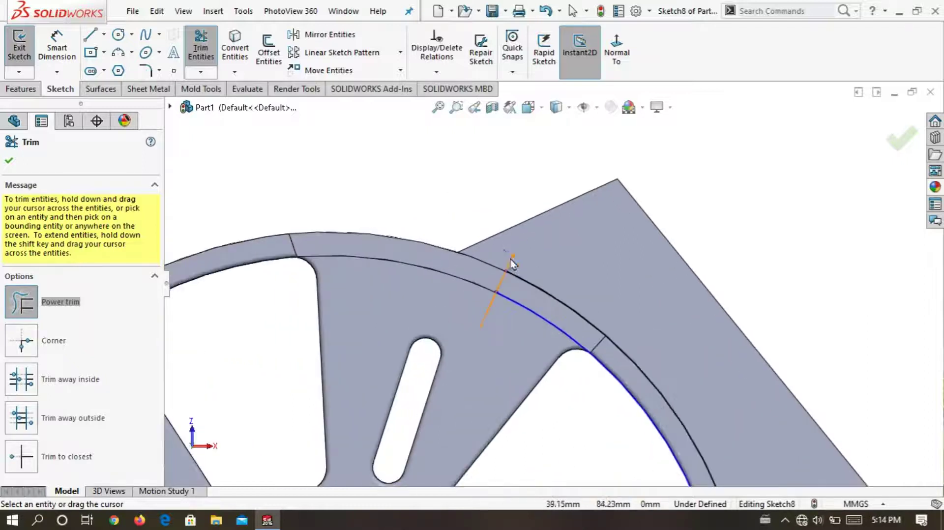
scroll(512, 263, down, 2)
drag(463, 344, 497, 348)
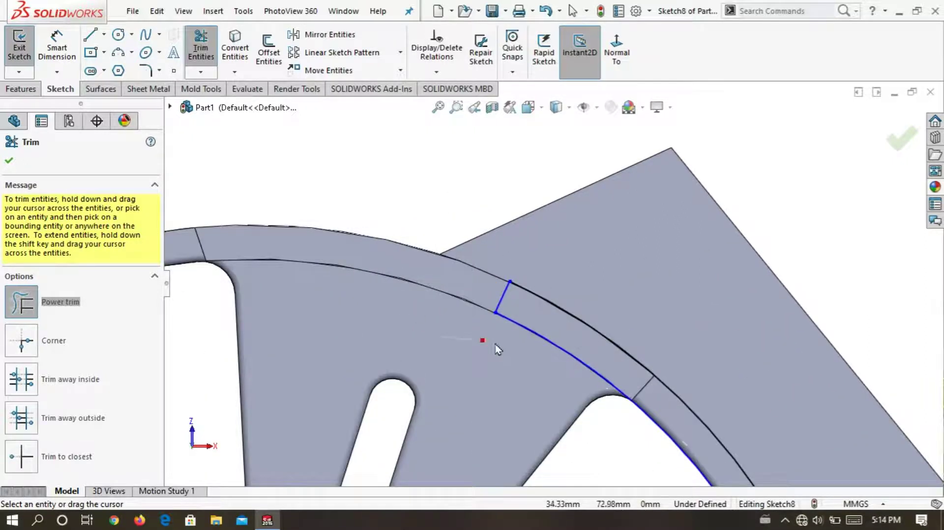
scroll(497, 348, up, 2)
scroll(456, 337, up, 2)
scroll(394, 247, up, 2)
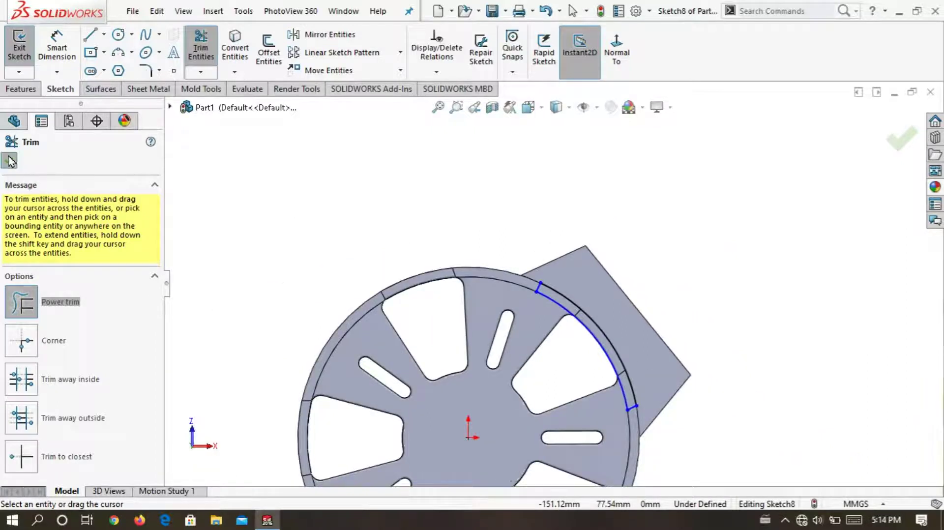
click(10, 161)
click(57, 47)
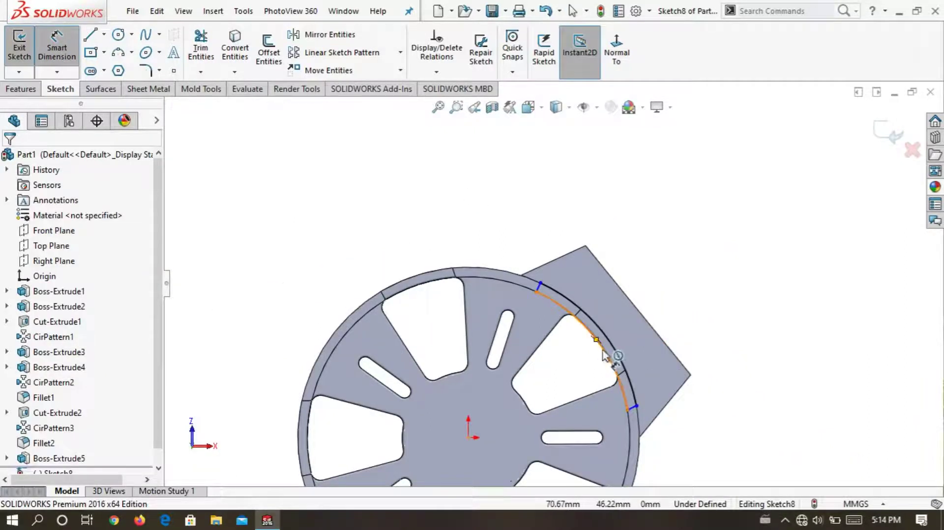
Dimension the arc at R85 and its upper endpoint 37.80 from the origin.
click(604, 355)
click(703, 289)
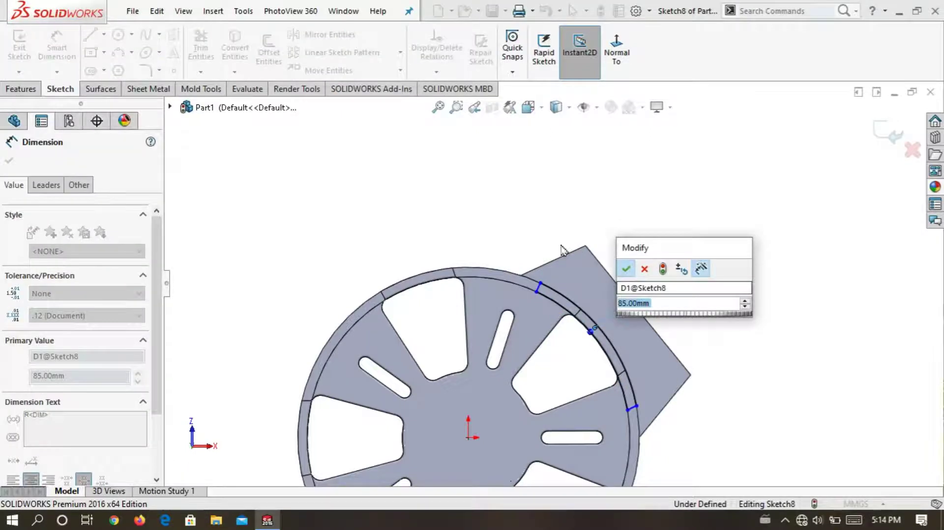
key(Return)
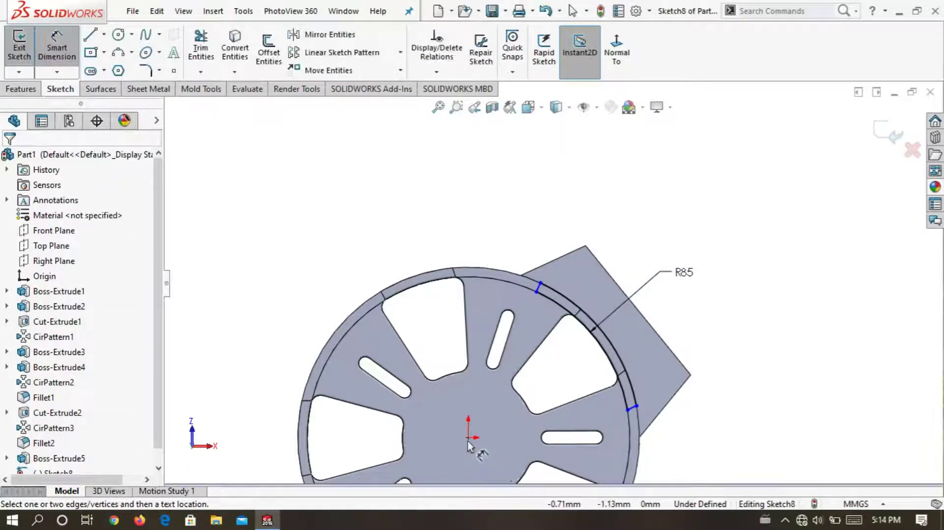
click(468, 437)
click(540, 284)
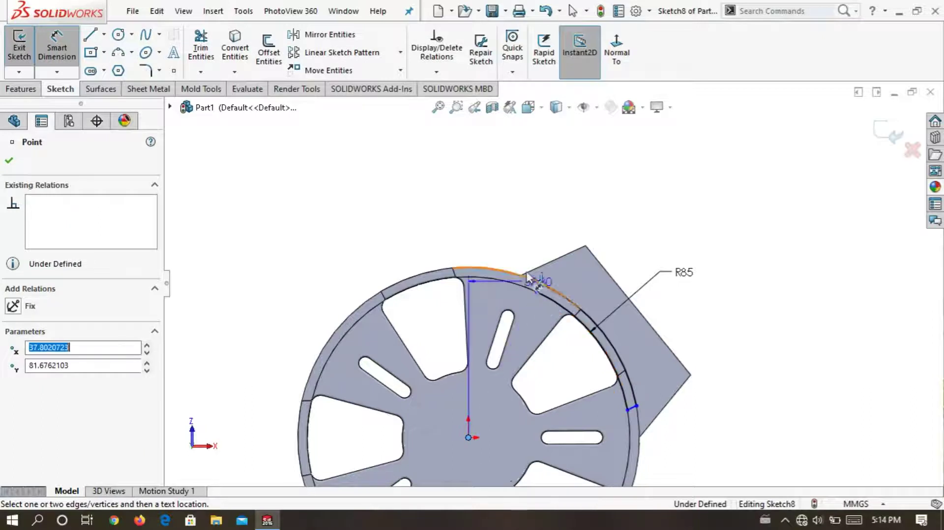
click(501, 225)
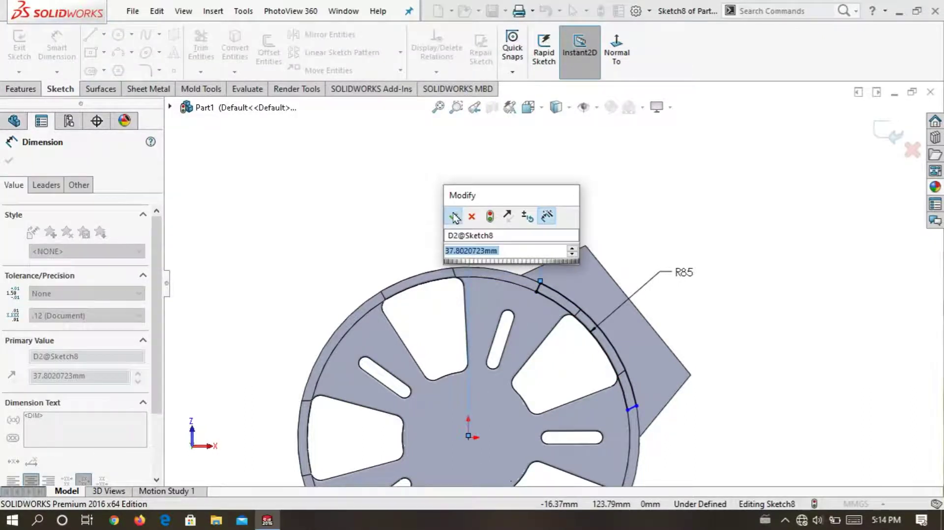
key(Return)
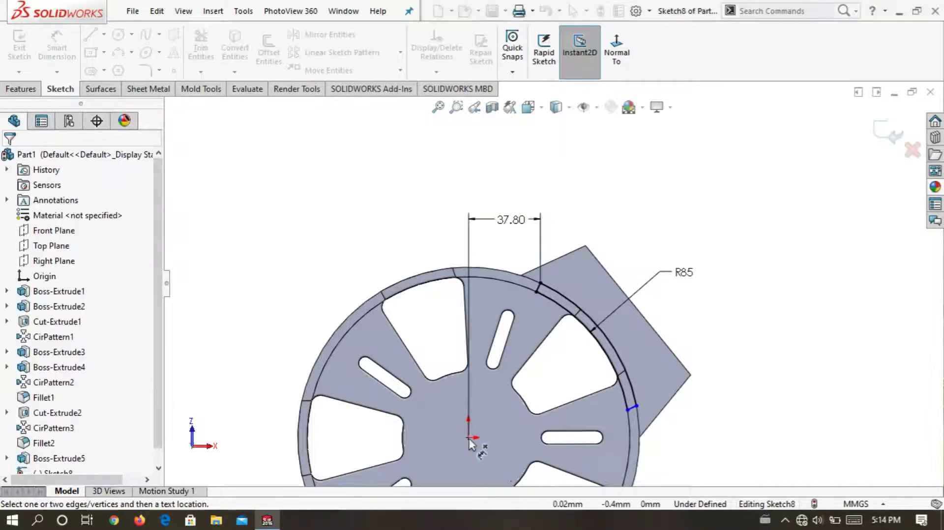
Add the 17.04 and 83.72 dimensions to fully define Sketch8, then exit the sketch.
click(469, 438)
click(636, 406)
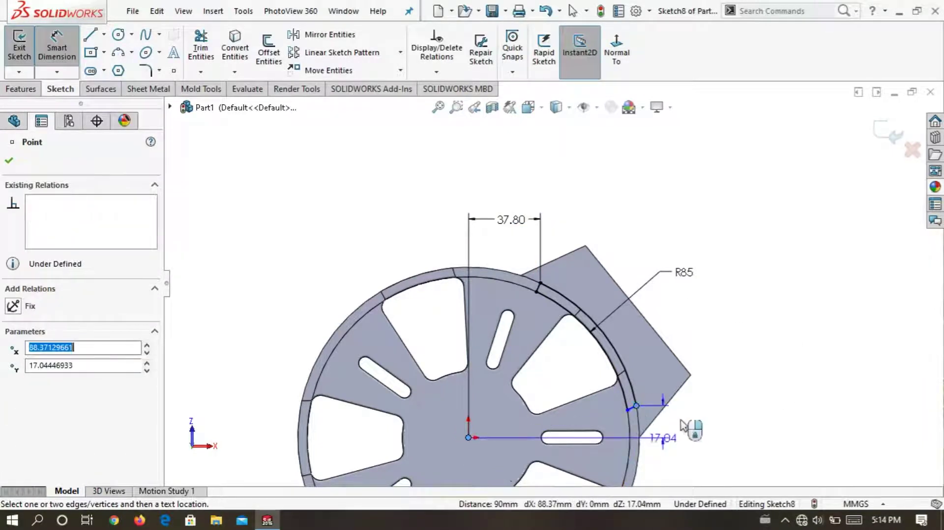
click(741, 435)
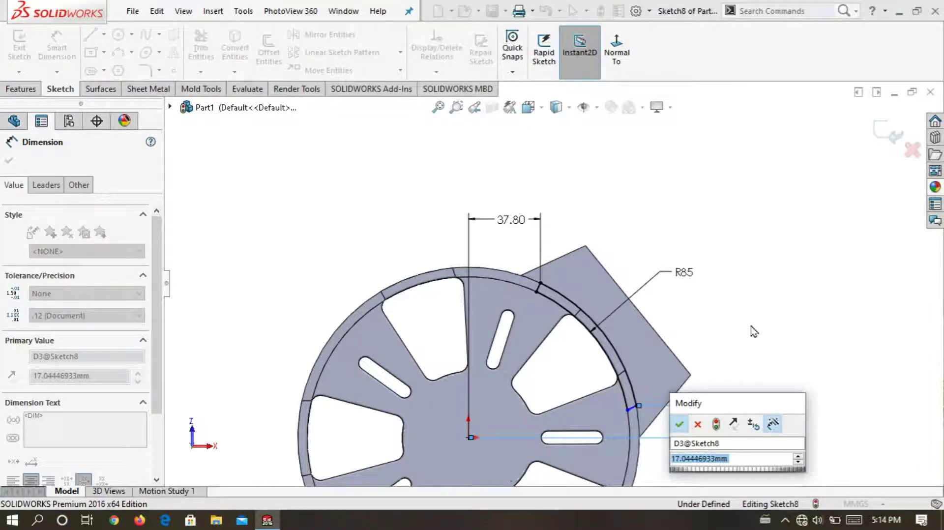
key(Return)
key(Escape)
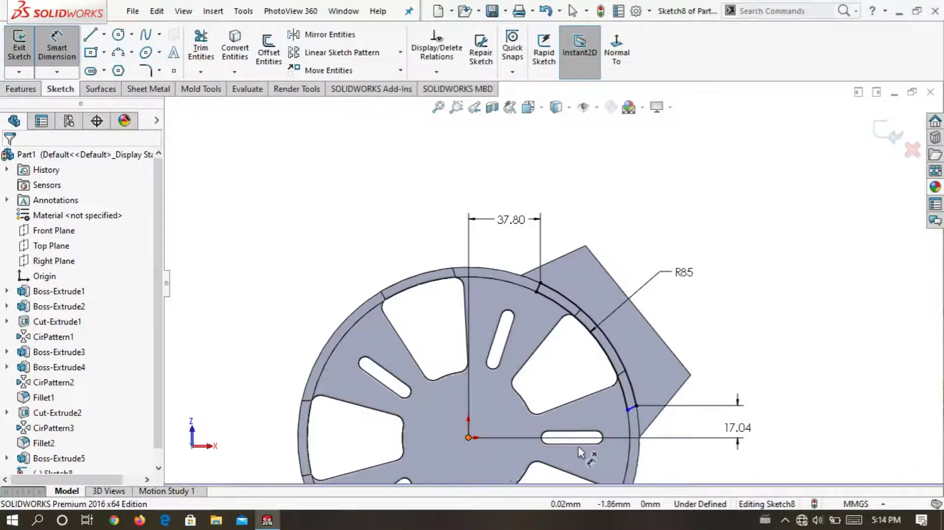
click(627, 409)
scroll(629, 417, up, 2)
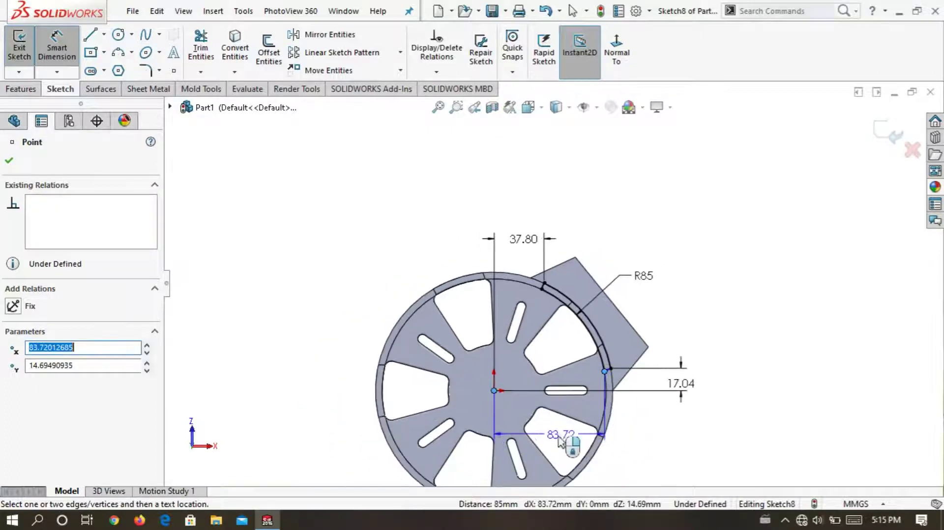
click(552, 435)
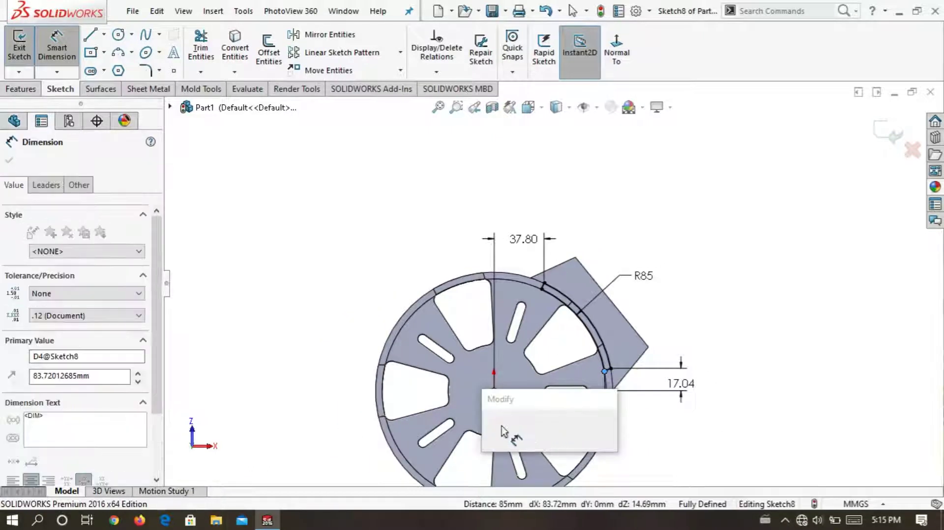
key(Return)
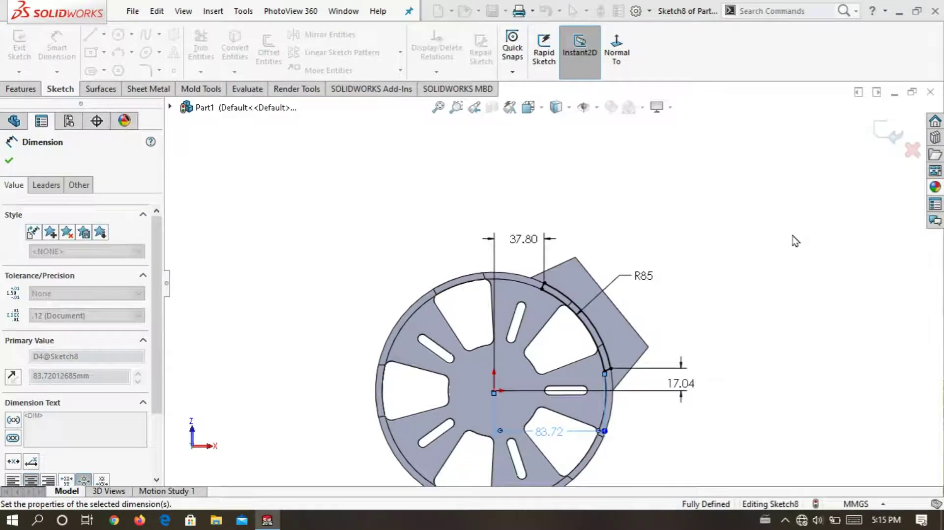
click(807, 234)
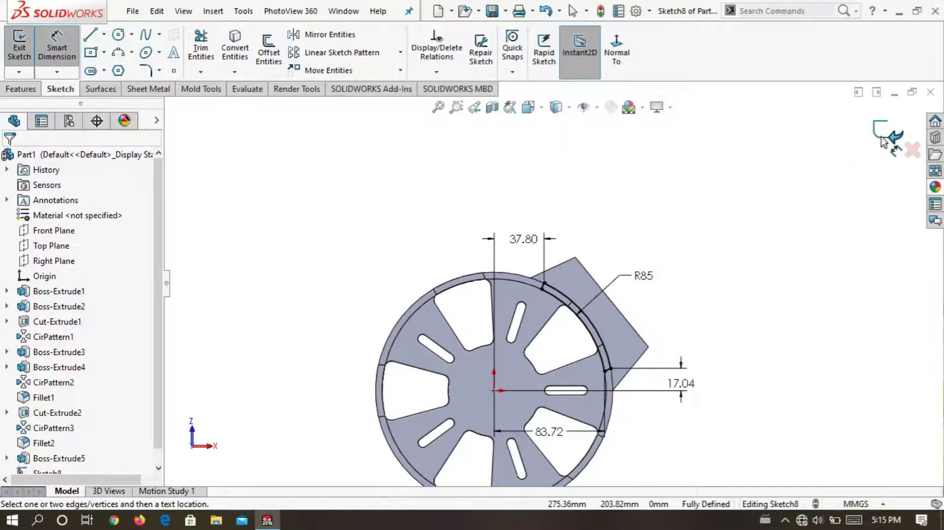
middle_drag(883, 143, 747, 249)
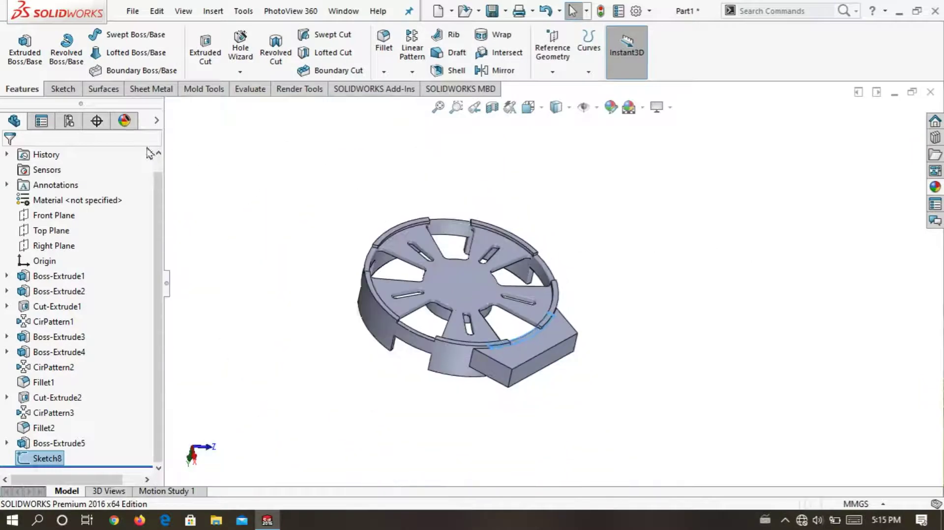
Extrude Sketch8 in reverse, Up To Surface on the side block's face, as Boss-Extrude6.
click(44, 58)
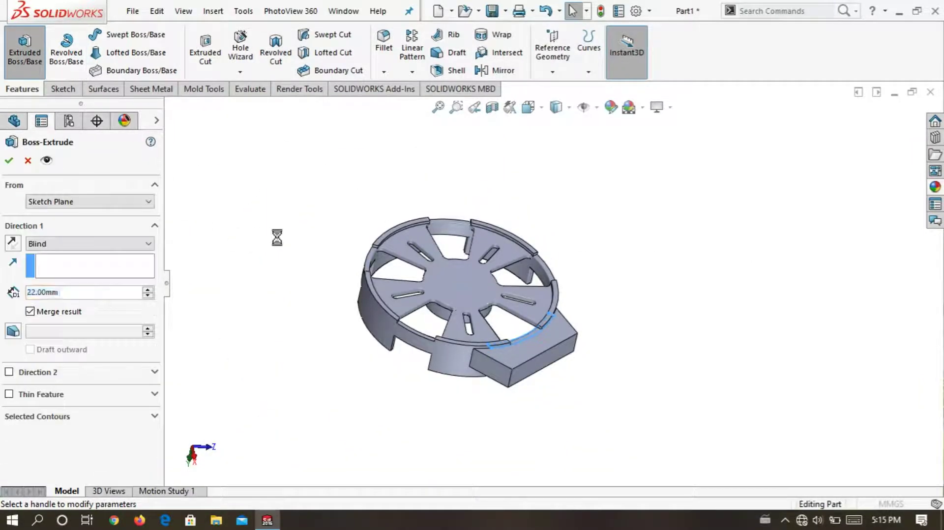
mouse_move(274, 234)
middle_down()
mouse_move(409, 415)
mouse_move(480, 281)
middle_up()
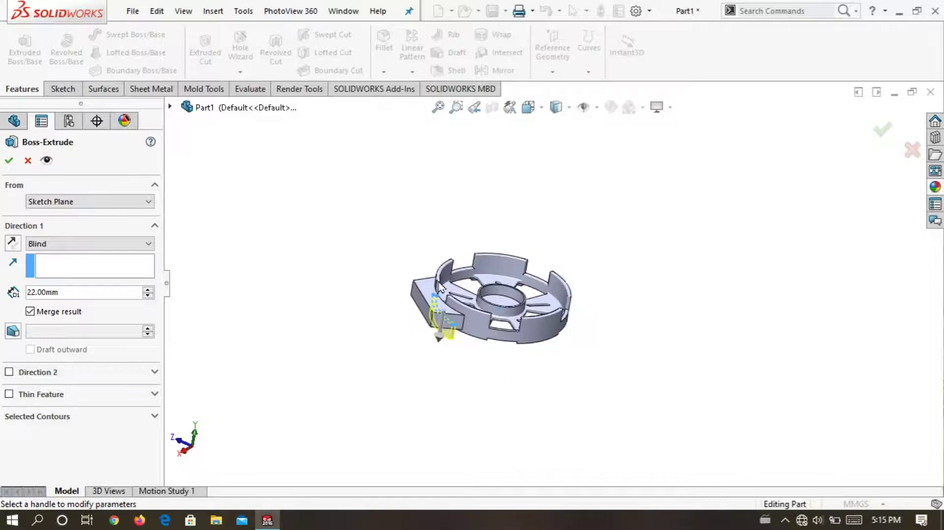
scroll(438, 323, down, 2)
scroll(449, 248, down, 3)
scroll(420, 260, down, 2)
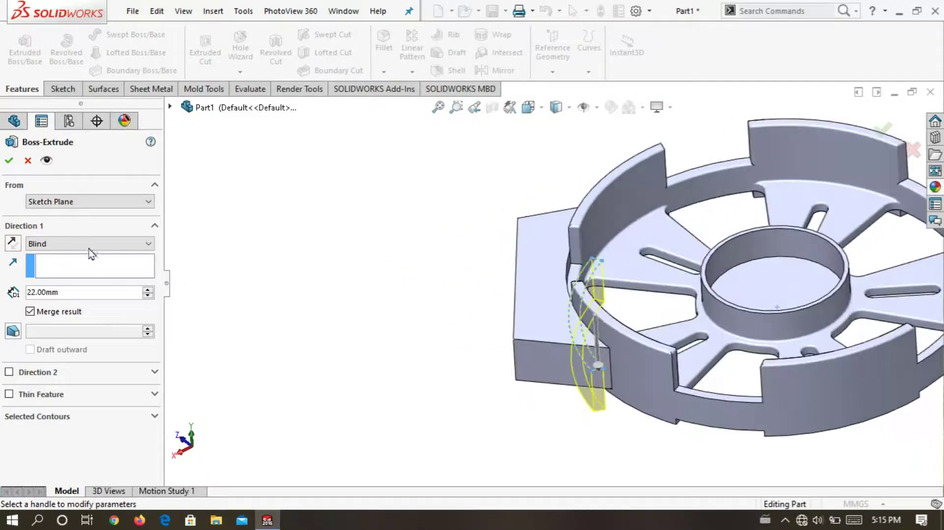
click(11, 243)
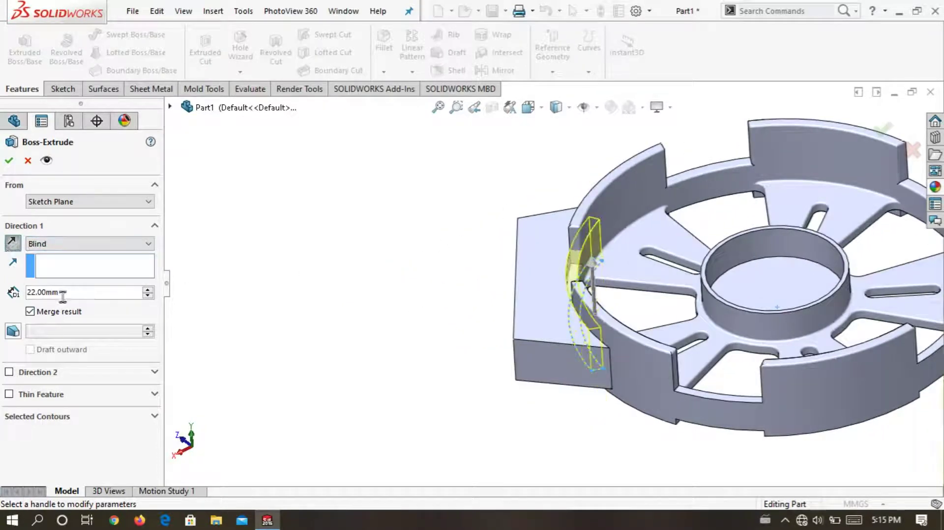
click(90, 243)
click(79, 283)
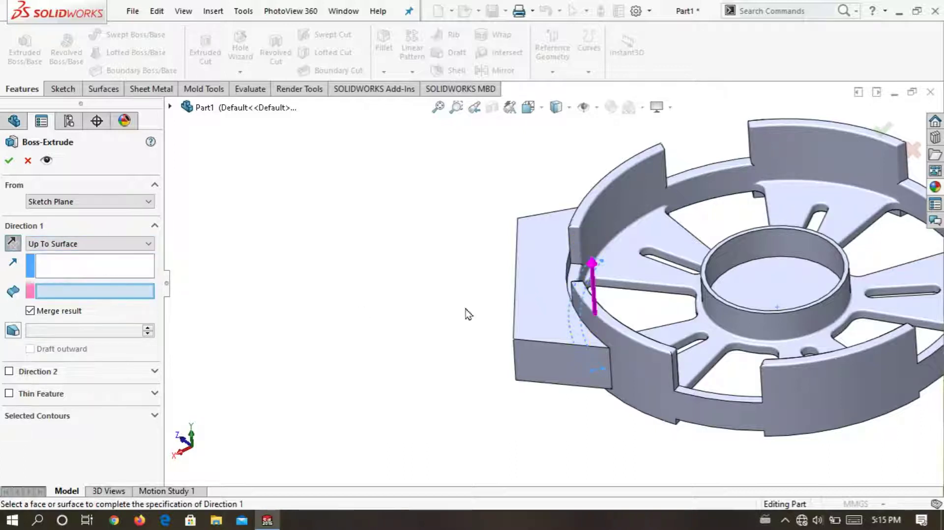
click(553, 279)
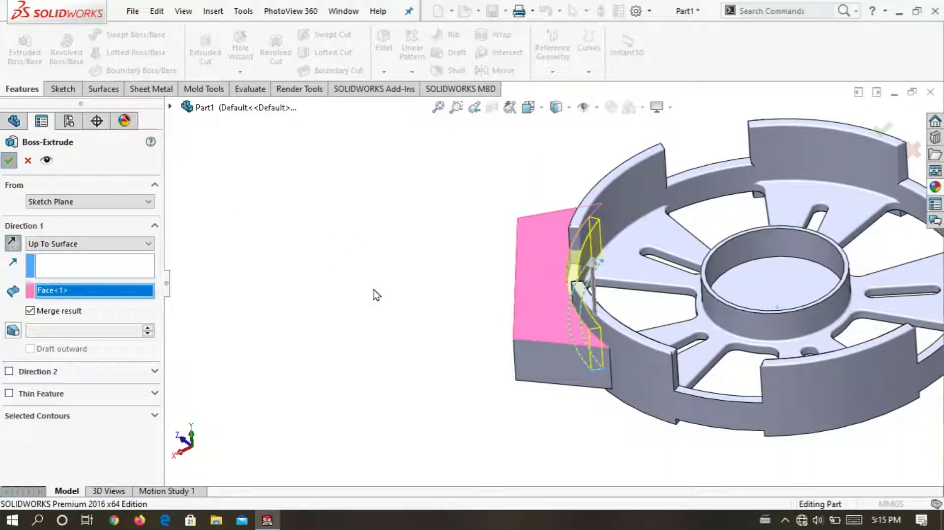
key(Return)
mouse_move(397, 337)
middle_down()
mouse_move(399, 351)
mouse_move(573, 11)
middle_up()
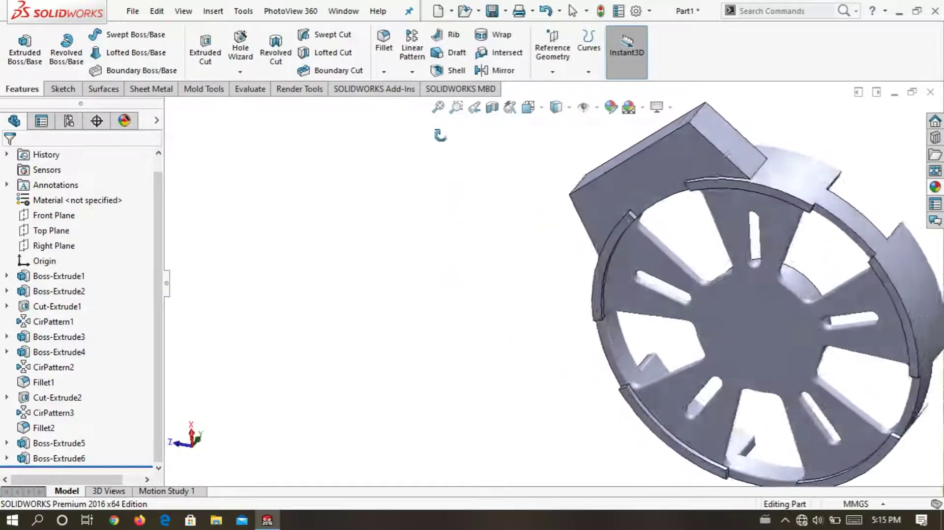
Fit the part to view and open Sketch9 on the side block's outer face.
key(f)
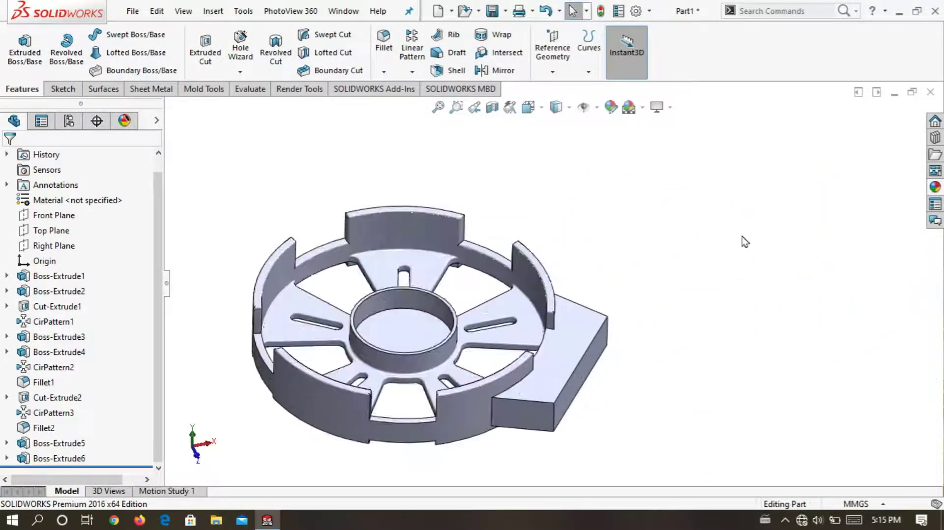
scroll(642, 339, down, 5)
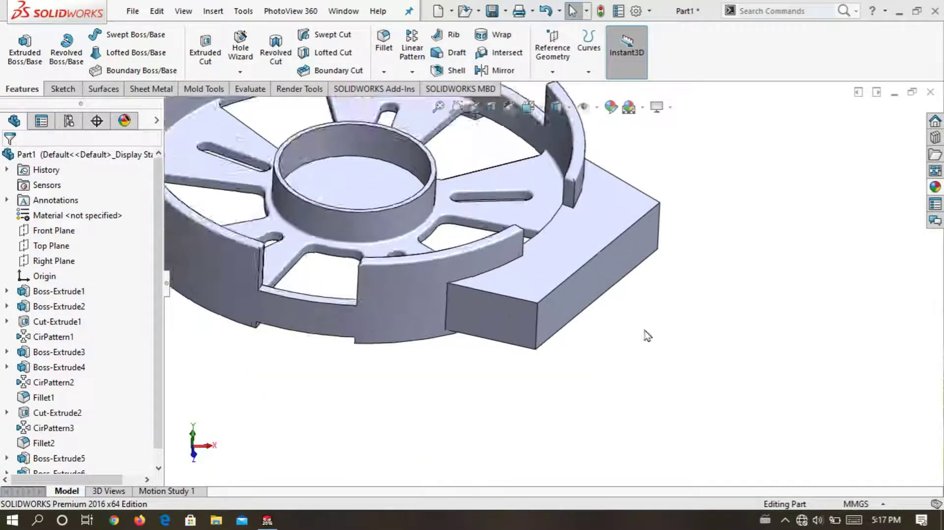
scroll(648, 310, down, 3)
right_click(618, 247)
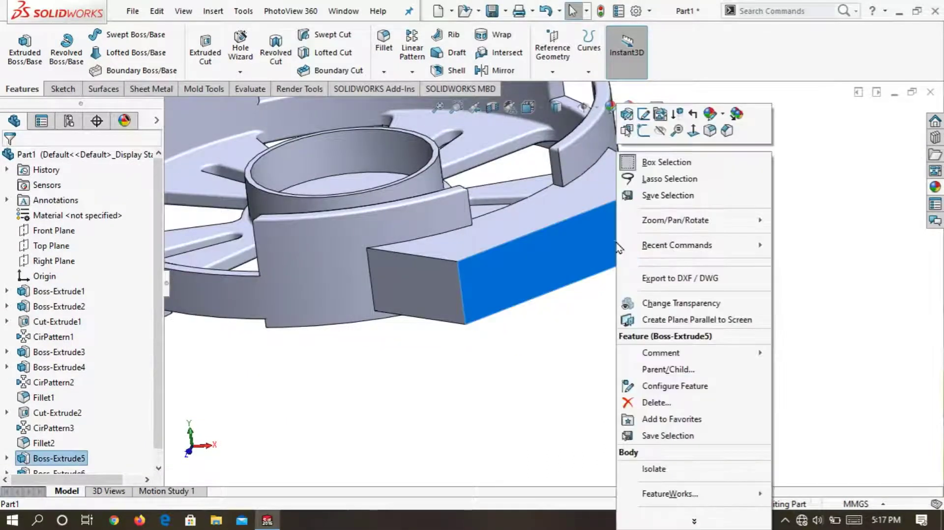
click(643, 130)
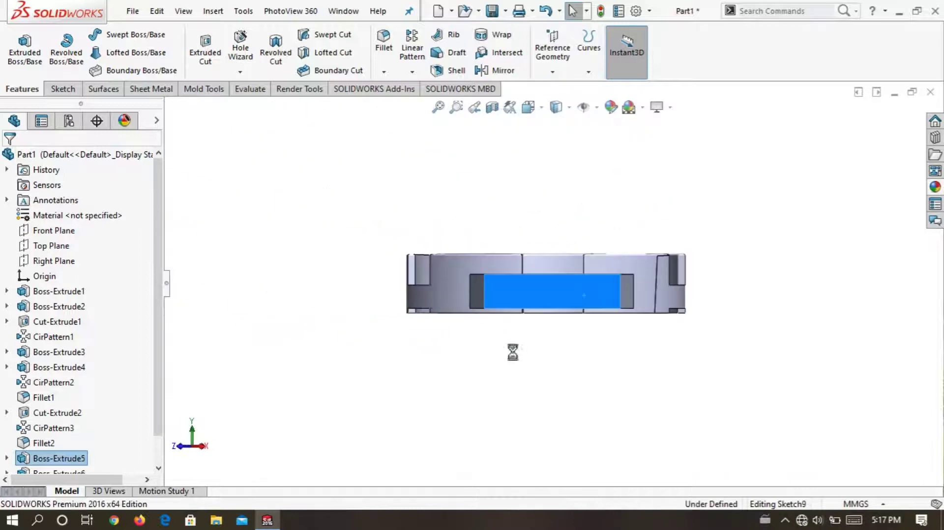
Draw a centre rectangle whose centre sits on the side block's bottom edge.
scroll(549, 301, down, 2)
scroll(560, 315, down, 2)
scroll(541, 330, down, 2)
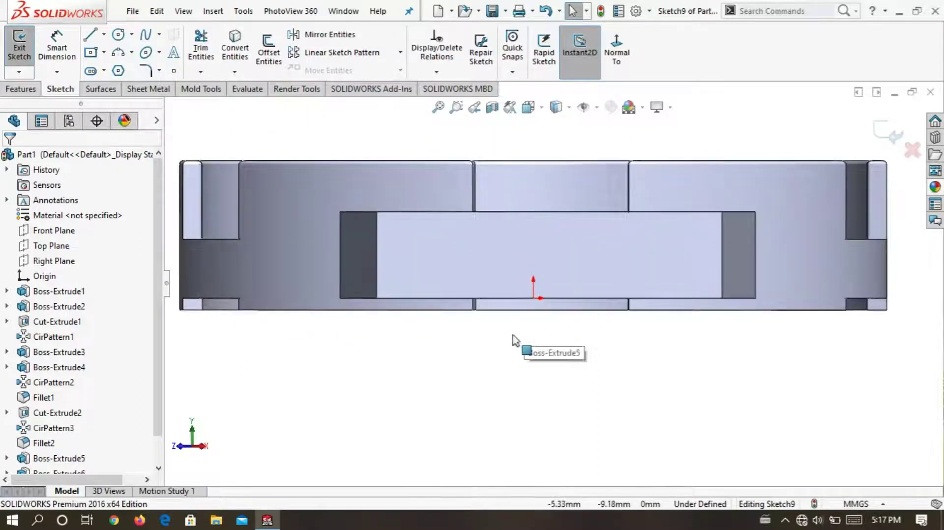
click(91, 53)
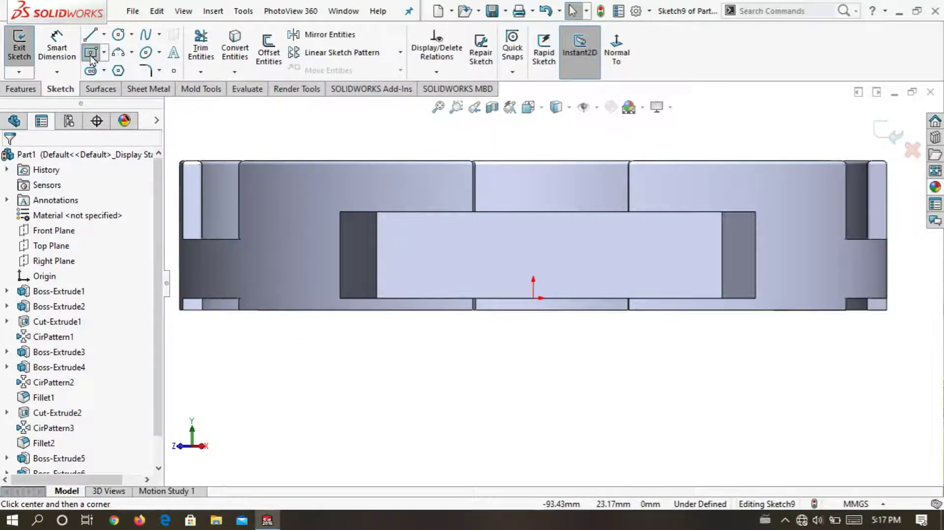
scroll(457, 386, down, 1)
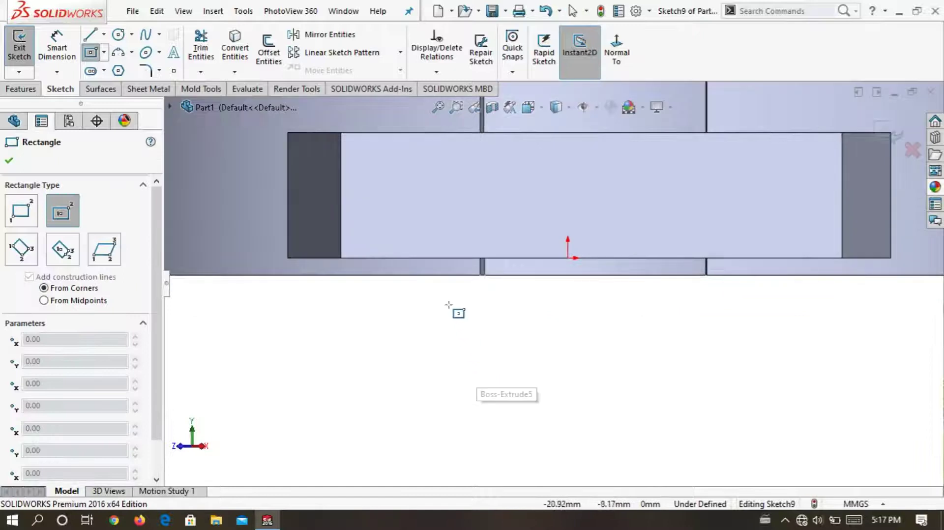
click(424, 258)
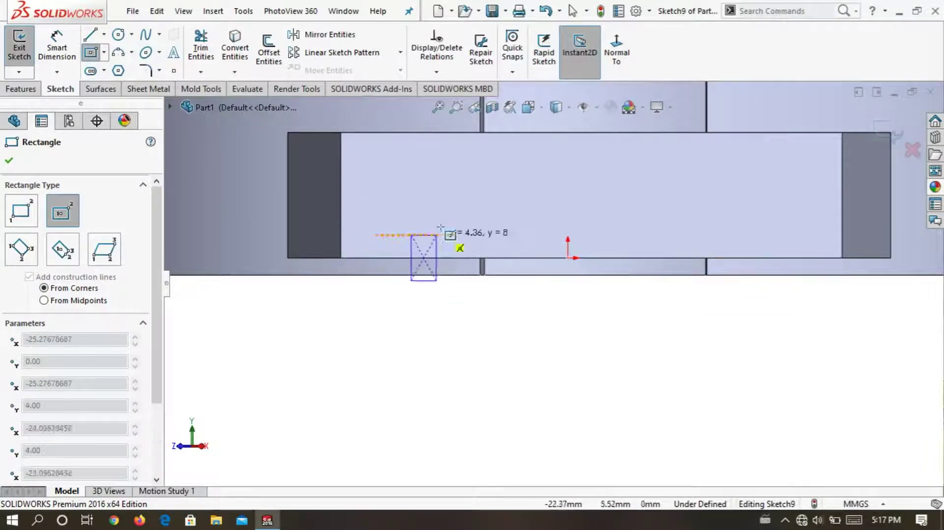
click(461, 201)
scroll(442, 179, down, 1)
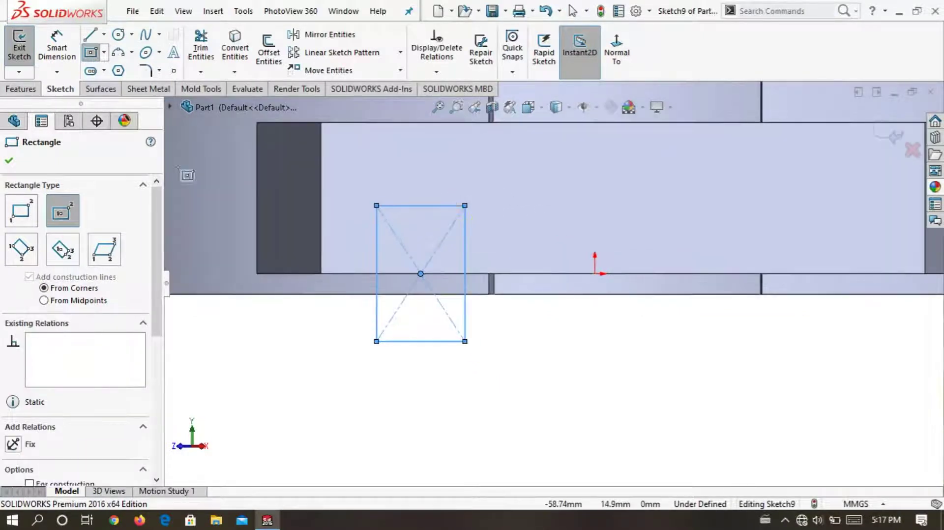
click(58, 59)
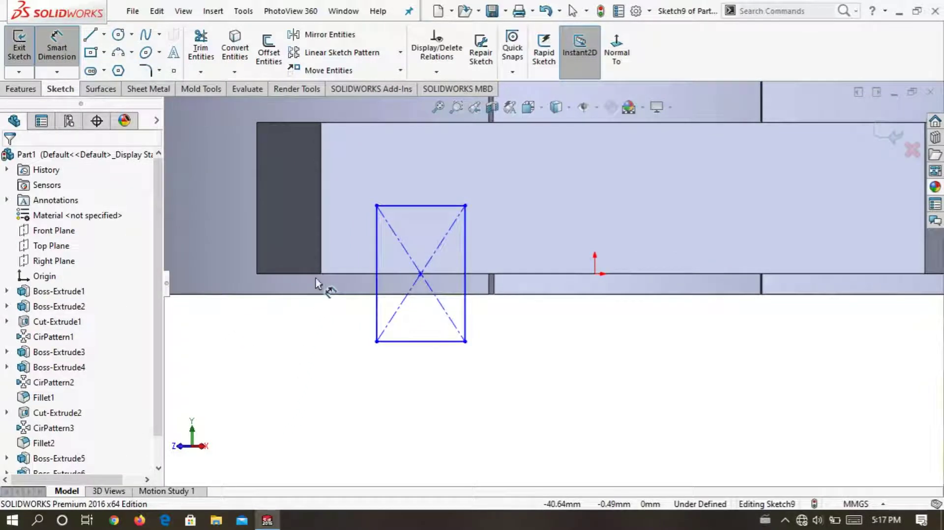
Dimension the rectangle 10 from the block corner and 13.15 wide.
click(376, 341)
click(345, 380)
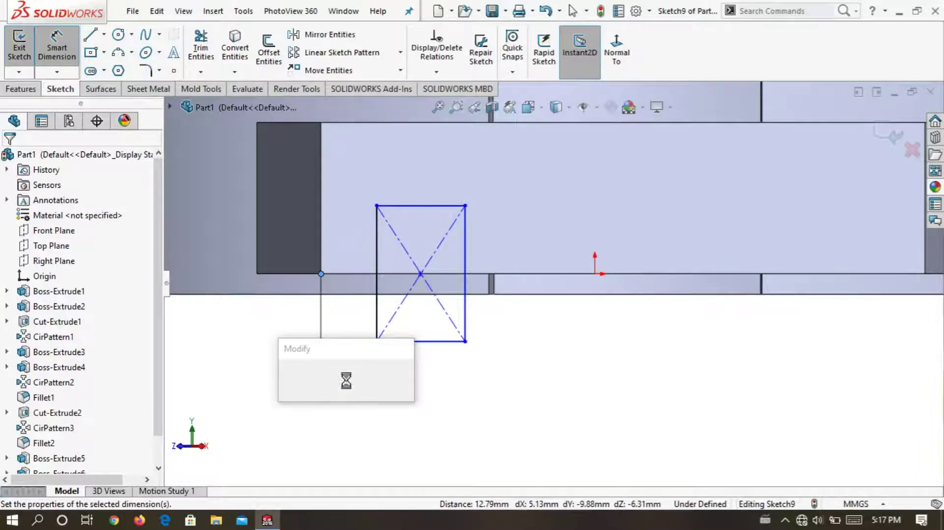
text(10)
key(Return)
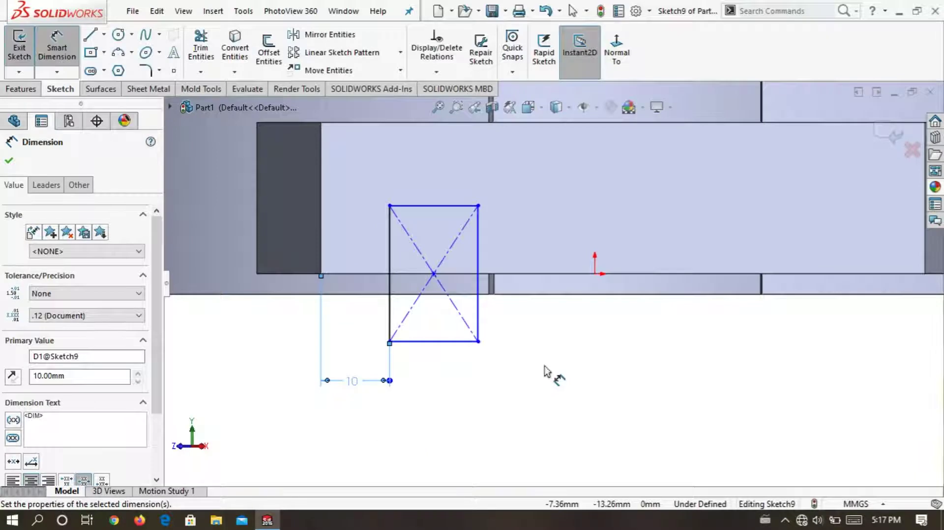
key(Escape)
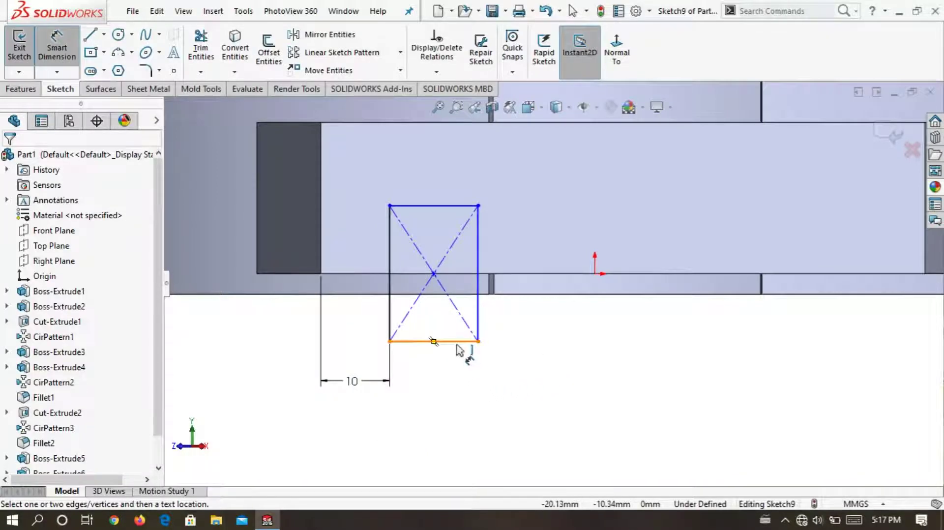
click(450, 343)
click(436, 389)
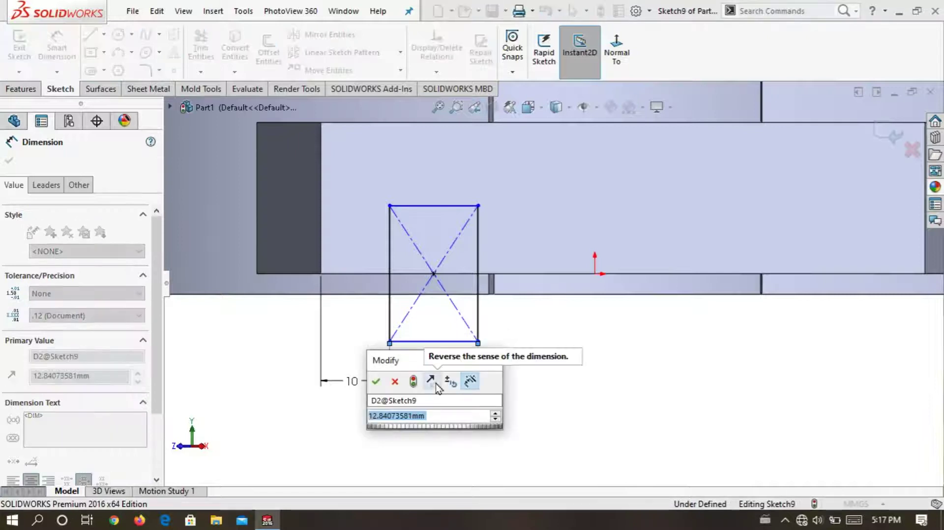
text(1)
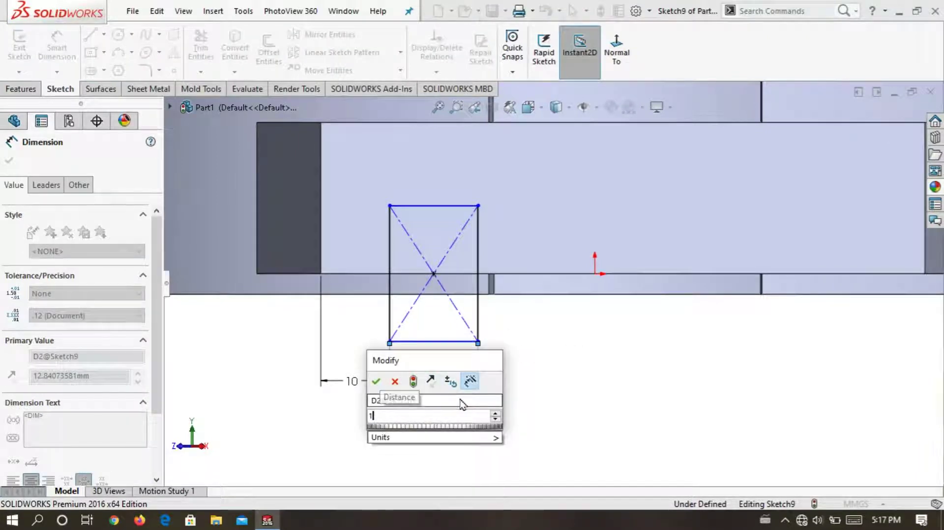
text(3.15)
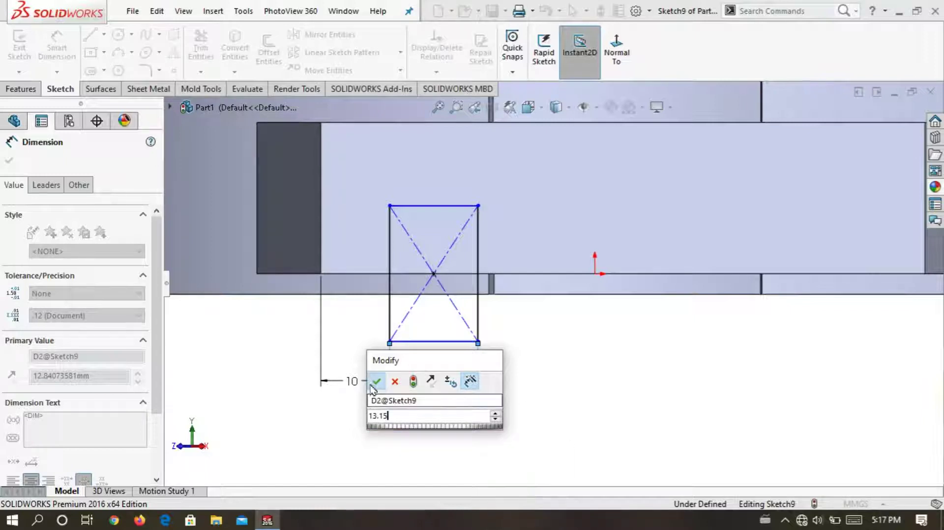
key(Escape)
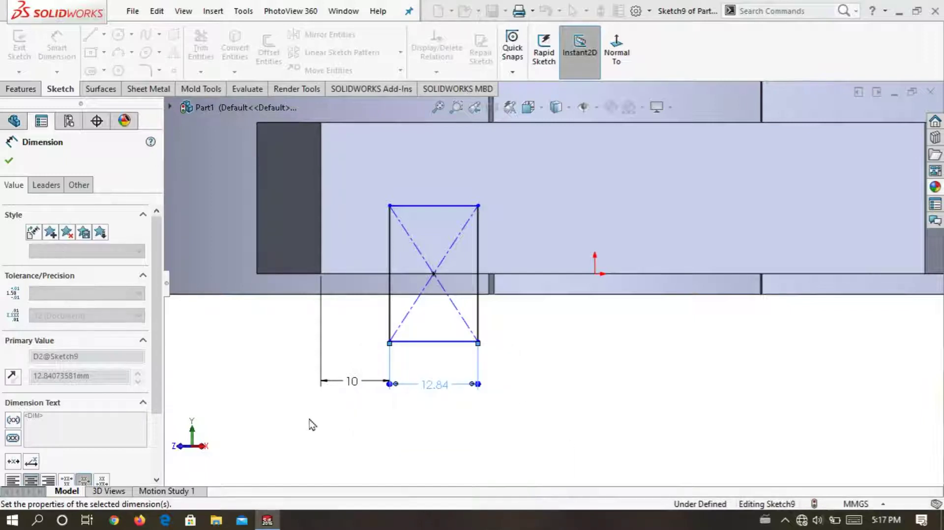
click(287, 427)
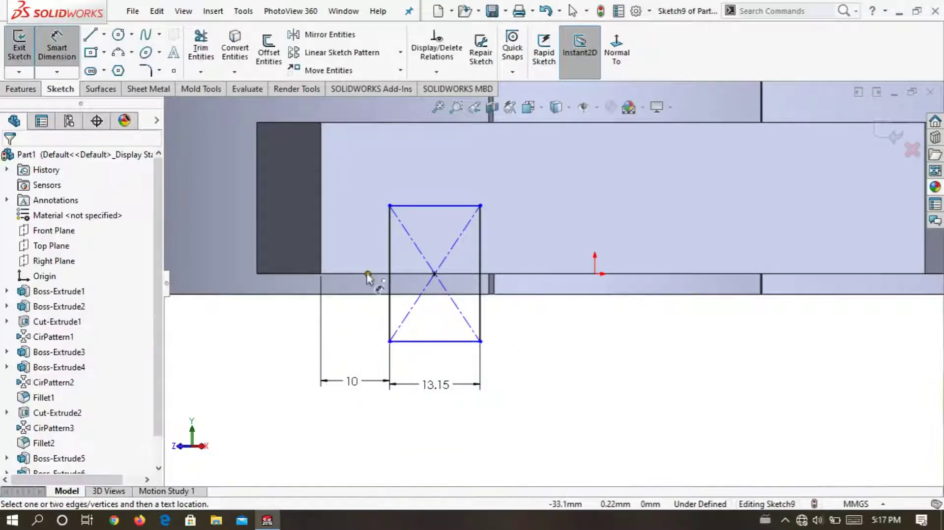
Set the rectangle's top 12.80 above the block edge, fully defining the sketch.
click(390, 205)
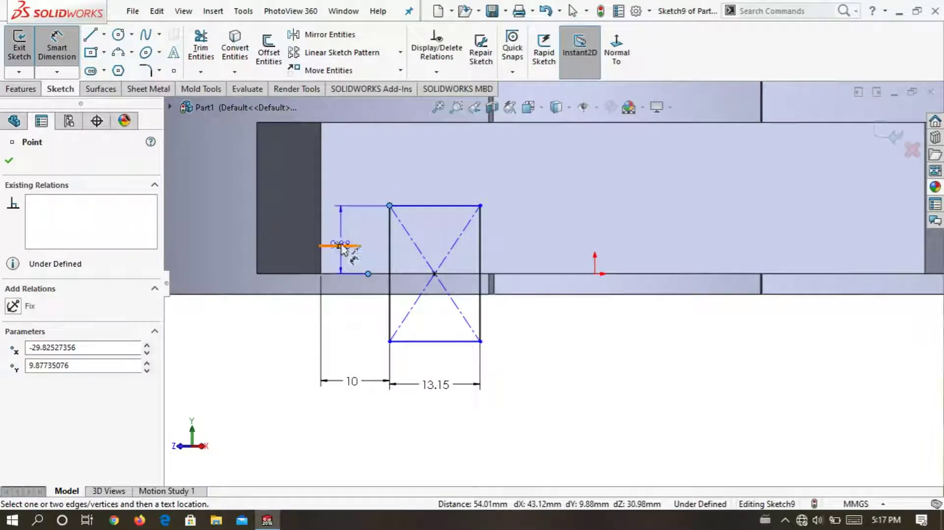
click(239, 241)
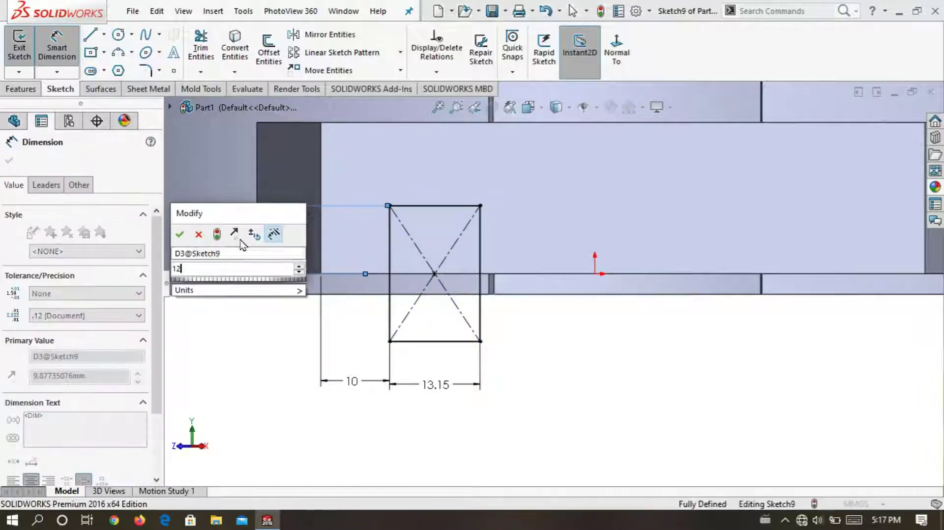
text(12.8)
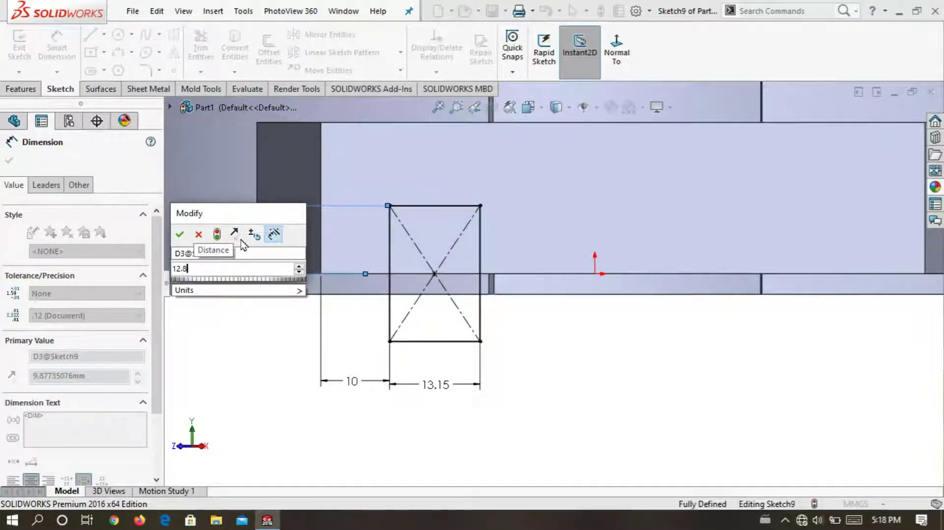
key(Return)
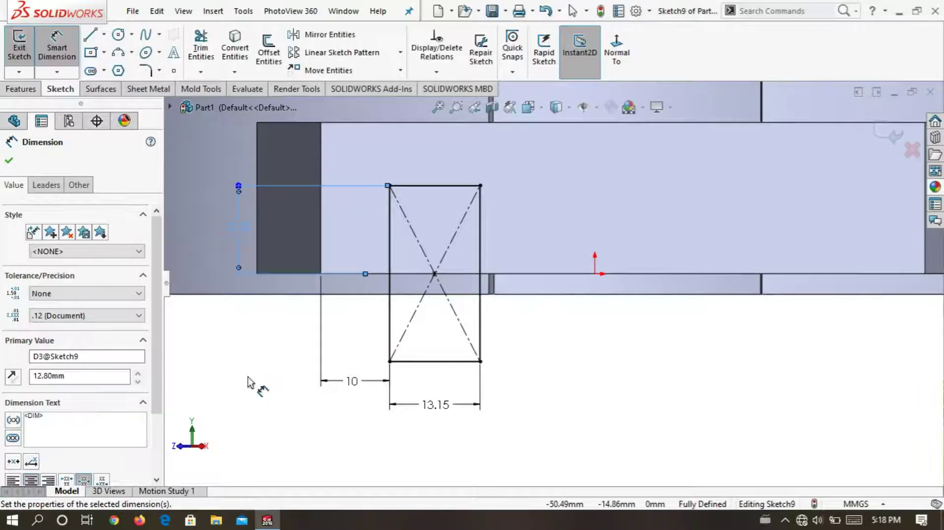
key(Escape)
Draw a vertical construction centerline from the origin downward.
key(f)
scroll(615, 211, down, 2)
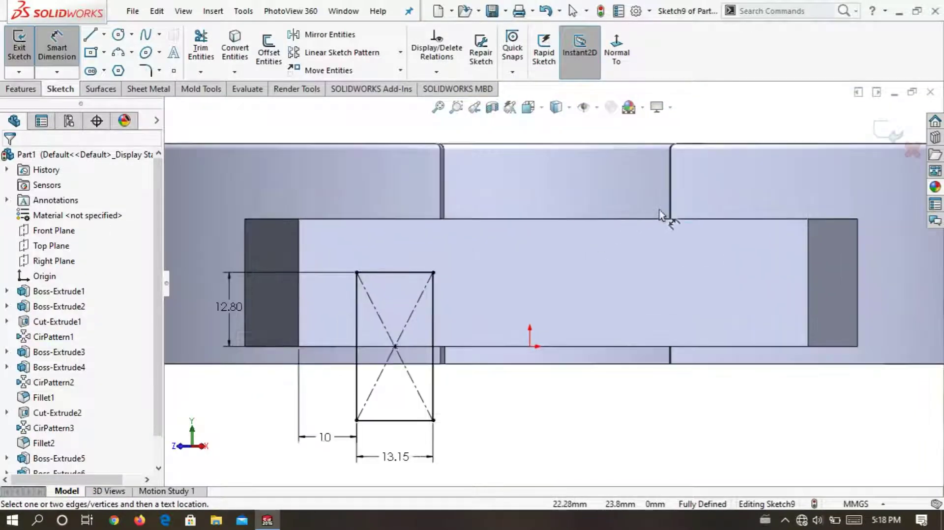
click(105, 34)
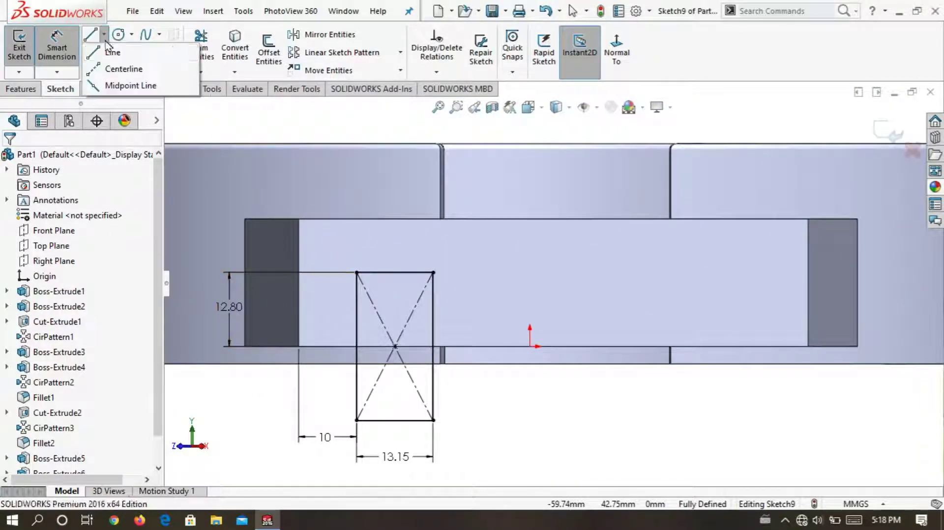
click(93, 67)
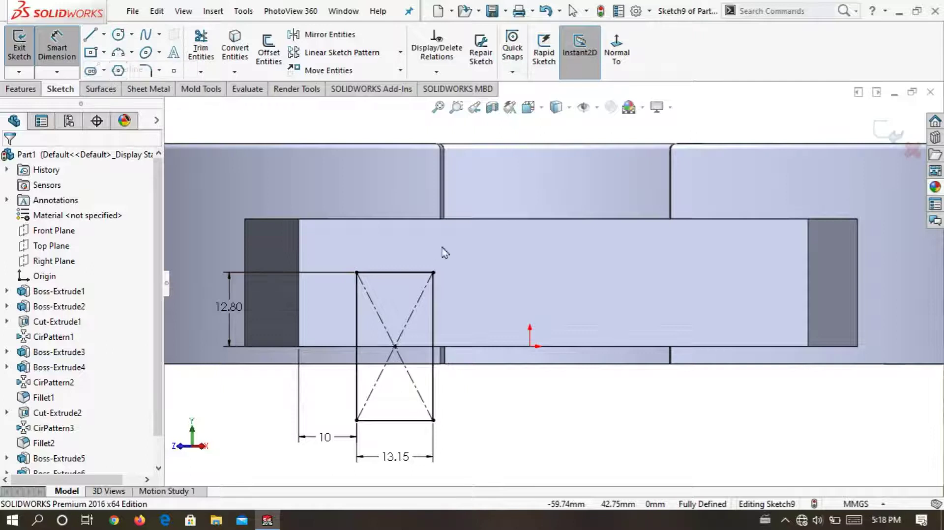
click(530, 346)
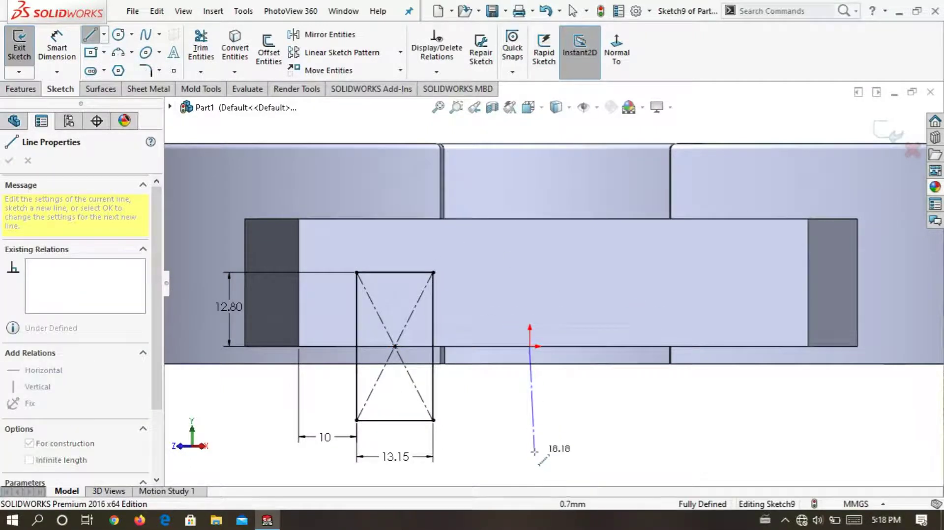
right_click(499, 366)
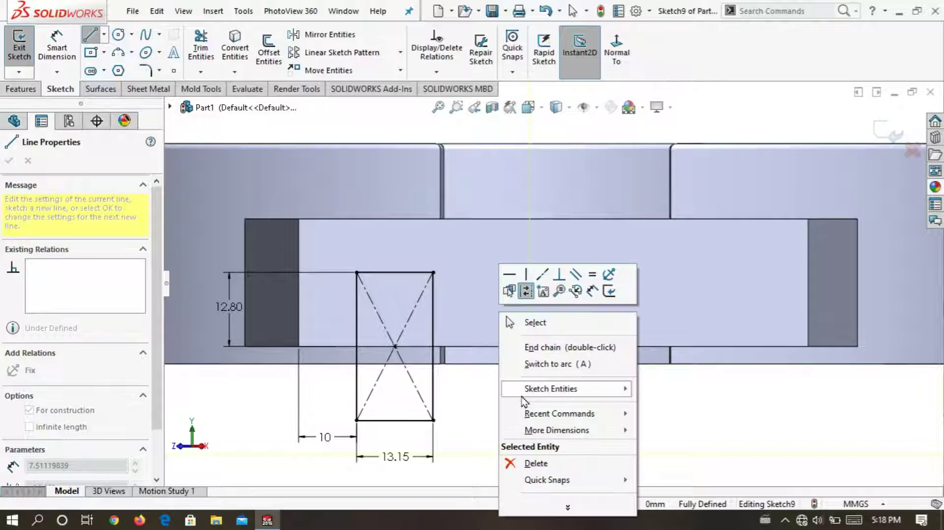
click(578, 348)
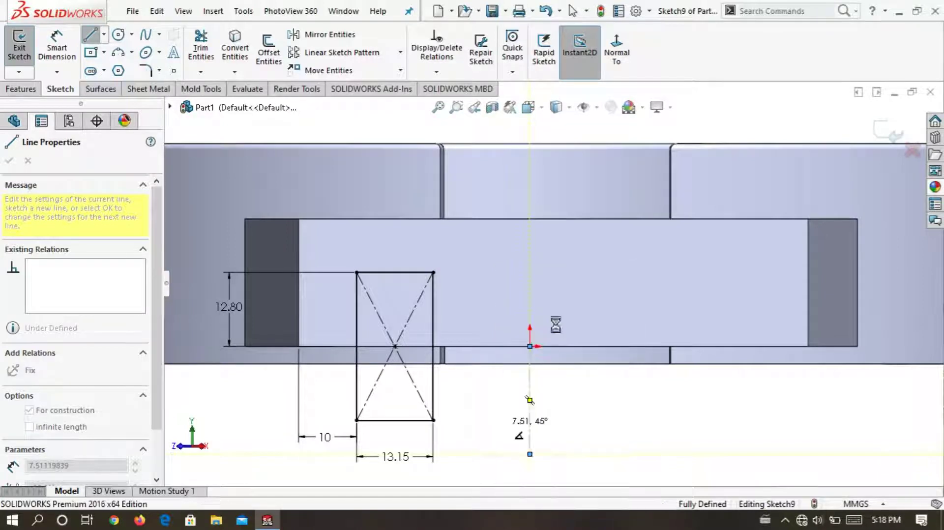
key(Escape)
scroll(501, 399, up, 2)
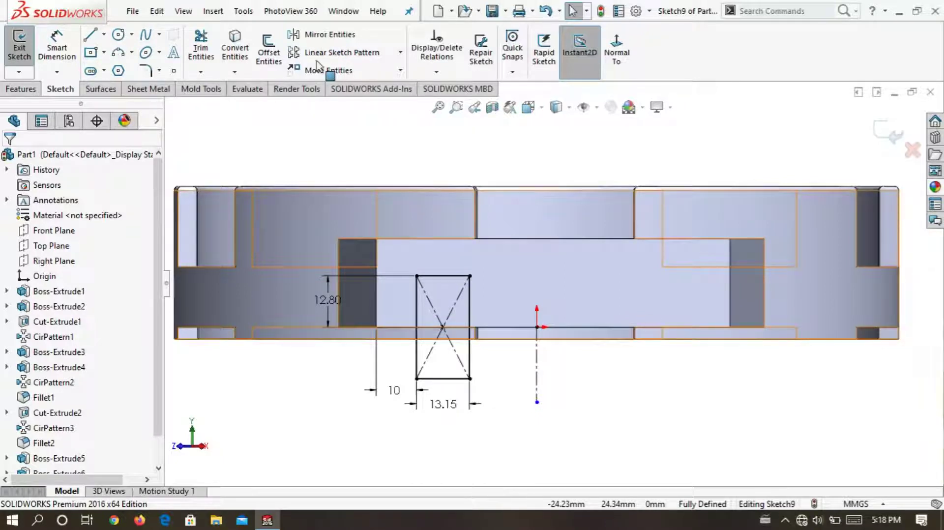
Mirror the rectangle across the centerline into a second rectangle and exit the sketch.
click(324, 34)
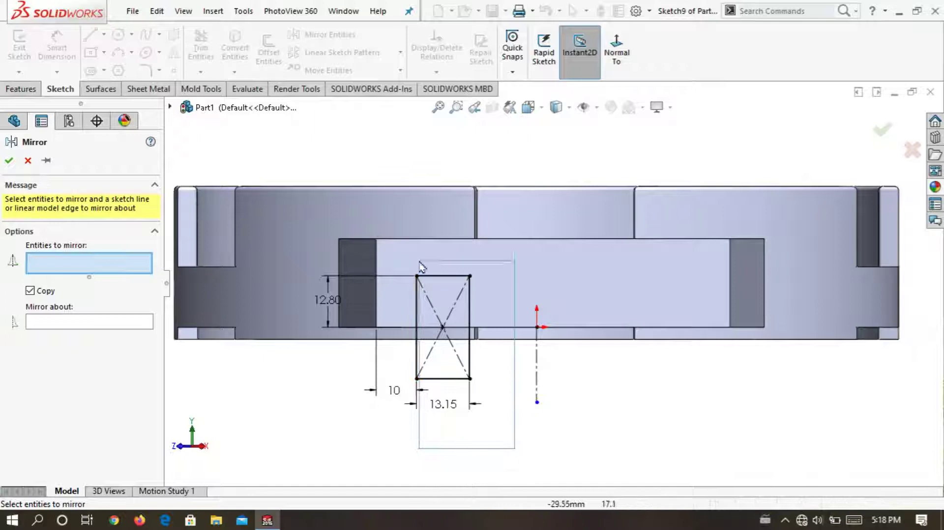
drag(517, 453, 379, 237)
click(113, 397)
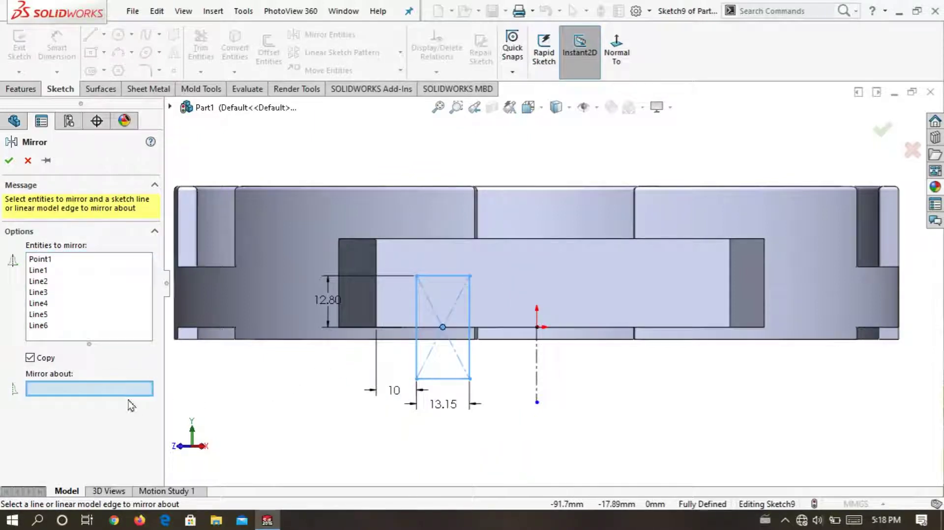
click(537, 364)
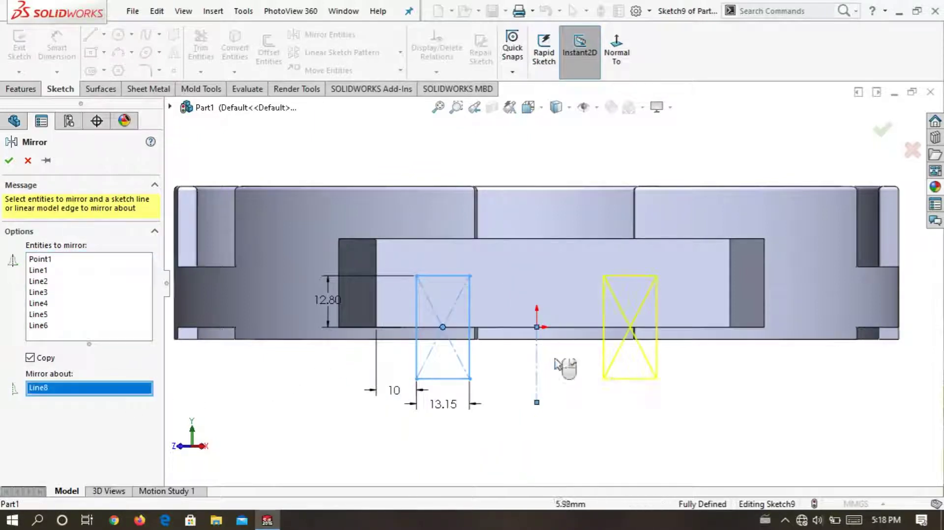
click(10, 162)
key(f)
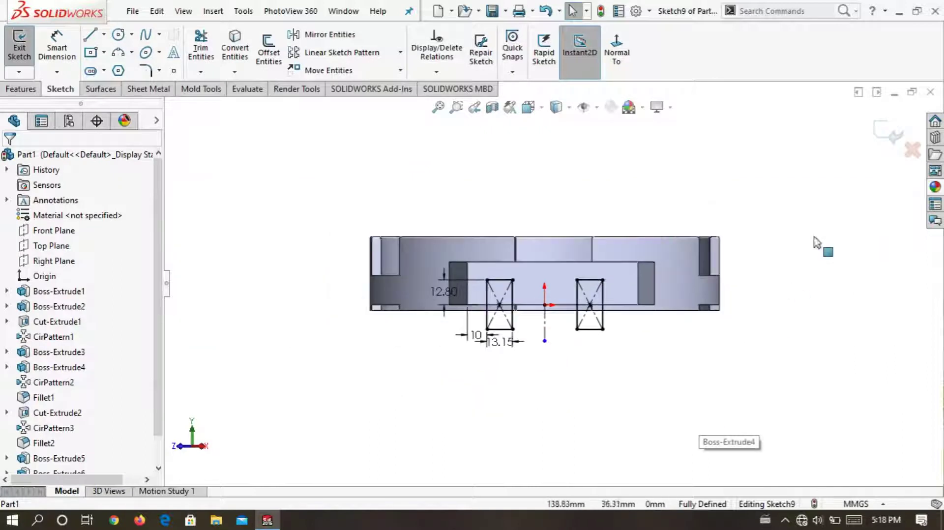
key(ctrl+7)
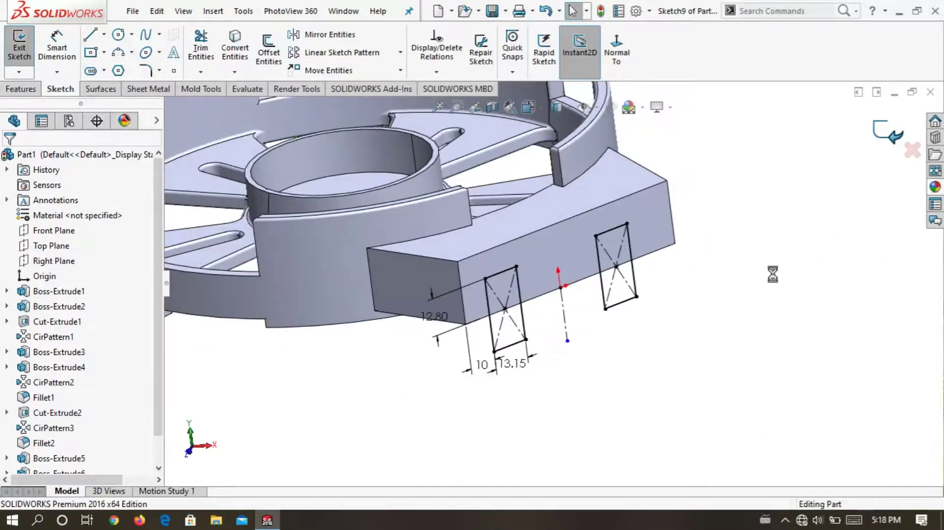
key(f)
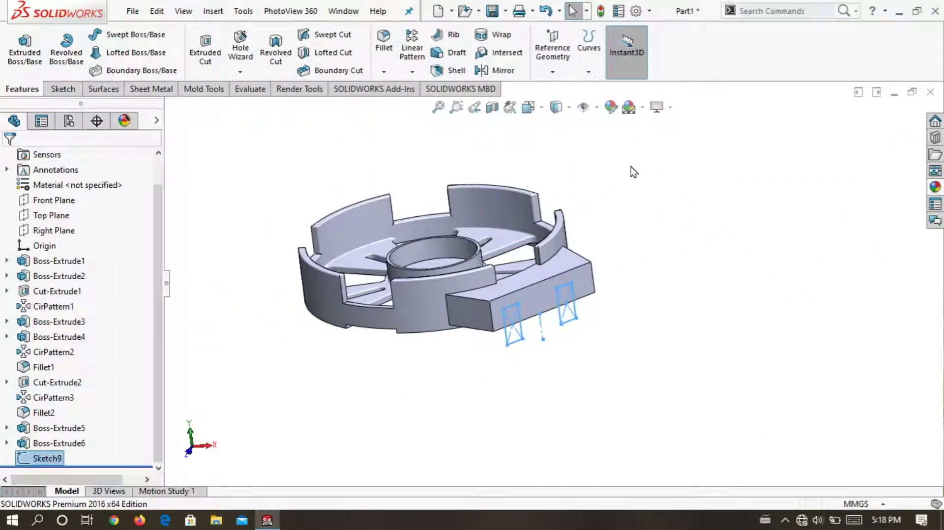
Extrude-cut the two rectangles Up To Surface, stopping at the rim's outer face.
click(205, 51)
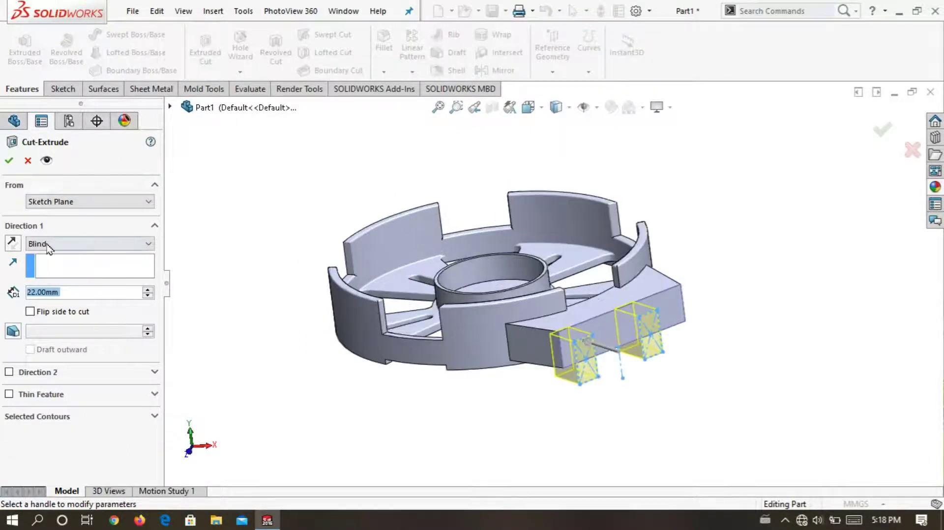
click(49, 248)
click(81, 301)
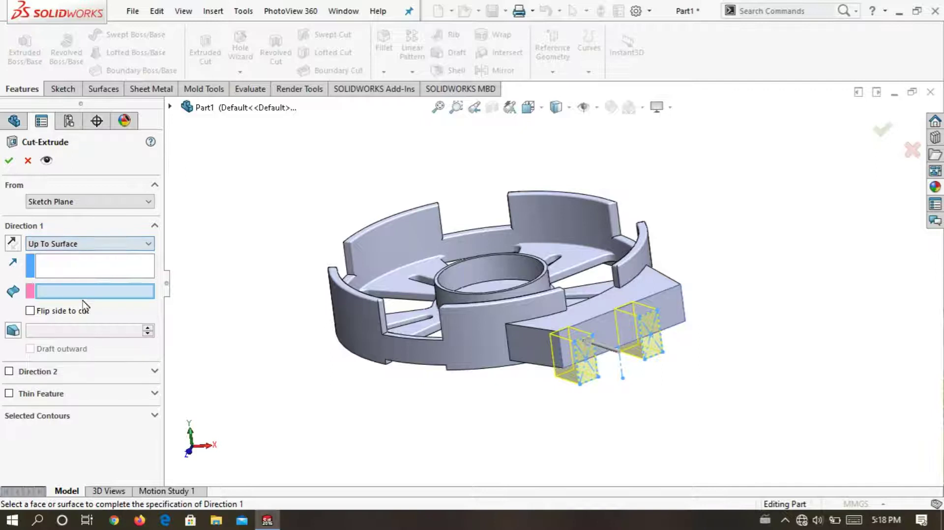
click(481, 344)
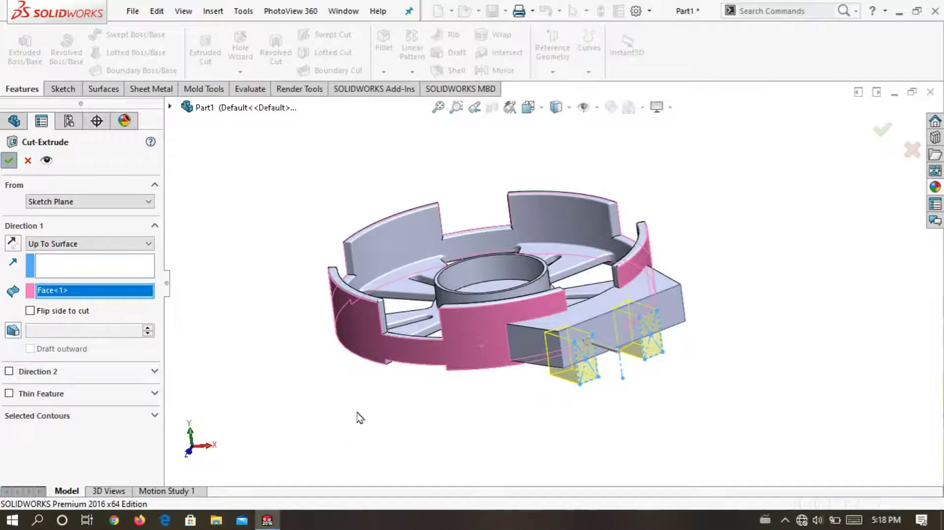
key(Return)
Orbit the model to inspect the two new notches in the side boss.
scroll(696, 331, down, 2)
middle_drag(695, 331, 613, 217)
middle_drag(636, 209, 685, 358)
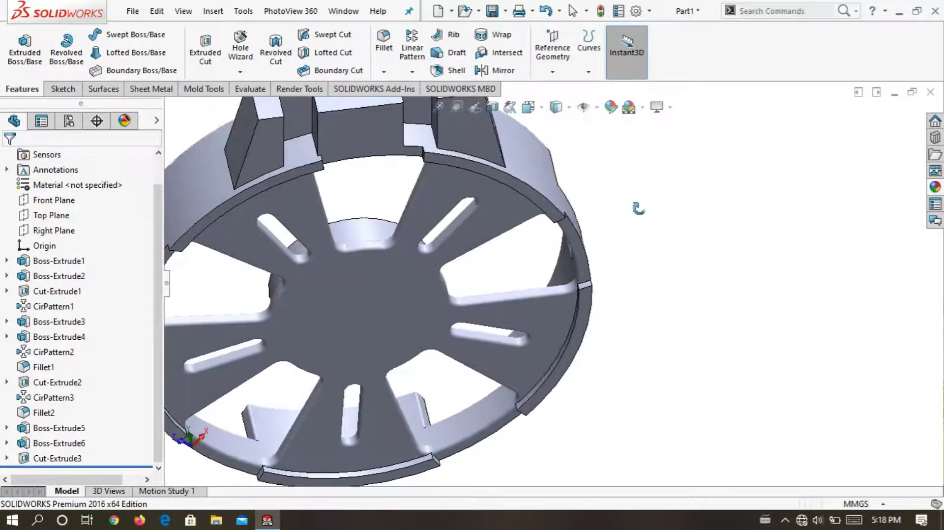
scroll(605, 316, up, 5)
scroll(589, 339, down, 3)
middle_drag(589, 339, 301, 290)
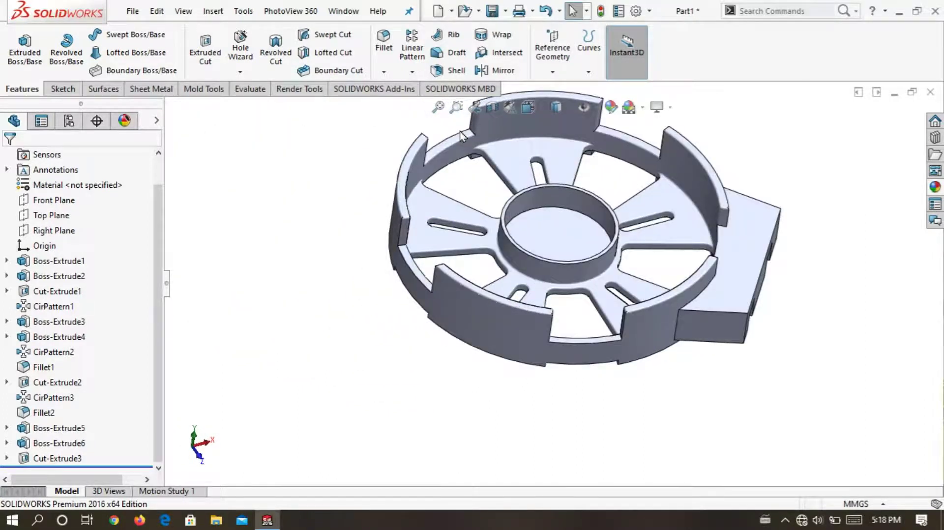
scroll(462, 136, up, 2)
mouse_move(462, 137)
middle_down()
mouse_move(672, 186)
mouse_move(671, 221)
middle_up()
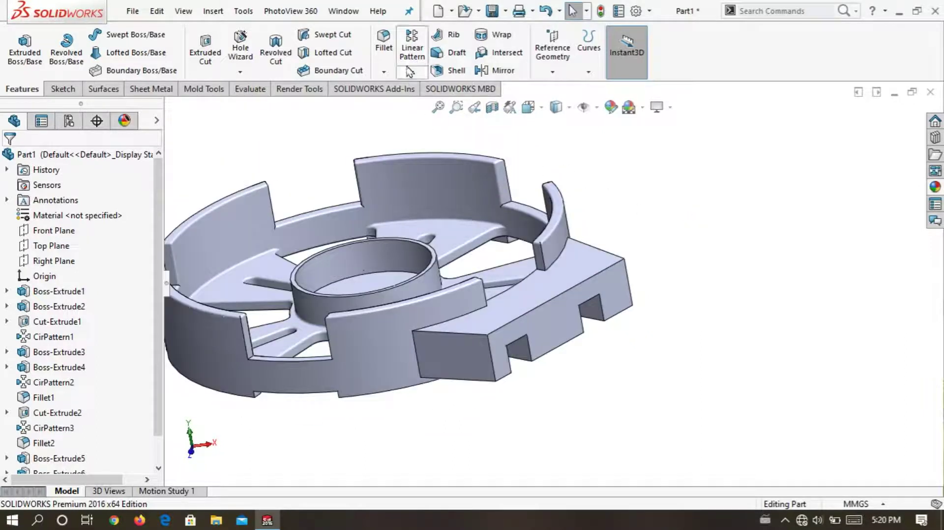
Start a 2 mm fillet on the boss's top face, front end face and another face.
click(385, 42)
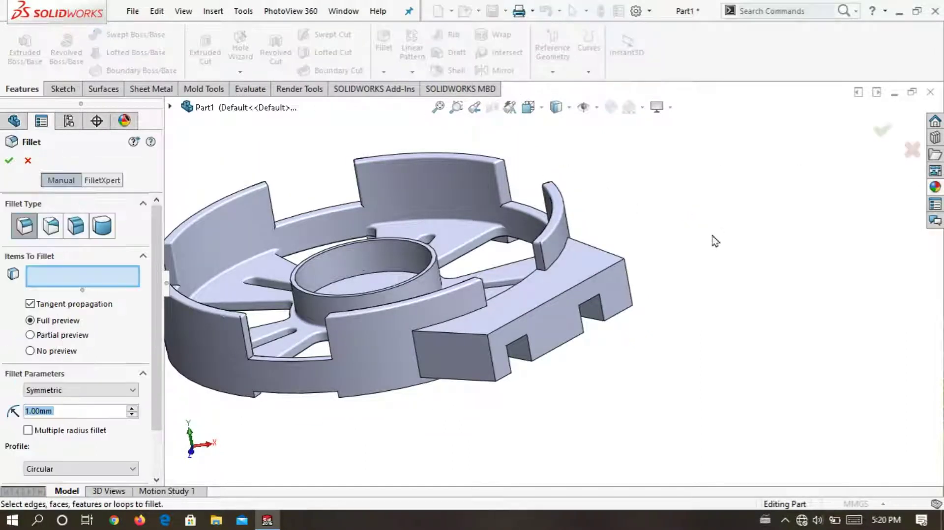
text(2)
key(Return)
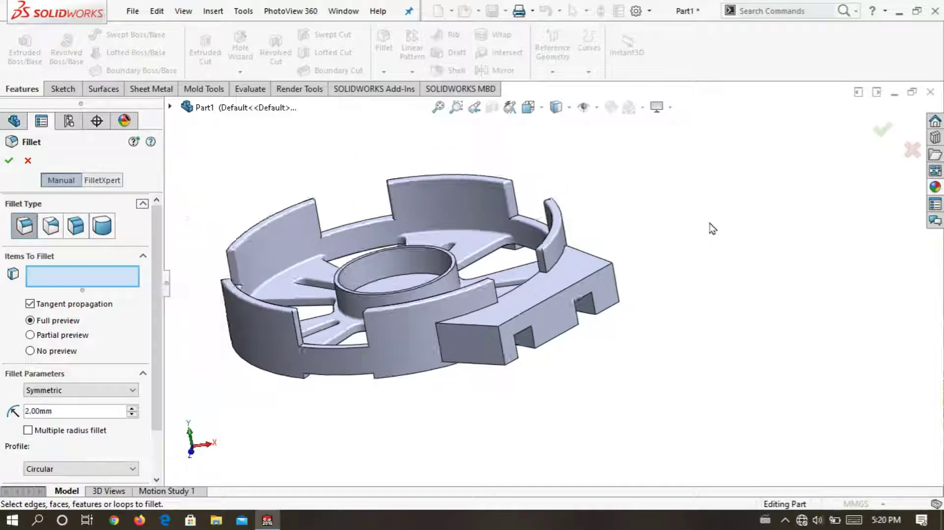
scroll(531, 295, down, 3)
click(534, 300)
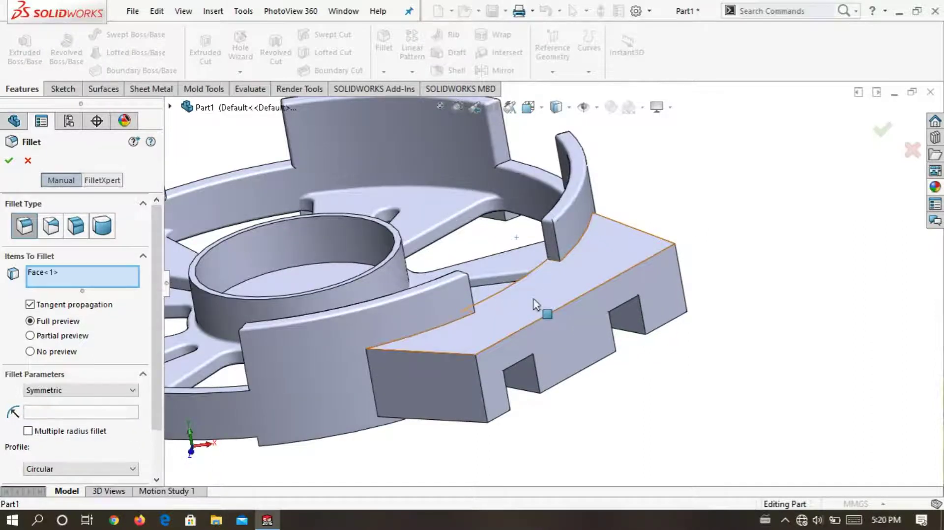
scroll(536, 305, down, 2)
scroll(464, 368, down, 2)
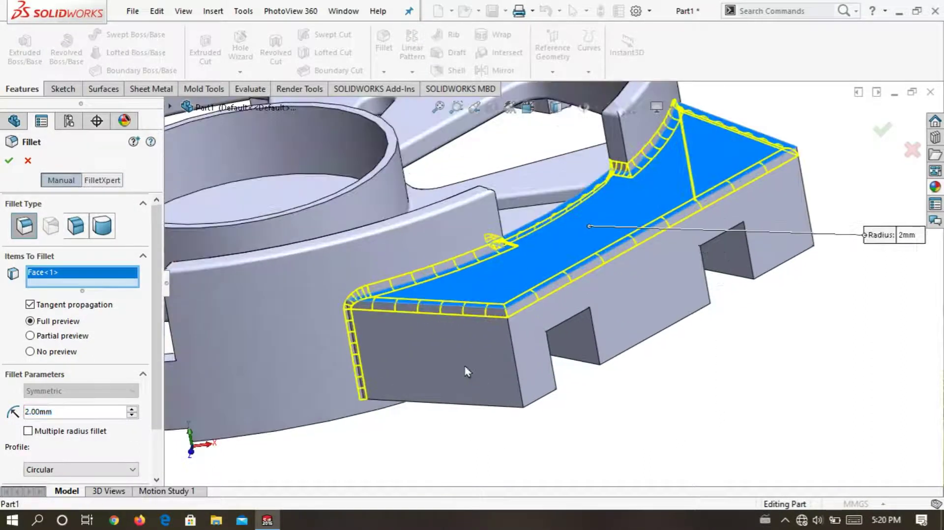
click(465, 366)
scroll(475, 376, up, 2)
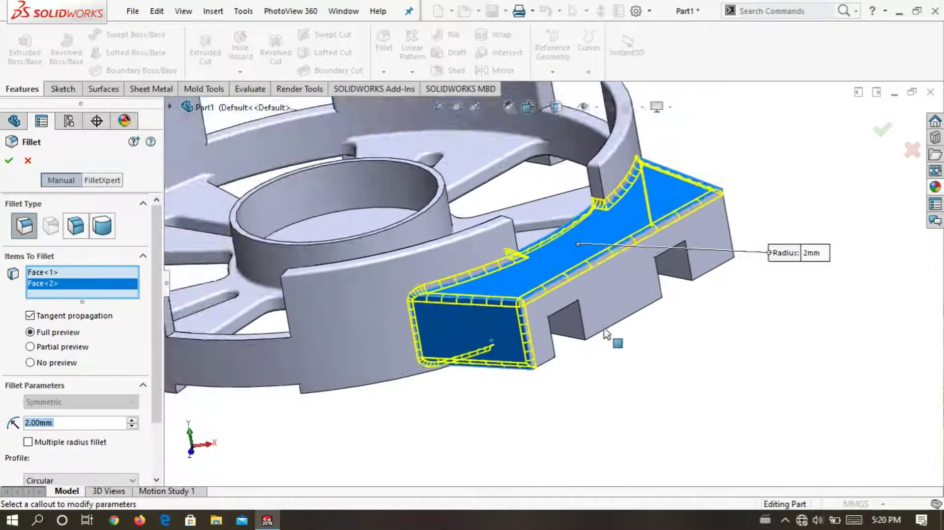
scroll(611, 295, down, 3)
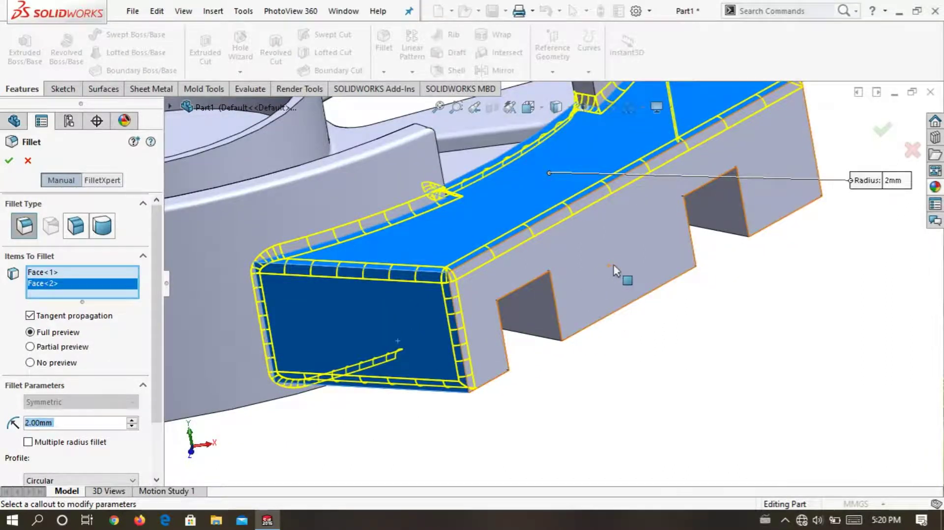
click(614, 270)
Add a boss side face, both notch faces and notch and boss edges to the fillet.
mouse_move(614, 271)
middle_down()
mouse_move(602, 315)
mouse_move(729, 291)
middle_up()
click(634, 238)
mouse_move(643, 242)
middle_down()
mouse_move(629, 310)
mouse_move(596, 331)
mouse_move(609, 180)
mouse_move(360, 254)
middle_up()
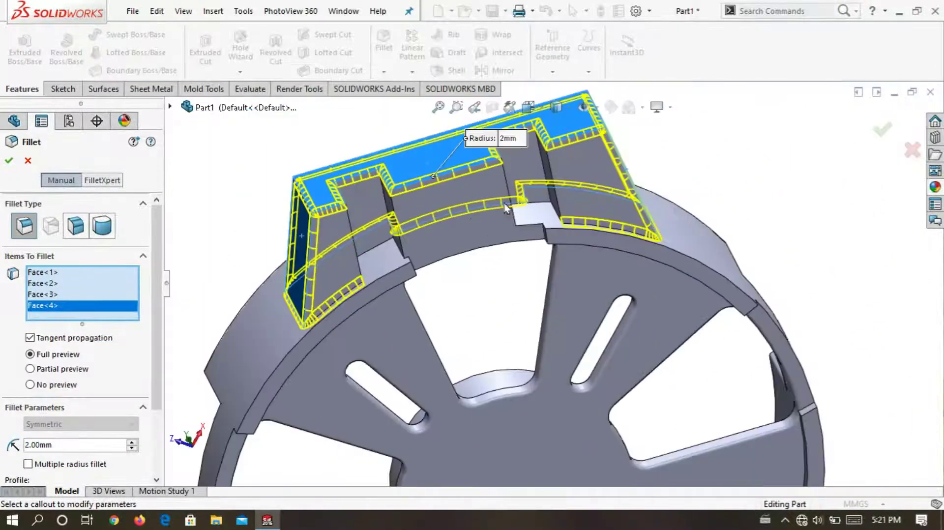
scroll(361, 253, down, 3)
click(338, 215)
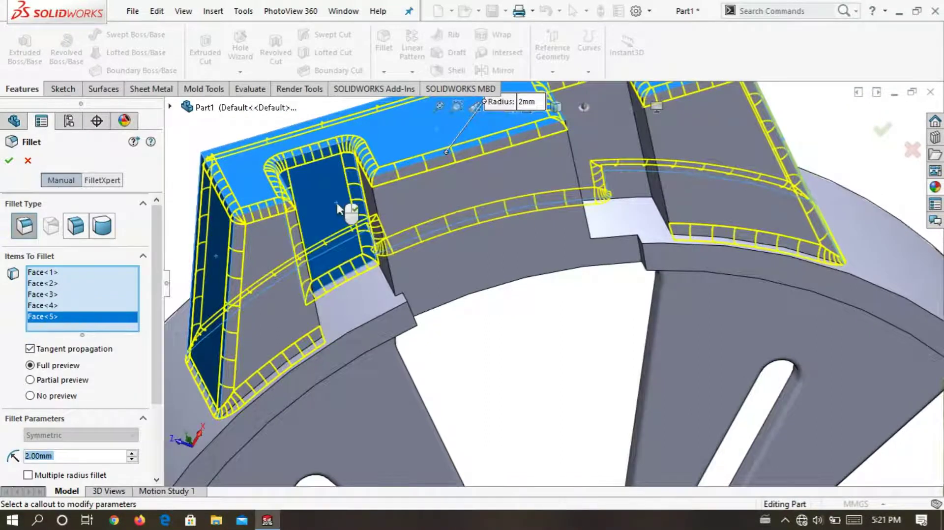
middle_drag(337, 215, 405, 221)
scroll(405, 222, down, 3)
middle_drag(437, 253, 473, 261)
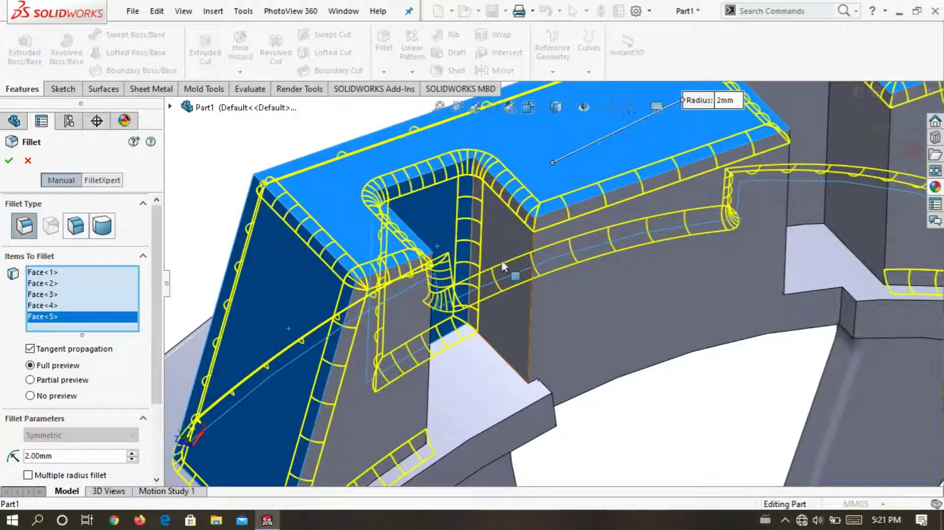
scroll(507, 245, up, 2)
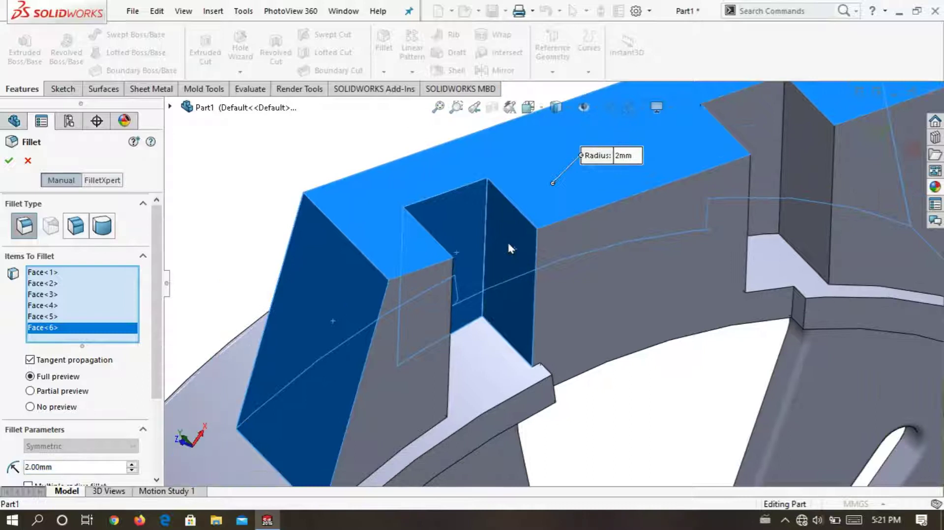
scroll(508, 243, up, 1)
scroll(571, 216, up, 3)
scroll(634, 191, down, 4)
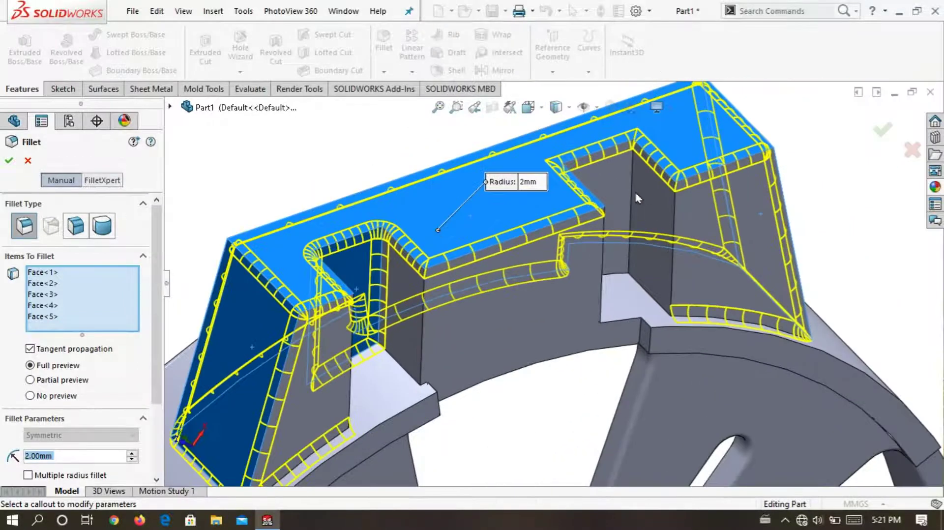
click(609, 189)
scroll(610, 184, down, 1)
scroll(609, 184, down, 1)
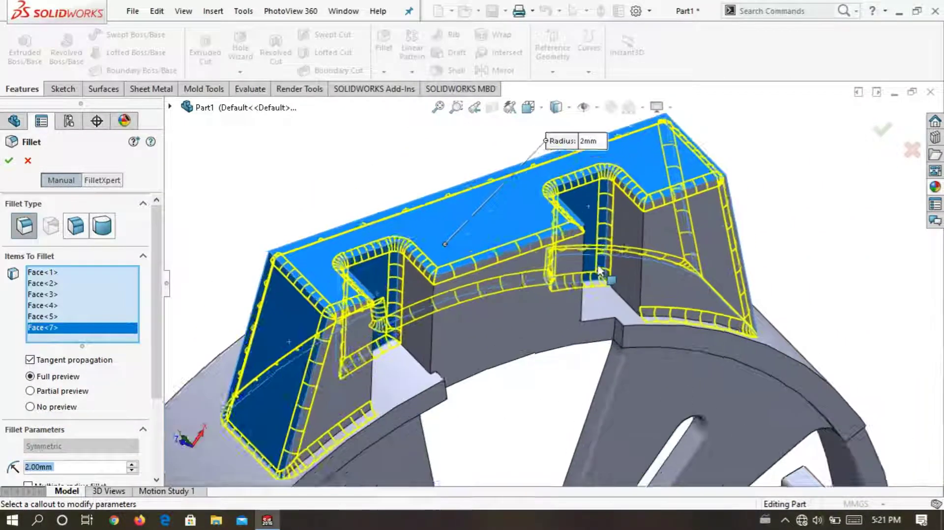
scroll(650, 243, down, 1)
click(659, 224)
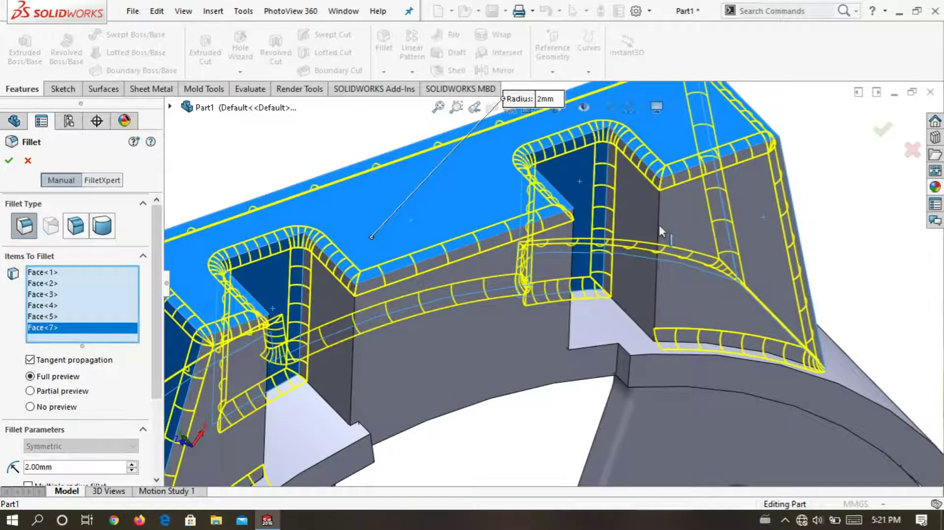
scroll(657, 244, up, 2)
scroll(398, 344, down, 3)
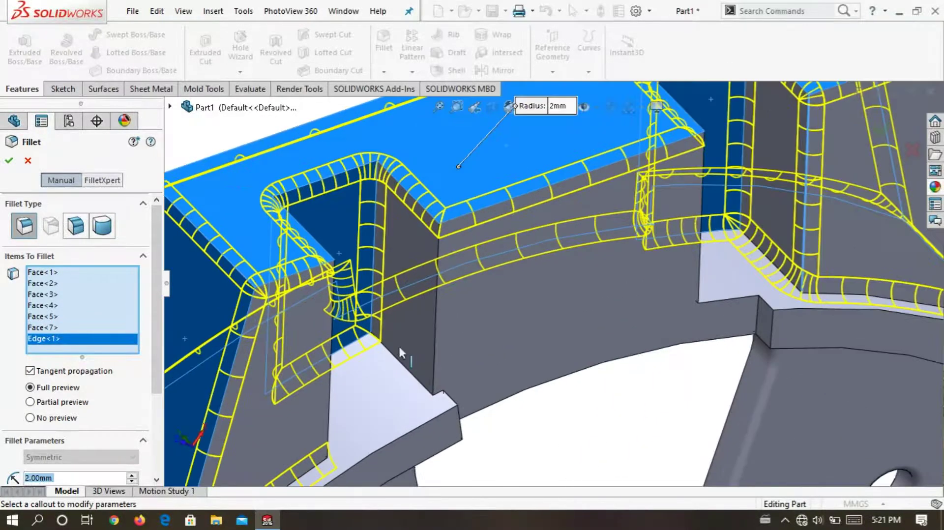
click(435, 332)
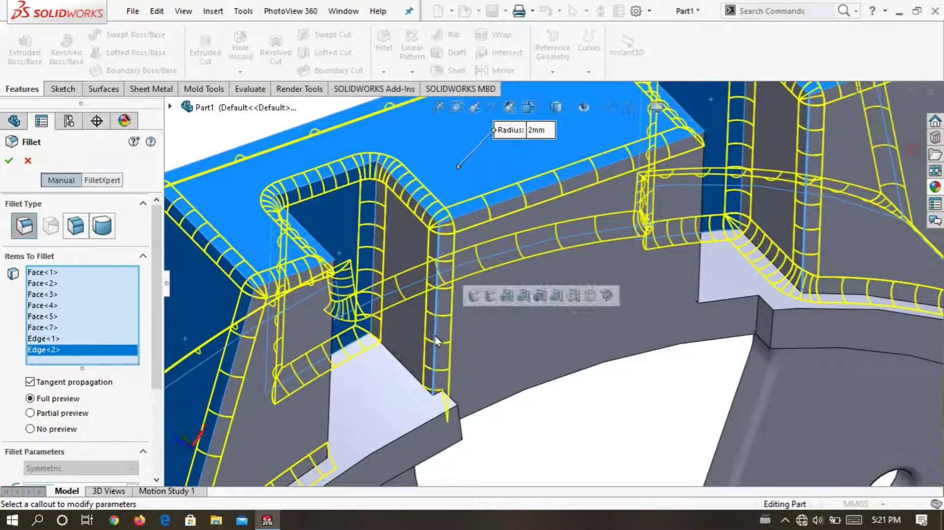
Add the remaining inner boss edges and notch faces, then apply the 2 mm fillet.
scroll(406, 379, down, 1)
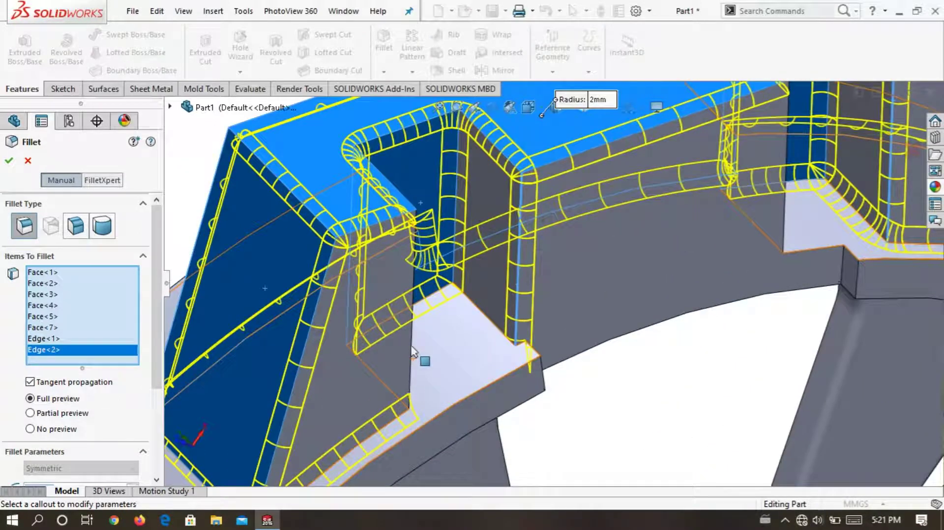
scroll(413, 348, up, 2)
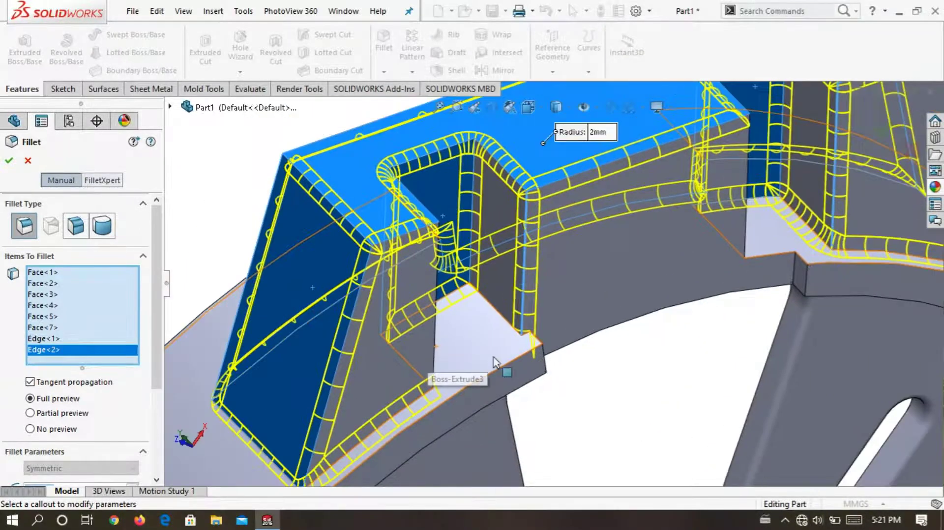
scroll(496, 364, up, 2)
middle_drag(496, 364, 467, 327)
scroll(467, 327, down, 3)
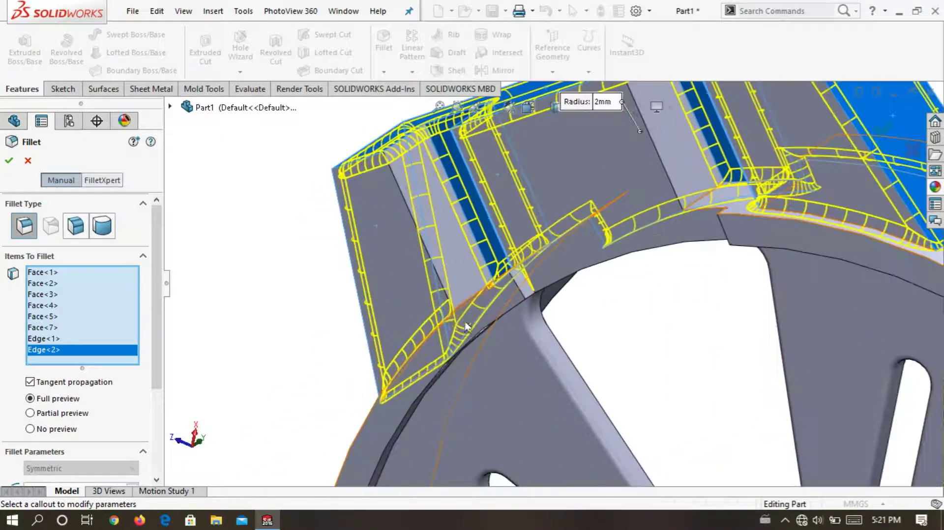
click(427, 263)
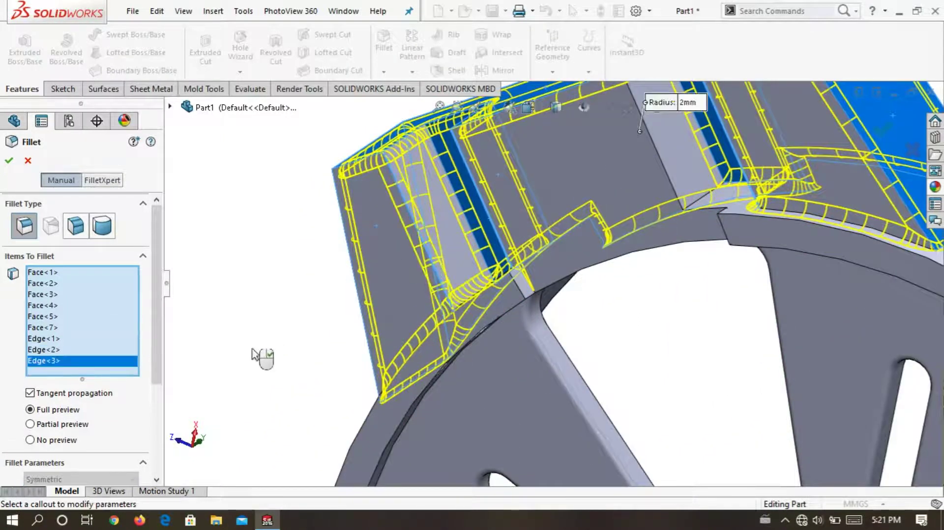
scroll(624, 267, up, 3)
scroll(579, 211, down, 3)
click(568, 189)
middle_drag(568, 190, 589, 255)
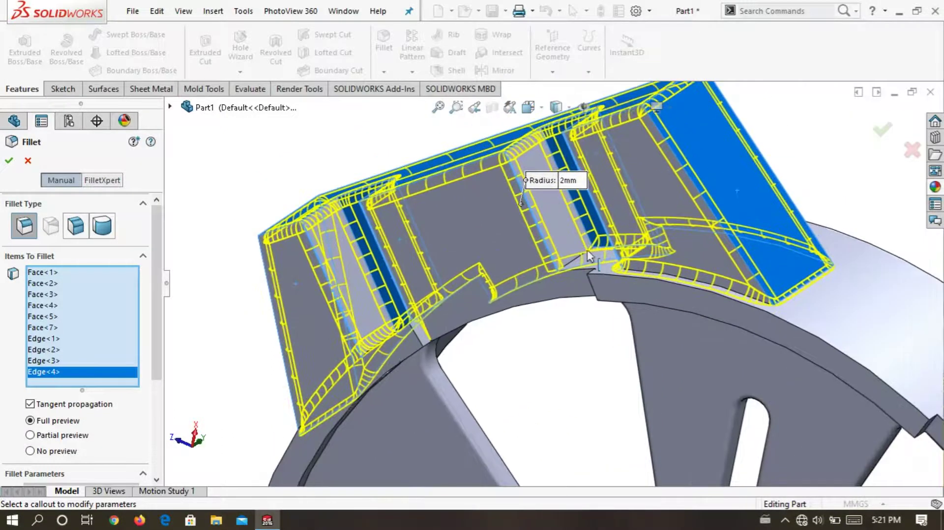
scroll(589, 256, down, 3)
scroll(563, 246, down, 2)
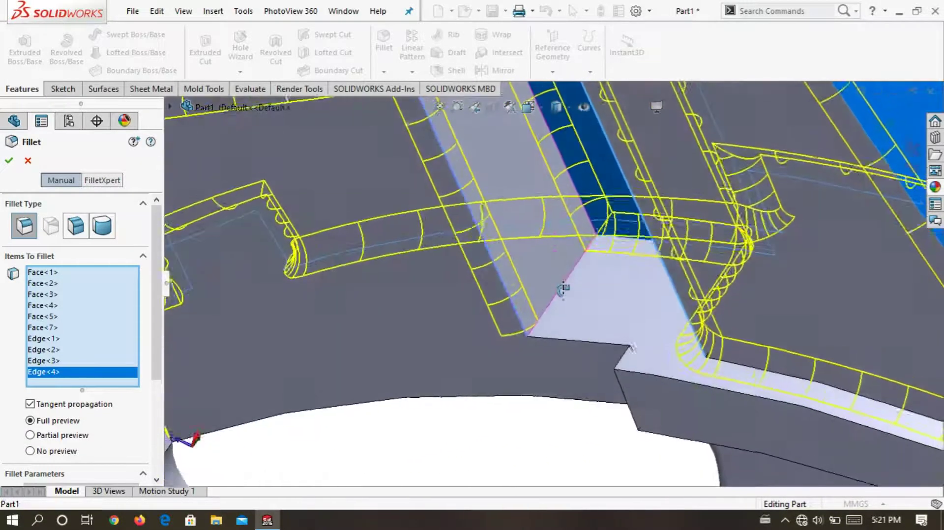
click(518, 184)
scroll(521, 192, up, 3)
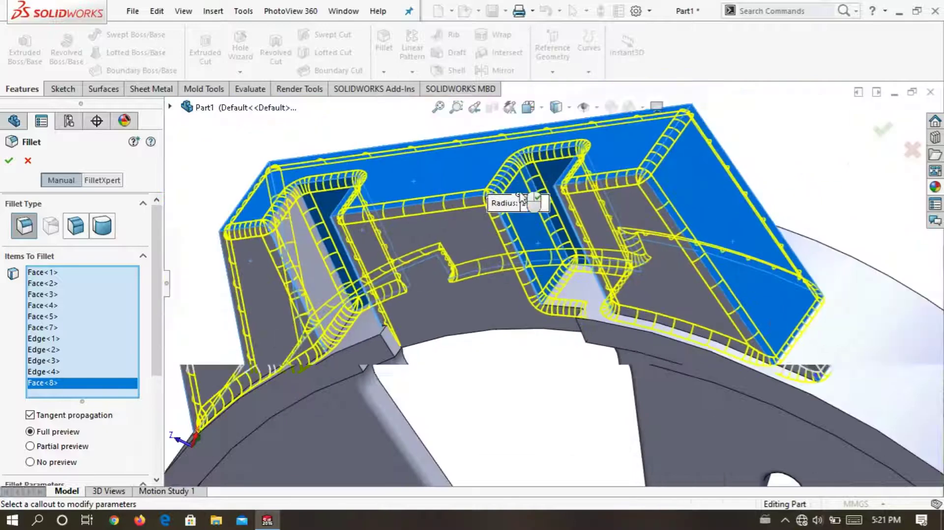
scroll(374, 295, down, 2)
scroll(374, 296, down, 2)
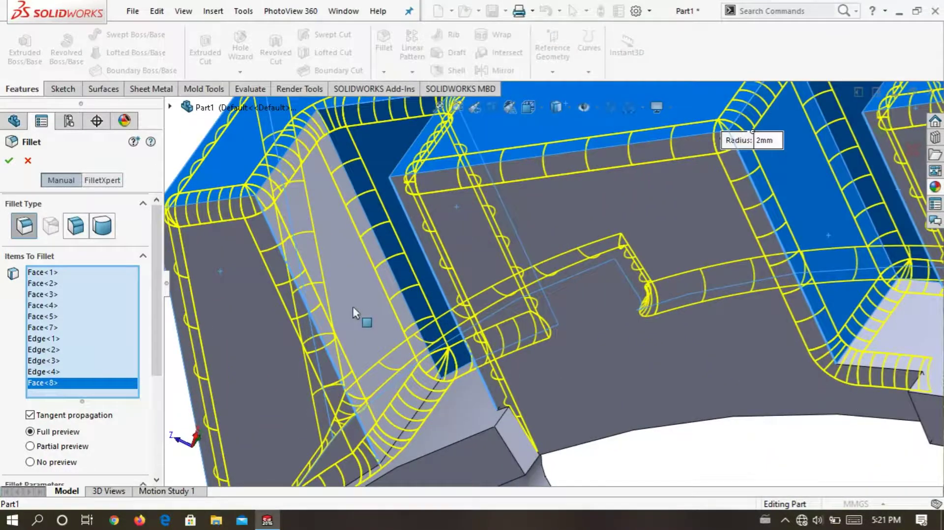
click(353, 306)
scroll(354, 305, up, 2)
scroll(590, 327, up, 2)
scroll(590, 327, down, 2)
mouse_move(590, 327)
middle_down()
mouse_move(592, 366)
mouse_move(398, 219)
mouse_move(437, 388)
middle_up()
scroll(398, 219, up, 3)
scroll(318, 284, down, 3)
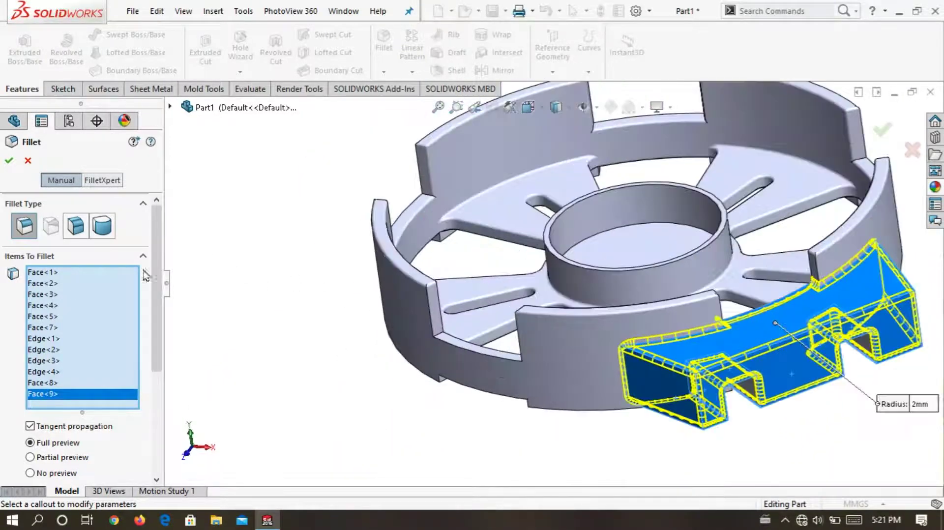
click(10, 161)
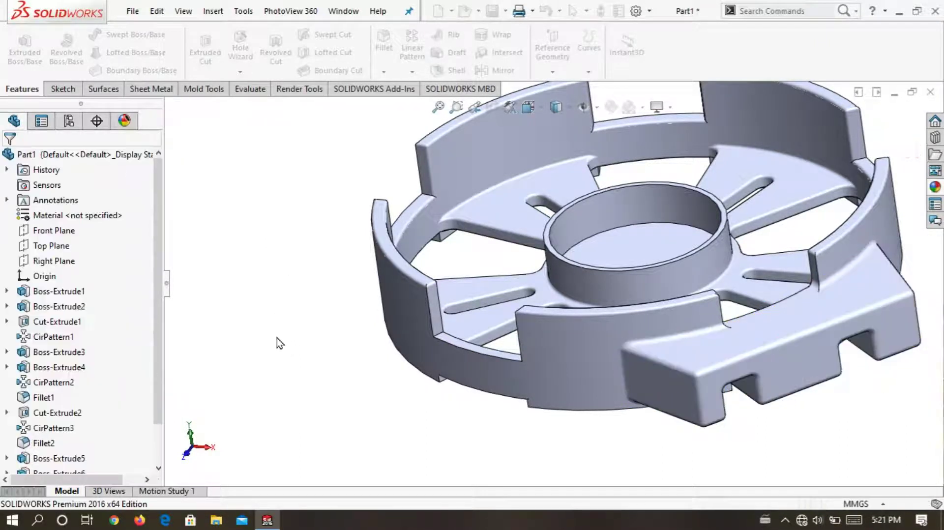
Start a fillet on the first rim tab corner edge.
scroll(718, 353, down, 5)
mouse_move(743, 431)
middle_down()
mouse_move(670, 235)
mouse_move(701, 270)
middle_up()
scroll(731, 406, up, 5)
scroll(718, 381, up, 3)
scroll(318, 222, down, 3)
mouse_move(317, 222)
middle_down()
mouse_move(274, 280)
mouse_move(327, 226)
middle_up()
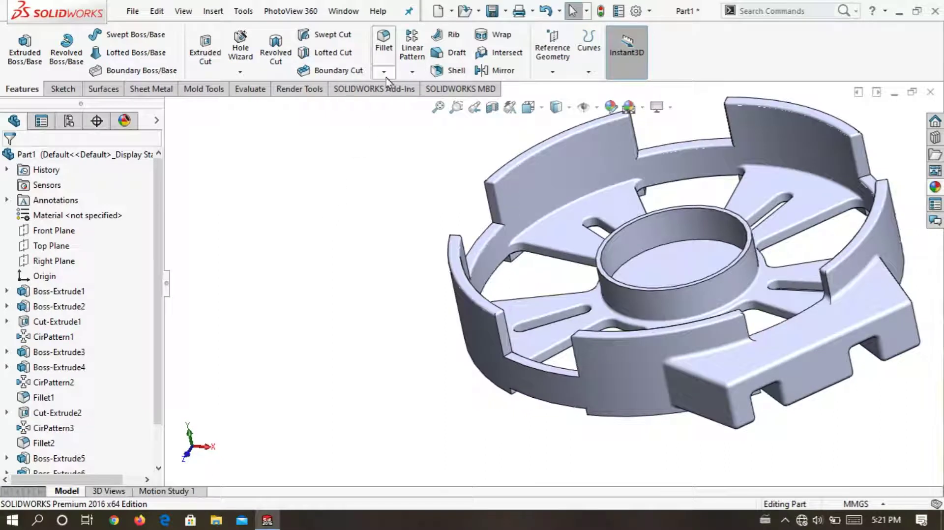
click(386, 45)
scroll(727, 280, down, 3)
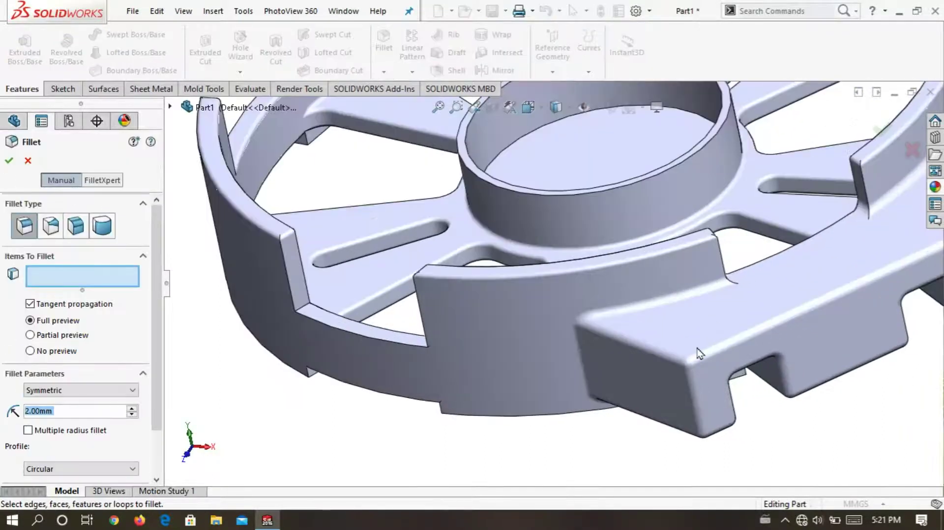
scroll(727, 280, down, 3)
scroll(659, 290, down, 3)
mouse_move(659, 289)
middle_down()
mouse_move(647, 318)
mouse_move(679, 228)
middle_up()
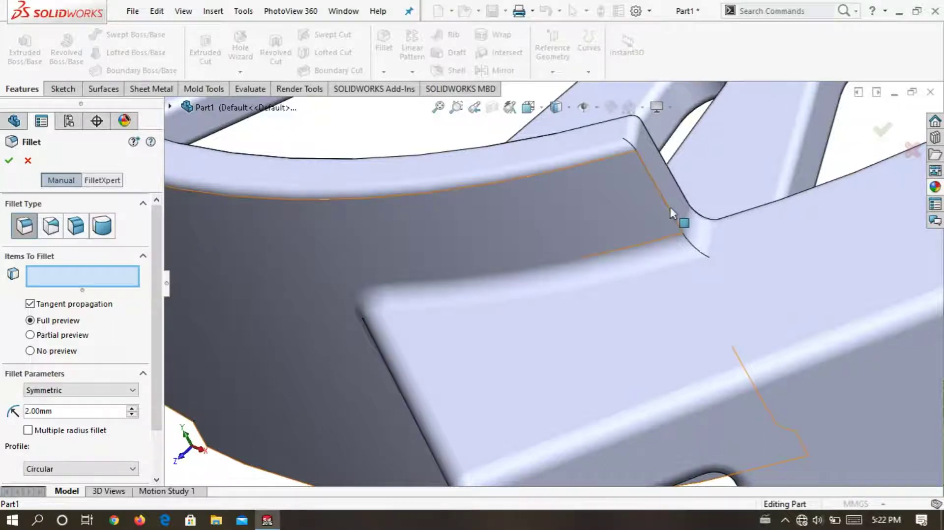
click(670, 209)
scroll(672, 212, up, 5)
mouse_move(679, 211)
middle_down()
mouse_move(713, 210)
mouse_move(723, 221)
middle_up()
scroll(723, 221, down, 3)
scroll(769, 197, down, 2)
scroll(768, 196, down, 2)
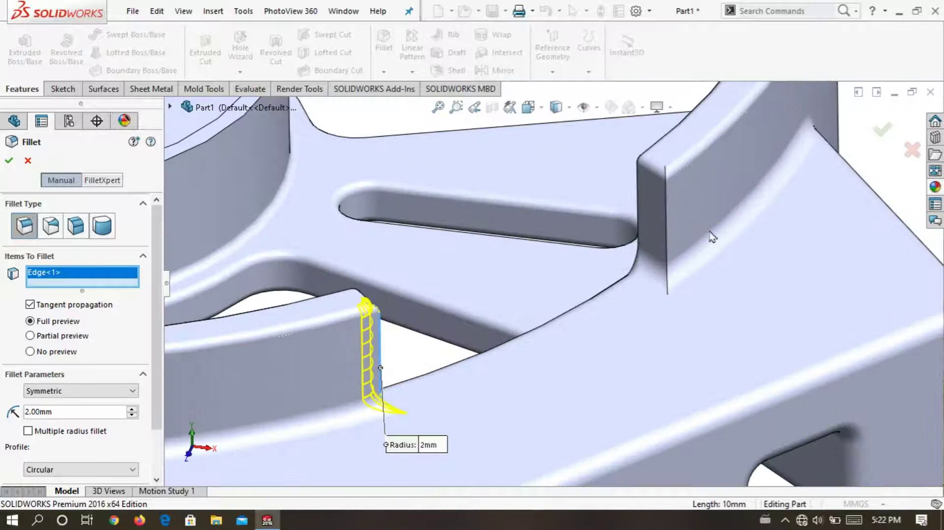
Add the second tab corner edge and the faces around the rim tabs to the fillet.
click(668, 230)
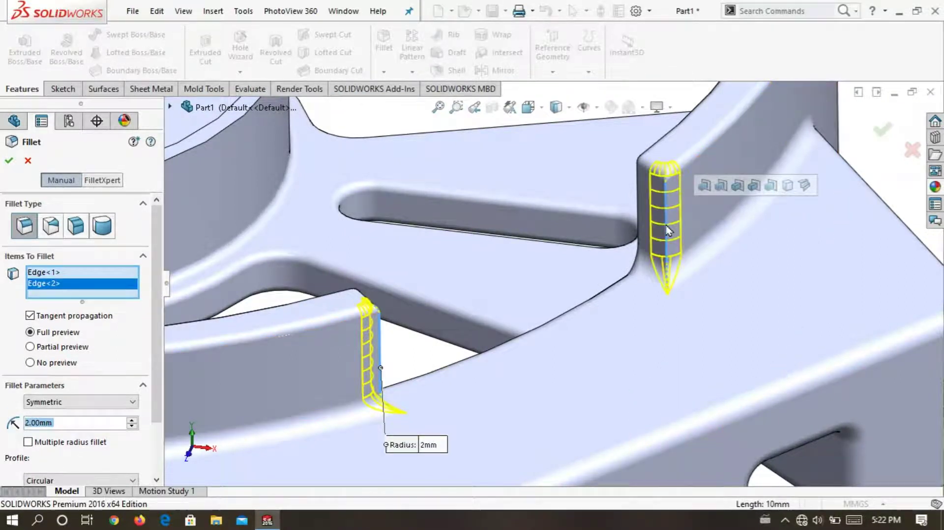
scroll(737, 181, up, 3)
scroll(738, 181, up, 2)
scroll(389, 304, down, 2)
scroll(331, 317, down, 3)
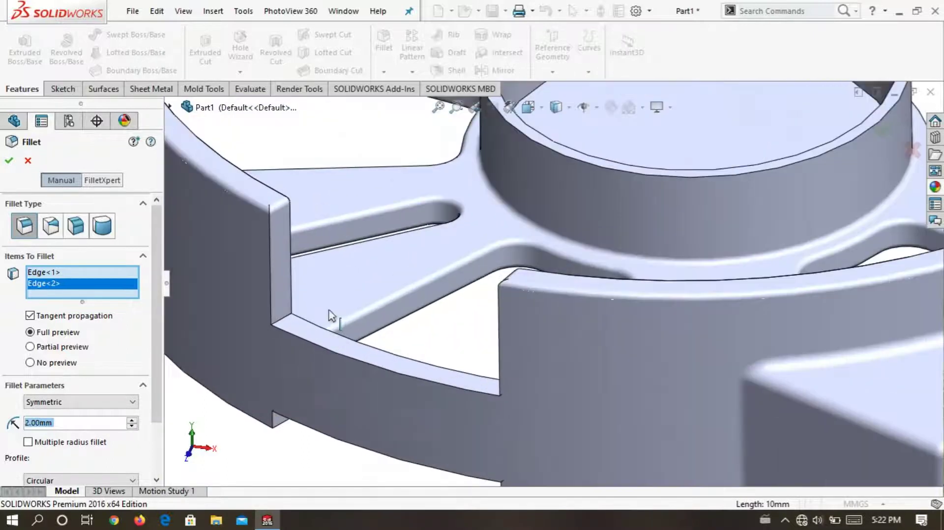
scroll(324, 325, down, 2)
click(317, 332)
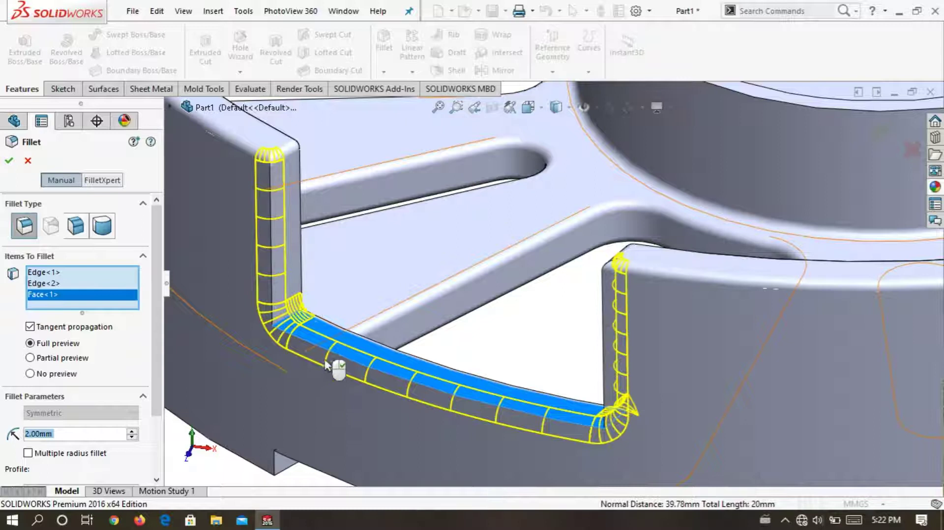
scroll(441, 396, up, 4)
scroll(441, 396, up, 2)
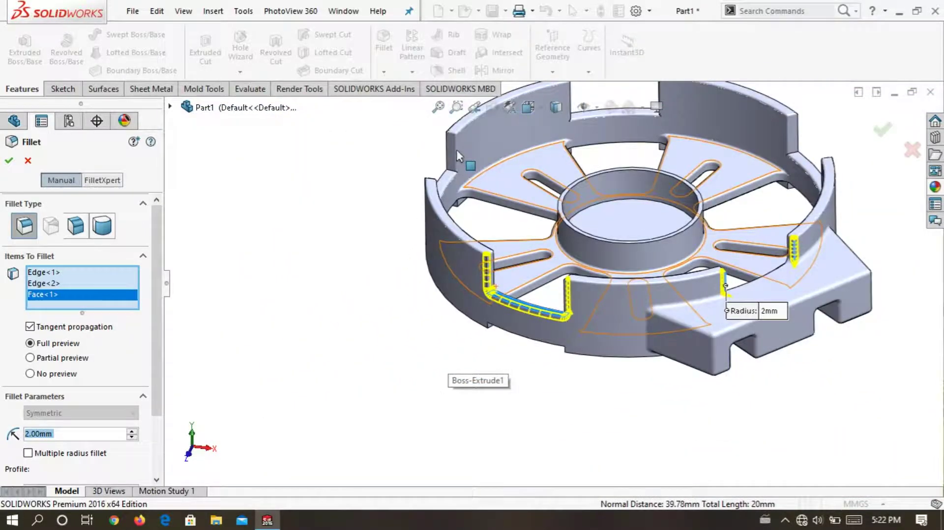
scroll(467, 255, down, 8)
click(524, 287)
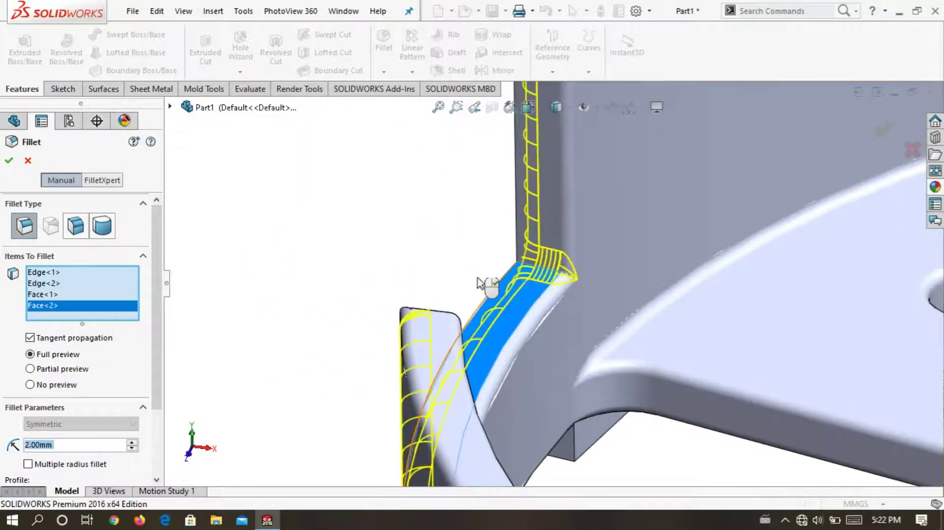
scroll(401, 261, up, 3)
scroll(400, 261, up, 3)
scroll(551, 287, down, 5)
scroll(548, 289, down, 5)
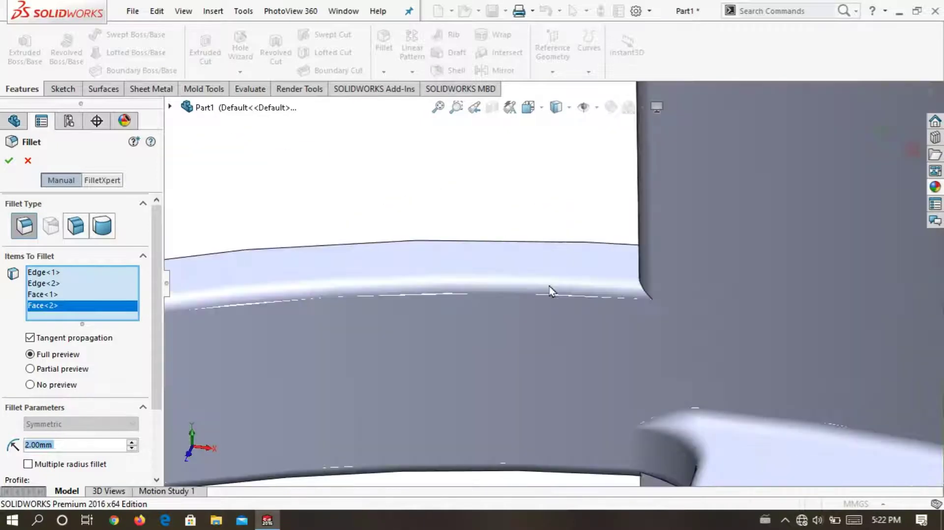
click(556, 259)
scroll(556, 251, up, 3)
scroll(541, 211, up, 2)
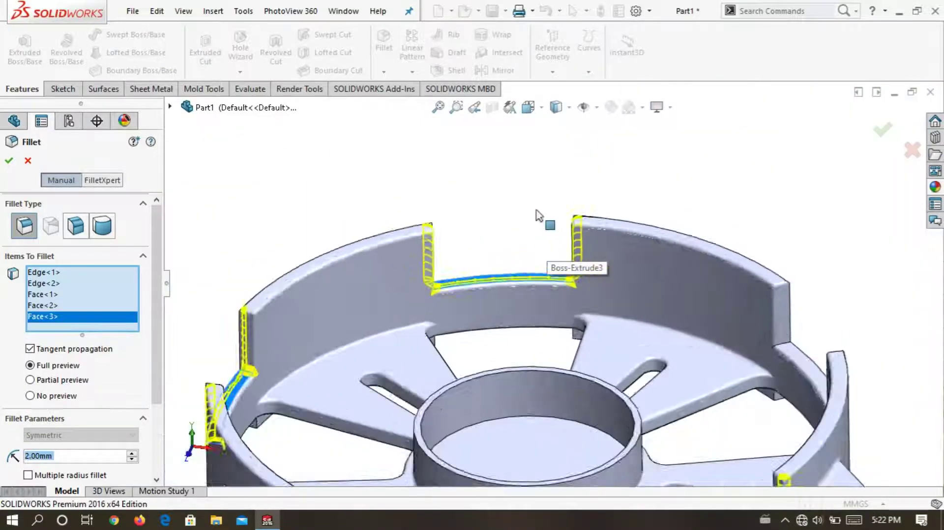
scroll(693, 316, down, 3)
scroll(689, 288, down, 3)
click(688, 287)
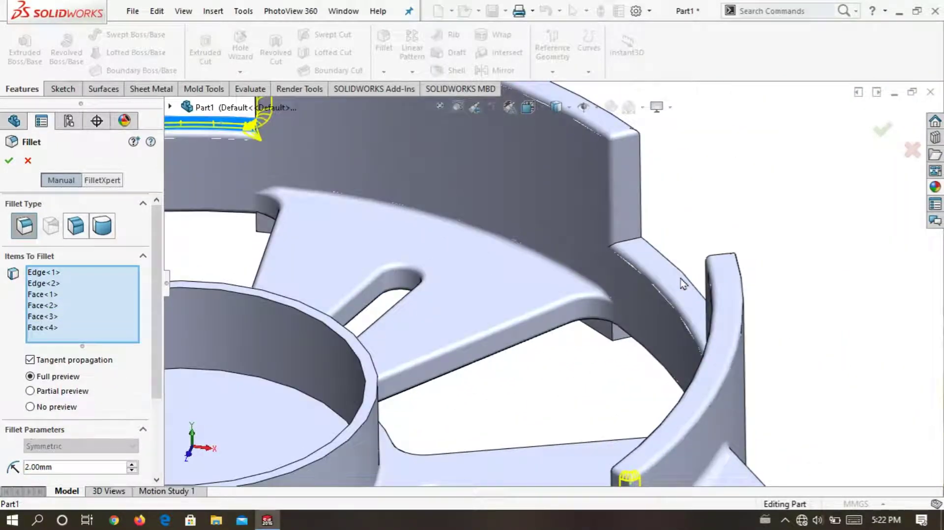
scroll(719, 256, up, 3)
scroll(725, 260, up, 4)
scroll(728, 263, up, 3)
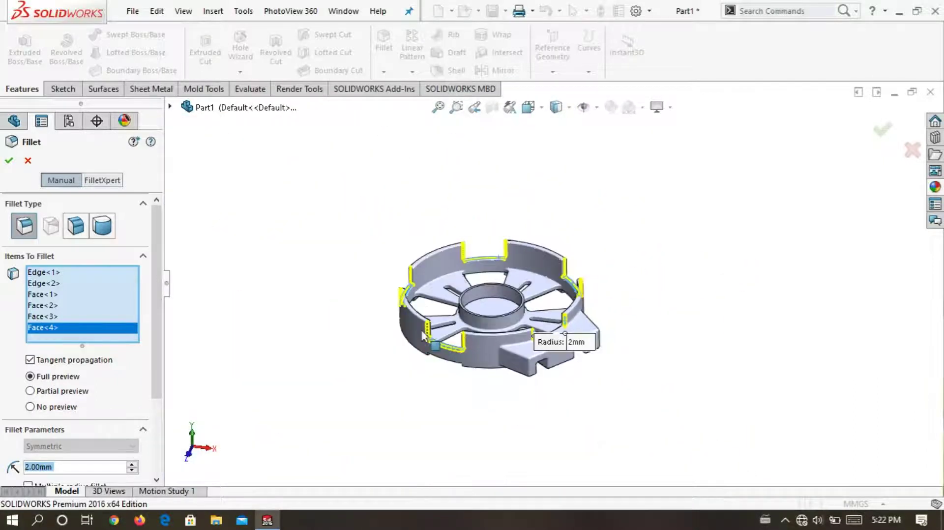
Set the fillet radius to 1 mm and apply it.
text(1)
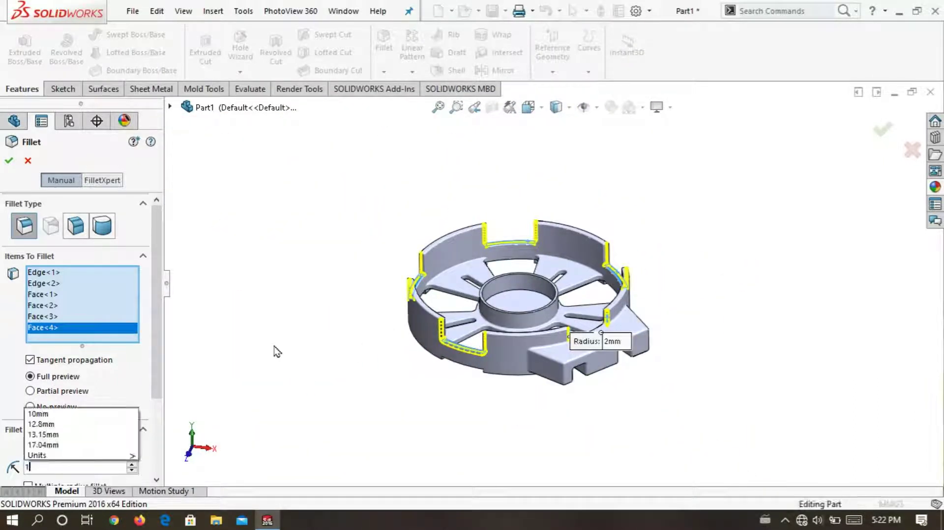
key(Return)
scroll(299, 369, down, 2)
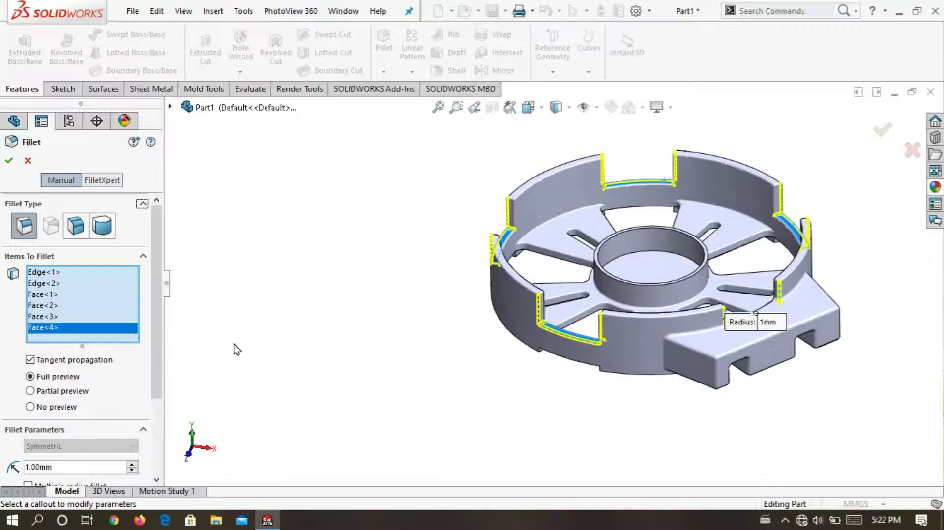
click(9, 160)
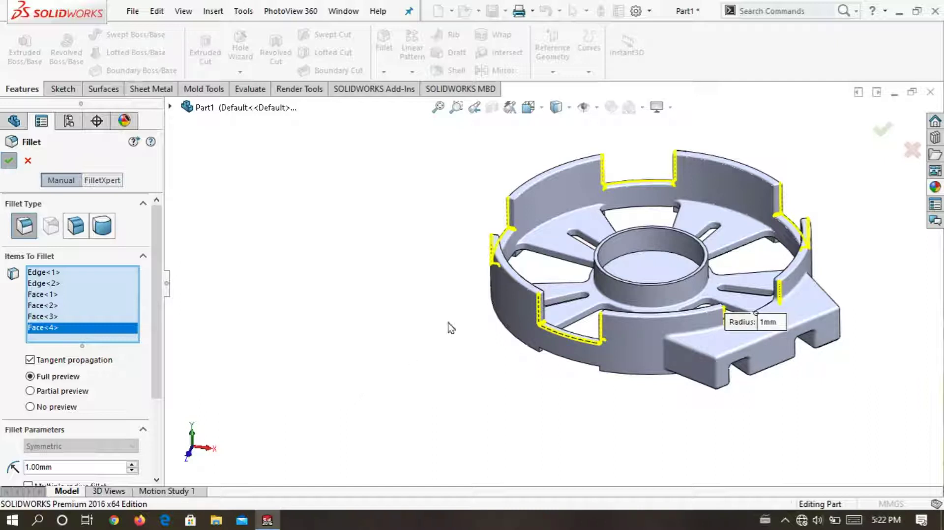
scroll(411, 342, down, 1)
Start a new sketch on the top face of the side boss.
middle_drag(412, 343, 472, 333)
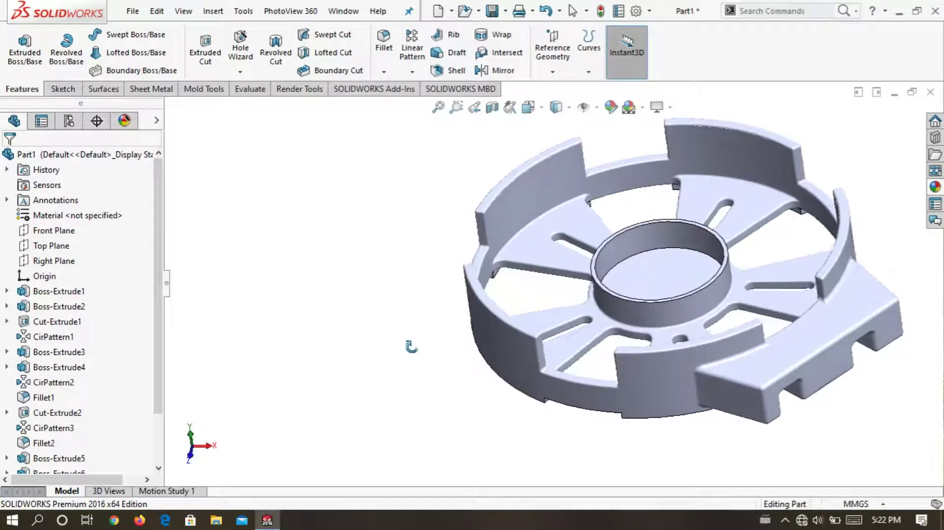
scroll(544, 295, down, 2)
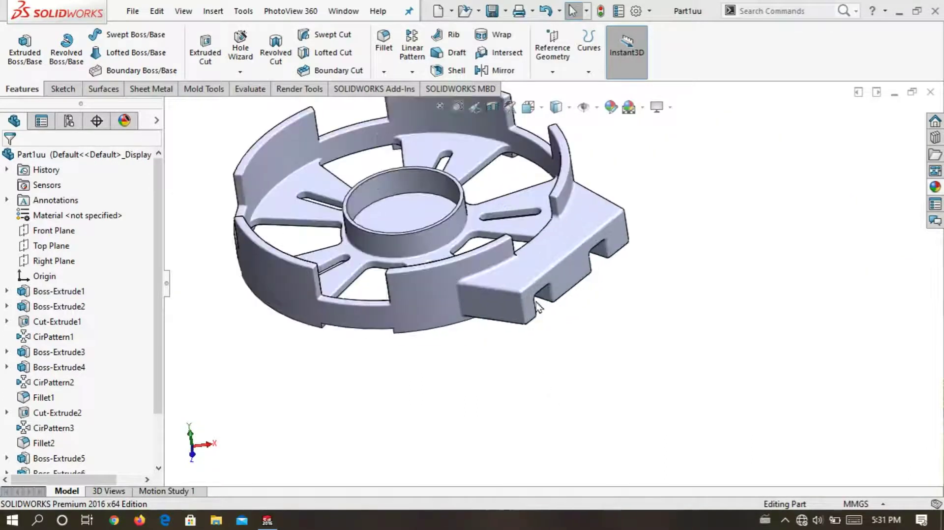
scroll(552, 247, down, 2)
scroll(549, 266, down, 2)
click(545, 247)
right_click(545, 247)
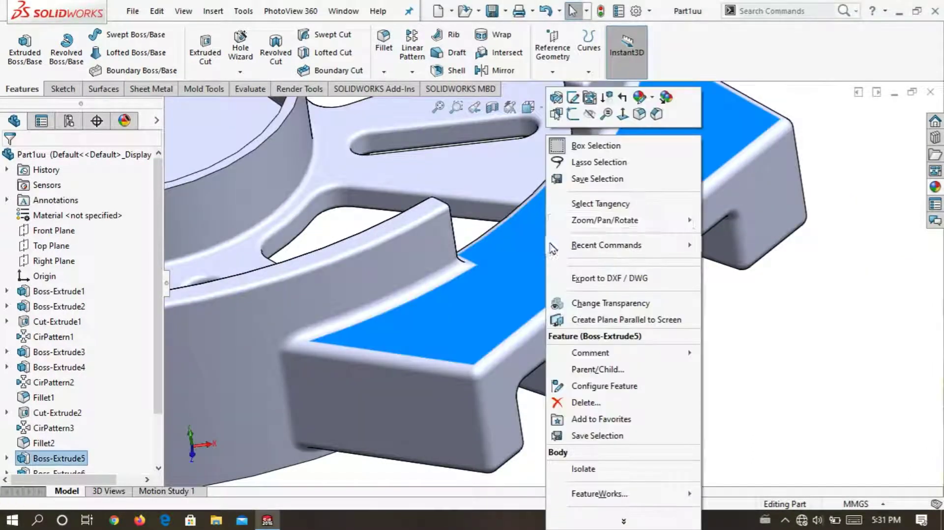
click(572, 116)
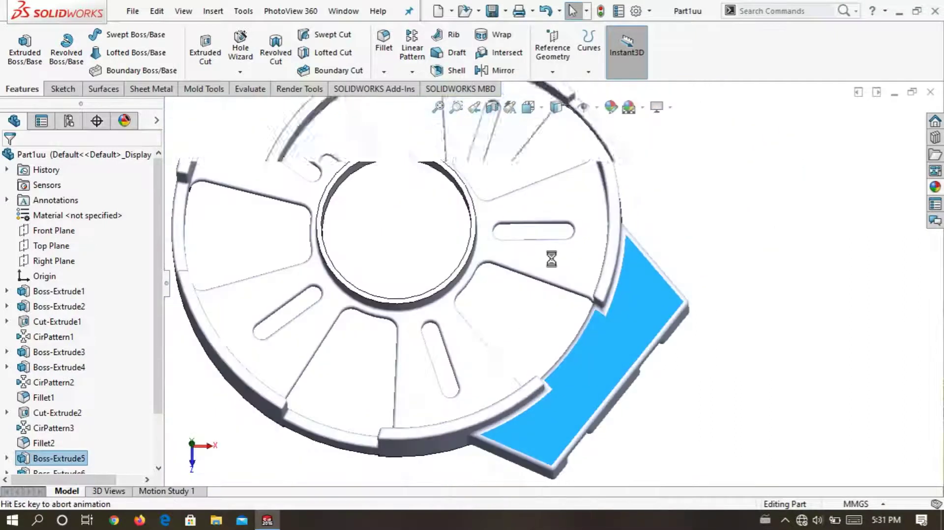
Offset the boss outline 2 mm inward, one-directional and reversed, into Sketch10.
scroll(704, 347, down, 3)
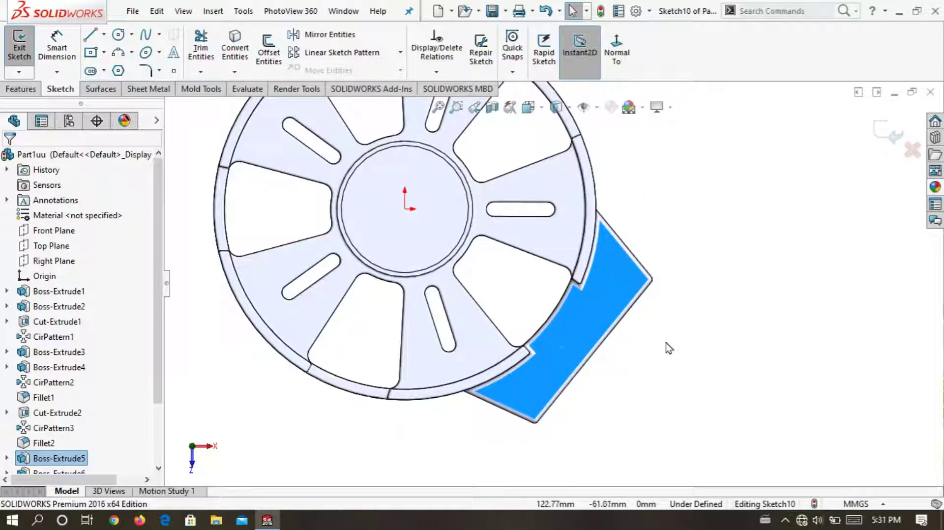
click(268, 52)
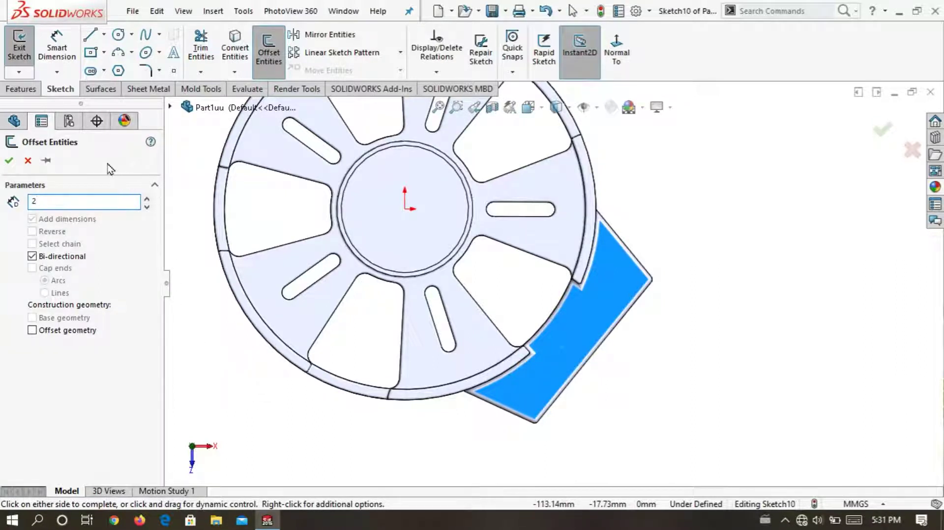
key(Return)
scroll(367, 415, down, 2)
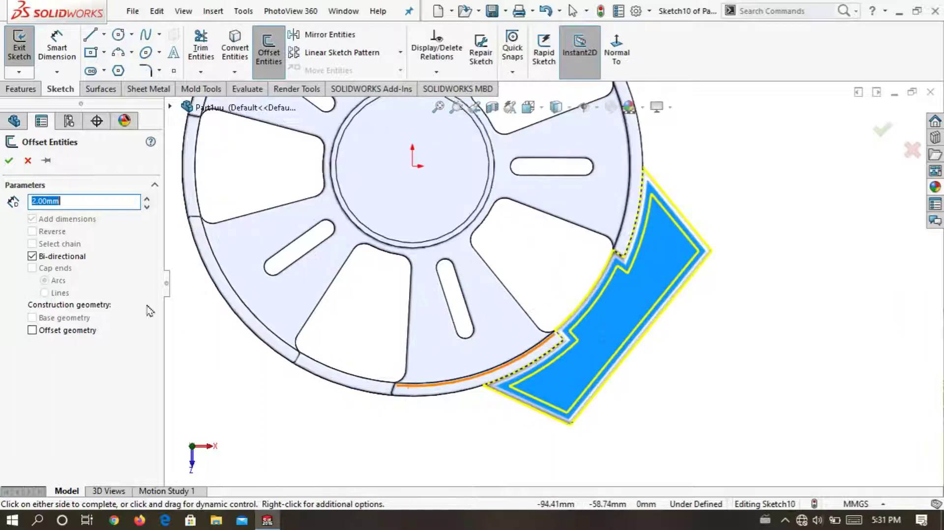
click(71, 259)
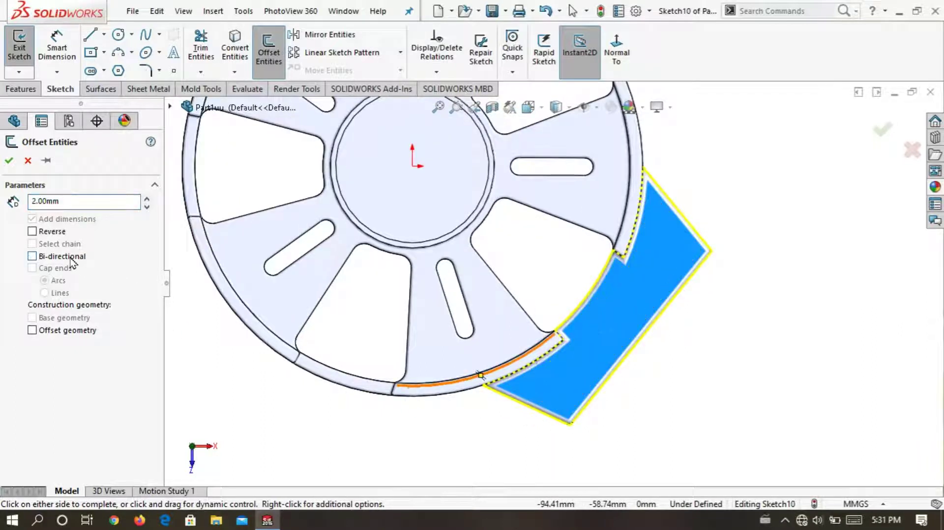
click(48, 235)
scroll(633, 381, down, 2)
scroll(693, 355, down, 2)
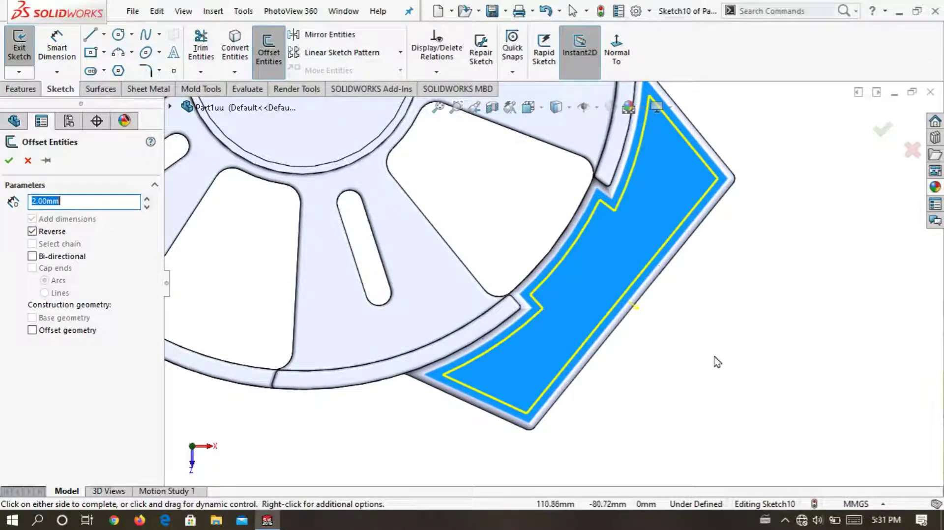
click(9, 162)
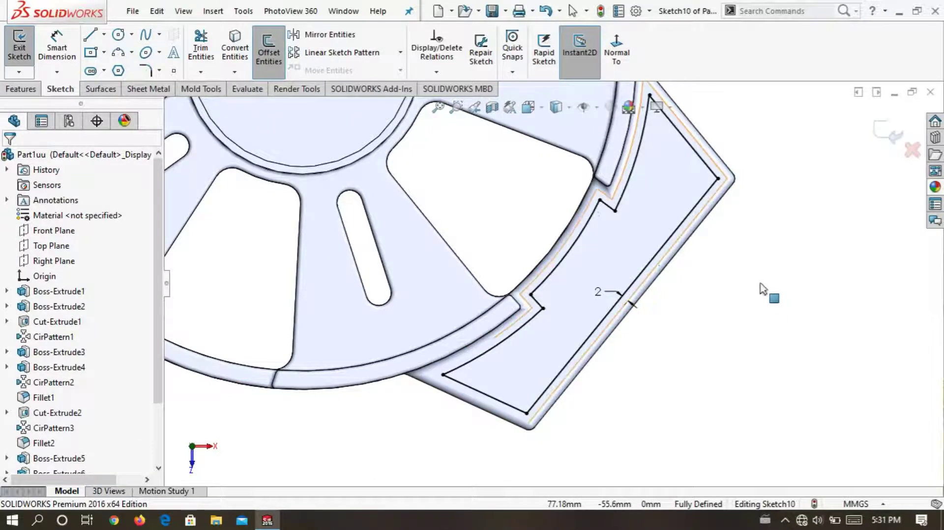
scroll(766, 285, up, 2)
scroll(767, 281, up, 2)
scroll(752, 304, up, 2)
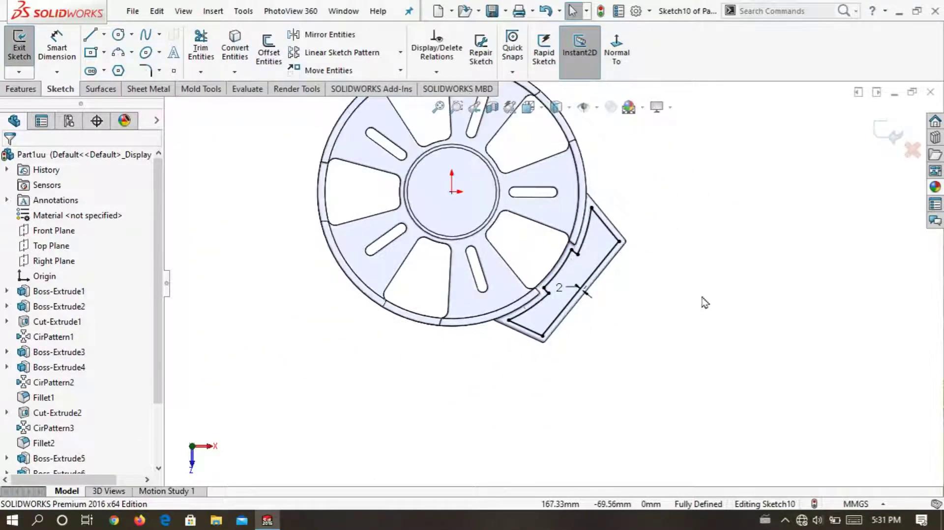
Round all eight corners of the offset outline with 2 mm sketch fillets and exit Sketch10.
click(145, 71)
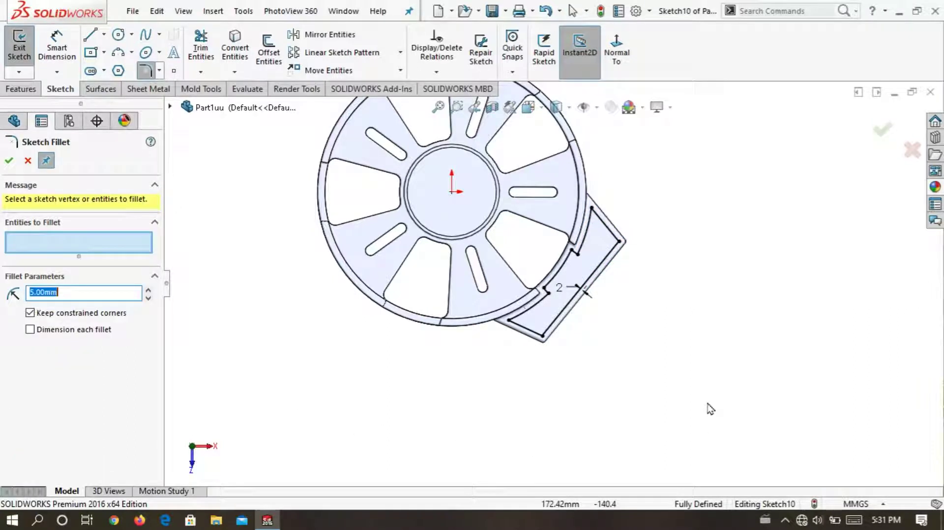
text(2)
key(Return)
drag(737, 364, 464, 141)
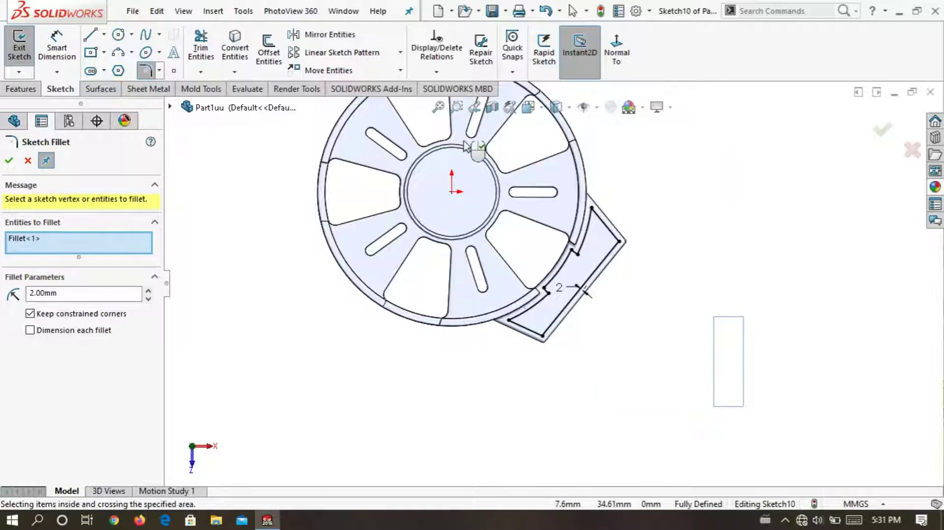
scroll(632, 287, down, 1)
scroll(634, 293, down, 1)
scroll(635, 295, down, 1)
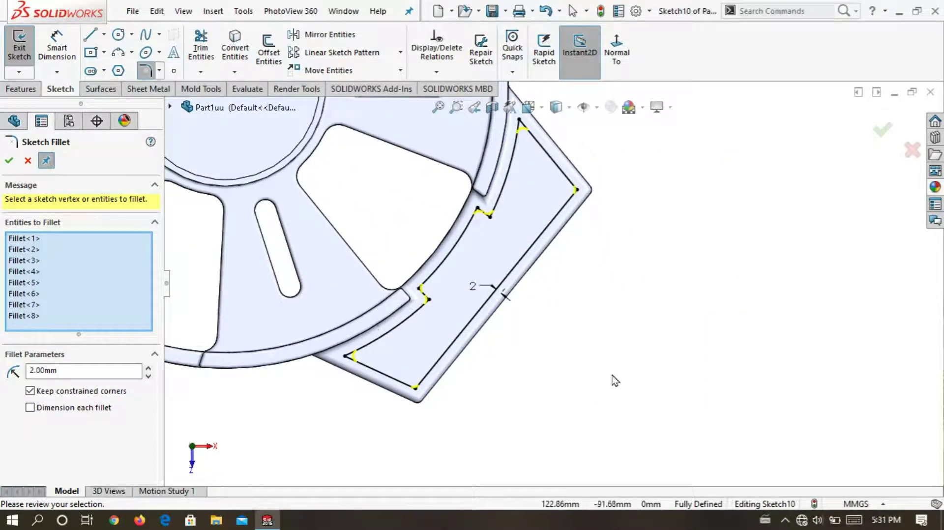
scroll(615, 380, up, 5)
scroll(570, 219, down, 2)
scroll(573, 221, down, 2)
scroll(630, 207, down, 2)
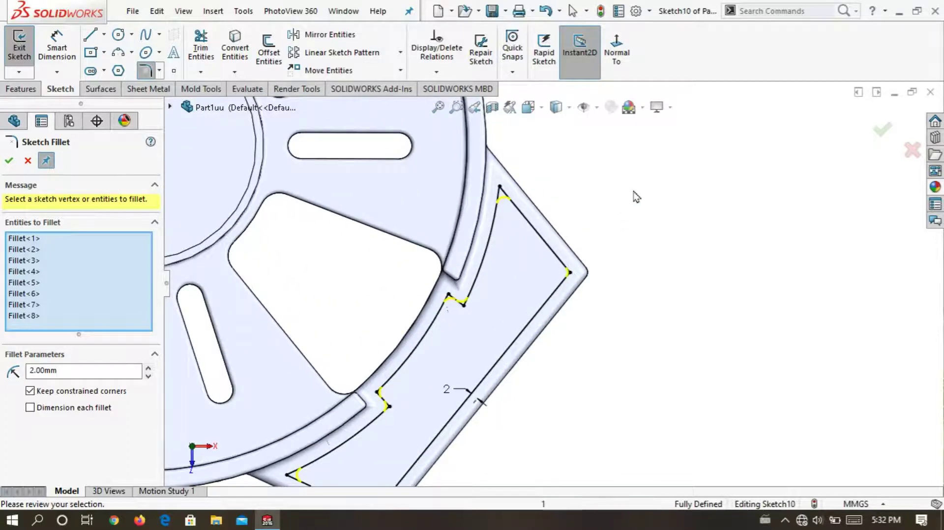
scroll(637, 197, up, 1)
scroll(583, 320, up, 1)
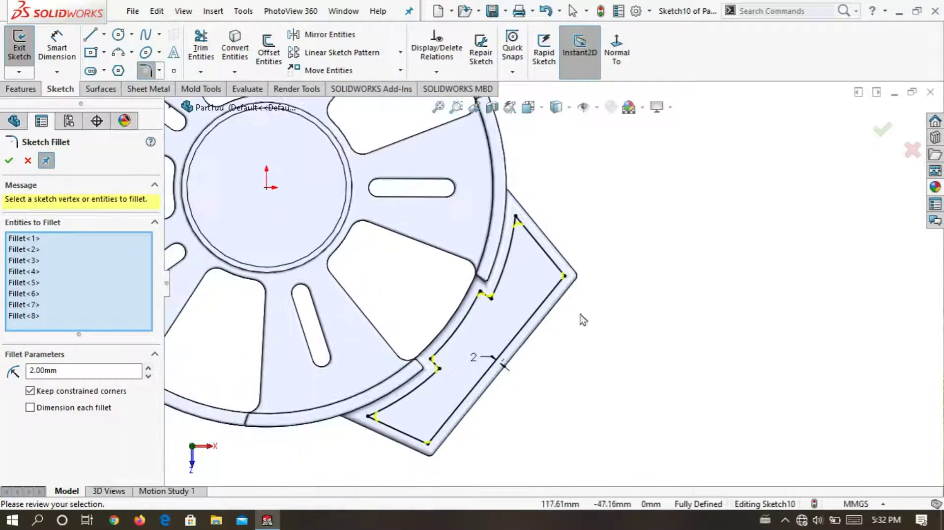
click(9, 162)
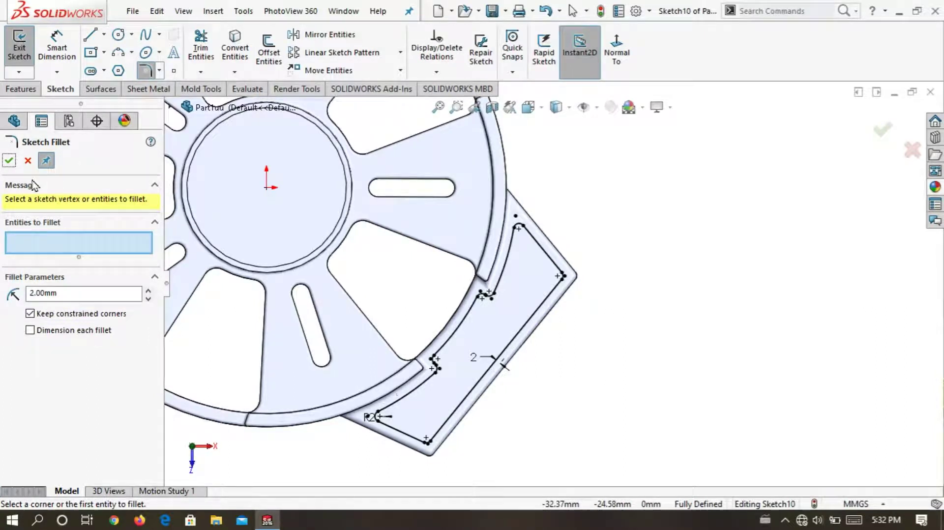
click(7, 162)
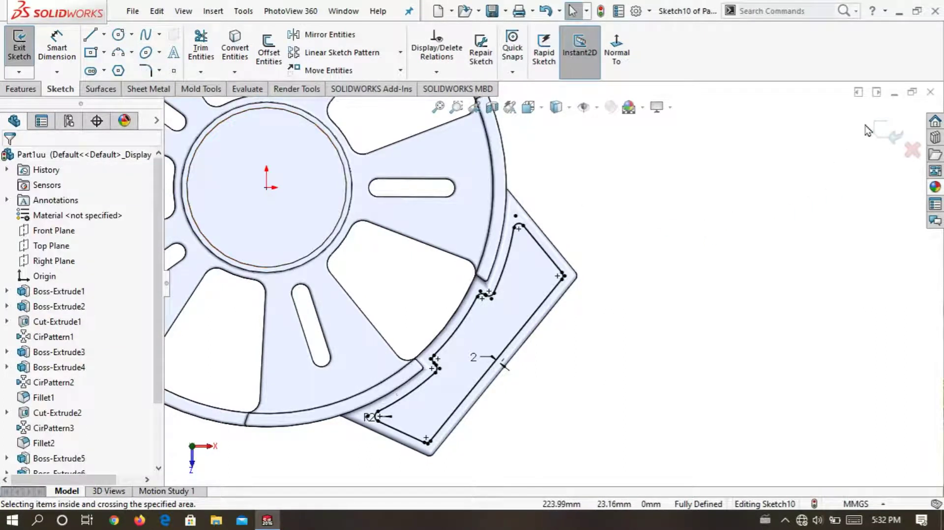
click(881, 129)
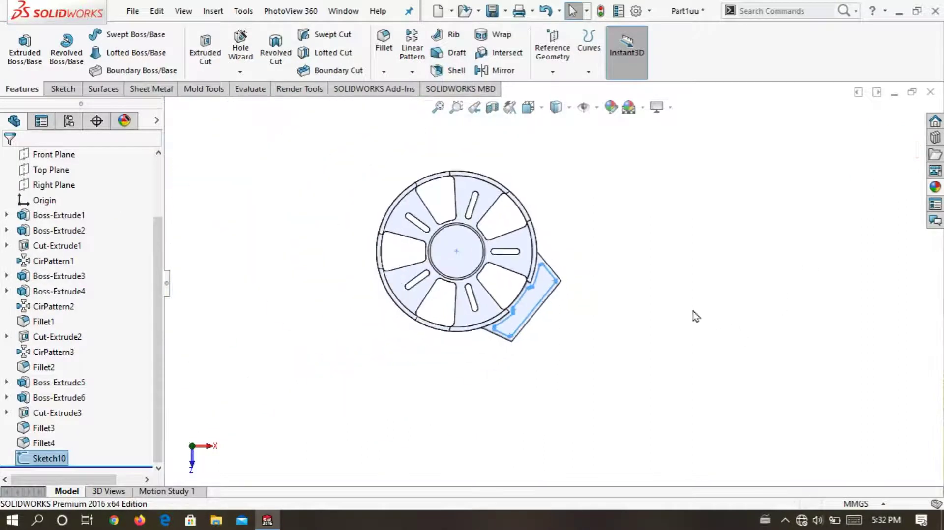
Extrude-cut Sketch10 2 mm deep into the boss top face as Cut-Extrude4.
middle_drag(387, 376, 699, 212)
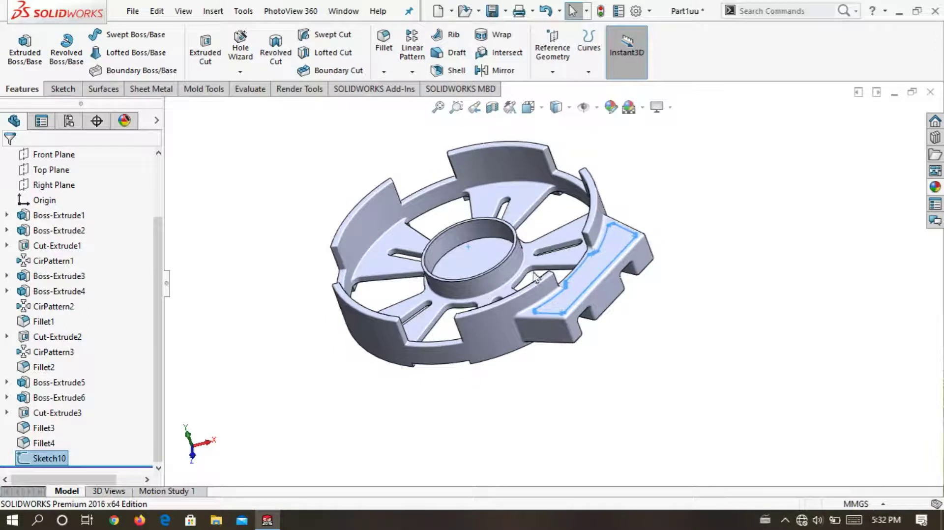
scroll(688, 222, down, 3)
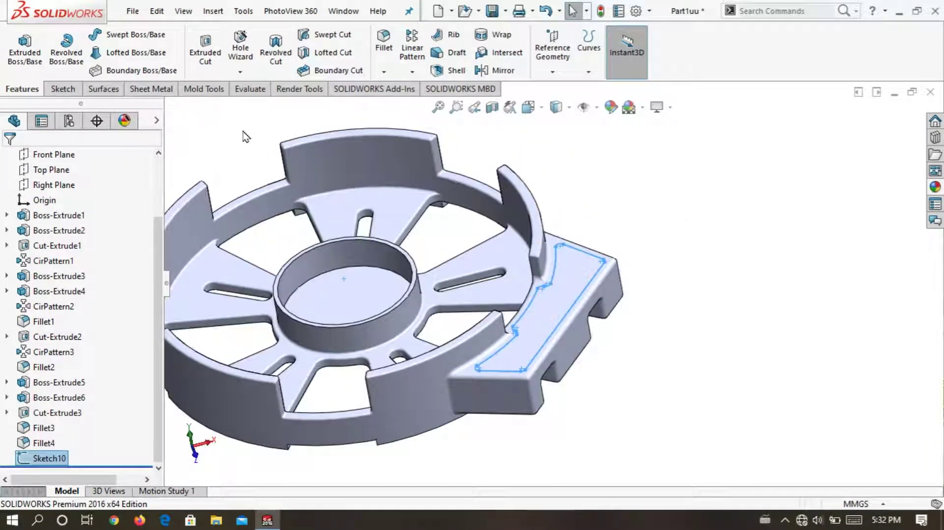
click(206, 52)
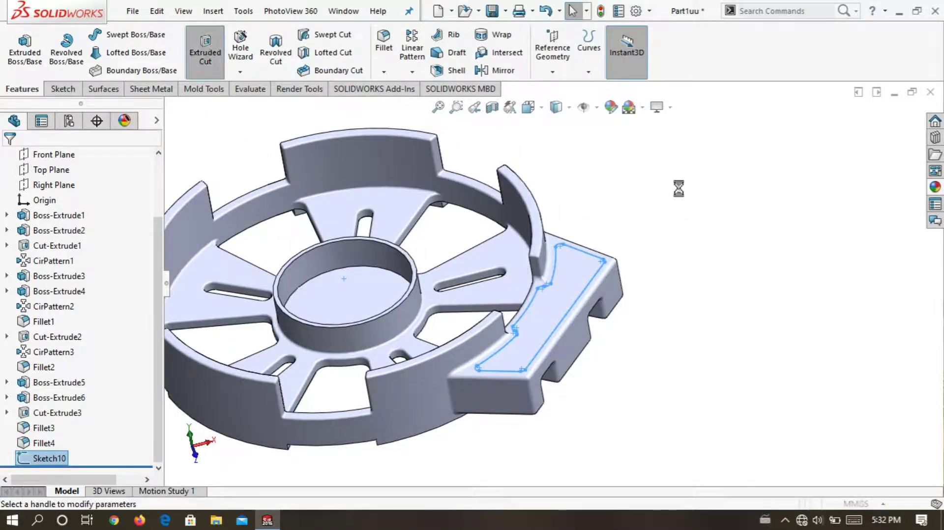
text(2)
key(Return)
click(9, 160)
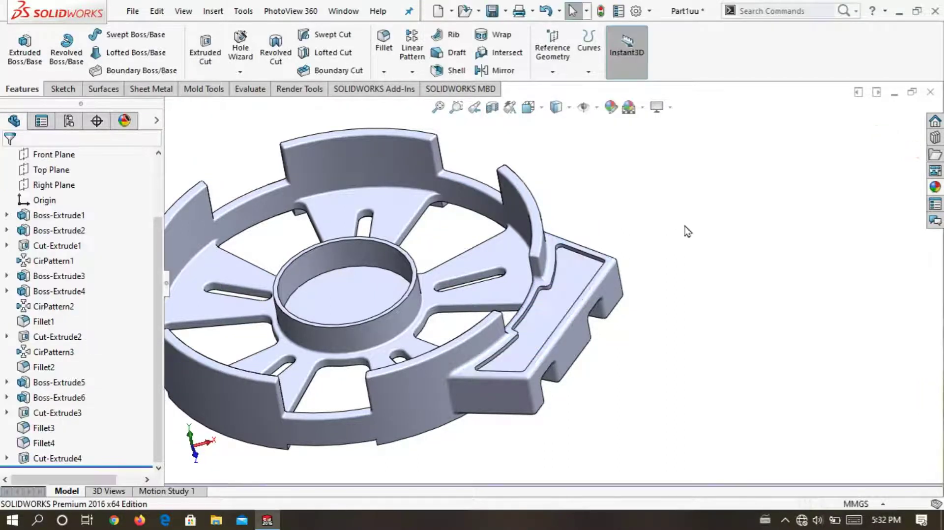
scroll(685, 232, up, 3)
scroll(588, 279, up, 2)
scroll(588, 279, down, 3)
mouse_move(586, 283)
middle_down()
mouse_move(552, 193)
mouse_move(555, 302)
middle_up()
scroll(559, 239, down, 2)
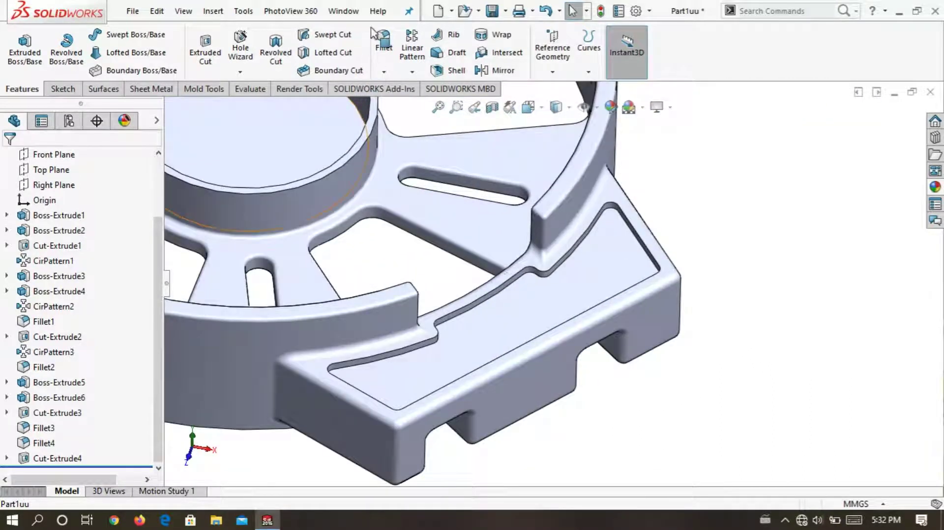
Preview a 1 mm fillet on the pocket floor and the surrounding boss top face.
click(383, 38)
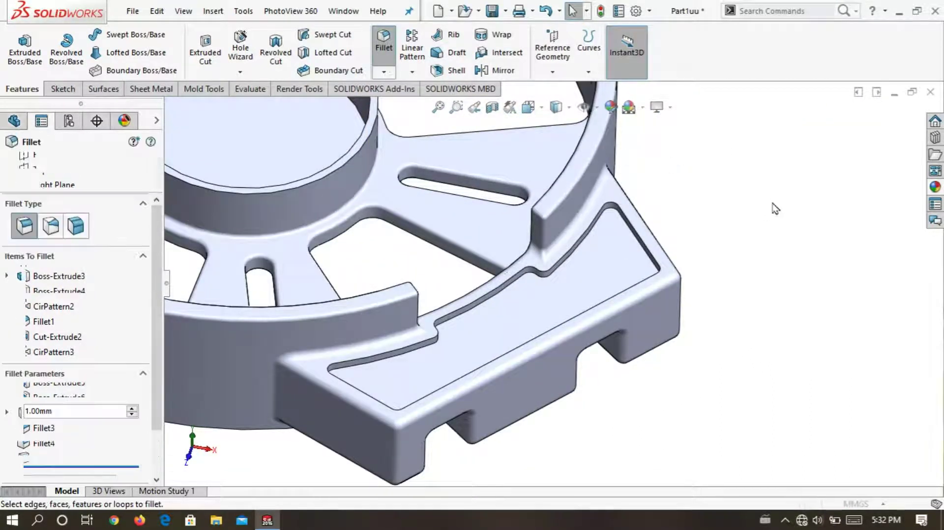
click(579, 280)
click(583, 300)
click(596, 286)
scroll(574, 299, up, 2)
scroll(573, 297, down, 1)
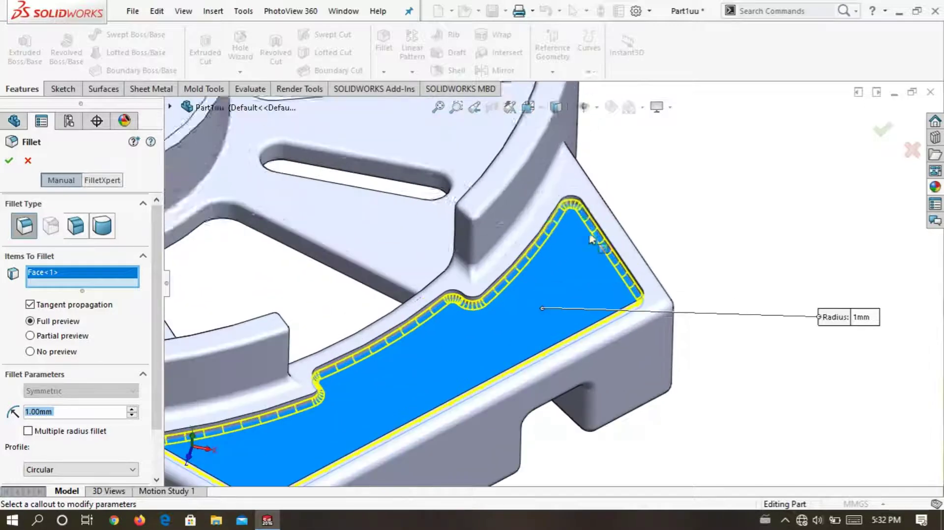
scroll(591, 236, down, 1)
scroll(586, 231, down, 1)
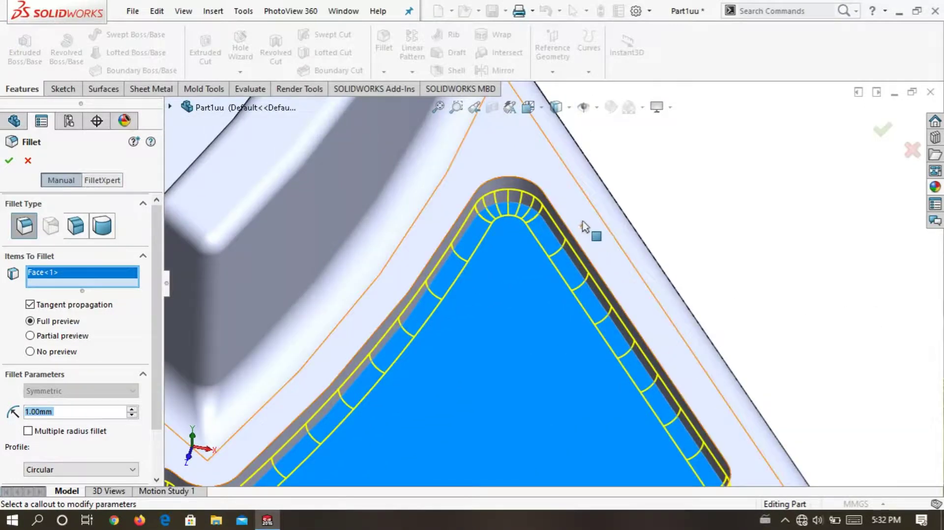
click(590, 229)
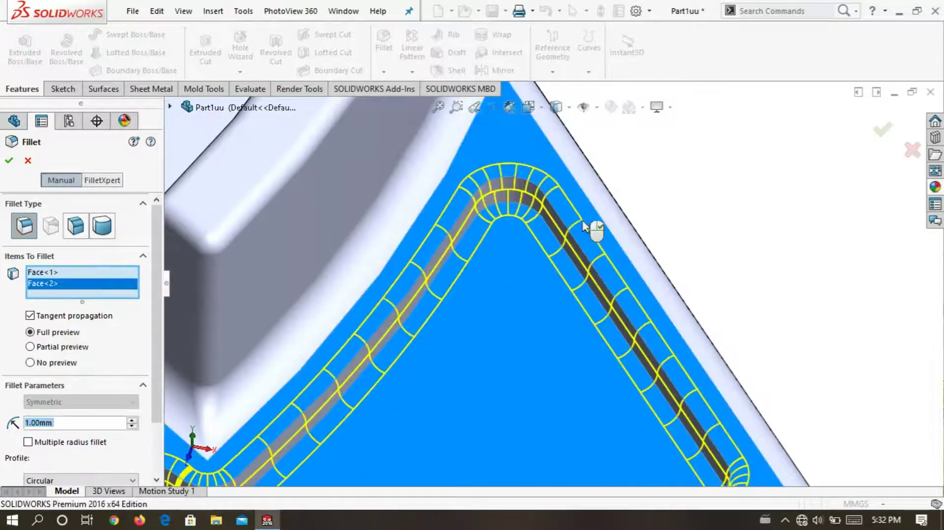
scroll(597, 231, up, 1)
scroll(615, 231, up, 1)
scroll(689, 236, up, 3)
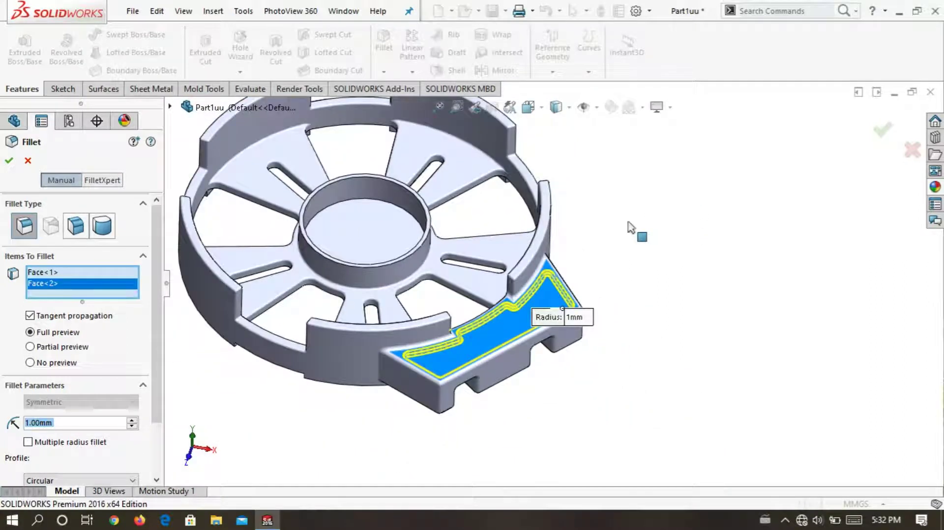
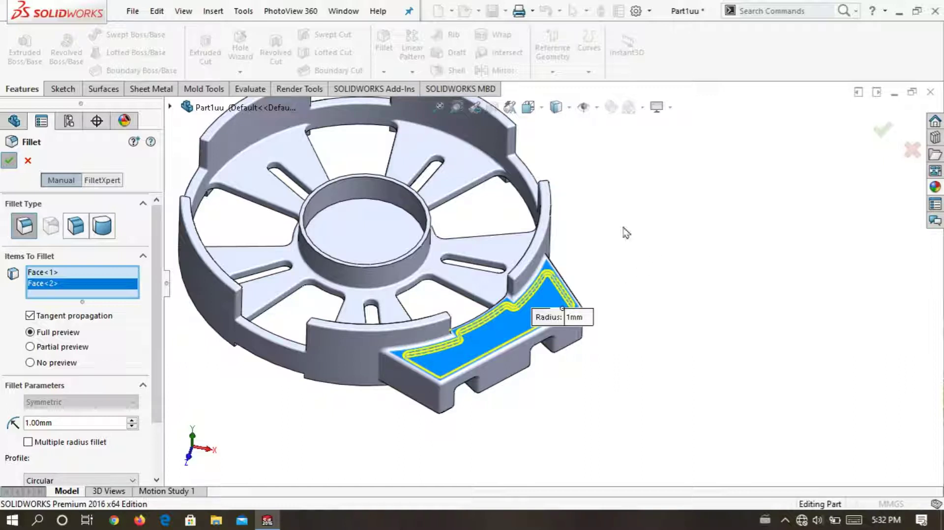
Accept the 1 mm fillet on the two pocket faces as Fillet5 and turn the view.
key(Return)
mouse_move(617, 219)
middle_down()
mouse_move(477, 288)
mouse_move(635, 269)
middle_up()
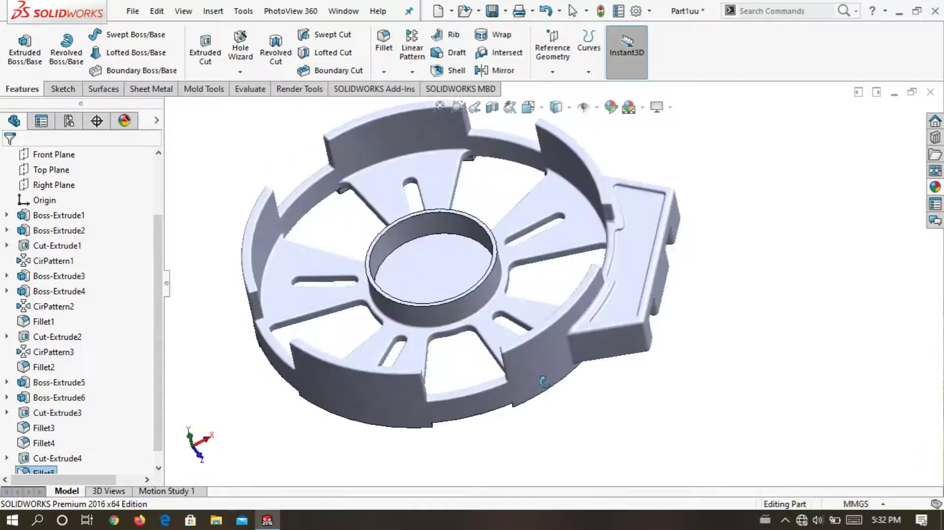
Orbit to the tab and select the loop of edges around its pocket.
scroll(634, 270, down, 2)
scroll(659, 310, down, 2)
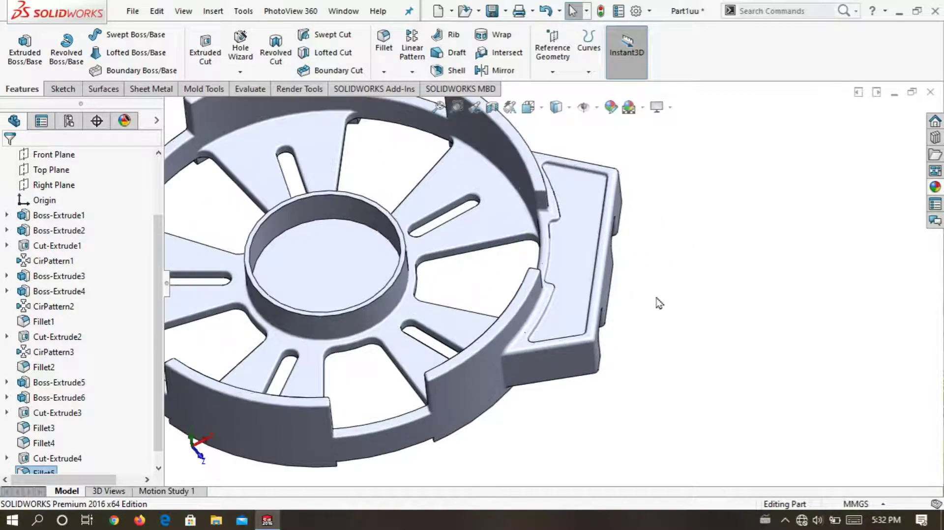
middle_drag(658, 299, 516, 280)
scroll(516, 280, down, 2)
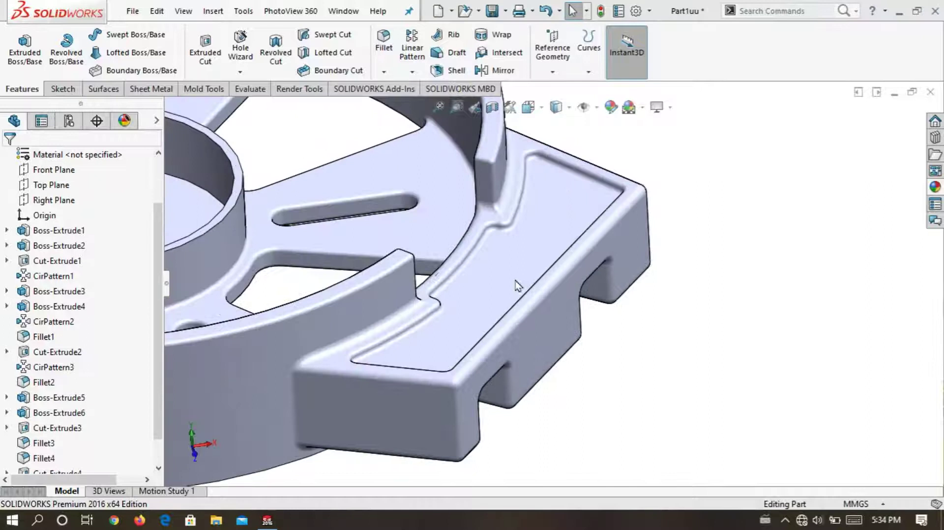
right_click(510, 277)
click(483, 310)
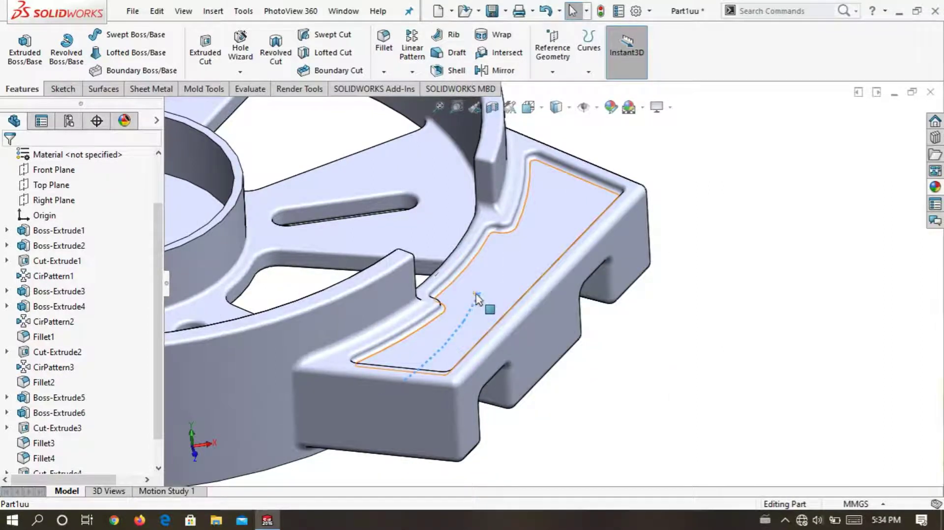
right_click(481, 275)
Select the tab pocket's floor face and open a new sketch on it.
mouse_move(701, 394)
middle_down()
mouse_move(547, 329)
mouse_move(450, 219)
middle_up()
right_click(450, 219)
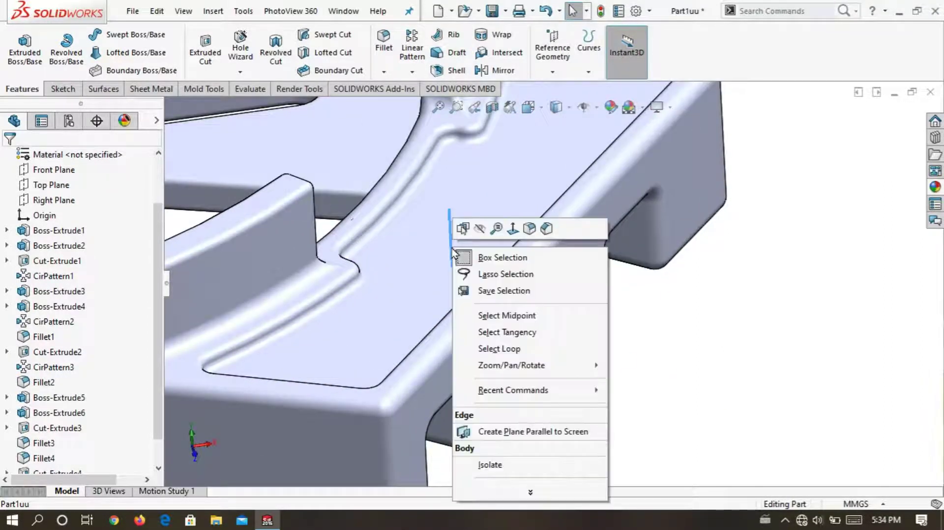
scroll(400, 263, down, 1)
click(400, 264)
right_click(401, 268)
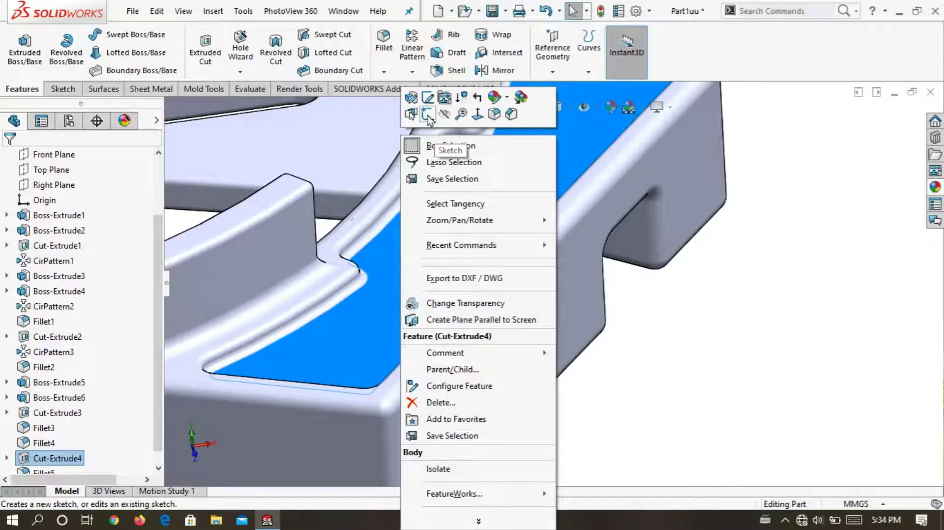
click(428, 113)
Clear the selection and set the display style to Hidden Lines Visible.
scroll(731, 419, down, 1)
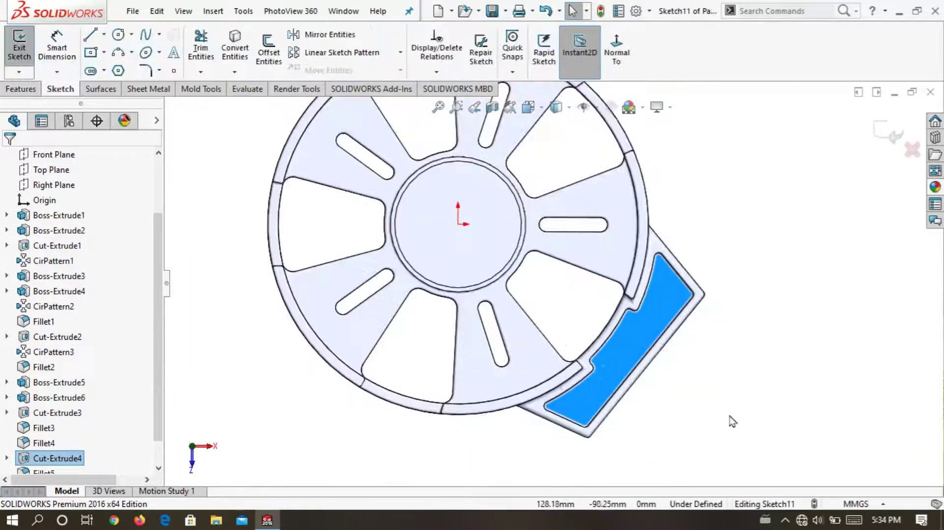
scroll(634, 364, down, 1)
scroll(640, 340, down, 1)
click(647, 317)
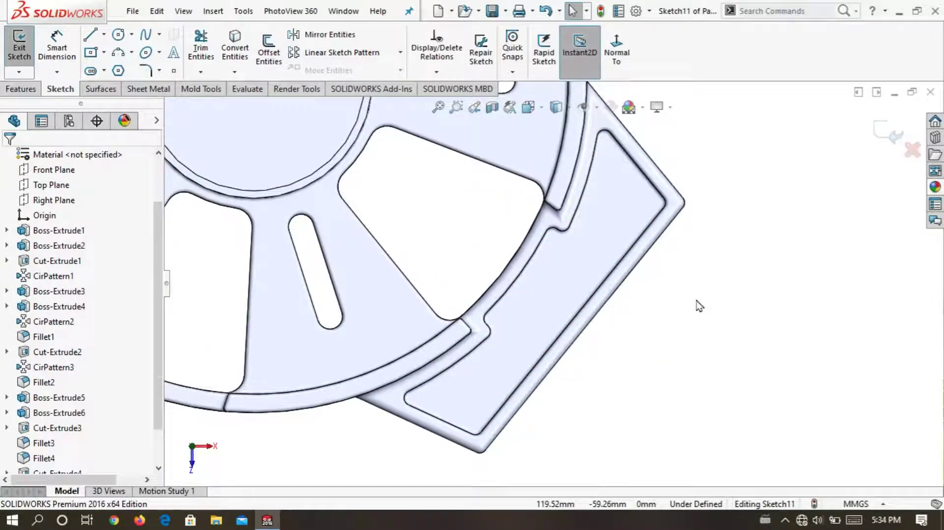
scroll(550, 290, up, 1)
click(570, 108)
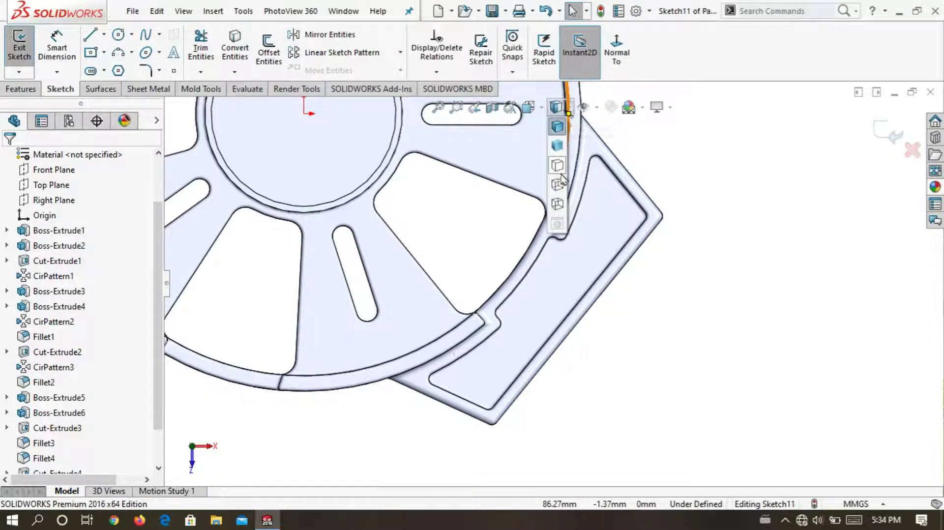
click(558, 176)
Zoom in and start a construction centerline on the pocket edge.
scroll(698, 289, down, 2)
scroll(619, 280, down, 1)
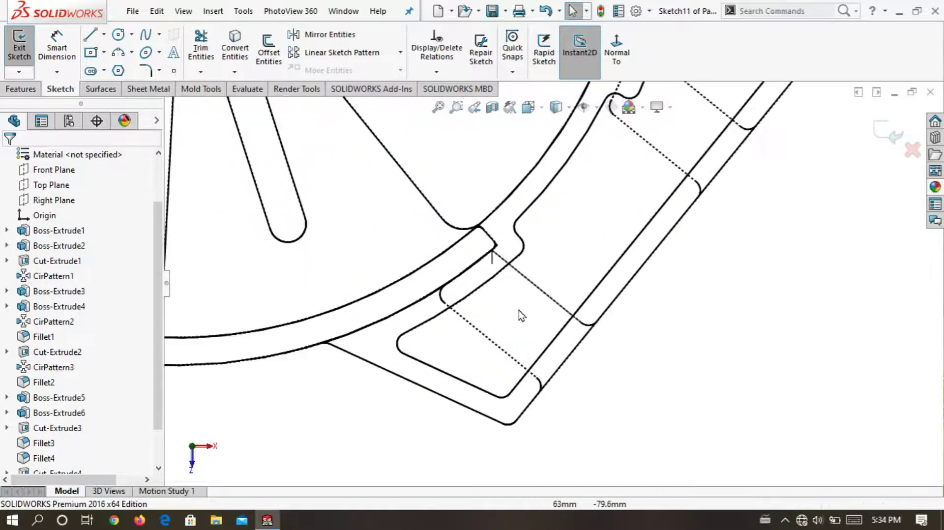
scroll(550, 273, down, 1)
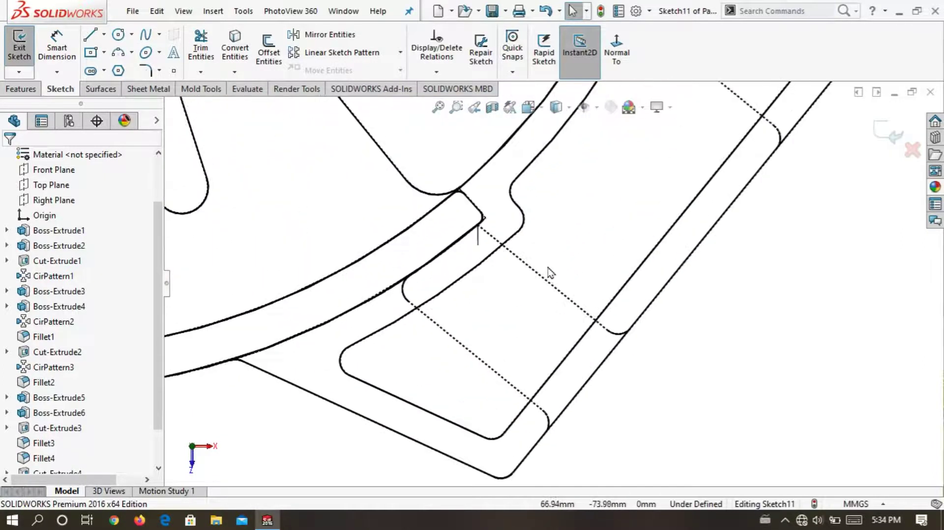
click(104, 35)
click(123, 69)
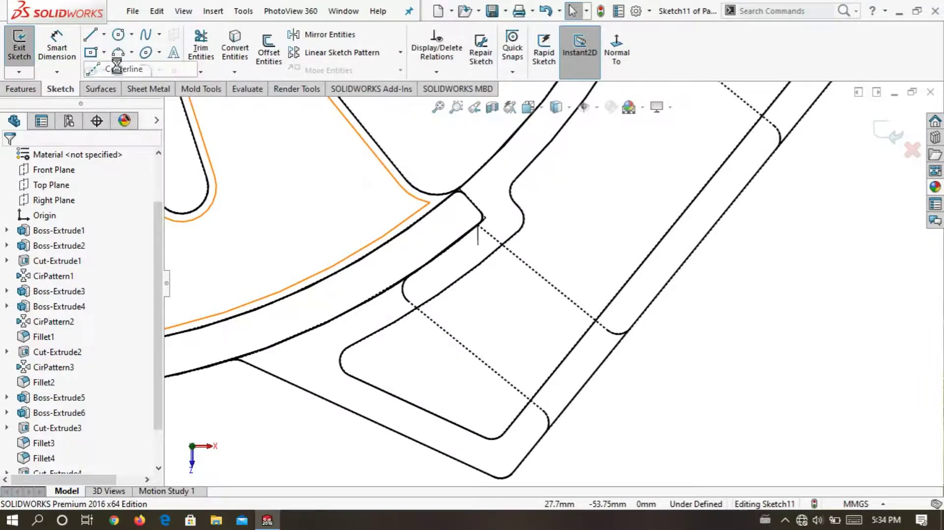
click(408, 300)
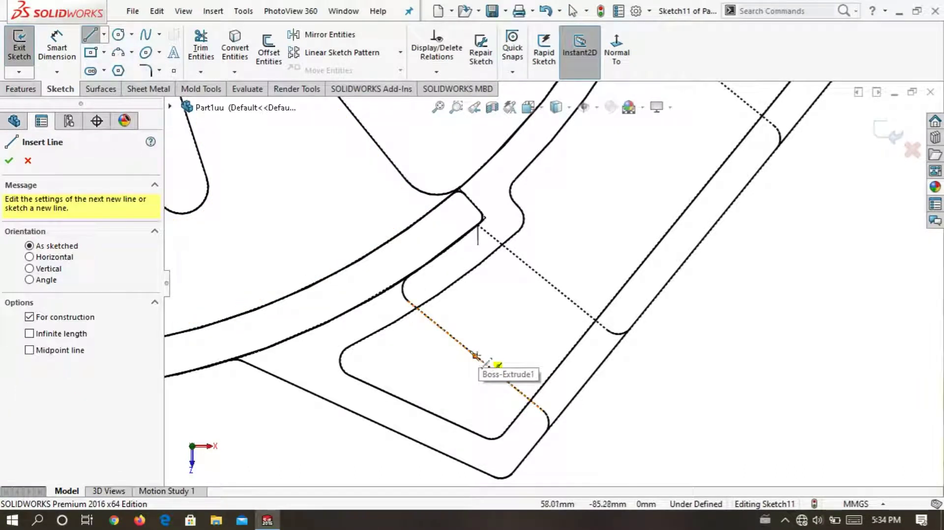
Anchor the centerline on one short pocket edge and stretch it across the recess.
click(476, 355)
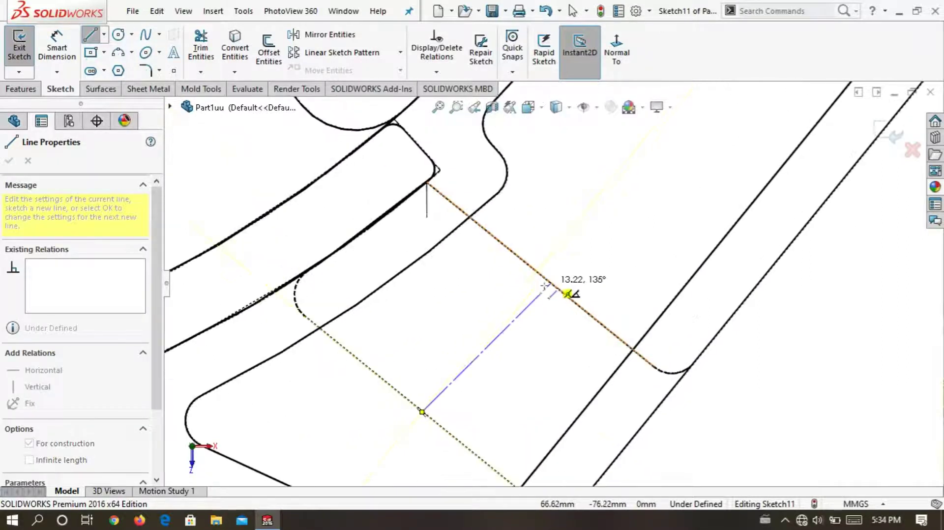
scroll(549, 279, down, 1)
scroll(565, 290, down, 1)
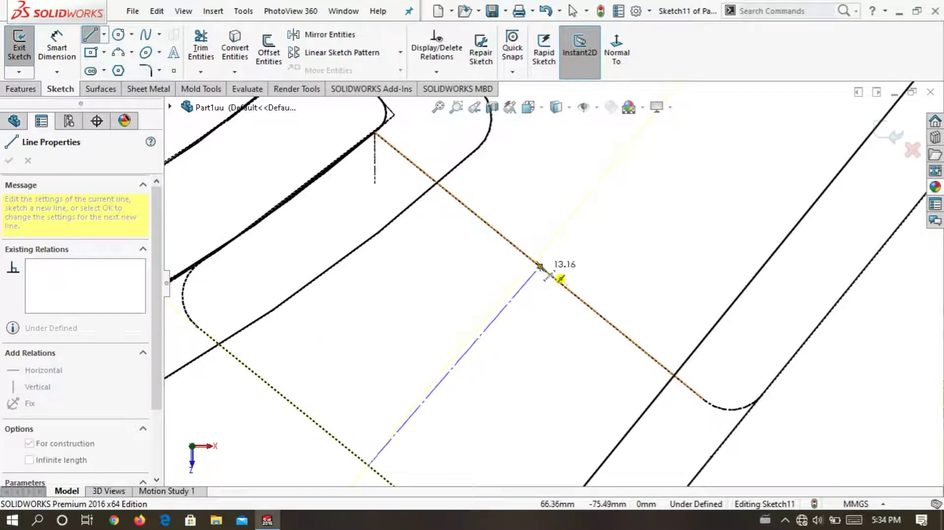
click(540, 267)
scroll(559, 270, up, 2)
scroll(591, 205, up, 2)
scroll(635, 182, up, 2)
scroll(679, 165, down, 2)
scroll(679, 153, up, 2)
scroll(656, 157, up, 1)
scroll(639, 170, down, 1)
scroll(612, 236, down, 2)
scroll(632, 219, down, 2)
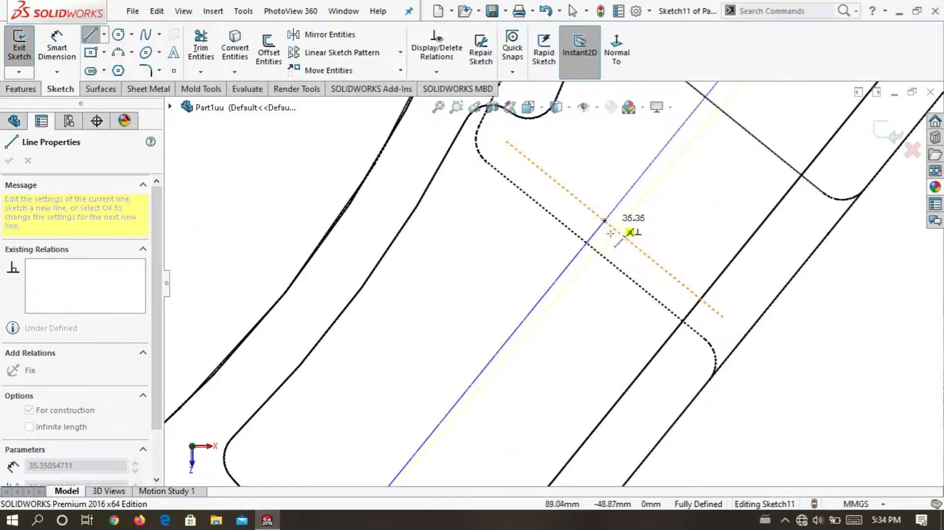
scroll(606, 266, down, 2)
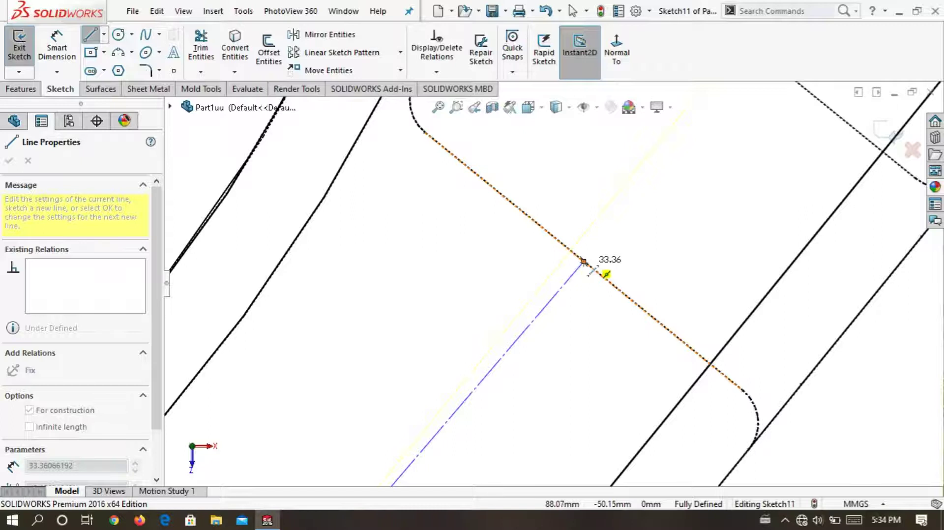
Fix the centerline's end on the opposite dashed edge and end the Centerline tool.
click(584, 261)
scroll(575, 263, up, 1)
scroll(640, 197, down, 1)
scroll(657, 164, up, 1)
scroll(657, 165, down, 2)
scroll(654, 202, down, 2)
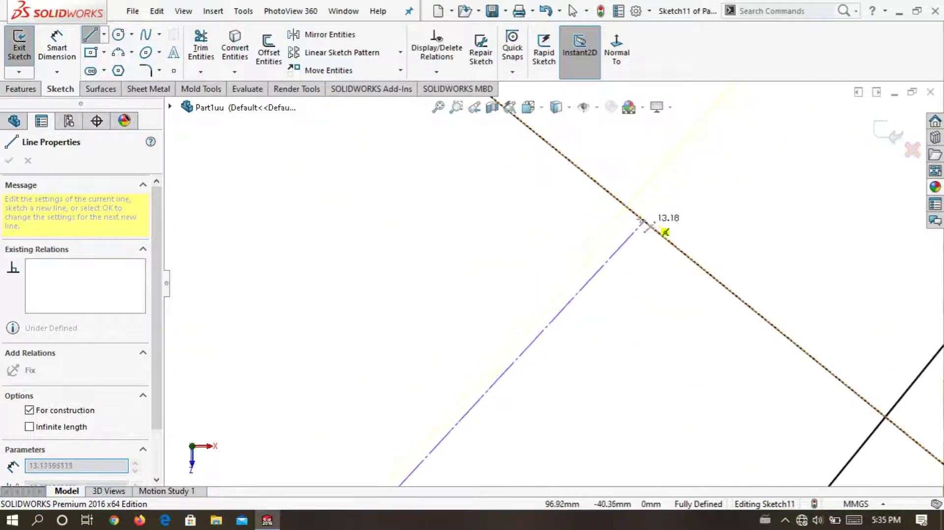
click(618, 200)
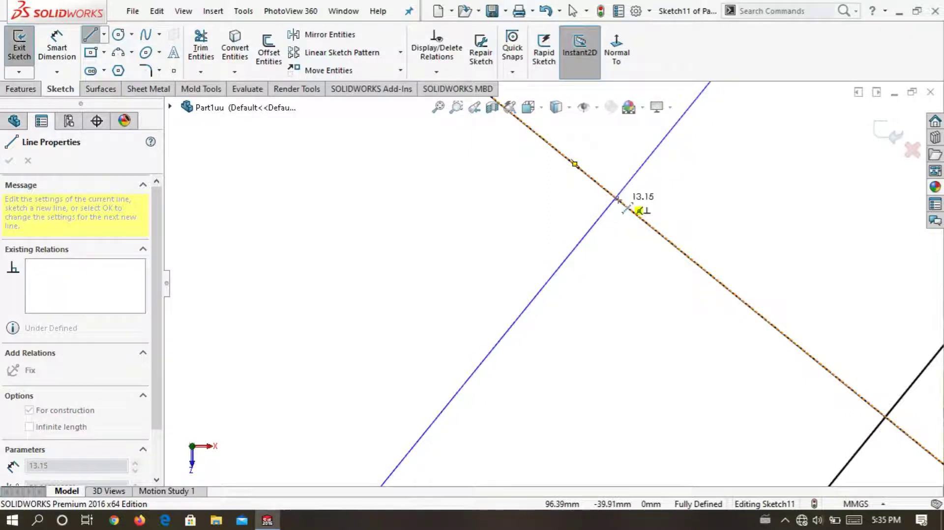
scroll(625, 206, up, 2)
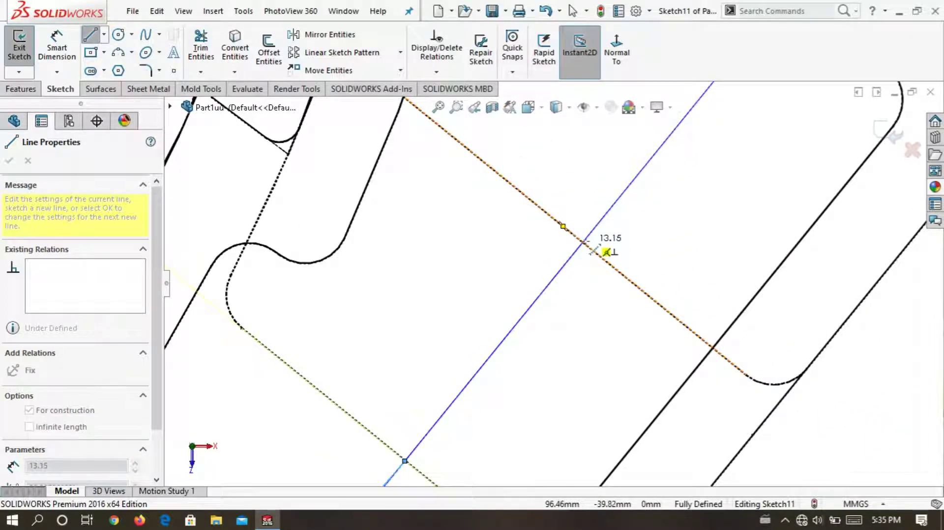
click(581, 243)
scroll(590, 241, up, 2)
scroll(609, 222, up, 2)
right_click(735, 170)
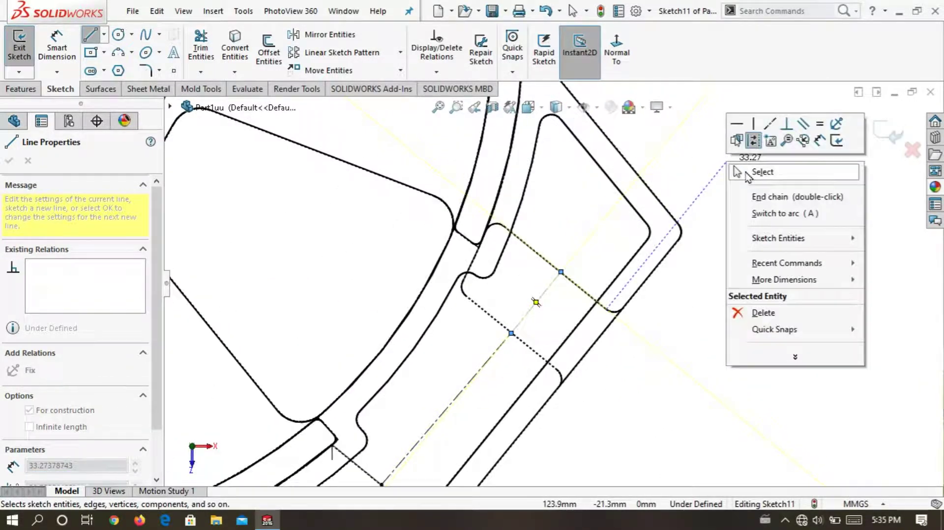
click(745, 172)
scroll(755, 182, up, 2)
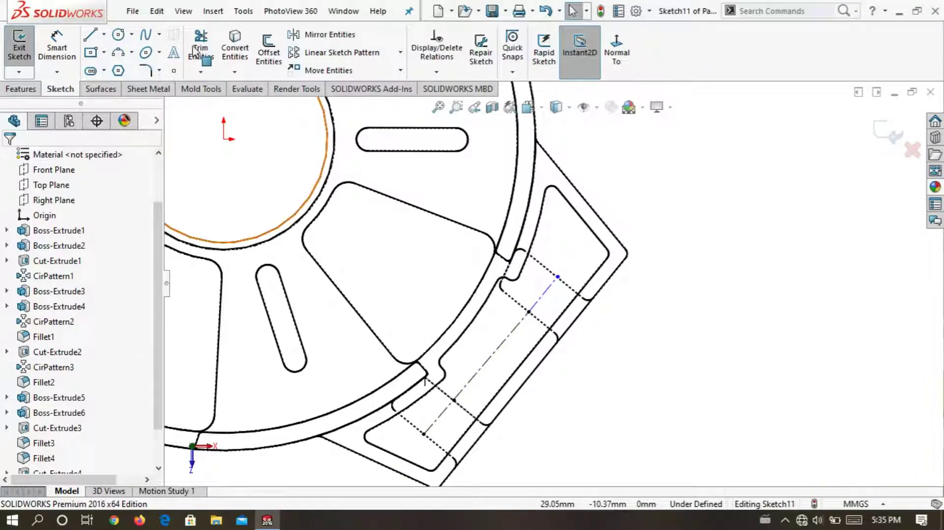
Sketch two circles centred on the centerline, one near each end of the pocket.
click(118, 34)
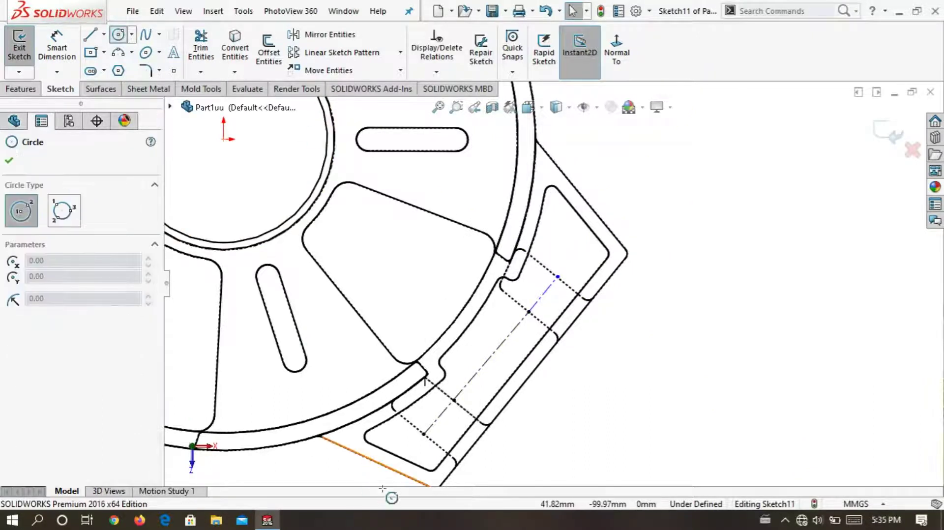
scroll(465, 441, down, 2)
scroll(465, 441, down, 1)
scroll(422, 390, down, 2)
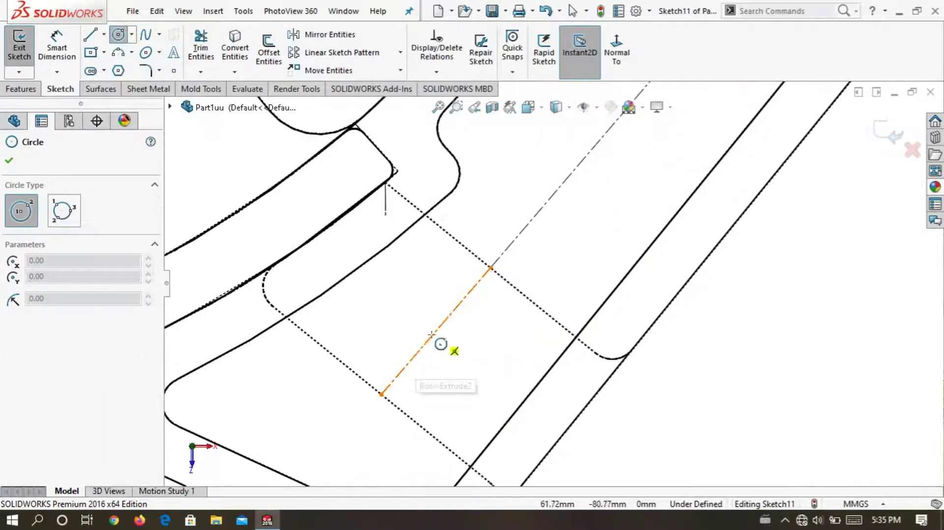
click(436, 331)
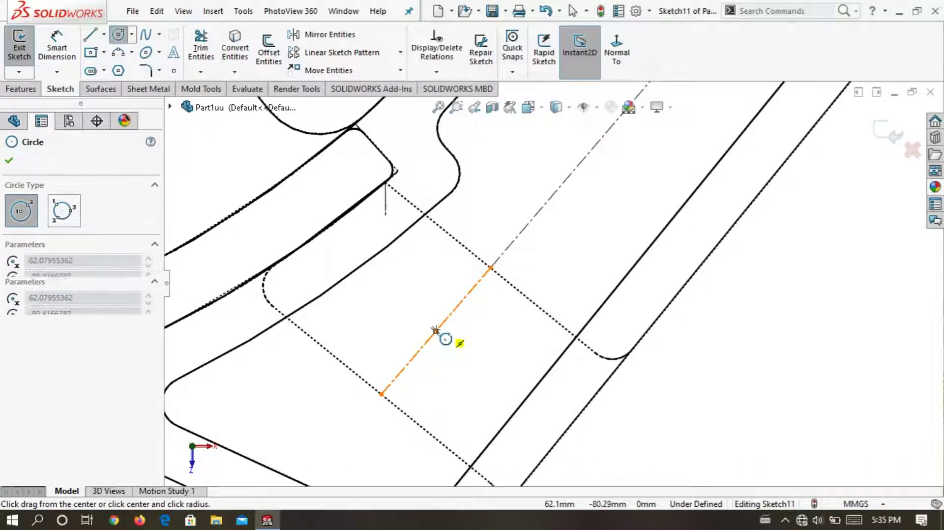
click(466, 347)
scroll(474, 353, up, 2)
scroll(513, 300, up, 2)
scroll(659, 155, down, 2)
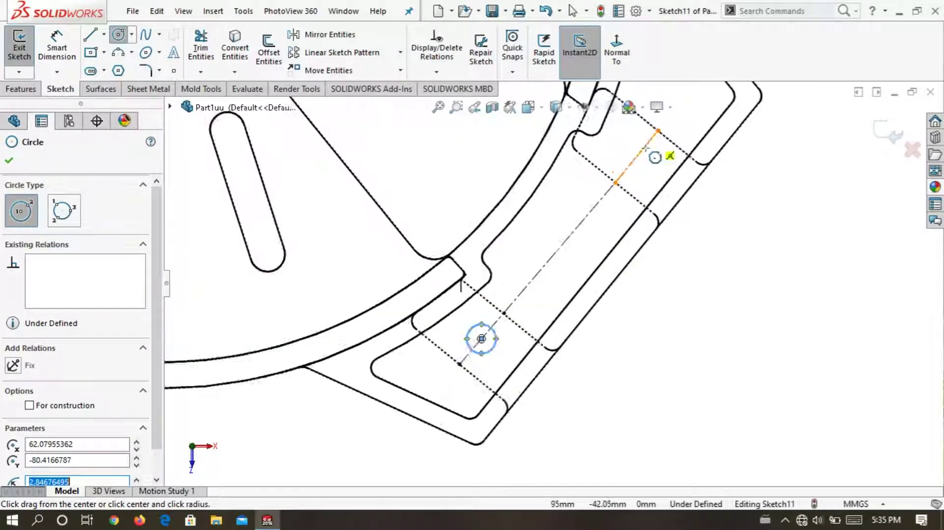
scroll(625, 215, down, 1)
click(617, 170)
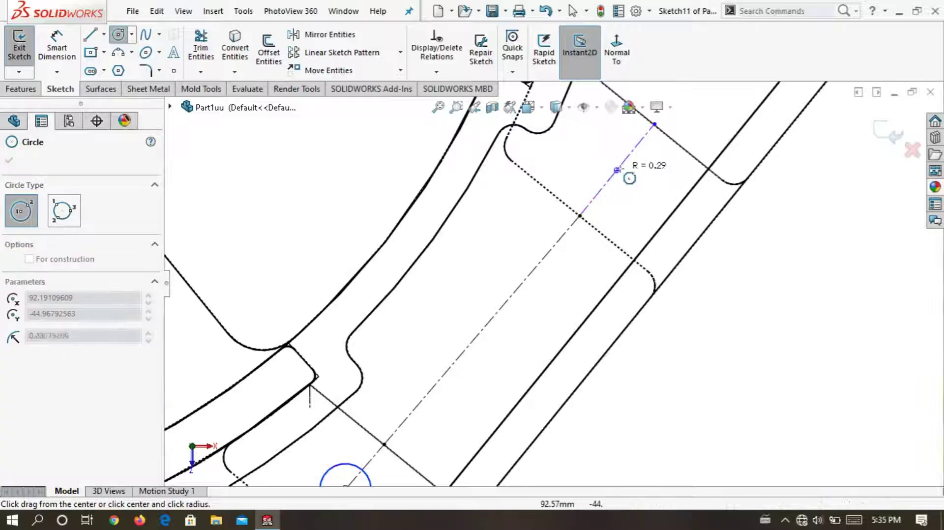
click(645, 178)
Dimension both tab hole circles to a 6 mm diameter.
key(d)
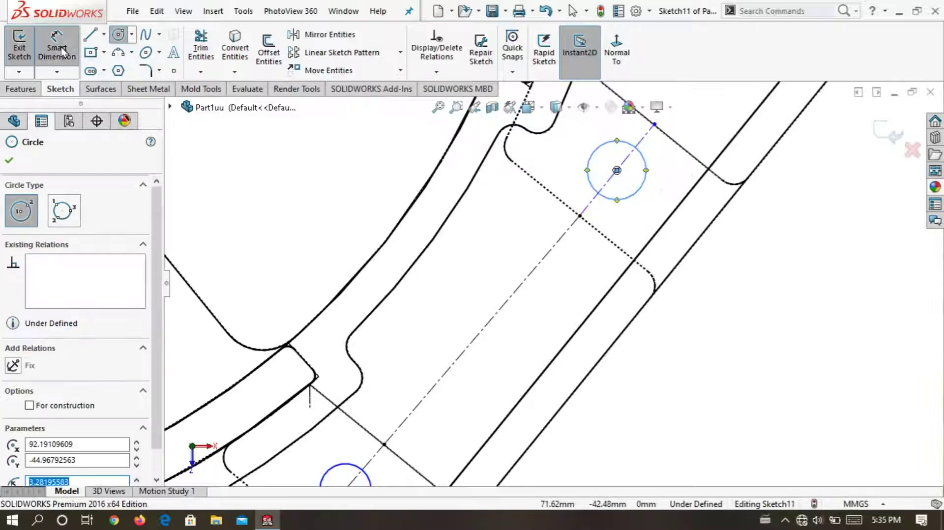
click(640, 199)
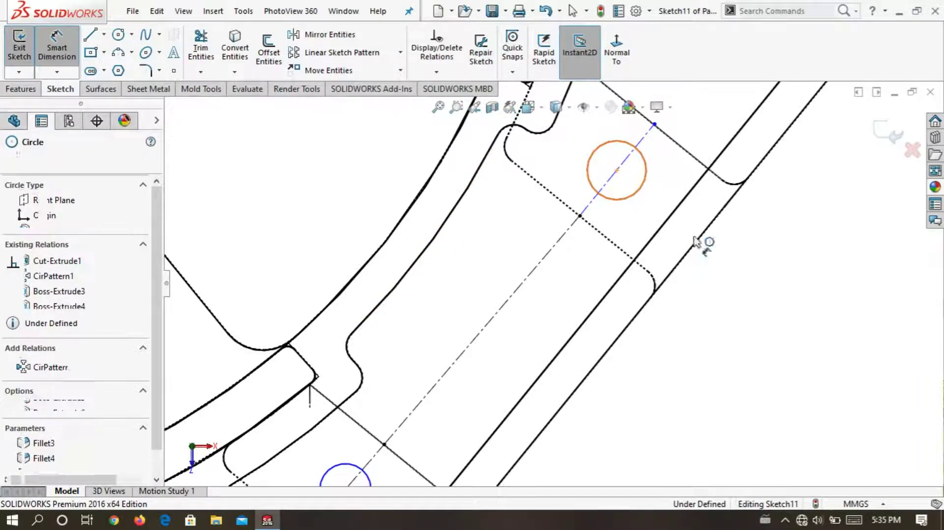
click(747, 266)
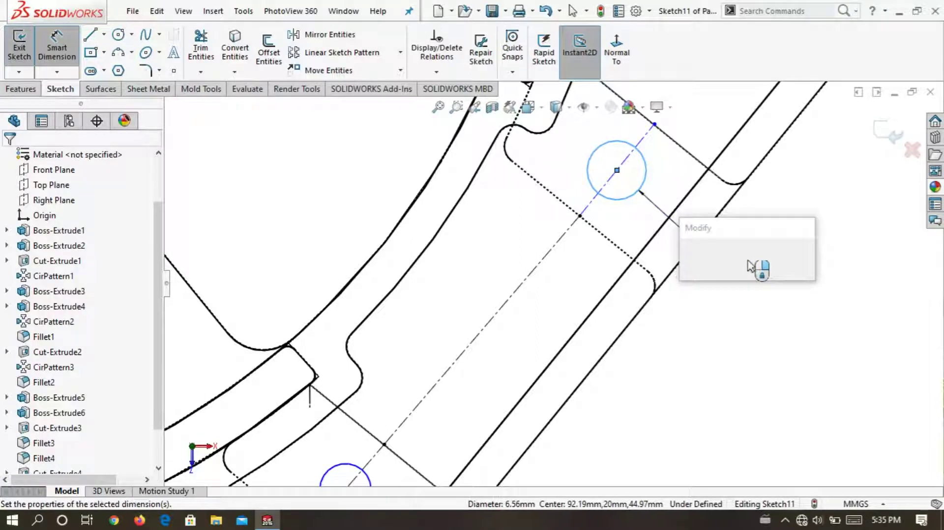
text(6)
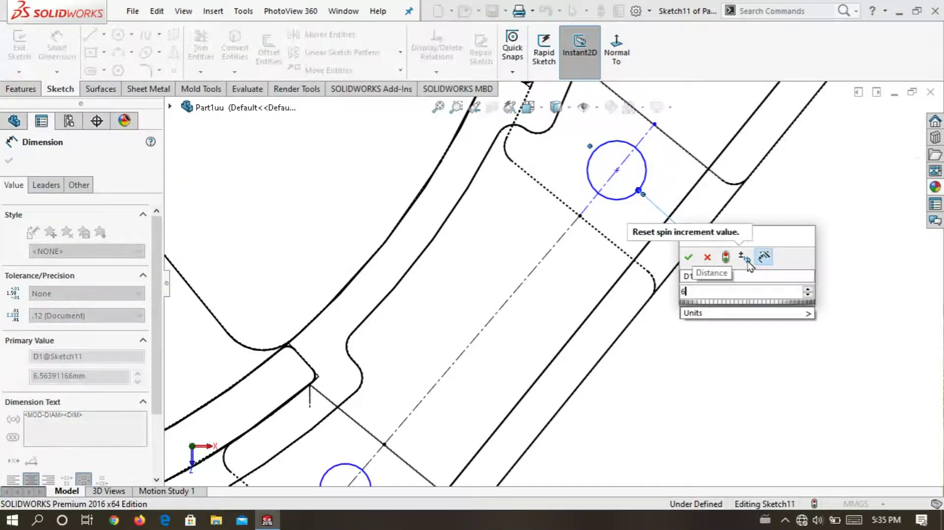
key(Return)
click(693, 324)
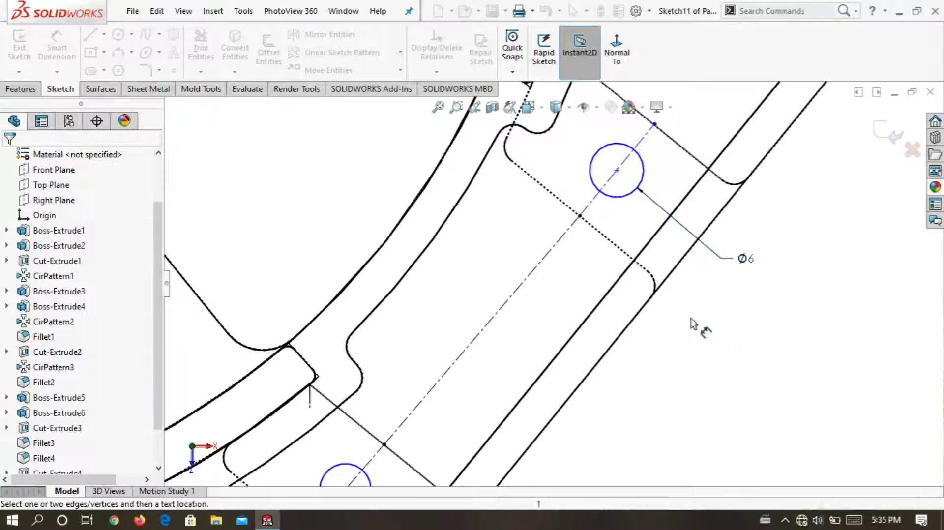
scroll(541, 344, up, 3)
scroll(512, 354, up, 2)
scroll(512, 354, down, 2)
scroll(521, 337, down, 1)
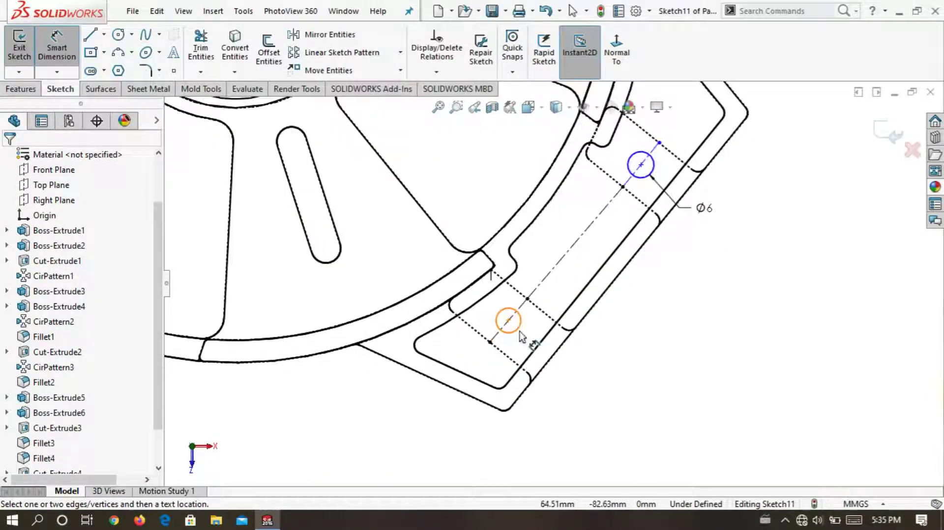
click(519, 331)
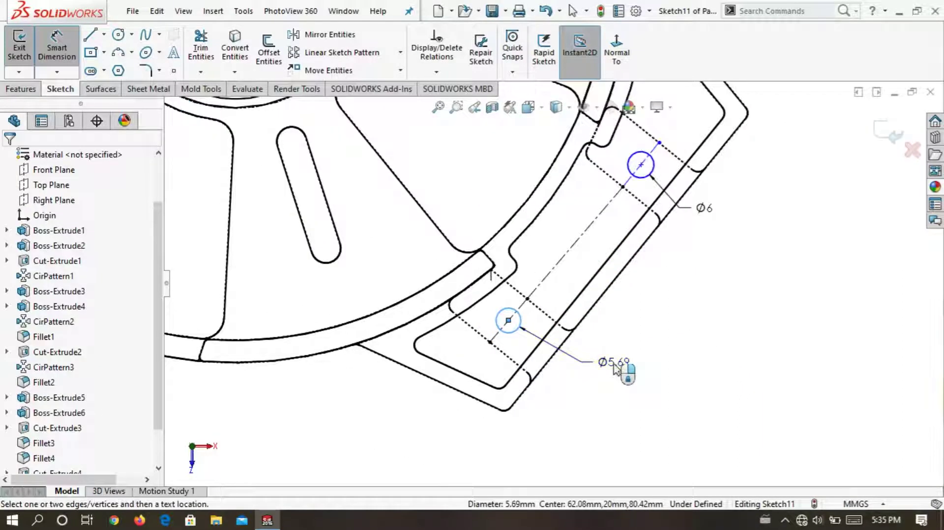
click(615, 368)
text(6)
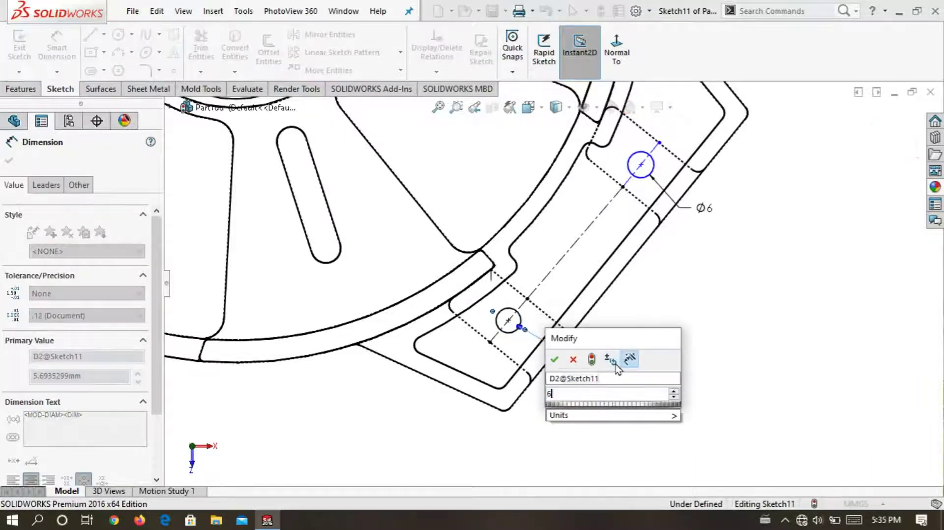
key(Return)
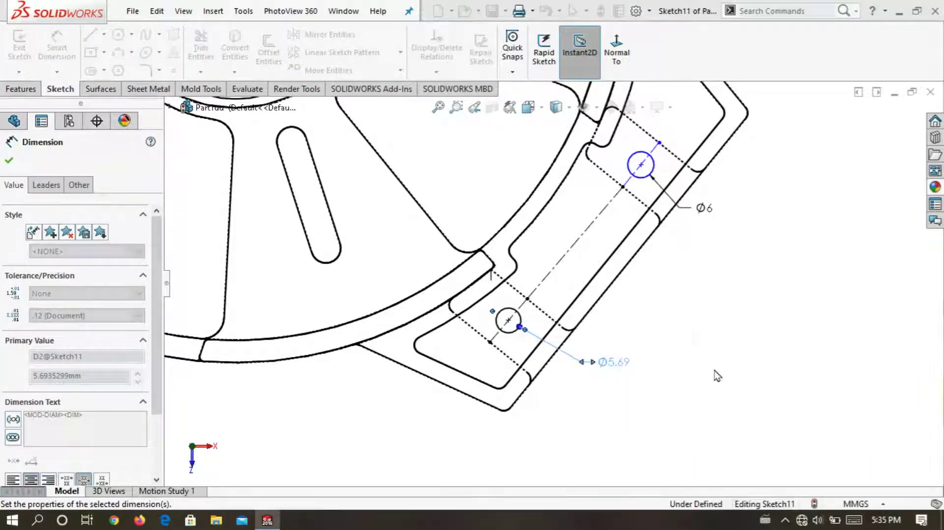
click(712, 374)
Add a vertical 44.97 mm dimension from the origin to the upper hole centre.
scroll(711, 374, up, 3)
scroll(500, 187, up, 2)
scroll(501, 187, down, 2)
click(413, 188)
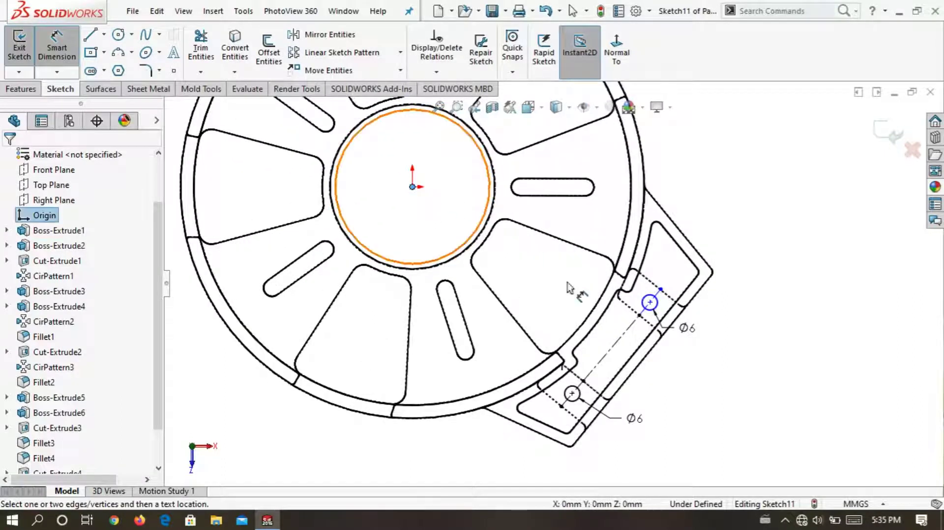
click(649, 302)
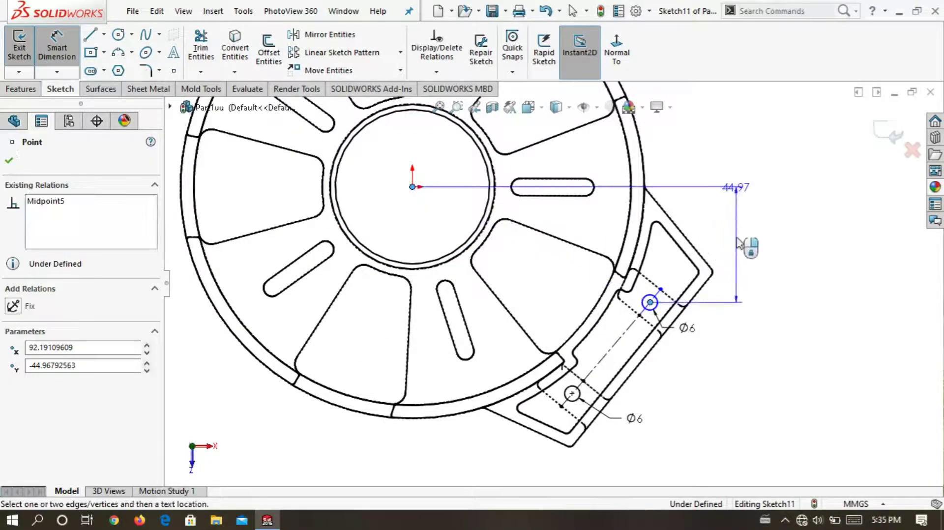
click(738, 216)
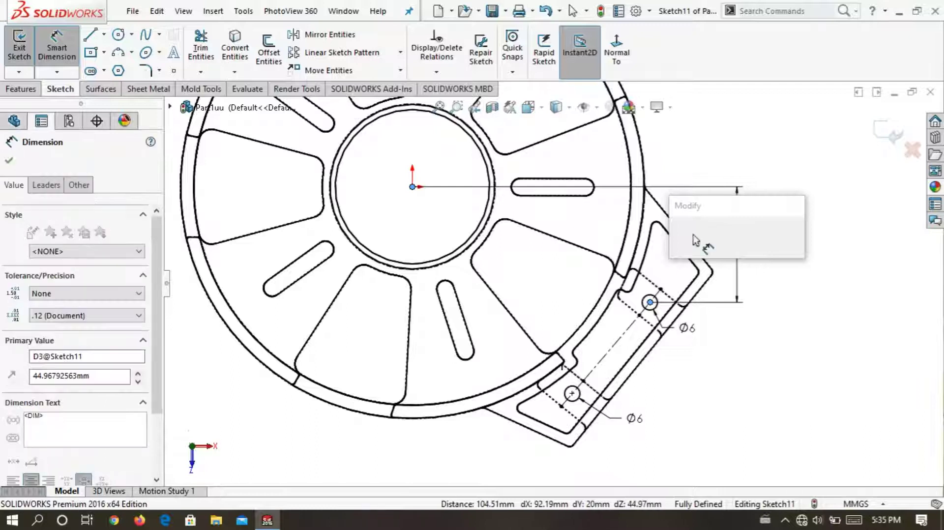
Accept the 44.97 mm distance, fit the view, and exit the fully defined Sketch11.
key(Return)
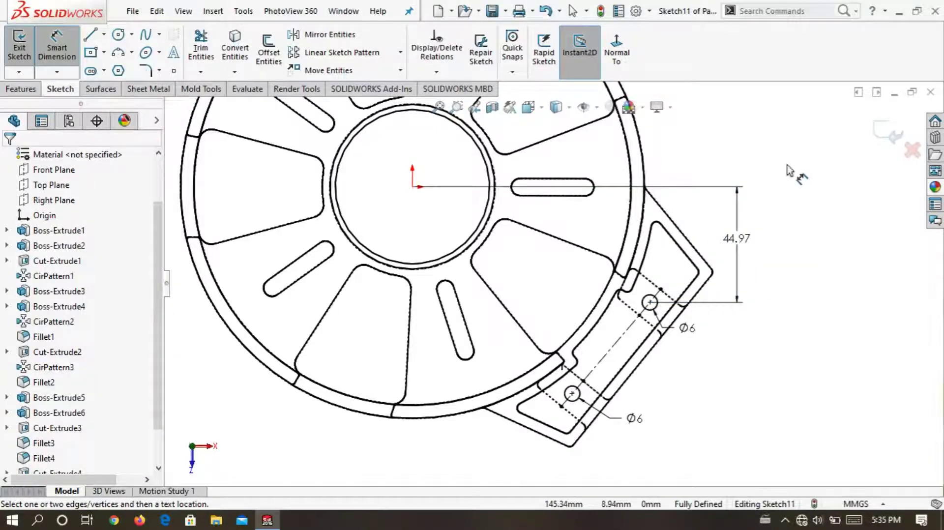
key(z)
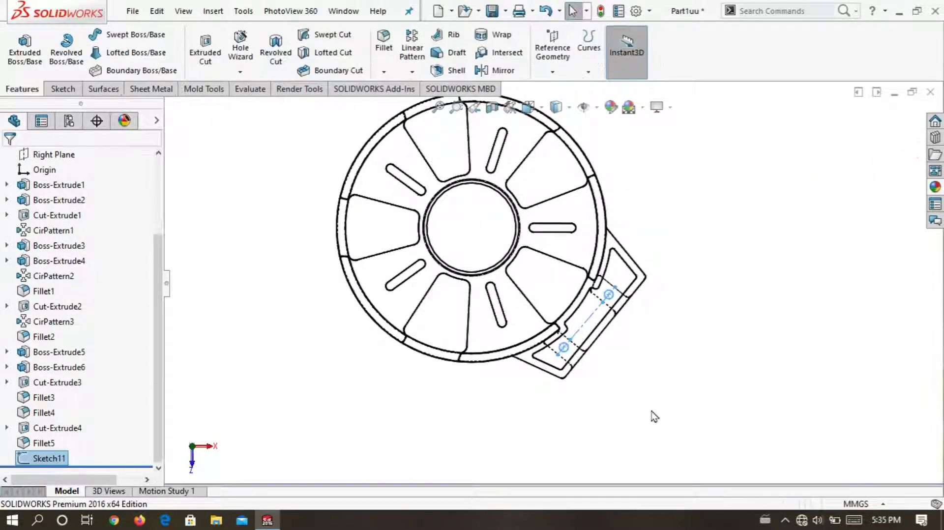
click(74, 463)
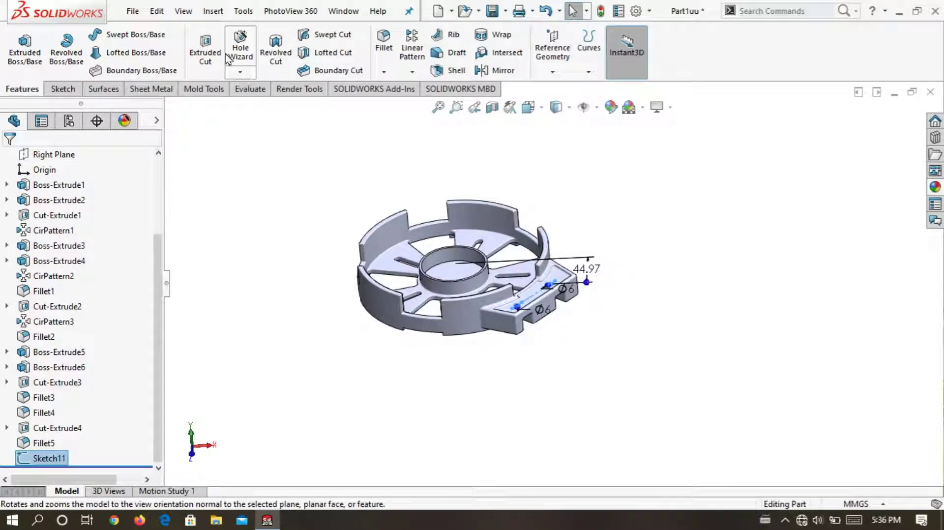
Extrude-cut Sketch11 as a 42 mm blind cut (Cut-Extrude5) and inspect the holes from below.
click(205, 52)
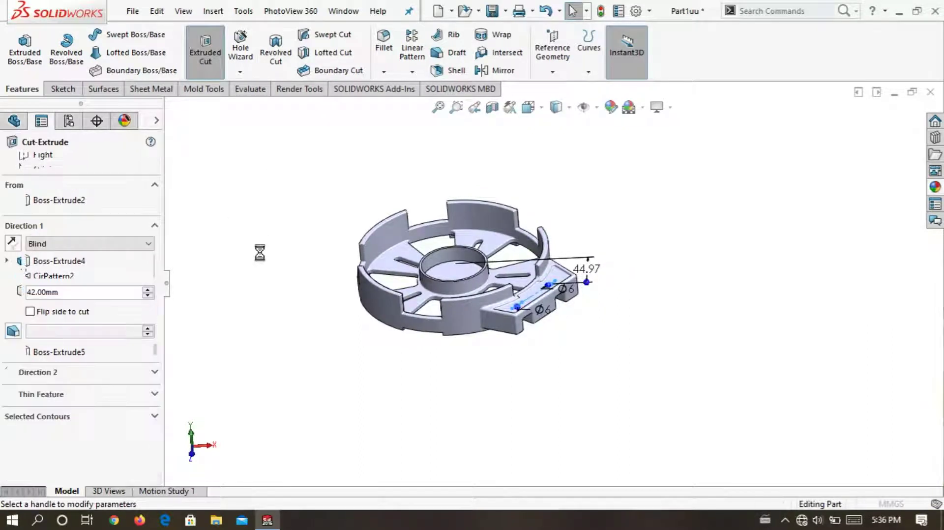
click(9, 160)
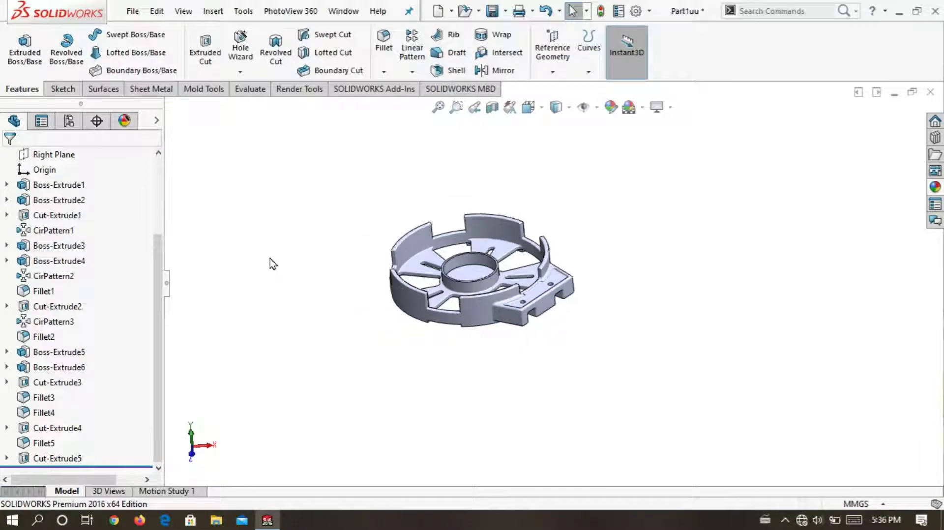
scroll(584, 290, down, 2)
scroll(585, 290, down, 2)
mouse_move(554, 365)
middle_down()
mouse_move(472, 159)
mouse_move(552, 392)
middle_up()
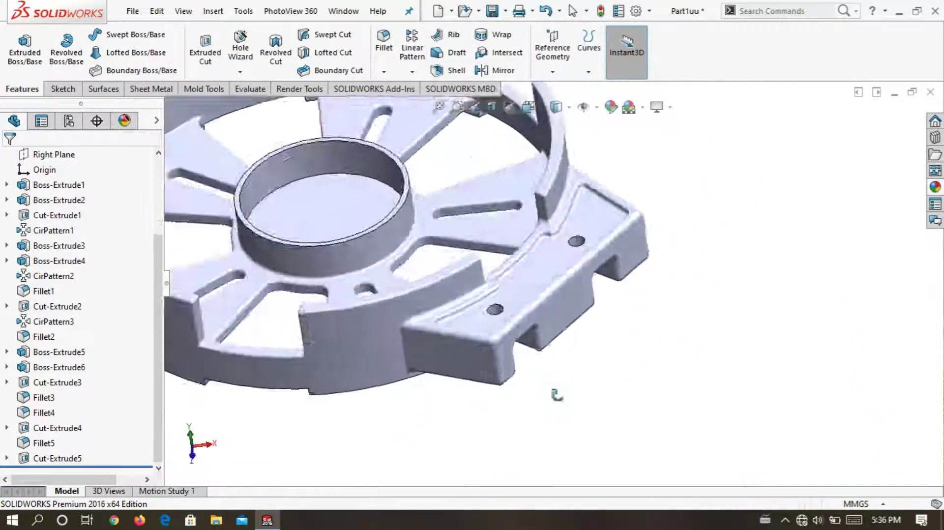
scroll(551, 308, up, 3)
scroll(530, 255, down, 2)
scroll(650, 238, down, 2)
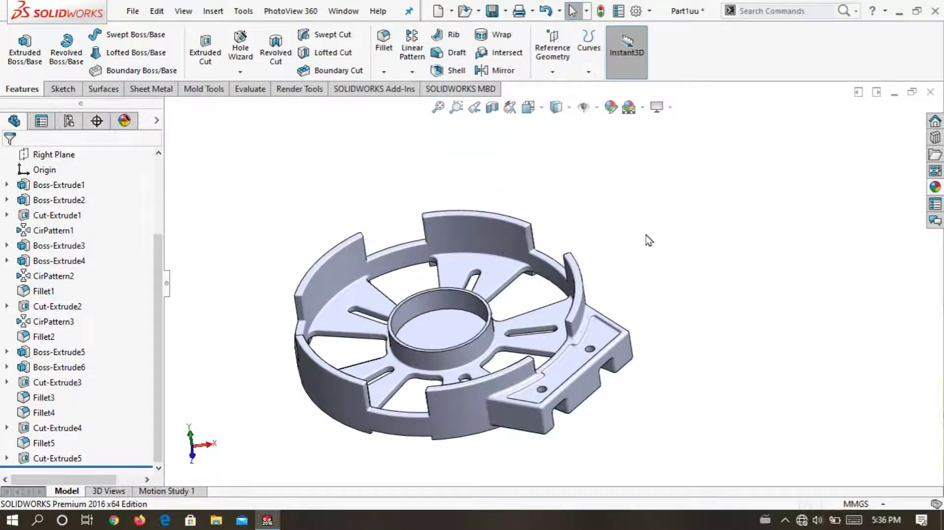
scroll(641, 238, up, 2)
scroll(588, 396, down, 3)
mouse_move(588, 396)
middle_down()
mouse_move(581, 216)
mouse_move(571, 177)
middle_up()
scroll(539, 337, down, 3)
Open a new sketch on the tab's flat face.
click(542, 342)
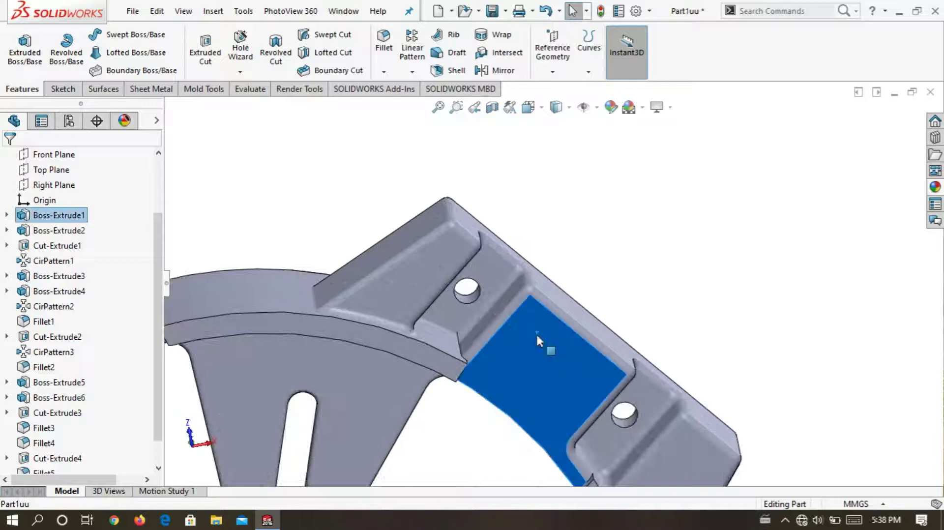
right_click(541, 340)
click(564, 115)
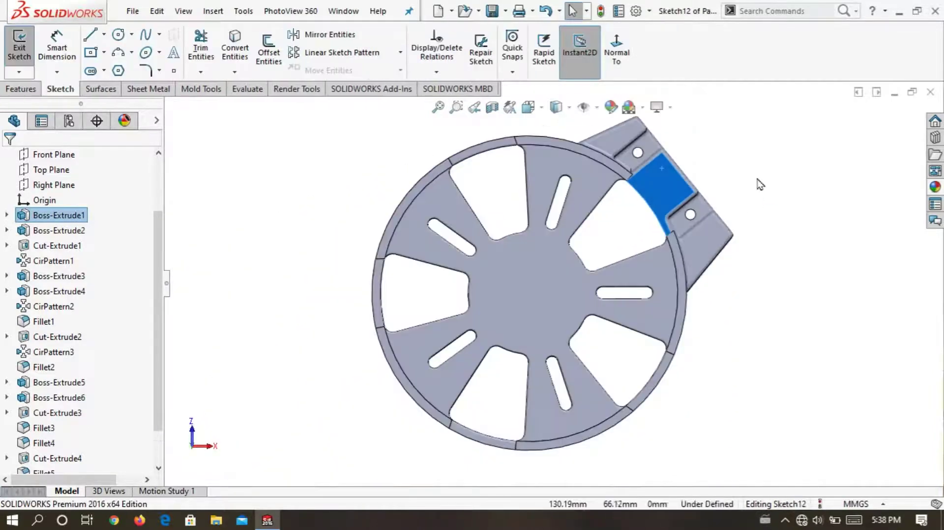
scroll(617, 236, down, 1)
scroll(614, 224, down, 1)
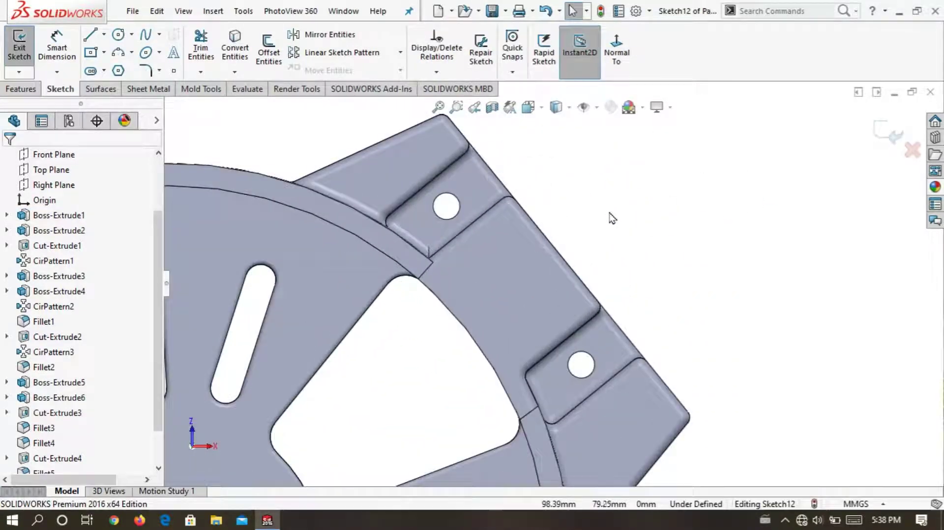
scroll(612, 217, down, 1)
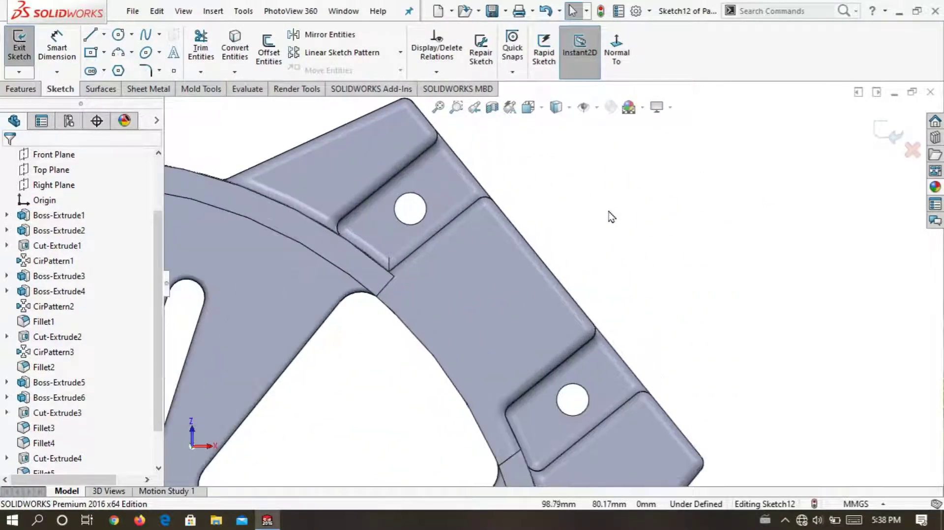
Draw a construction centerline across the tab from its inner curved edge.
click(104, 36)
click(112, 67)
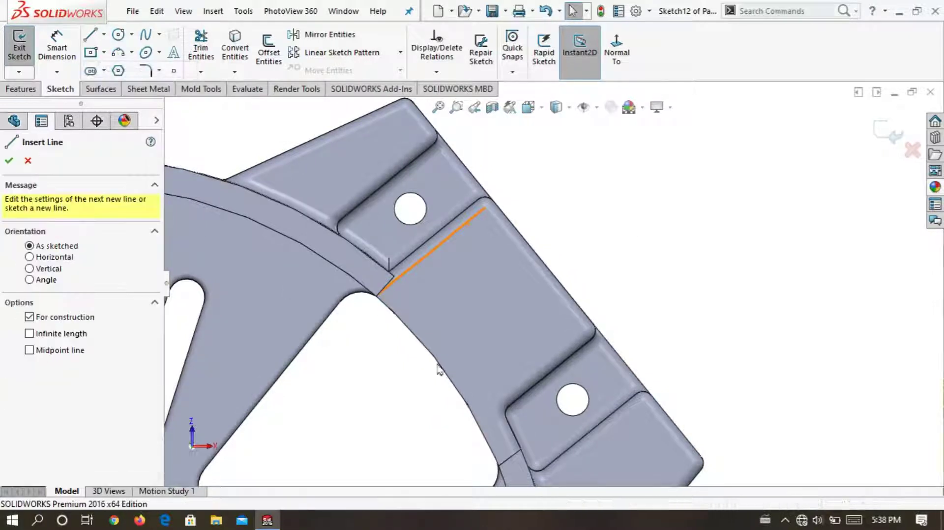
scroll(484, 359, up, 1)
scroll(485, 358, up, 1)
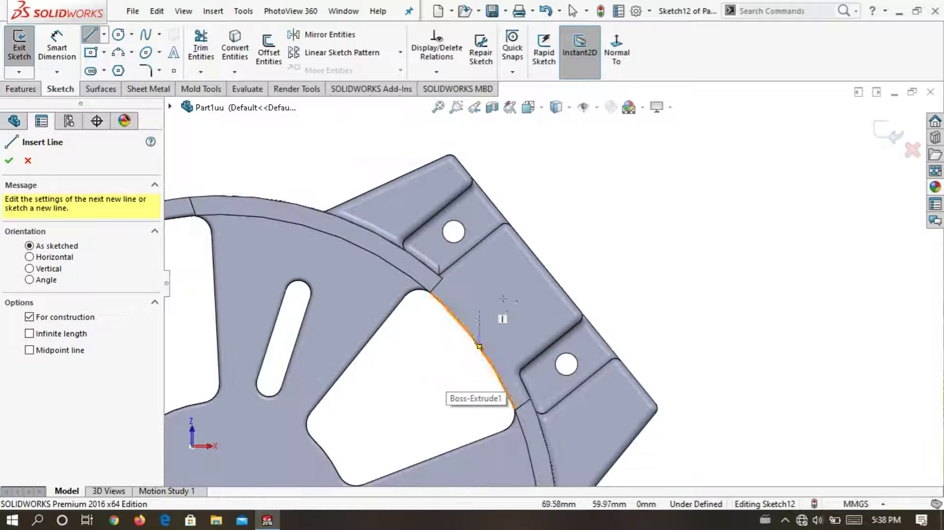
click(479, 346)
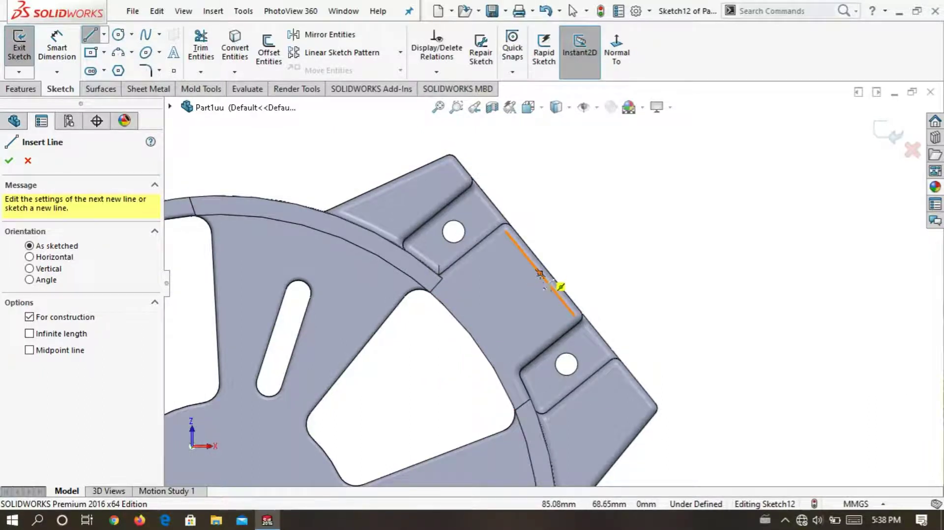
drag(540, 273, 430, 363)
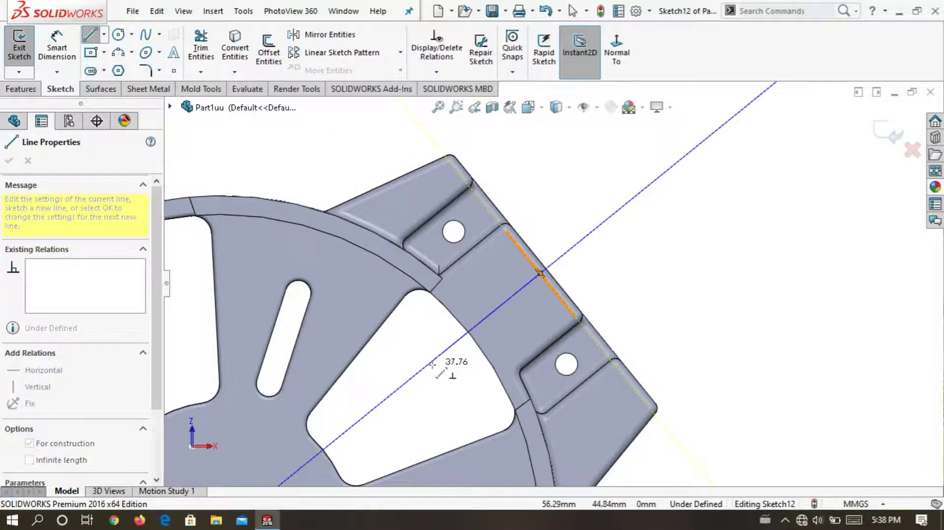
scroll(541, 290, up, 2)
right_click(570, 210)
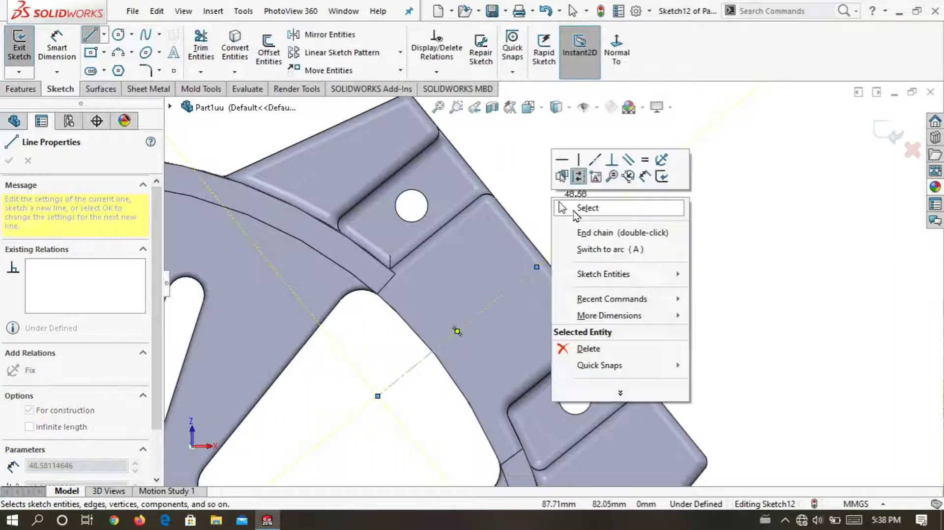
click(570, 210)
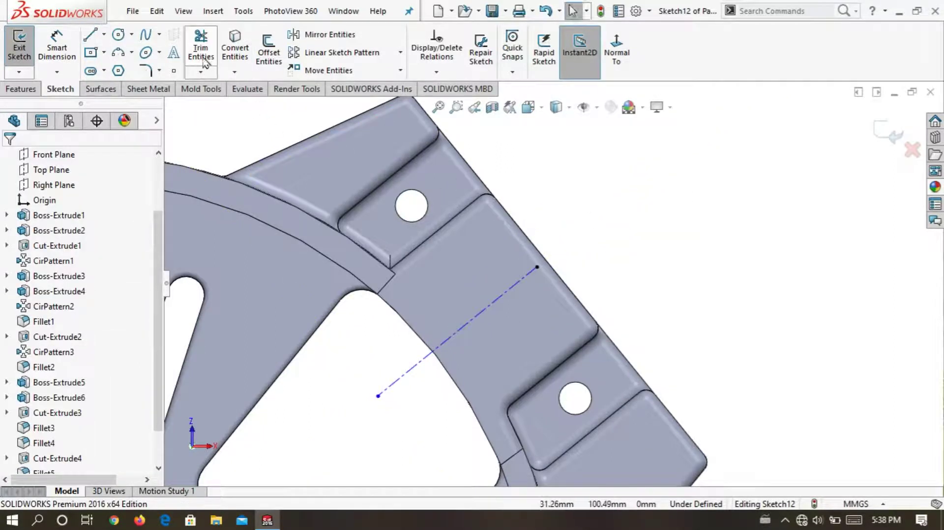
Offset the centerline 10 mm to both sides.
click(261, 49)
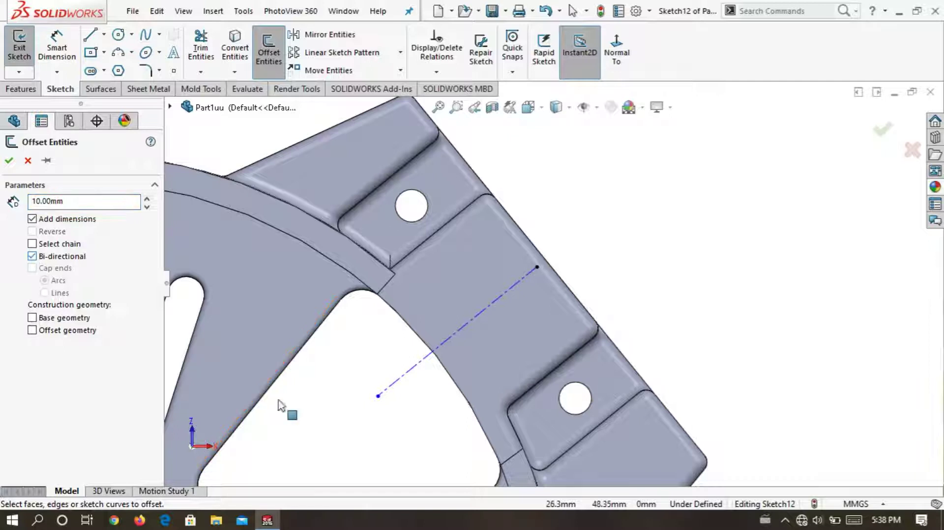
click(400, 381)
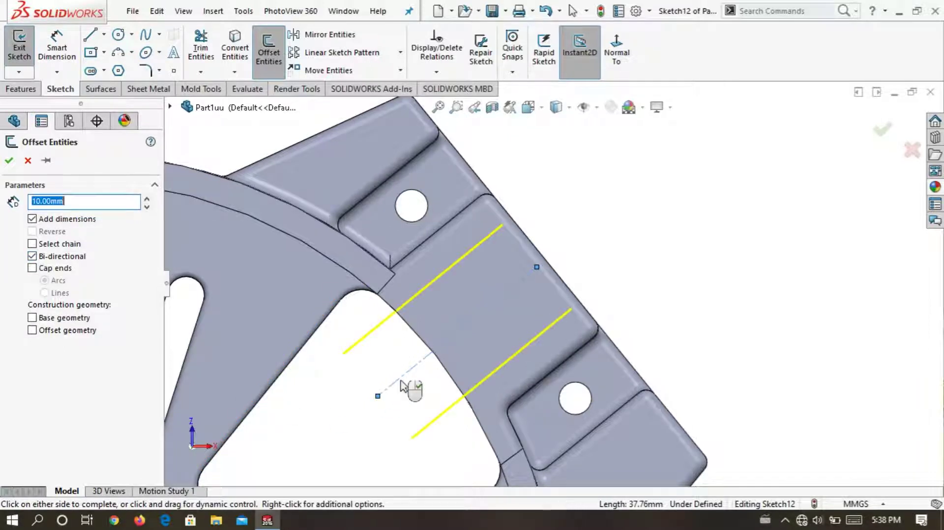
click(10, 161)
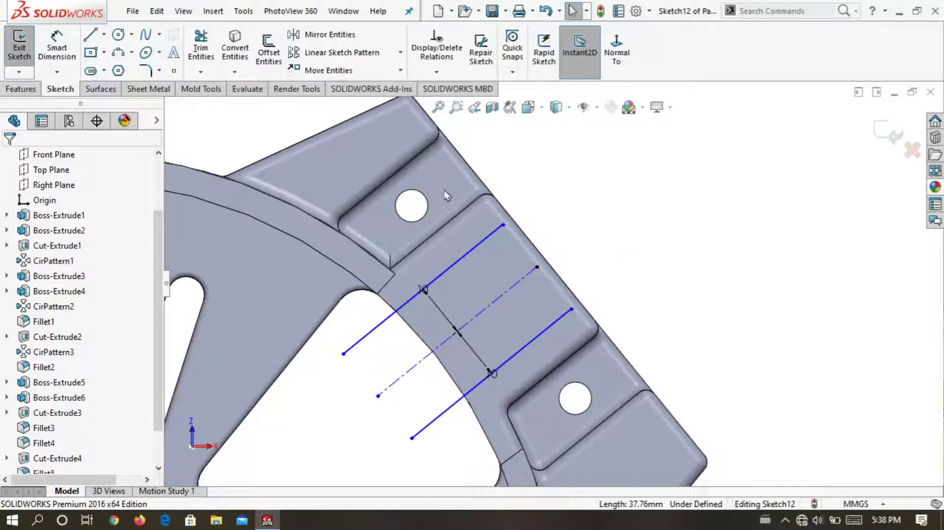
Offset the tab's outer edge 10 mm inward.
click(268, 50)
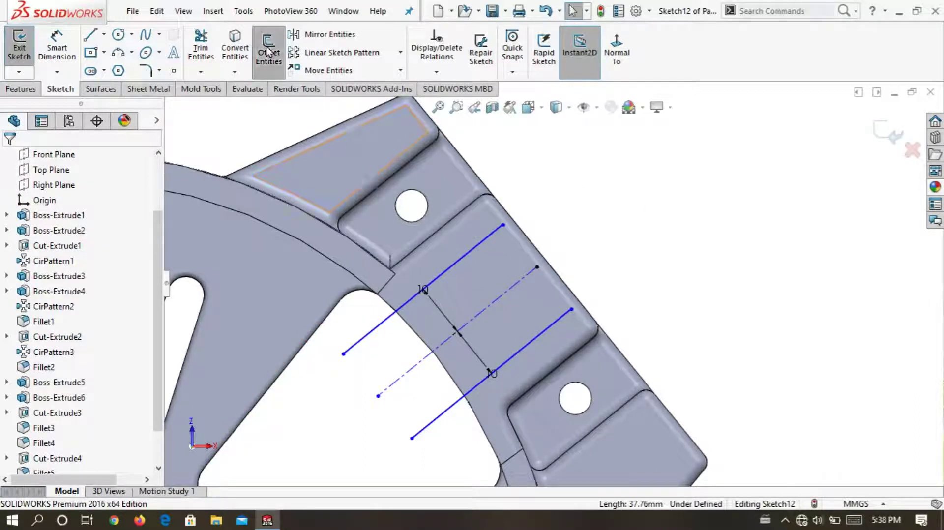
click(551, 285)
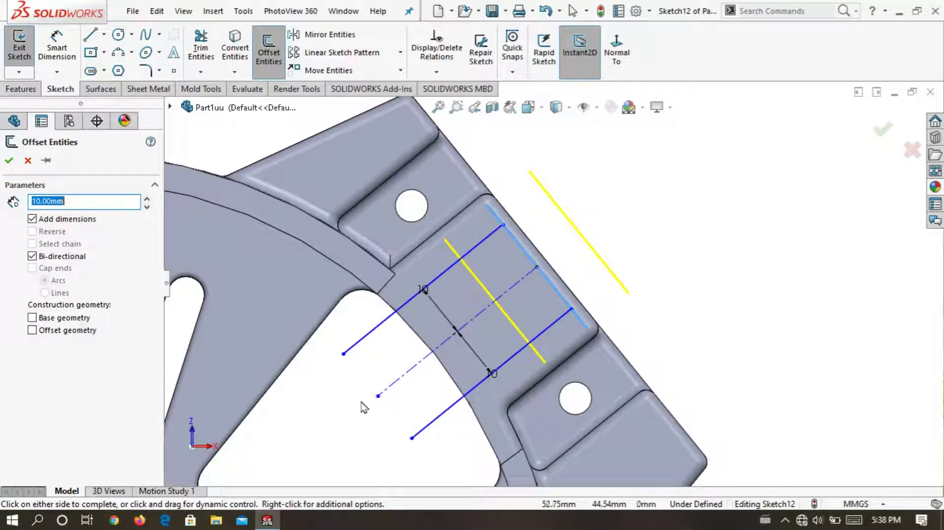
click(147, 201)
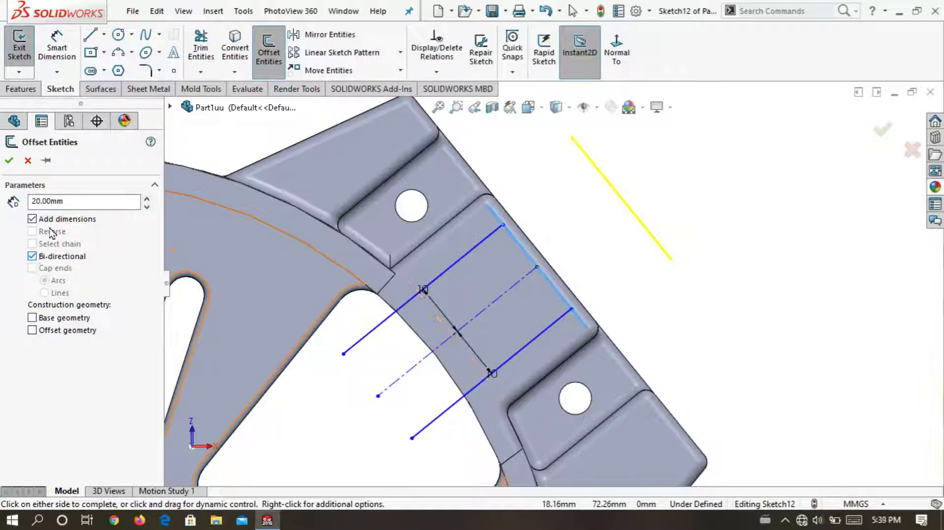
click(146, 208)
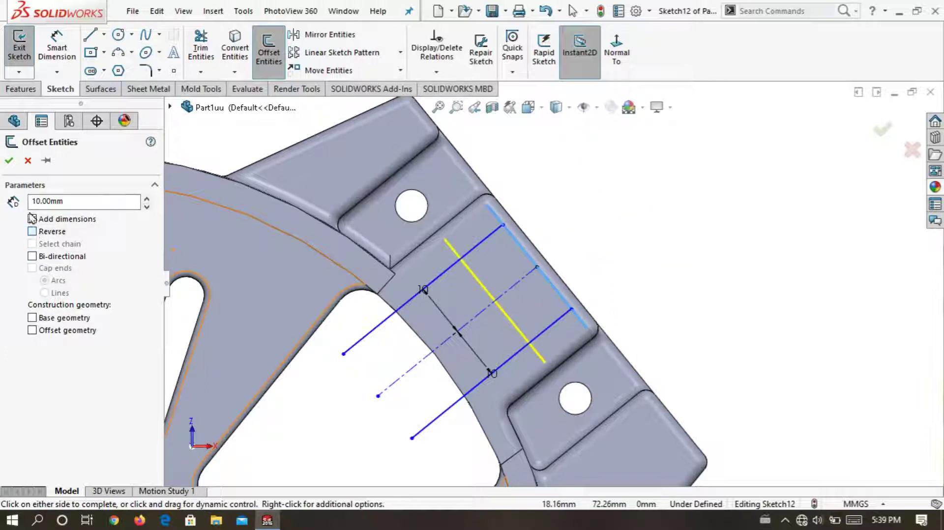
click(10, 163)
scroll(654, 258, down, 1)
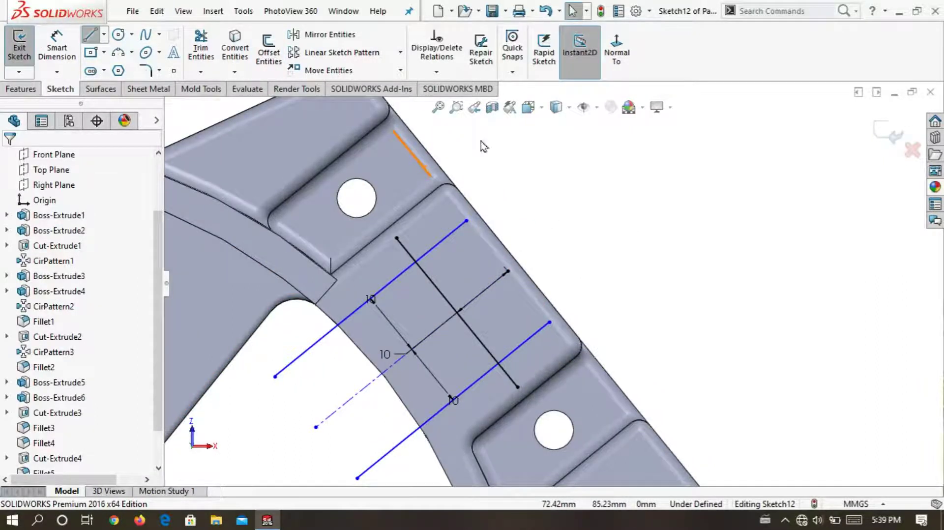
Draw a new sketch line just beyond the tab's outer edge.
key(l)
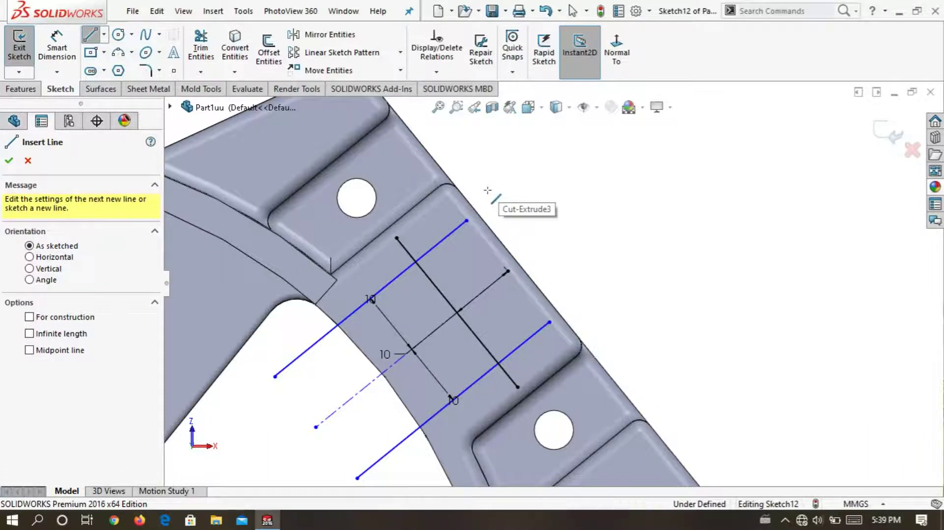
click(489, 192)
click(594, 321)
key(Escape)
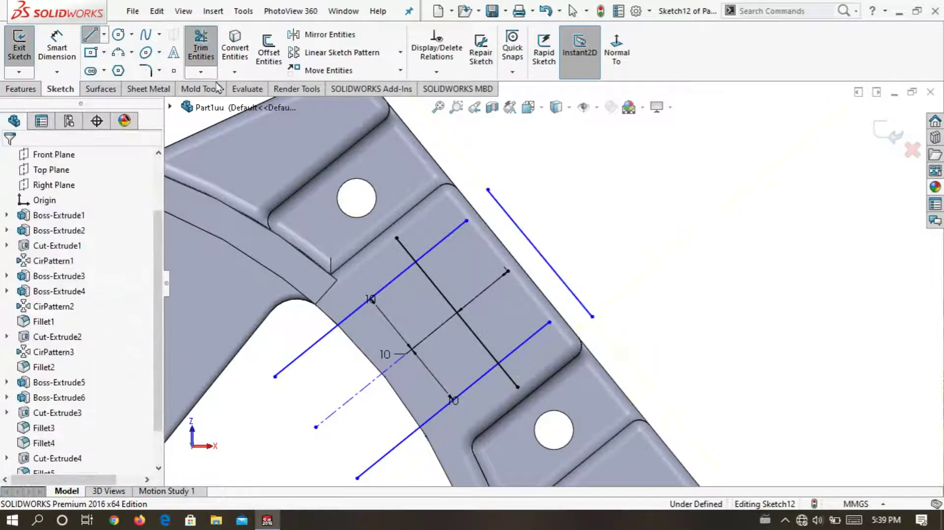
Extend the upper and lower parallel lines so both meet the new line.
click(200, 49)
click(200, 72)
click(222, 86)
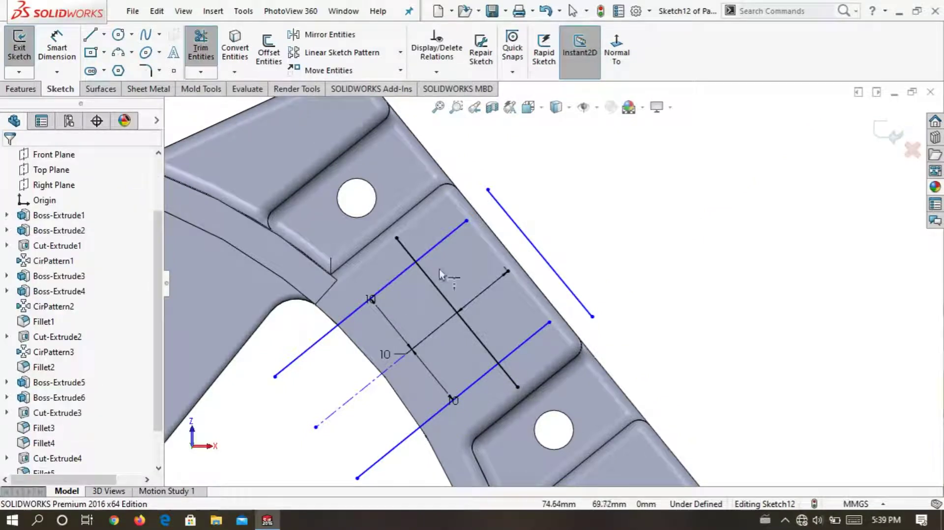
click(444, 255)
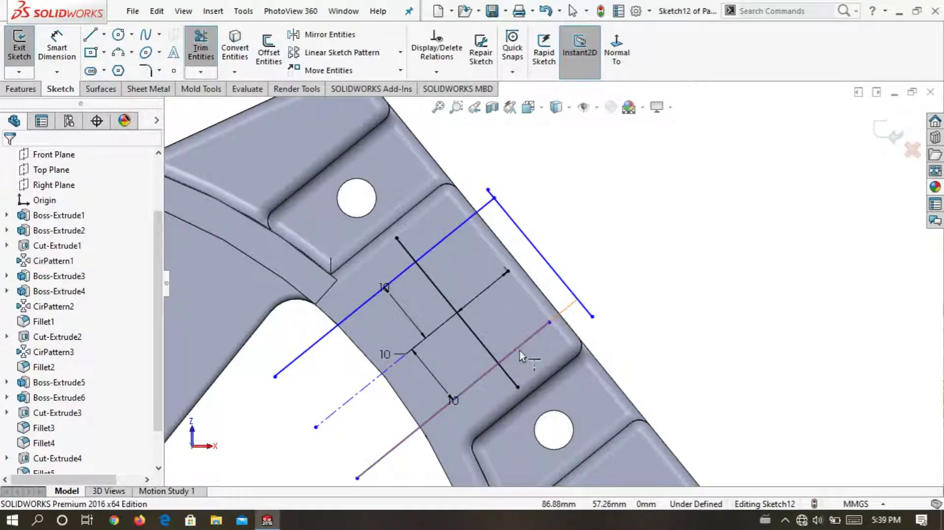
click(541, 333)
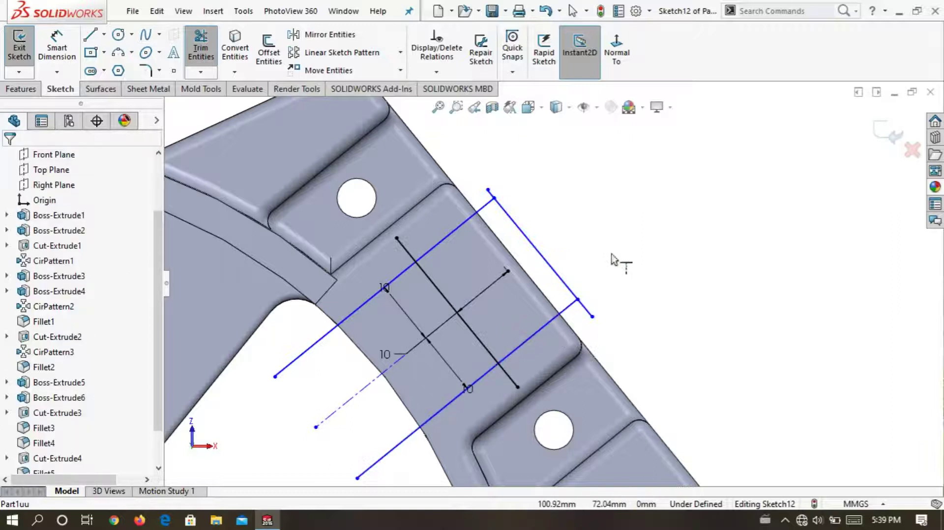
click(201, 71)
click(219, 86)
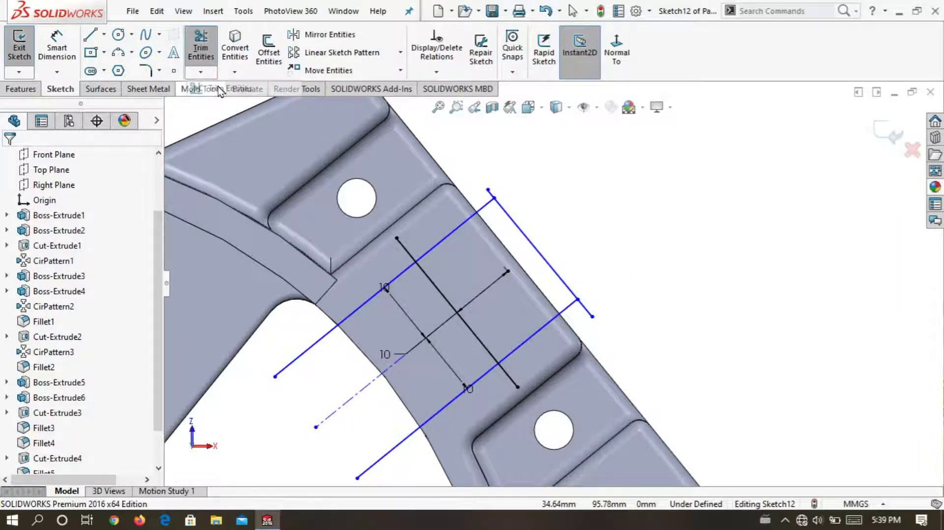
Trim the overhanging line ends and the leftover stub to close the rectangle on the tab.
drag(305, 307, 395, 434)
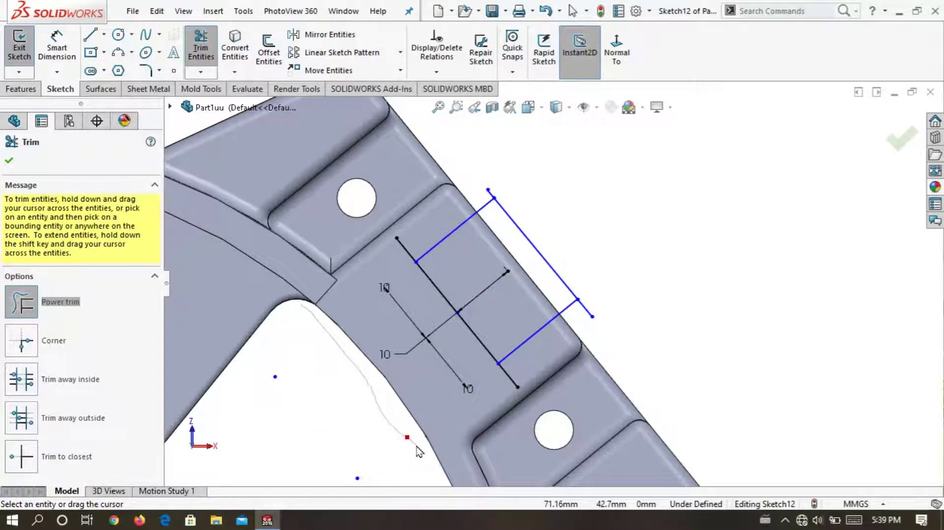
scroll(388, 277, down, 2)
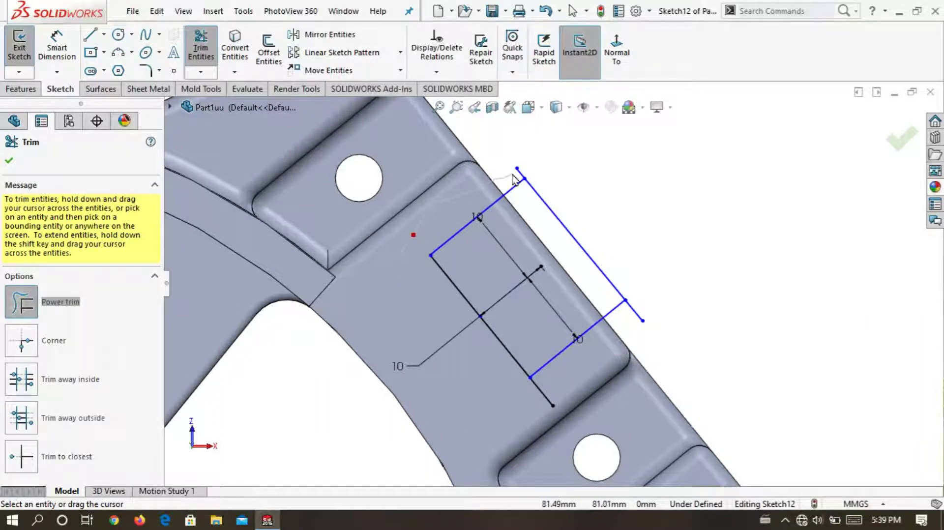
drag(553, 395, 531, 414)
click(15, 162)
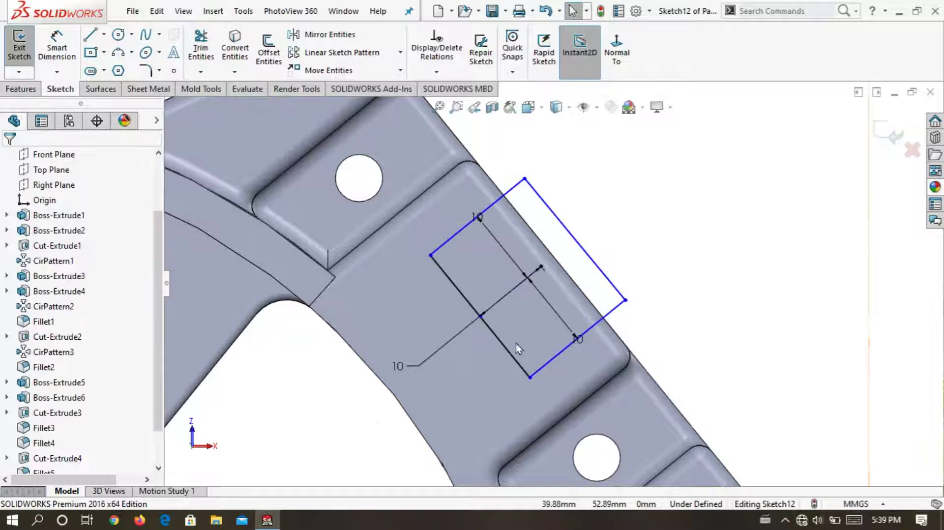
Move the 10 dimension inside the rectangle.
click(545, 308)
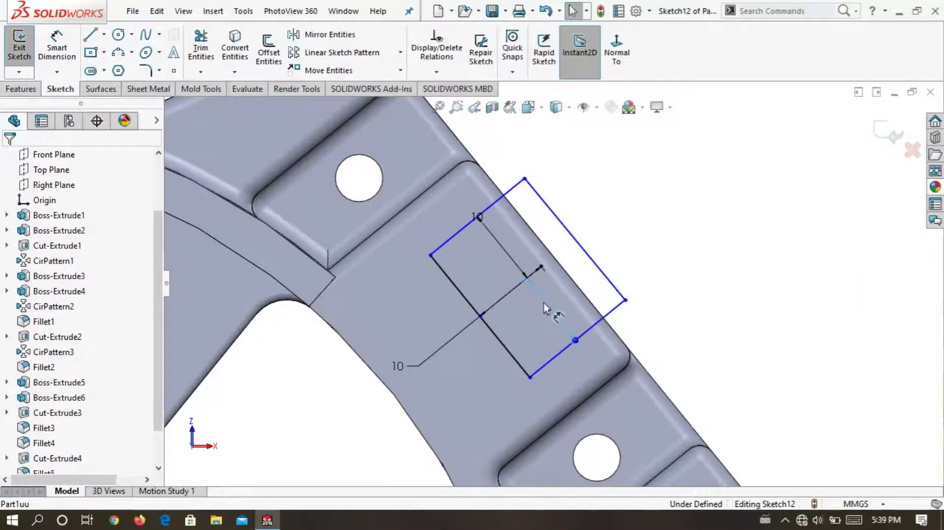
click(398, 367)
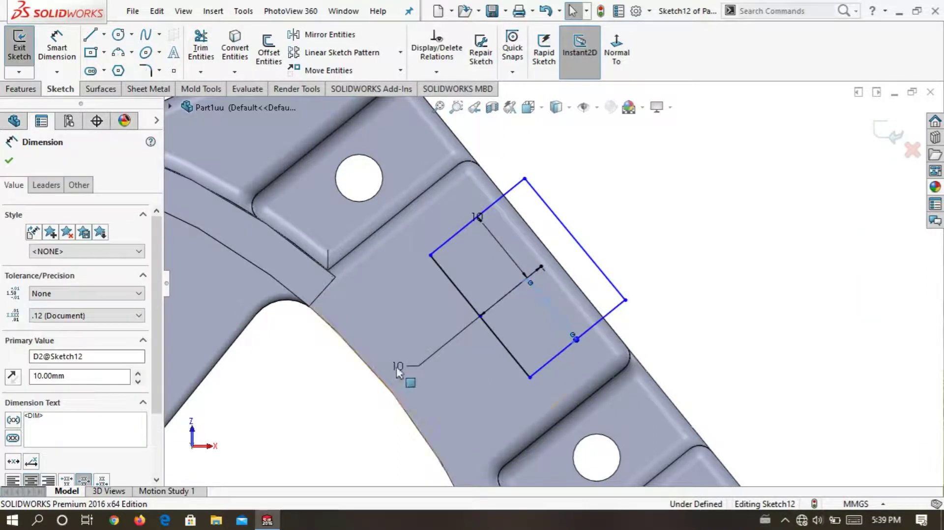
drag(399, 374, 546, 308)
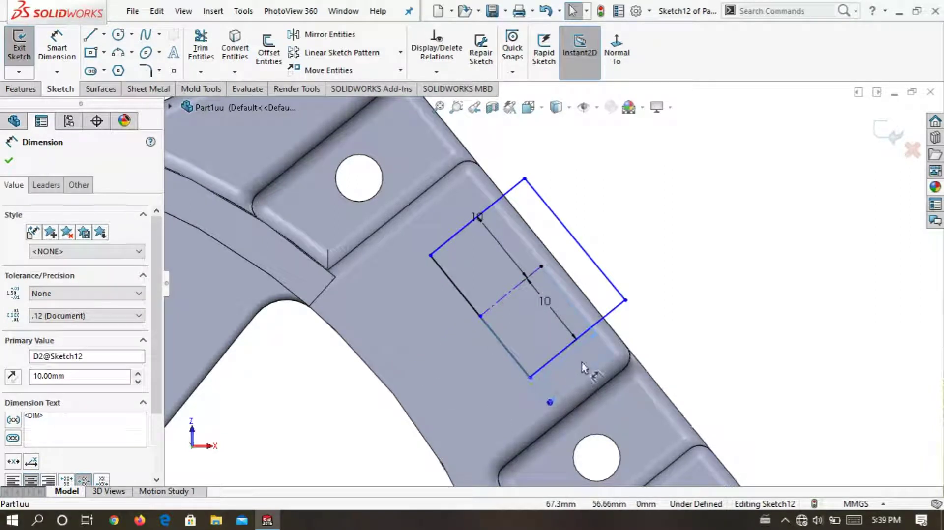
click(682, 293)
scroll(681, 275, up, 3)
scroll(677, 290, down, 2)
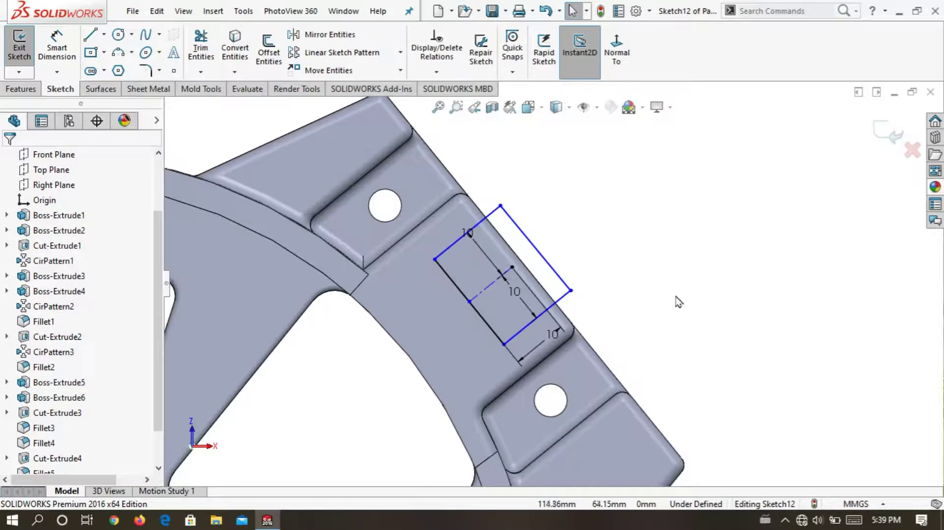
scroll(663, 233, up, 3)
Dimension the rectangle's outer corner 64.97 vertically from the origin.
click(56, 49)
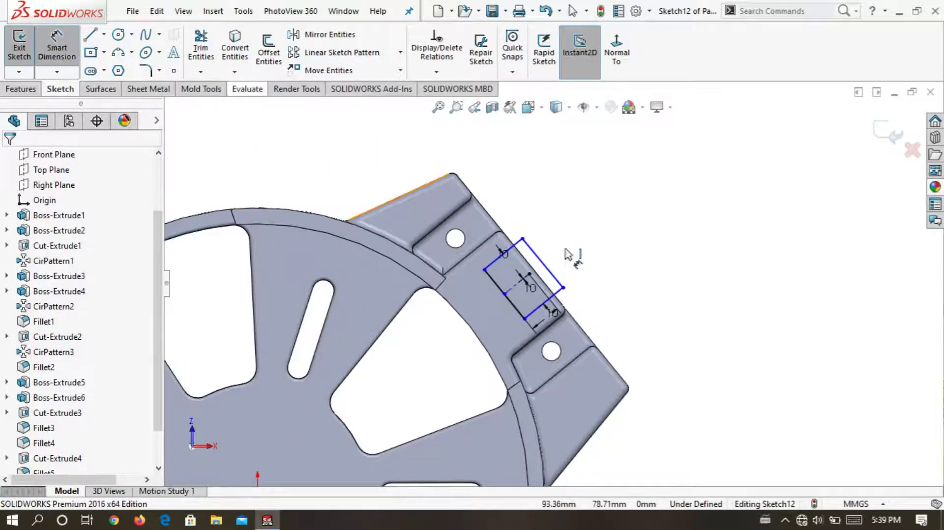
click(349, 429)
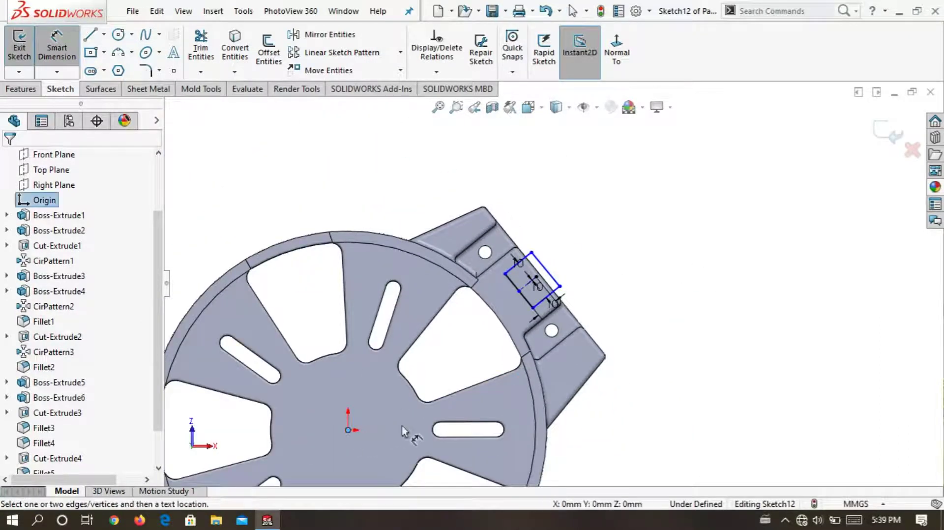
scroll(393, 435, down, 2)
click(599, 252)
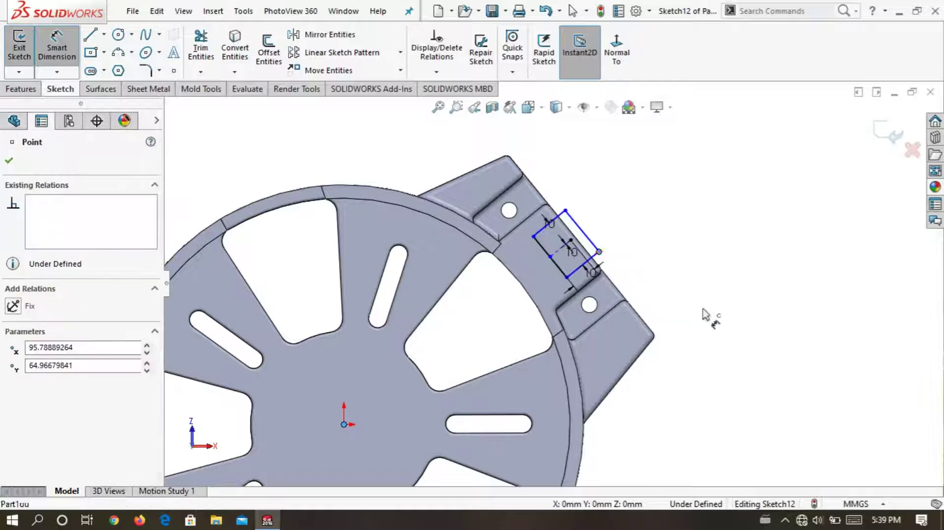
click(705, 299)
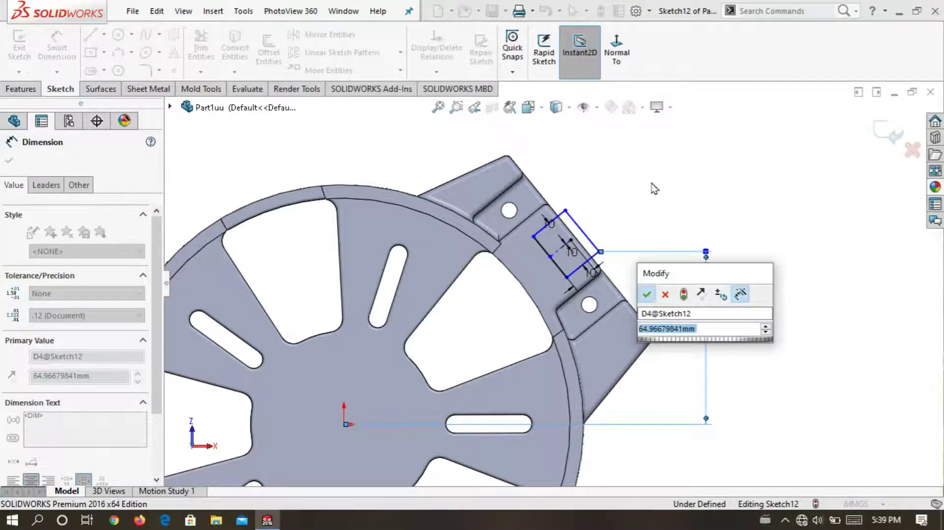
key(Return)
click(635, 186)
scroll(551, 280, up, 1)
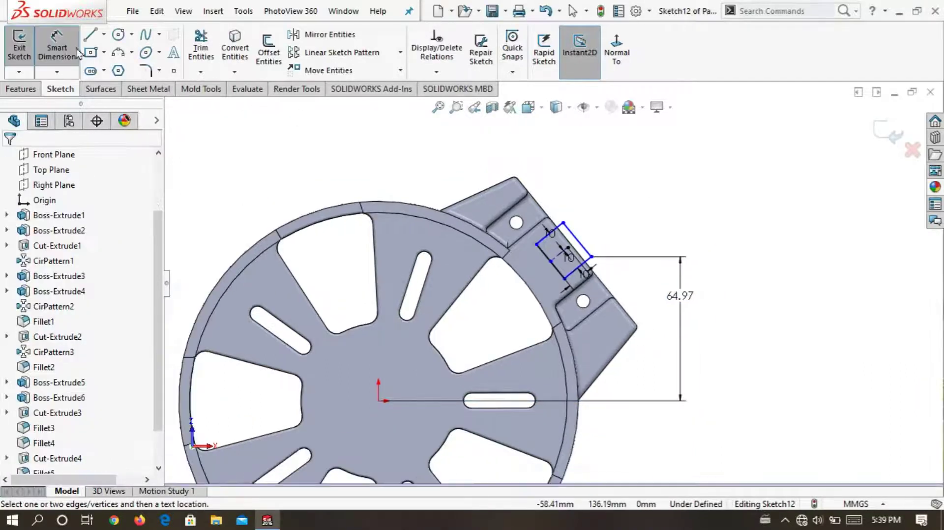
Dimension the outer corner 95.79 horizontally from the origin.
click(378, 401)
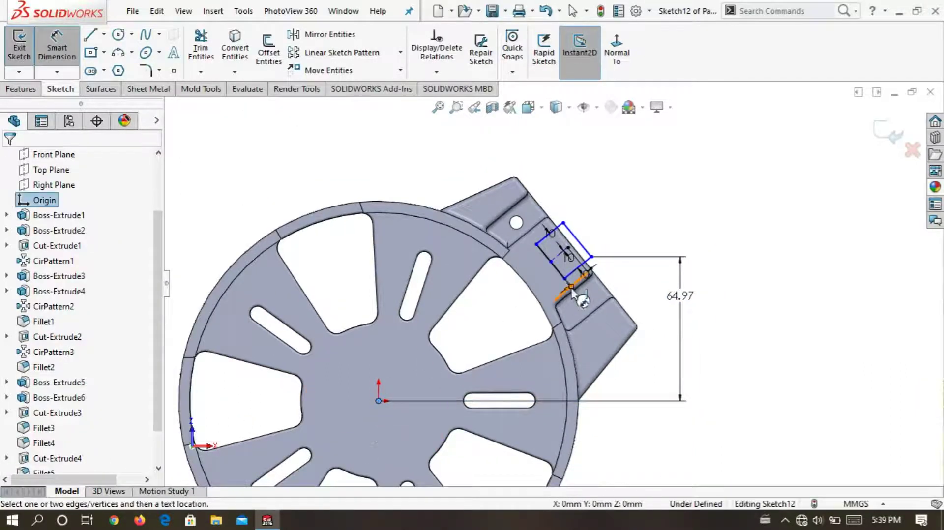
click(592, 257)
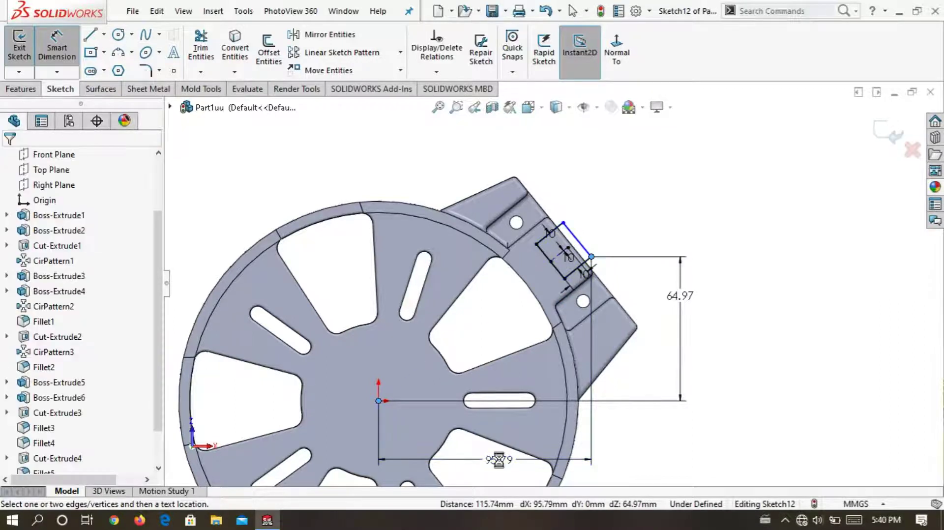
click(499, 460)
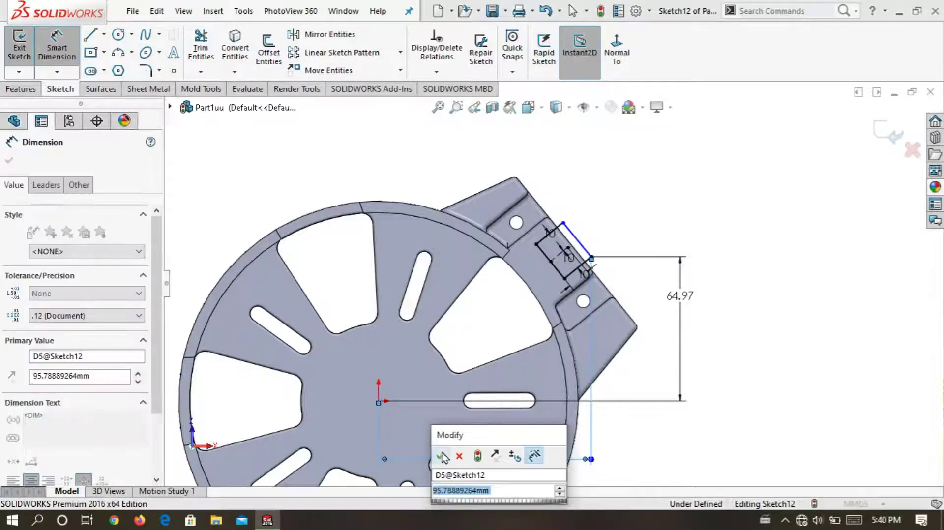
click(442, 456)
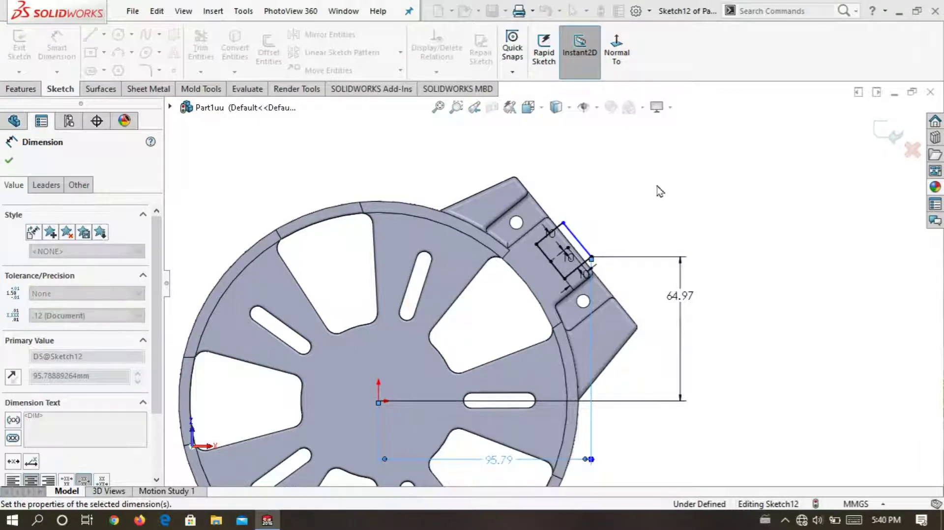
click(660, 191)
Set the slanted outer line to 20 mm and exit Sketch12.
scroll(605, 238, down, 2)
scroll(597, 239, down, 2)
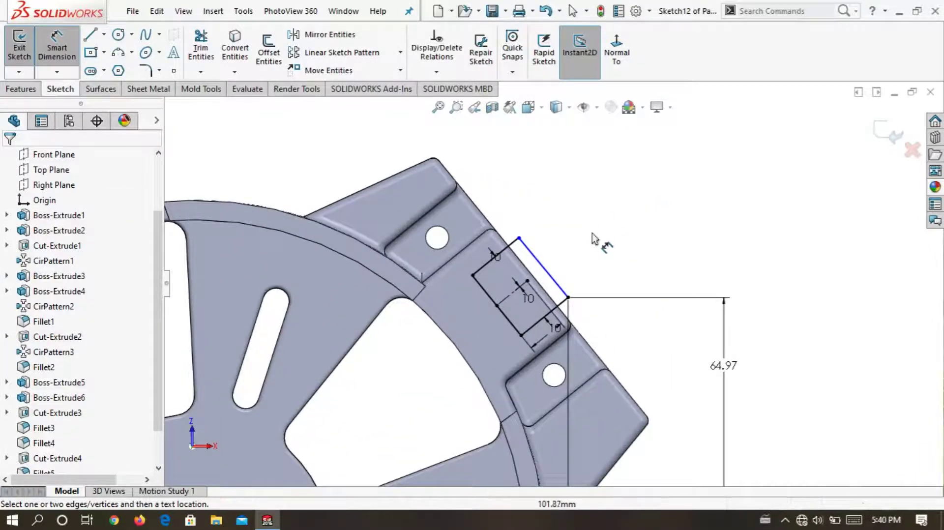
click(543, 268)
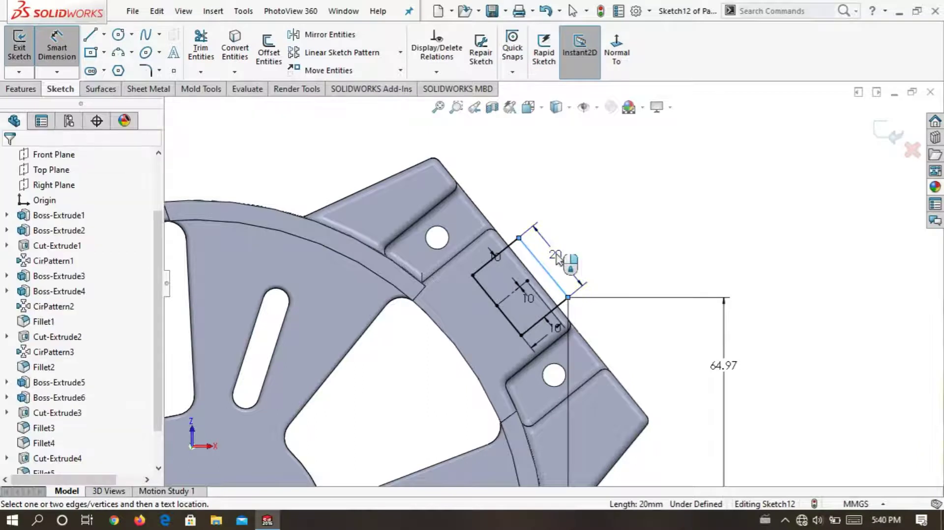
click(561, 260)
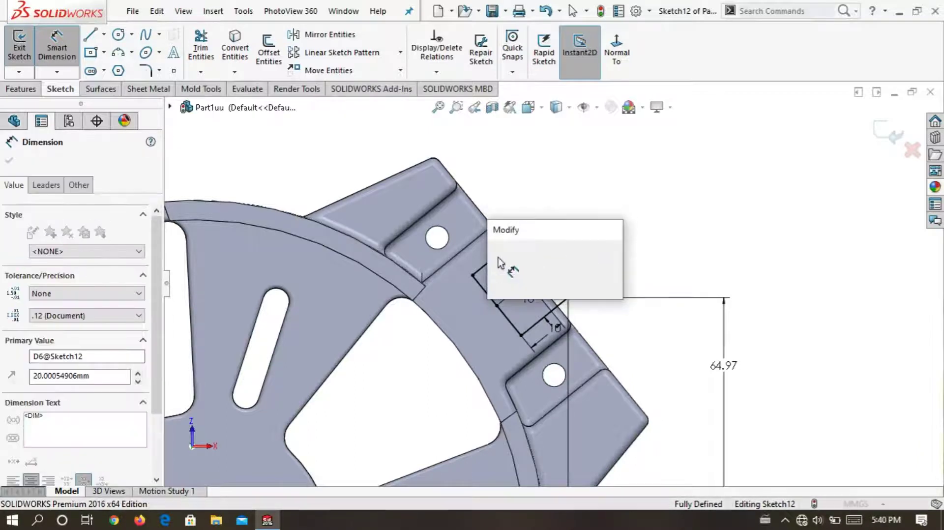
key(Return)
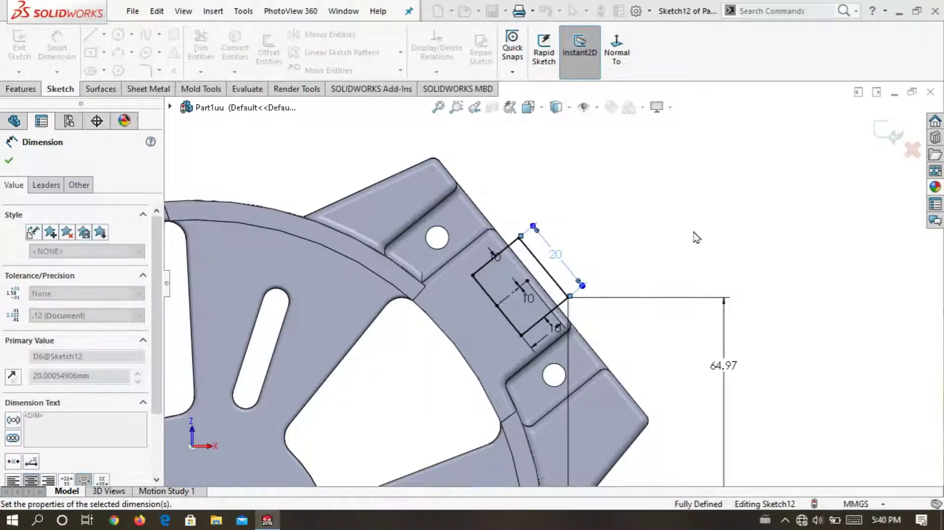
click(697, 238)
scroll(709, 232, up, 3)
click(867, 142)
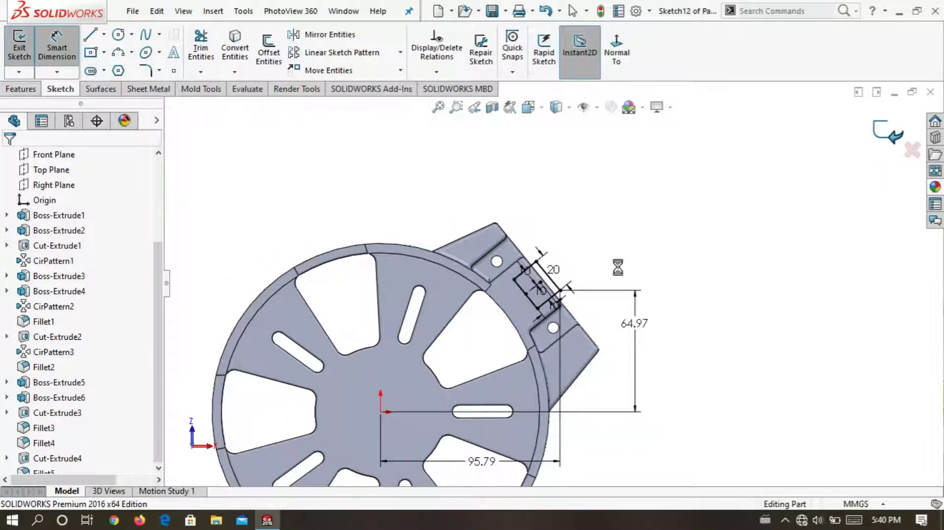
Cut Sketch12 6 mm blind into the tab, creating Cut-Extrude6.
middle_drag(622, 261, 559, 202)
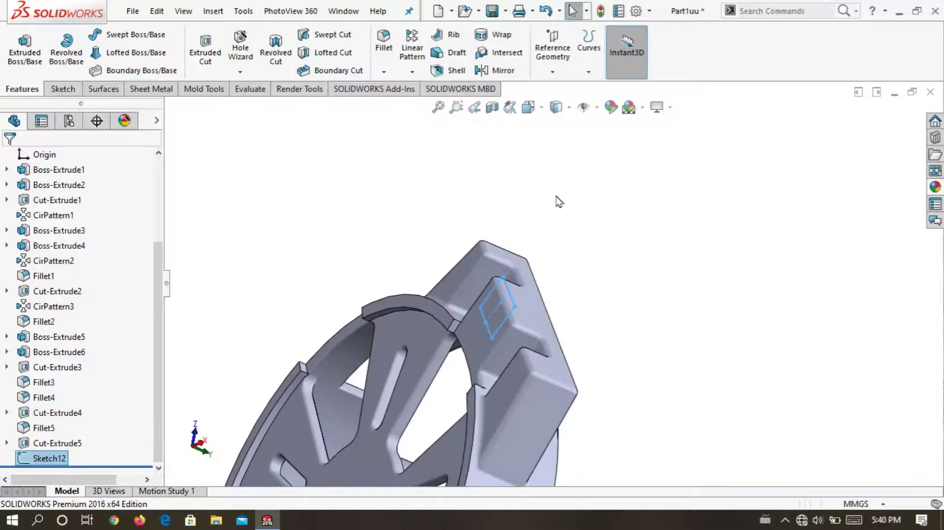
click(209, 50)
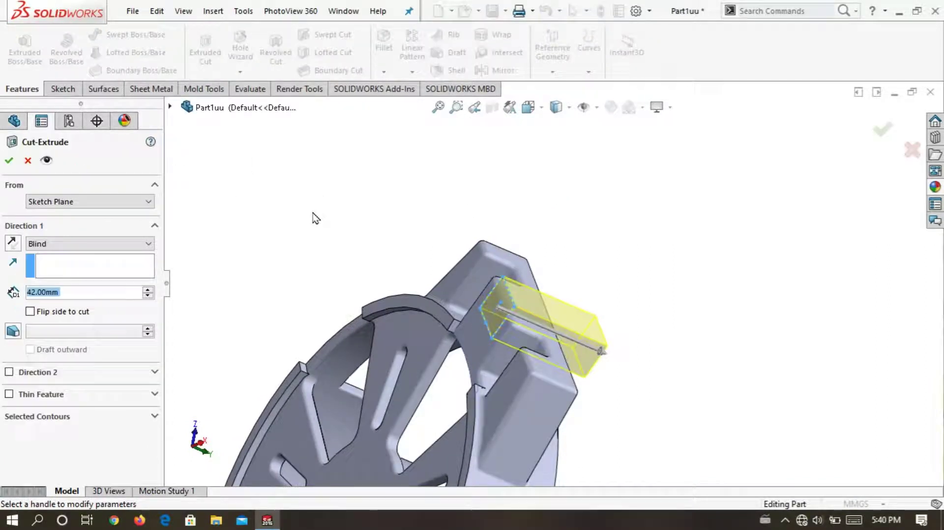
text(6)
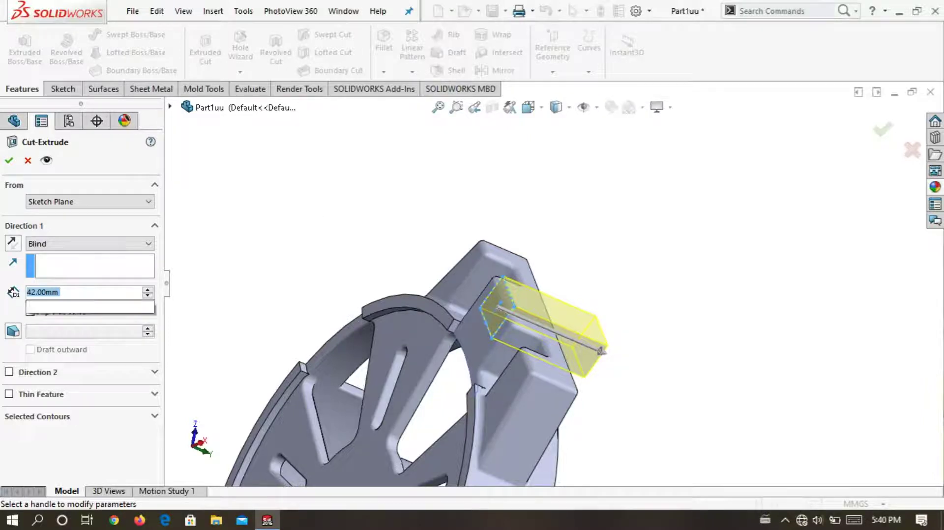
key(Return)
click(9, 160)
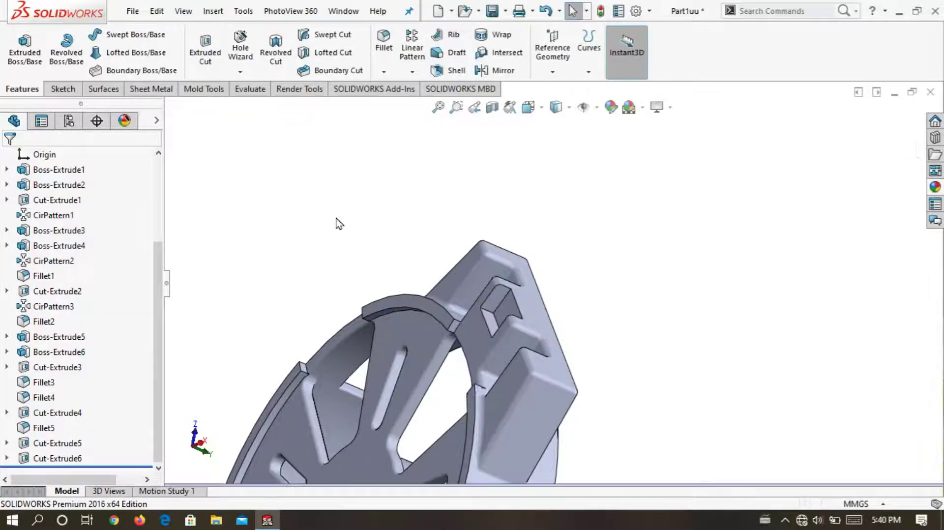
scroll(492, 276, up, 2)
scroll(544, 253, down, 4)
mouse_move(544, 253)
middle_down()
mouse_move(385, 362)
mouse_move(457, 333)
mouse_move(396, 266)
mouse_move(333, 355)
mouse_move(563, 259)
mouse_move(513, 263)
middle_up()
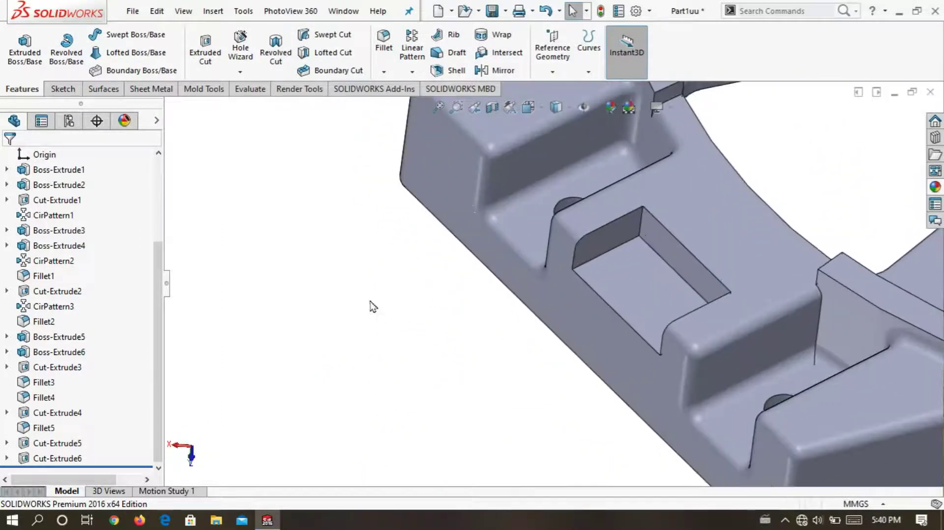
Start a fillet and select the tab pocket's floor and a second pocket face.
click(388, 38)
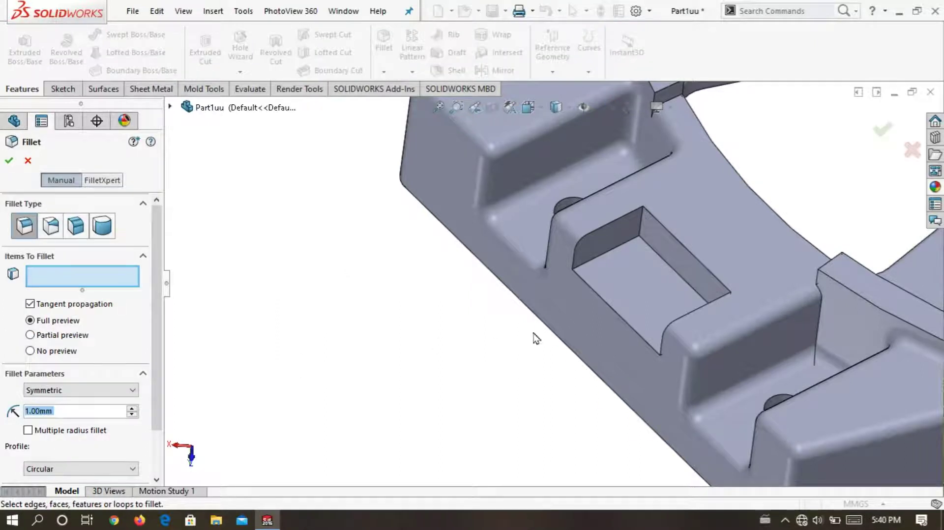
click(634, 285)
scroll(635, 283, down, 3)
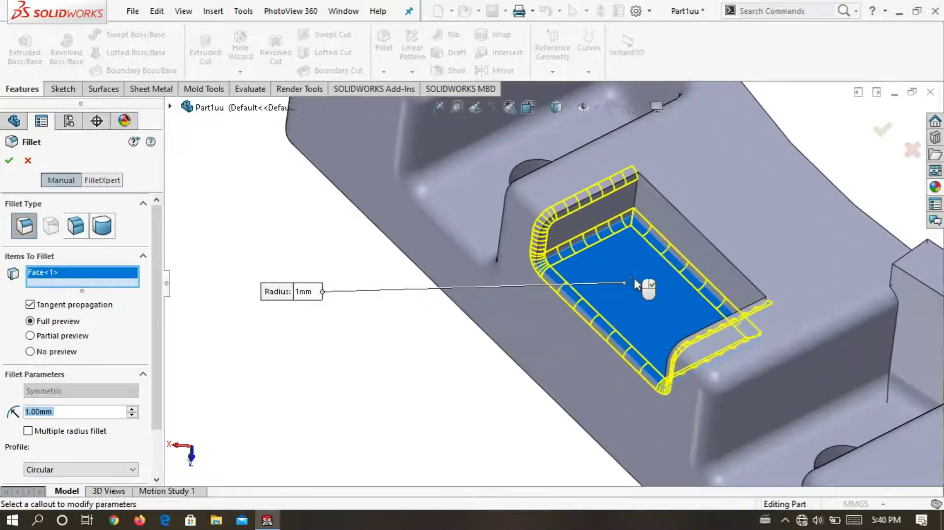
click(675, 235)
scroll(674, 259, up, 3)
scroll(460, 389, down, 2)
Add five raised rim segment faces and apply the 1 mm fillet as Fillet6.
mouse_move(460, 390)
middle_down()
mouse_move(465, 382)
mouse_move(373, 383)
mouse_move(472, 204)
middle_up()
scroll(609, 250, down, 3)
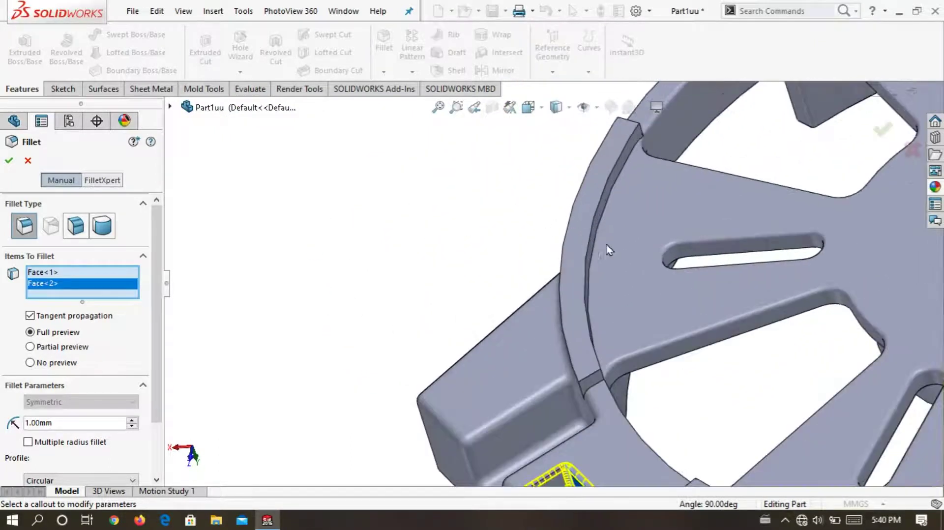
click(585, 210)
scroll(577, 204, up, 3)
scroll(650, 159, down, 2)
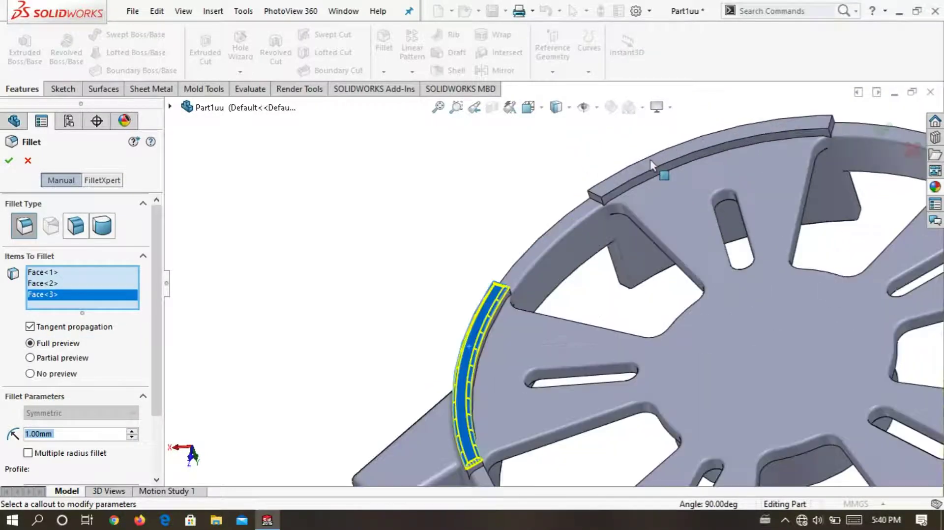
scroll(650, 159, down, 2)
click(649, 182)
middle_drag(648, 182, 771, 272)
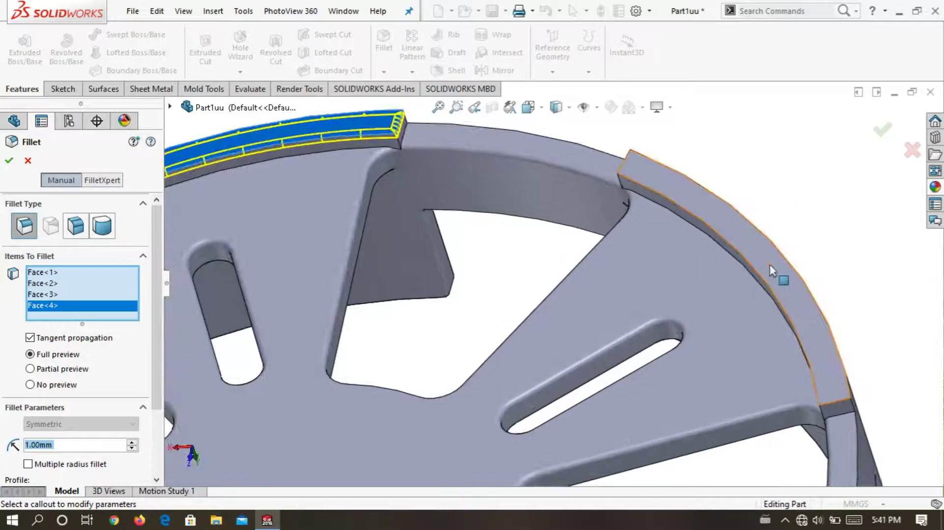
click(771, 270)
scroll(774, 241, up, 3)
middle_drag(774, 241, 660, 358)
scroll(568, 400, down, 4)
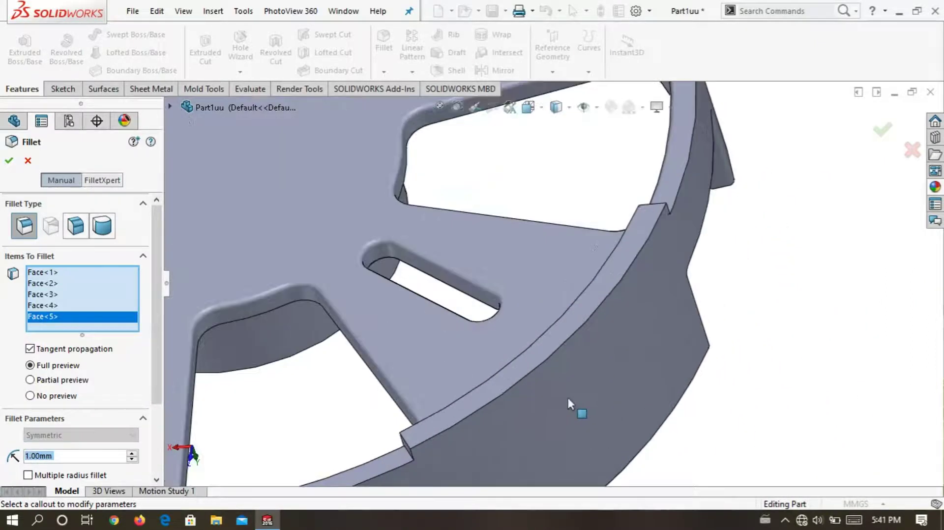
click(542, 347)
scroll(548, 352, up, 4)
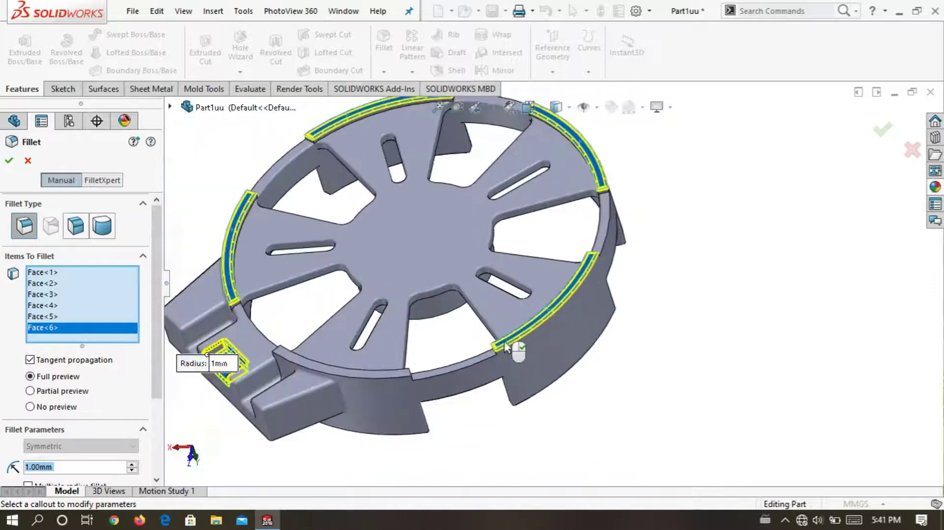
scroll(364, 370, down, 4)
scroll(378, 385, down, 3)
click(380, 386)
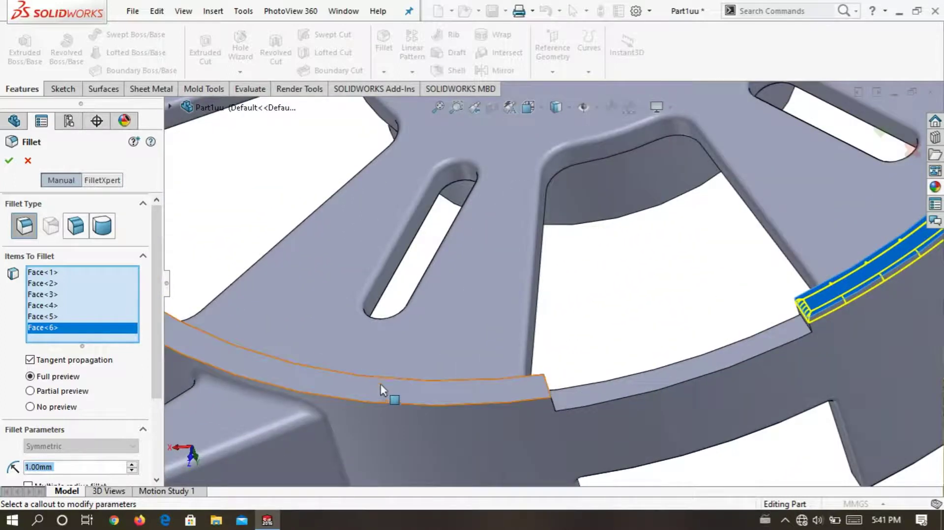
scroll(380, 385, up, 3)
scroll(344, 345, up, 2)
scroll(265, 275, down, 2)
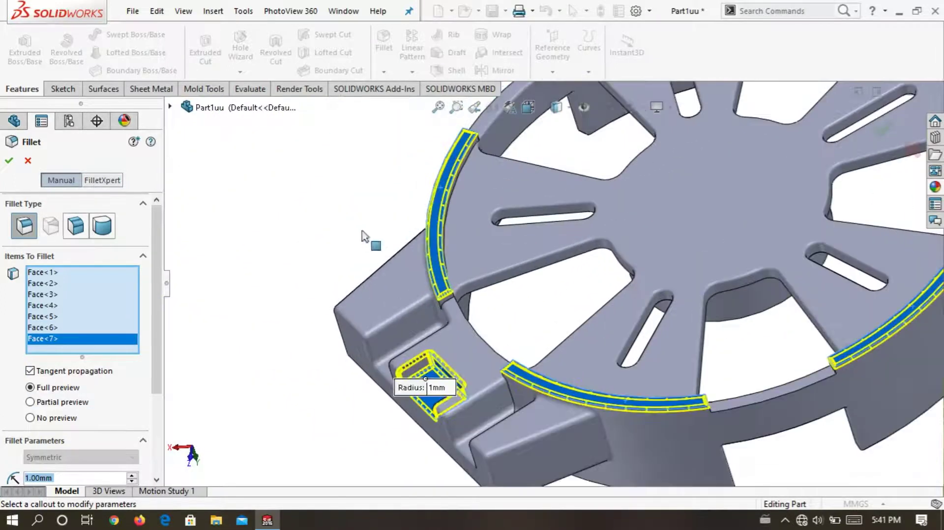
scroll(262, 275, down, 2)
click(8, 161)
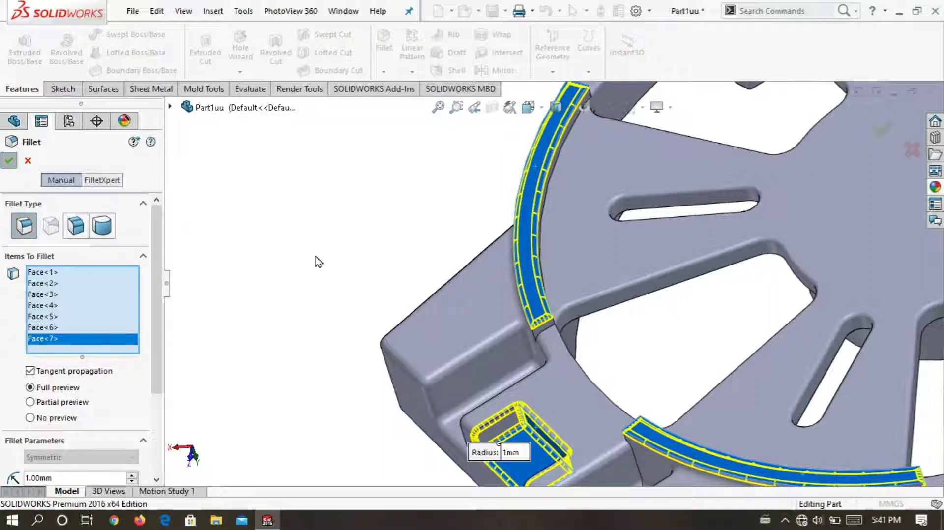
scroll(334, 258, up, 2)
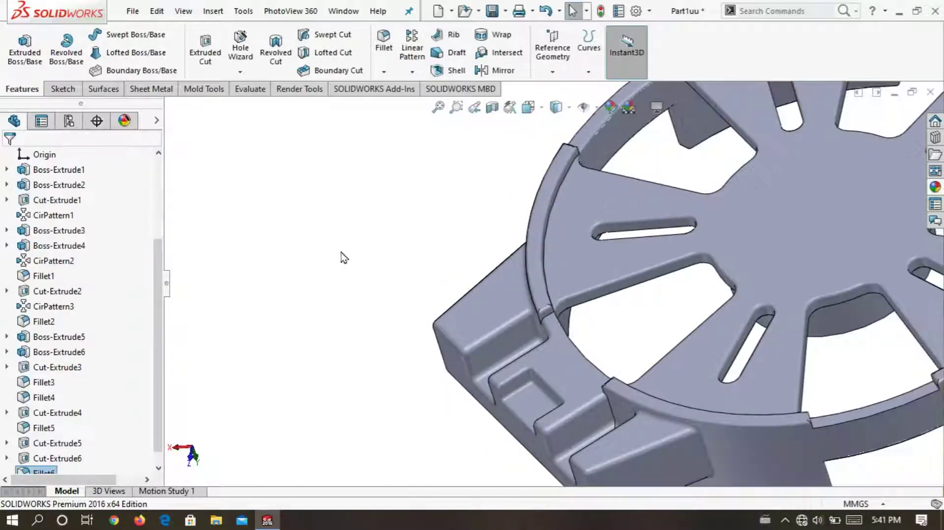
scroll(344, 251, up, 2)
Start a sketch on the hub's inner face and draw a circle centred on the origin.
mouse_move(348, 249)
middle_down()
mouse_move(522, 443)
mouse_move(717, 325)
middle_up()
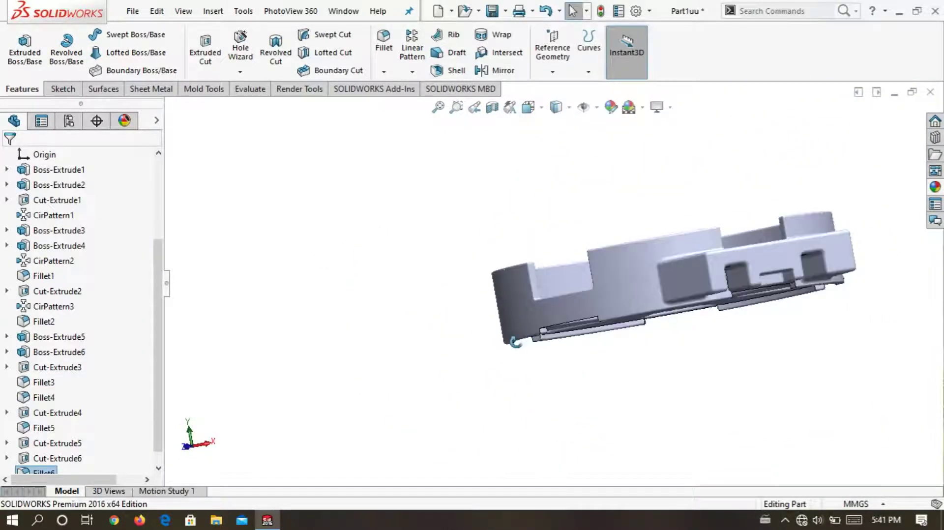
scroll(703, 334, down, 2)
scroll(649, 352, down, 4)
scroll(650, 352, up, 1)
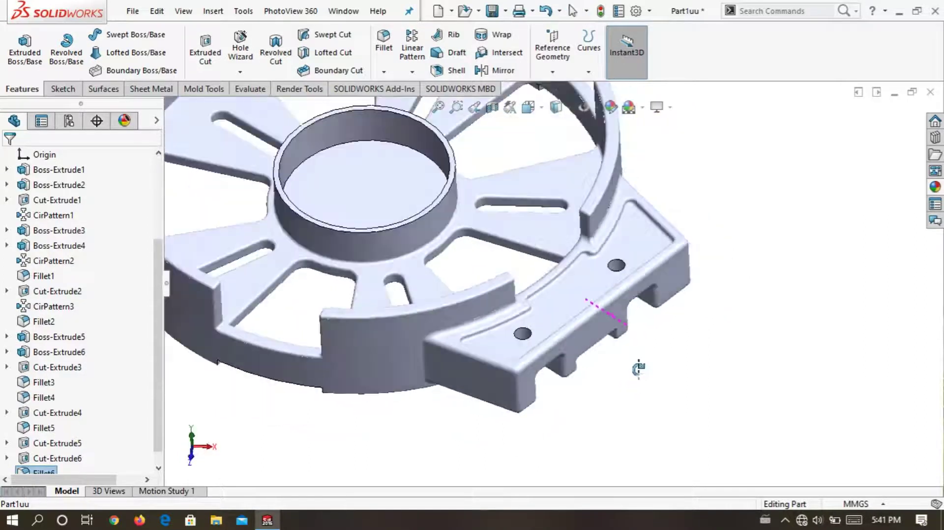
scroll(639, 295, up, 3)
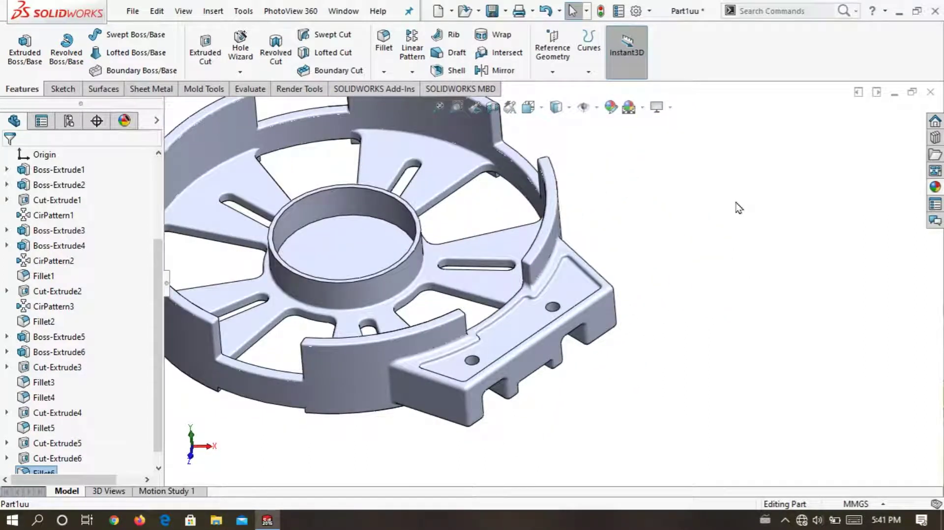
scroll(524, 291, up, 3)
scroll(524, 291, down, 4)
scroll(524, 291, down, 1)
right_click(523, 291)
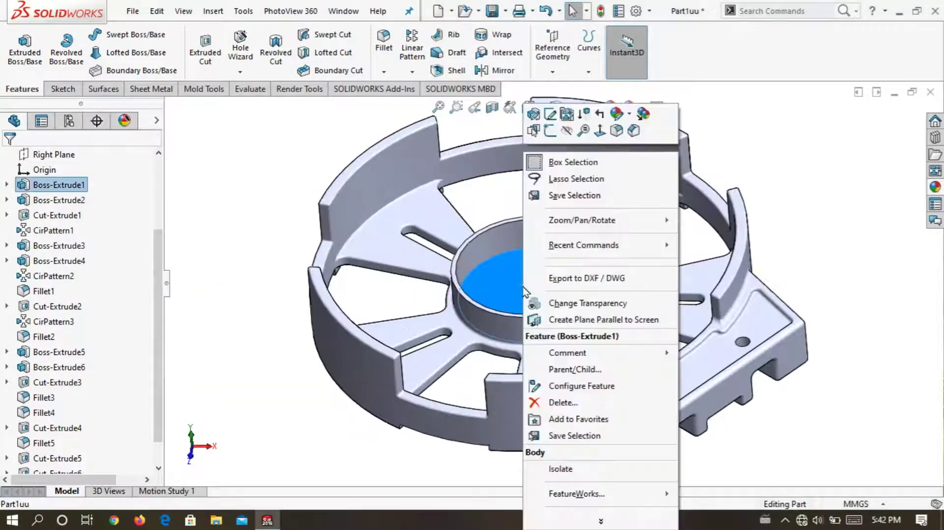
click(549, 114)
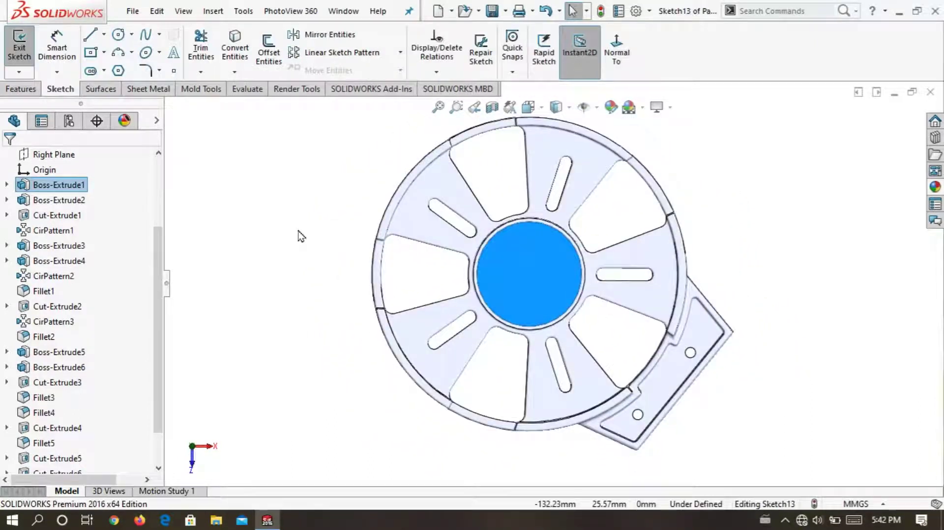
click(118, 34)
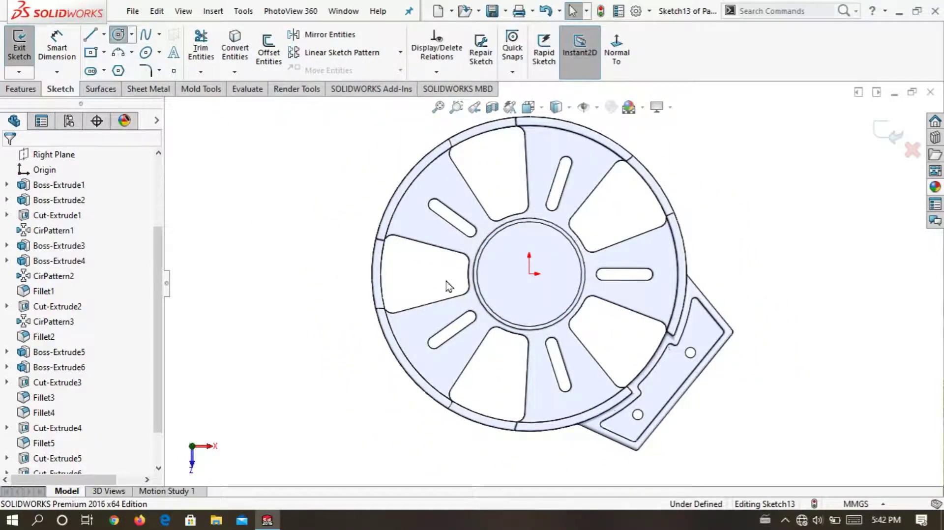
scroll(541, 295, down, 2)
scroll(534, 273, down, 2)
click(517, 247)
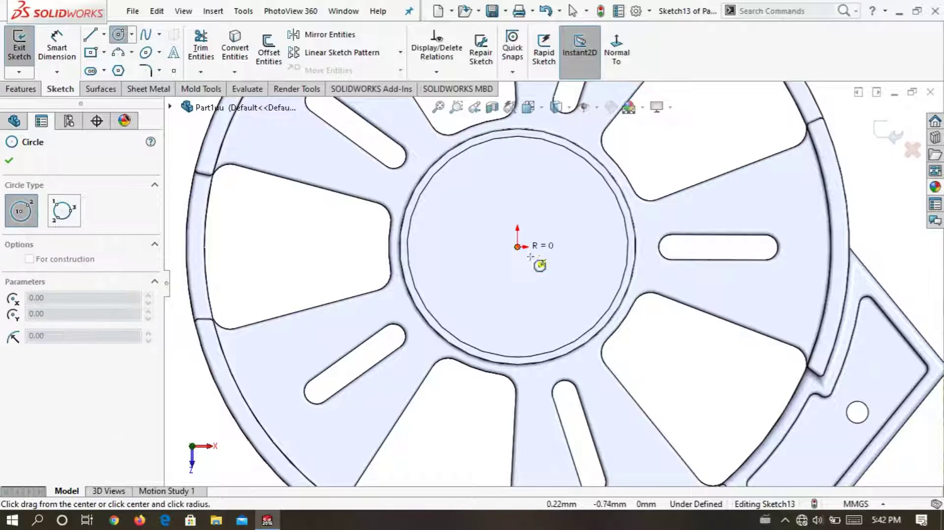
click(551, 265)
key(Escape)
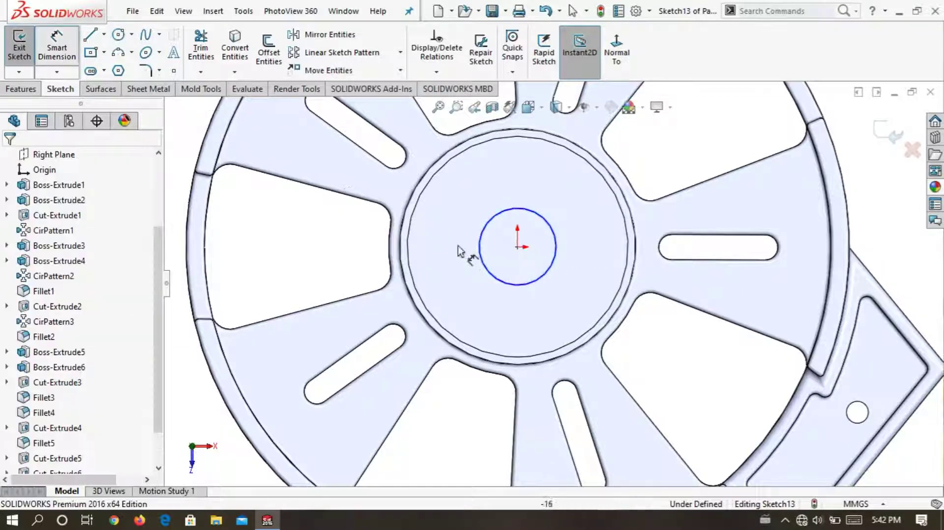
Dimension the circle's diameter to 15 mm.
click(484, 264)
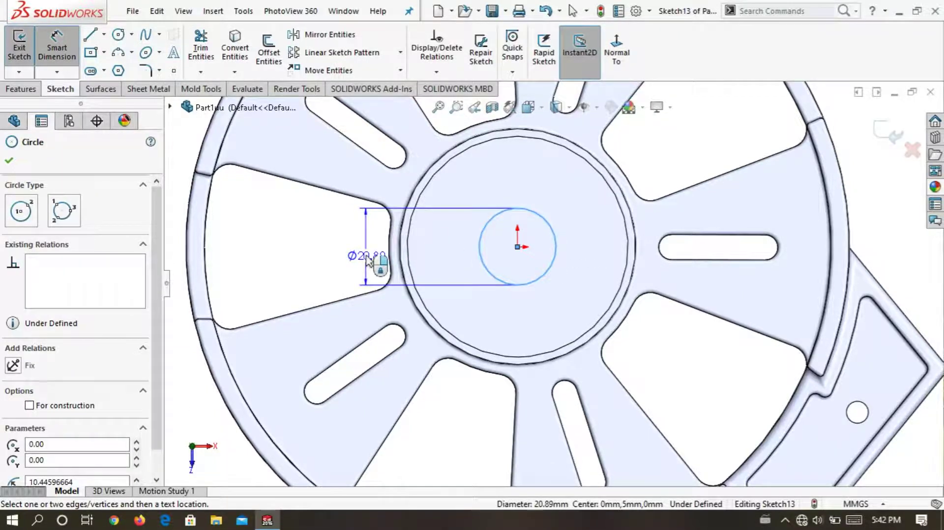
click(368, 259)
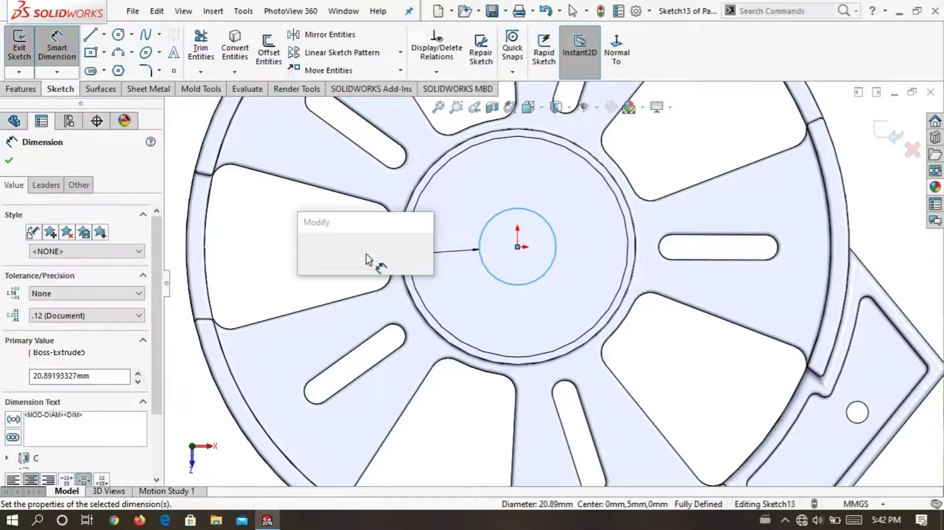
text(15)
key(Escape)
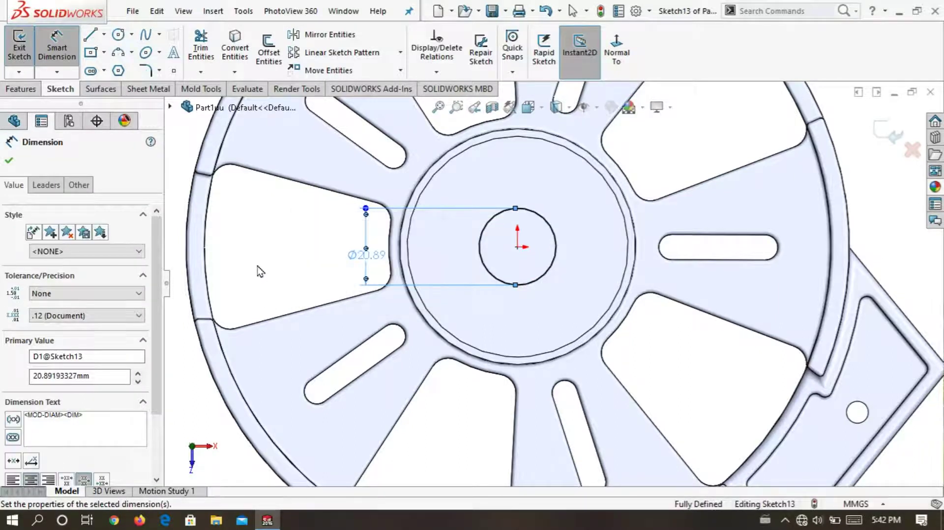
key(f)
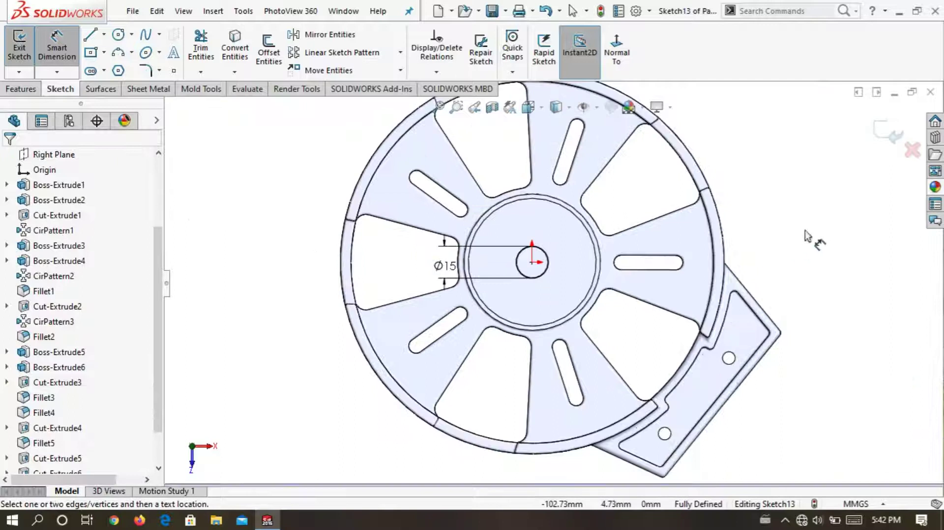
Exit the sketch and cut the 15 mm circle 16 mm blind through the hub as Cut-Extrude7.
key(ctrl+s)
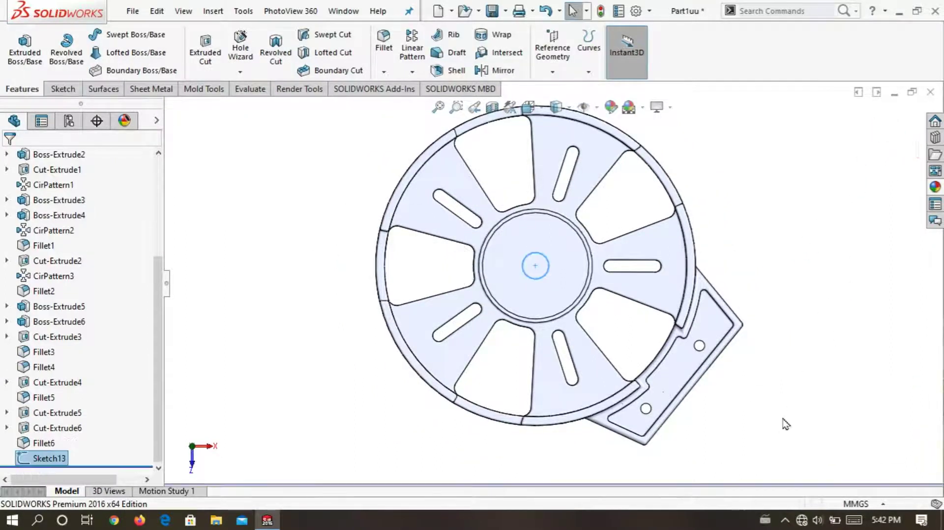
middle_drag(786, 426, 773, 289)
click(206, 53)
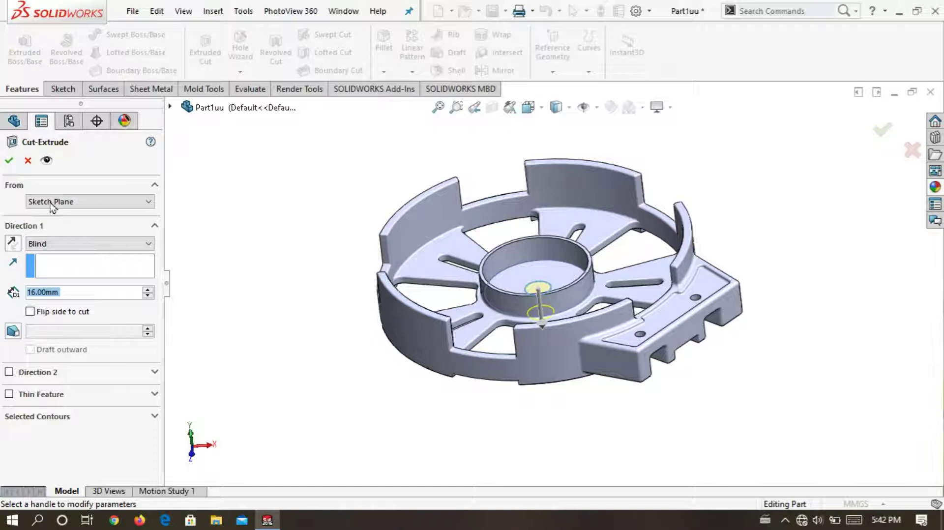
click(8, 162)
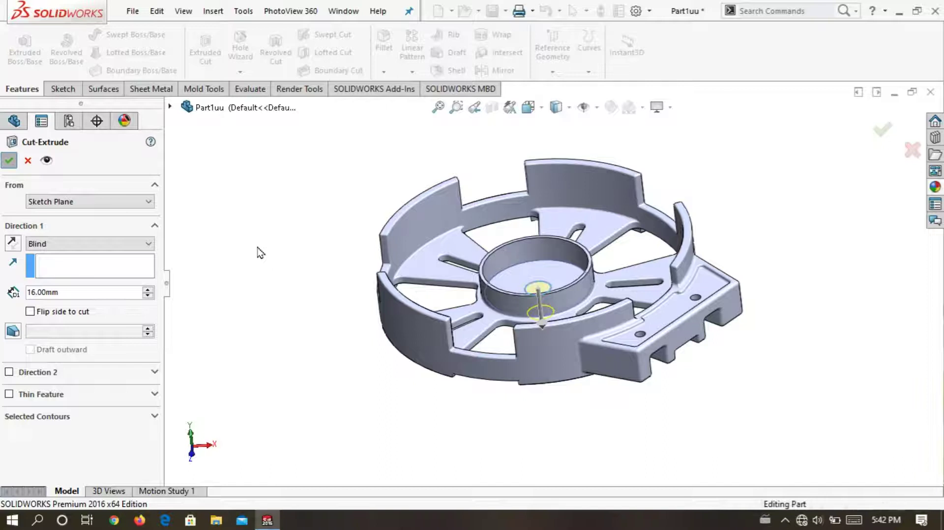
scroll(456, 230, down, 5)
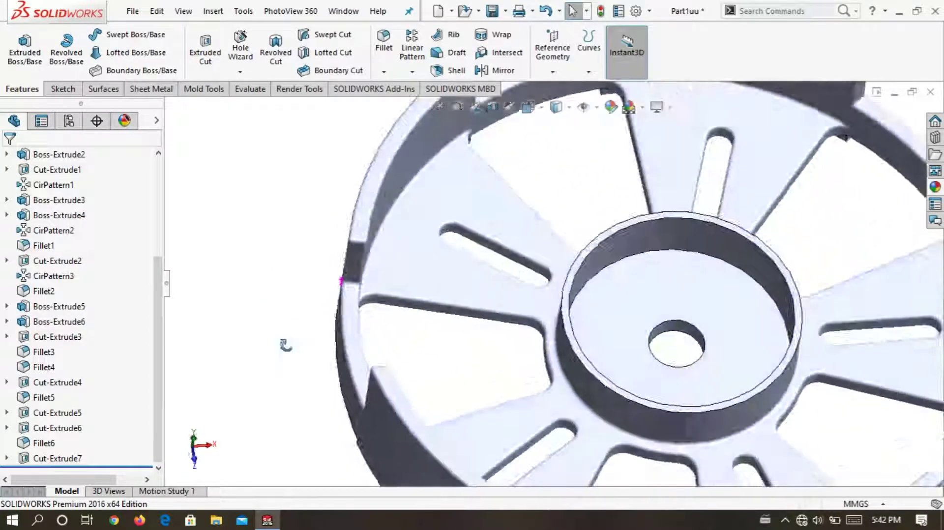
middle_drag(282, 299, 447, 261)
scroll(371, 212, up, 5)
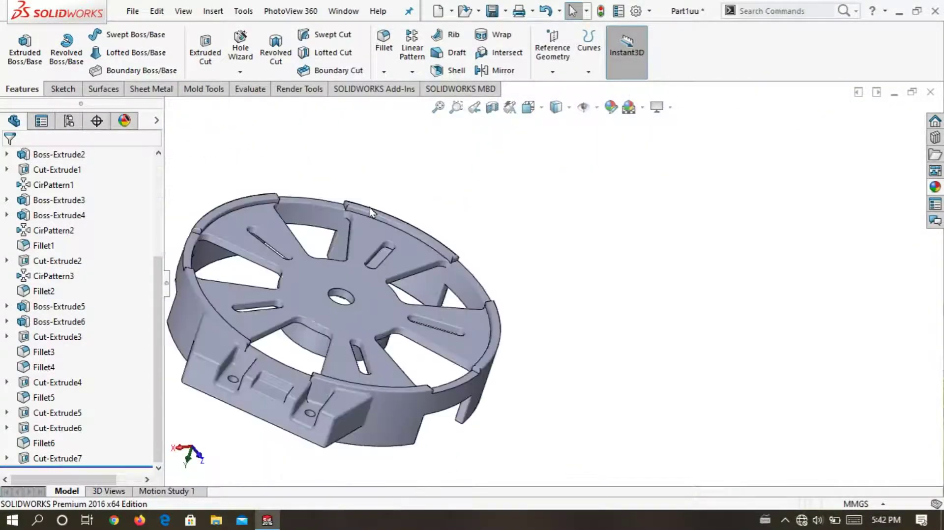
scroll(403, 294, down, 4)
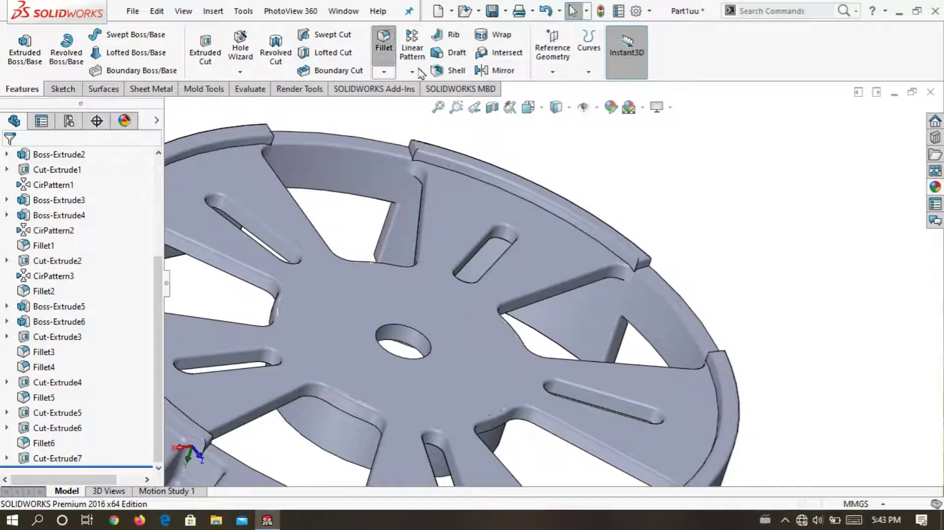
Select the hub hole edge and an outer rim edge for a 1 mm fillet.
scroll(458, 320, up, 3)
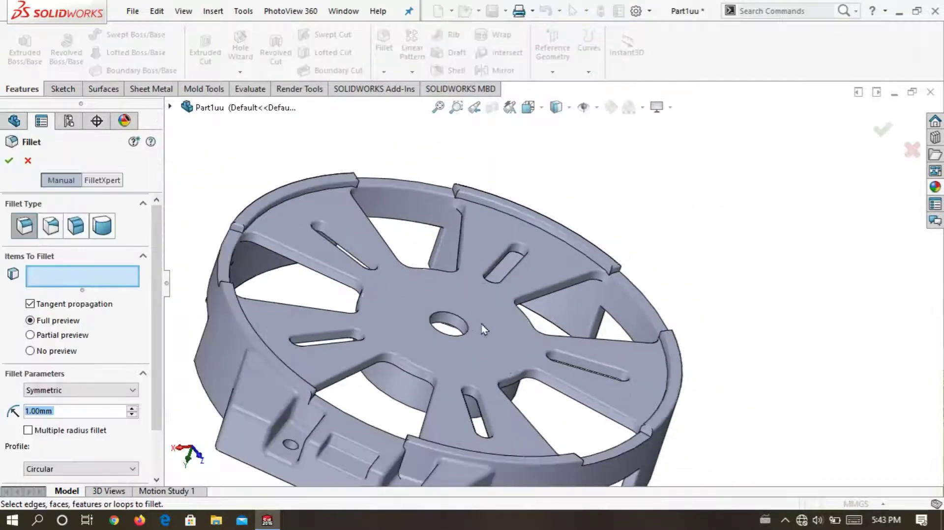
scroll(465, 327, down, 6)
click(483, 295)
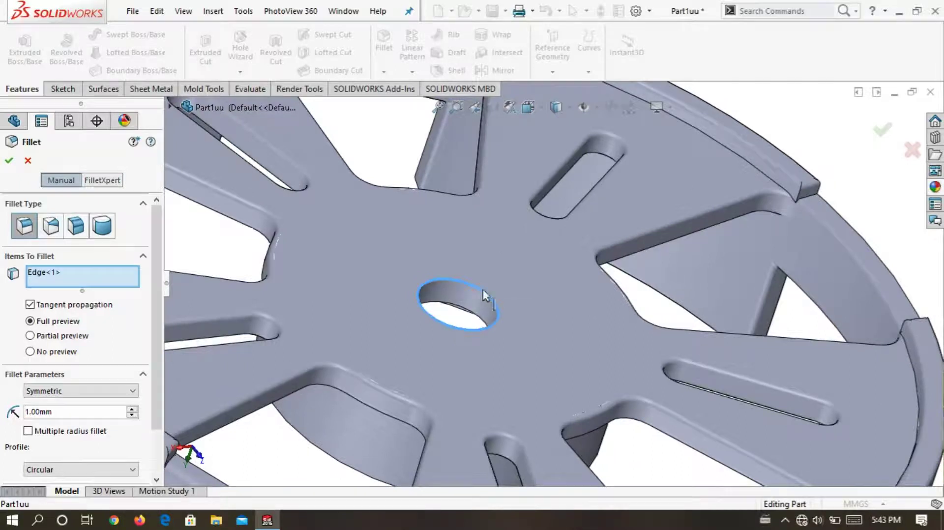
middle_drag(856, 170, 856, 170)
scroll(857, 170, down, 3)
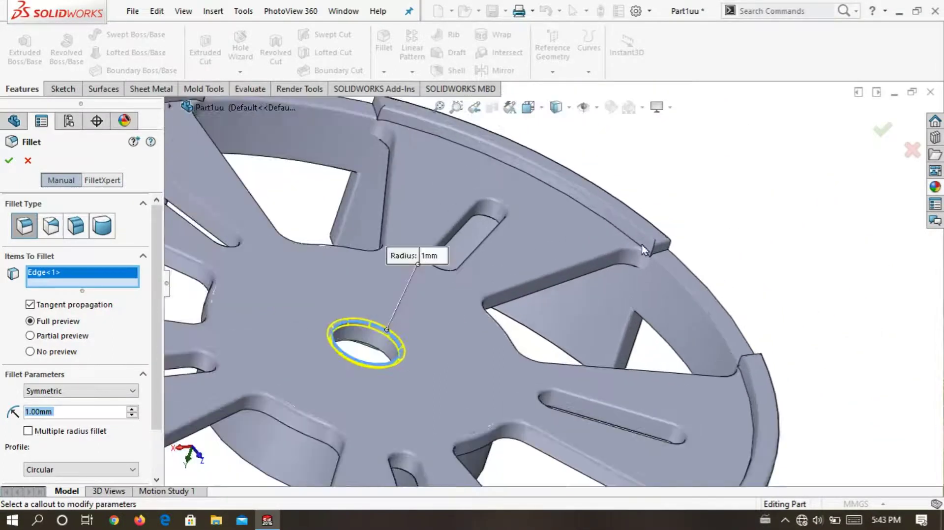
click(607, 221)
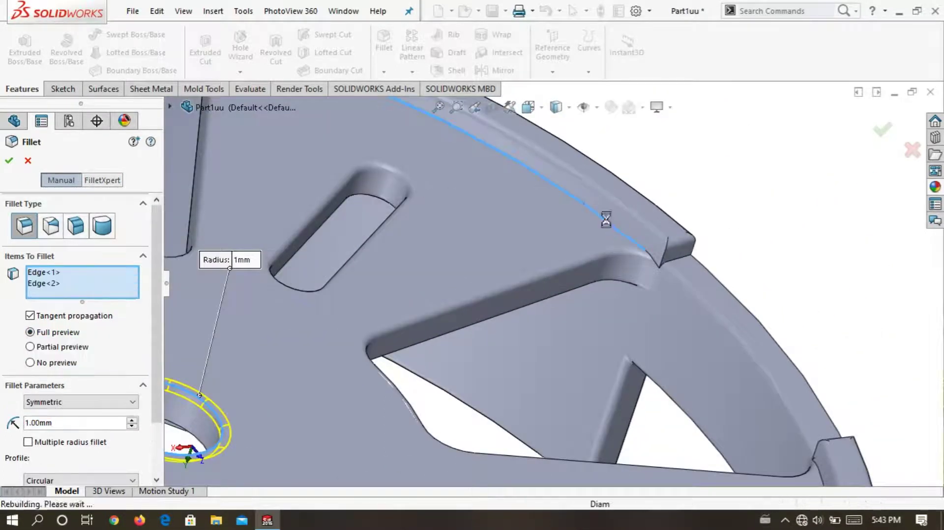
scroll(607, 222, up, 3)
scroll(482, 256, up, 2)
scroll(275, 202, down, 4)
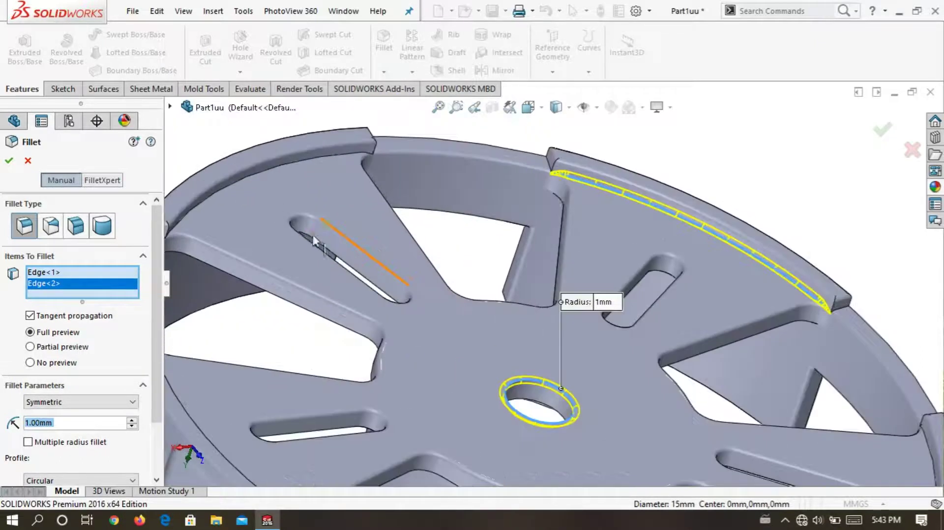
Add the spoked top face and the outer wall face, then apply the 1 mm fillet.
click(274, 192)
scroll(280, 194, up, 2)
scroll(284, 197, up, 2)
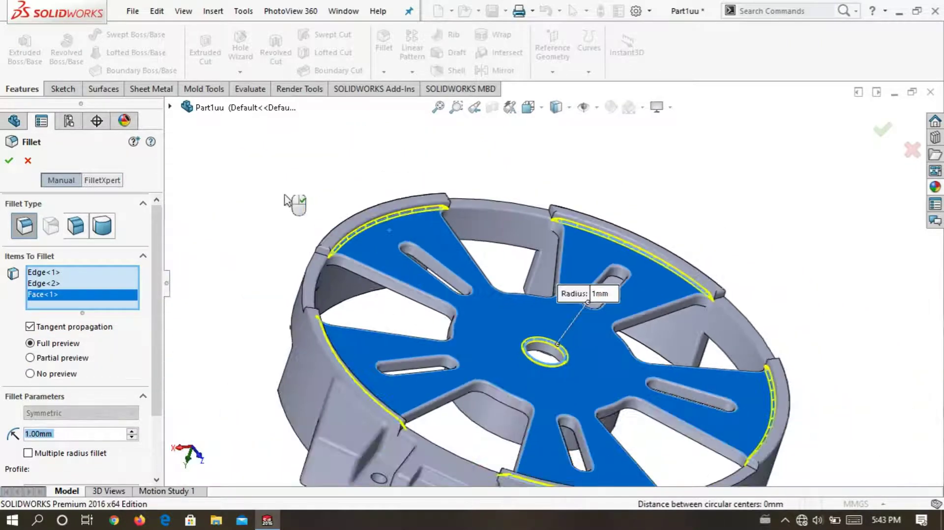
scroll(323, 279, up, 1)
scroll(354, 301, down, 2)
scroll(358, 301, down, 2)
mouse_move(359, 301)
middle_down()
mouse_move(366, 246)
mouse_move(650, 354)
middle_up()
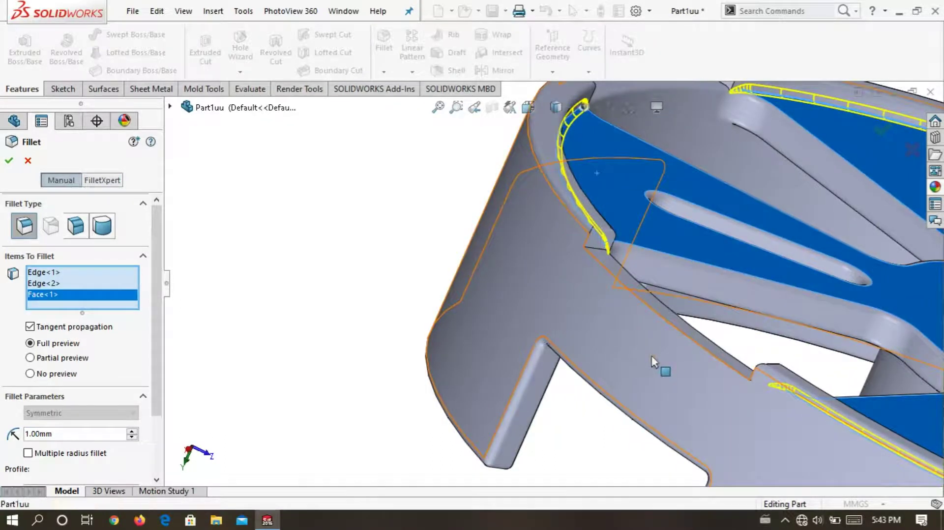
click(653, 363)
scroll(653, 363, up, 3)
mouse_move(355, 277)
middle_down()
mouse_move(316, 248)
mouse_move(328, 262)
middle_up()
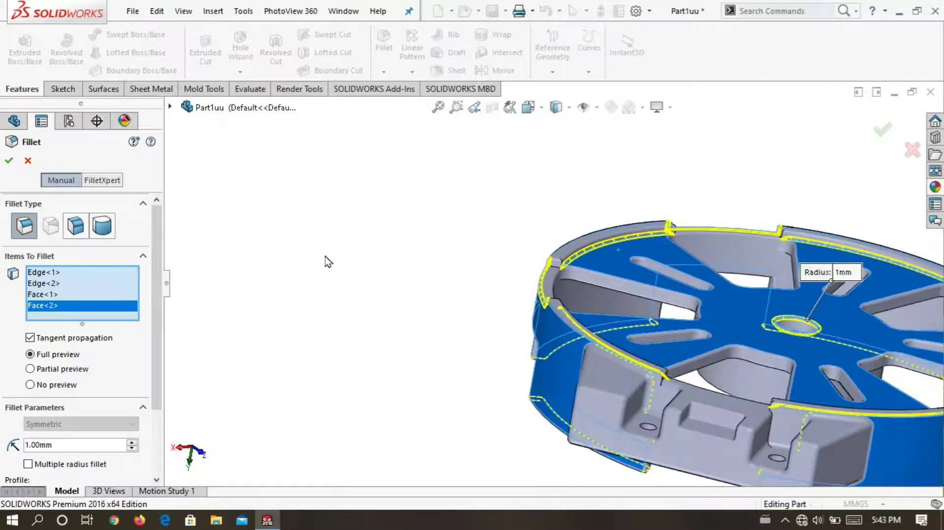
click(10, 162)
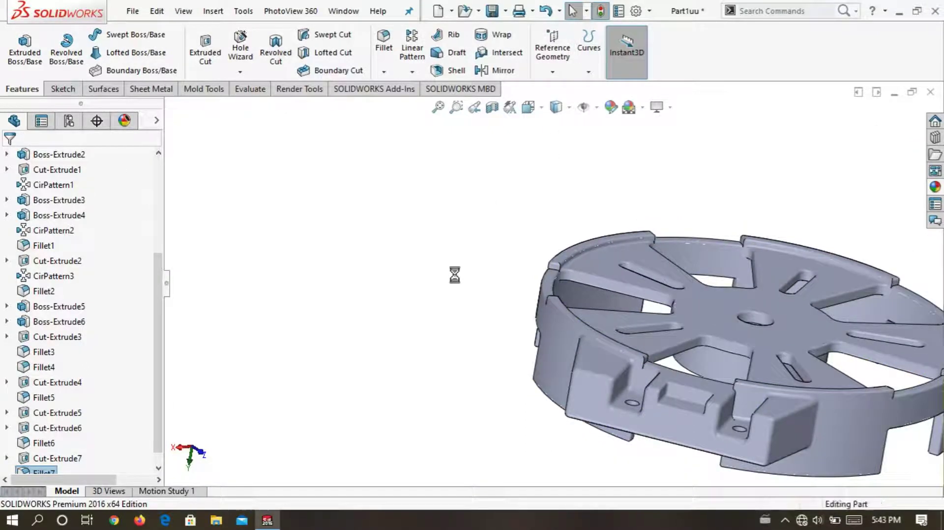
Select the first rim face where the spokes join, under the spokes, for a new fillet.
mouse_move(451, 287)
middle_down()
mouse_move(509, 378)
mouse_move(658, 238)
mouse_move(476, 375)
mouse_move(500, 379)
mouse_move(520, 316)
middle_up()
scroll(658, 238, down, 3)
scroll(661, 327, down, 3)
scroll(641, 226, down, 3)
scroll(642, 226, up, 5)
scroll(501, 379, down, 3)
scroll(500, 379, up, 5)
scroll(607, 251, down, 3)
scroll(621, 282, down, 2)
mouse_move(606, 251)
middle_down()
mouse_move(622, 283)
mouse_move(605, 276)
mouse_move(654, 200)
middle_up()
scroll(621, 283, up, 2)
scroll(566, 274, up, 3)
scroll(567, 274, down, 2)
mouse_move(390, 341)
middle_down()
mouse_move(500, 342)
mouse_move(535, 191)
mouse_move(536, 132)
mouse_move(546, 200)
middle_up()
scroll(433, 316, down, 3)
scroll(548, 229, down, 2)
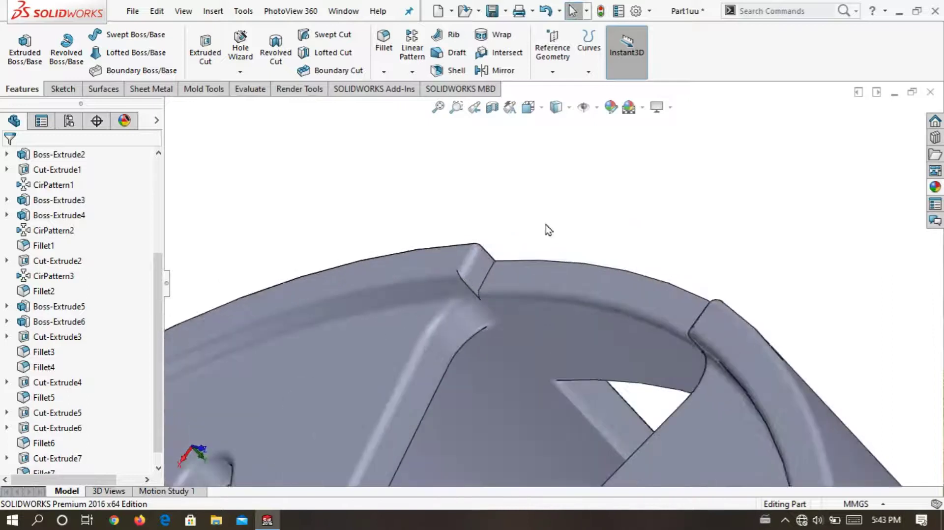
click(533, 274)
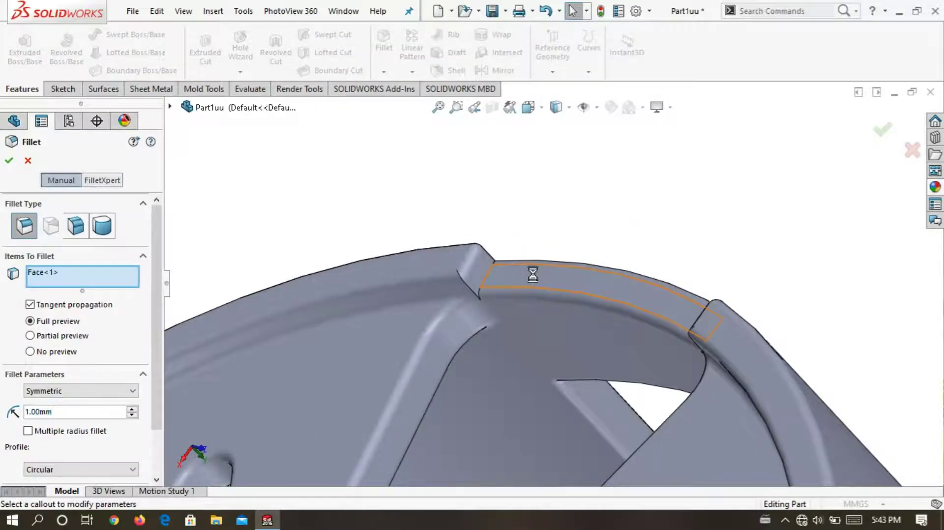
Add the second rim face and apply the 1.00 mm face fillet.
scroll(534, 278, up, 3)
scroll(330, 396, down, 3)
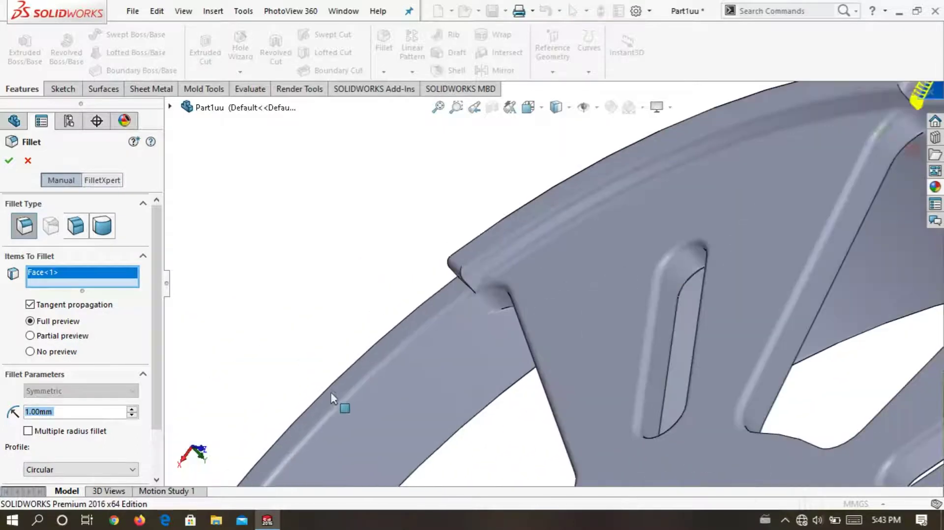
scroll(362, 389, down, 2)
click(364, 382)
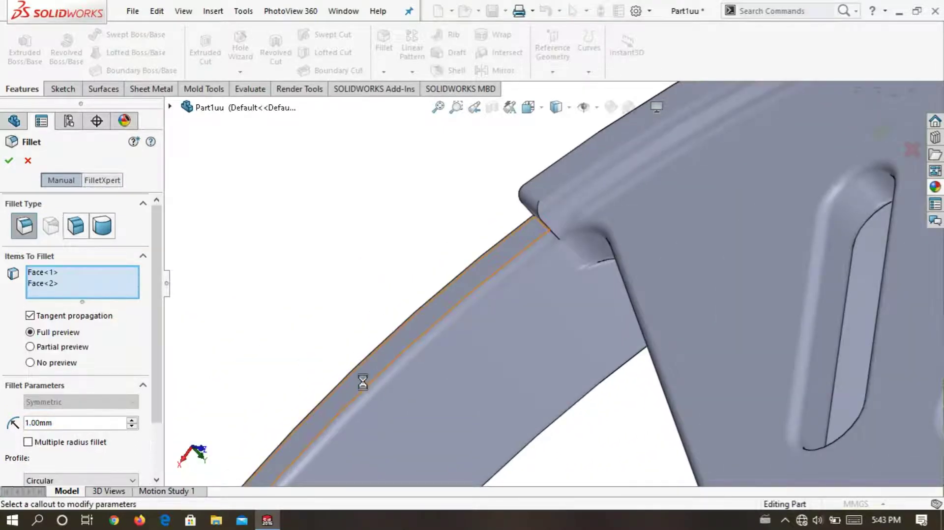
scroll(358, 347, up, 2)
scroll(396, 337, up, 2)
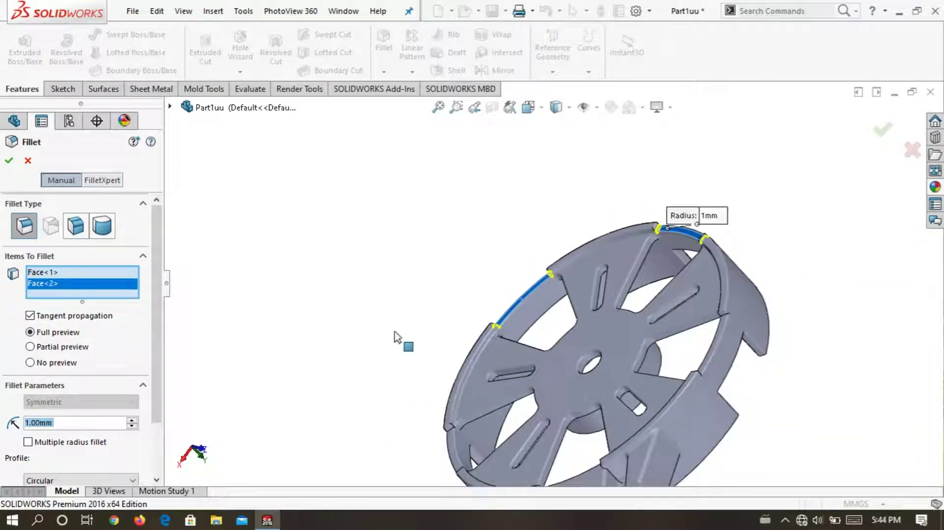
scroll(440, 450, down, 3)
middle_drag(439, 450, 13, 183)
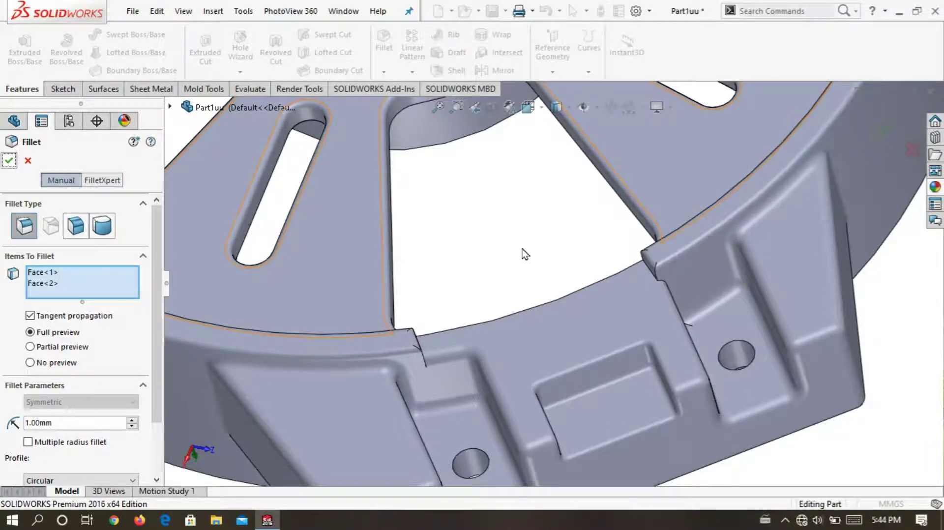
key(Return)
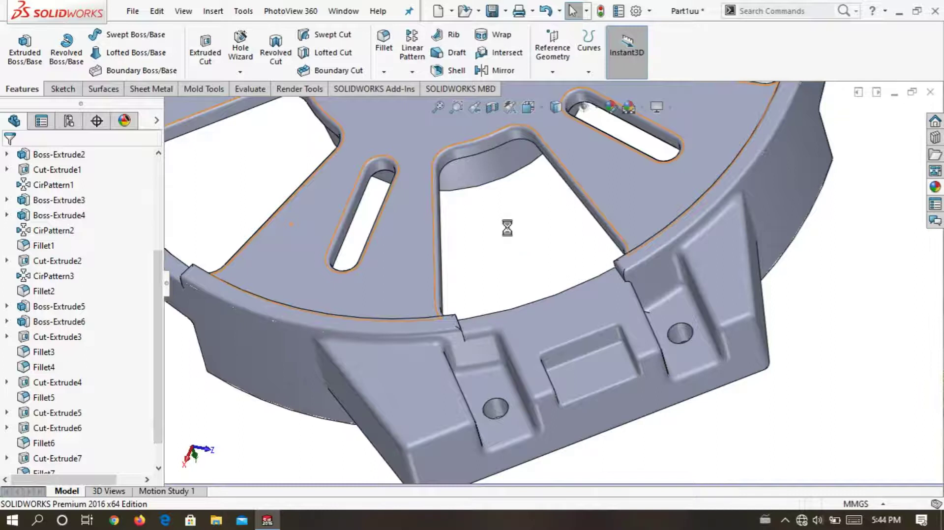
Select two short rim-notch edges for a new 1 mm fillet.
scroll(506, 231, up, 3)
mouse_move(505, 221)
middle_down()
mouse_move(338, 333)
mouse_move(433, 146)
middle_up()
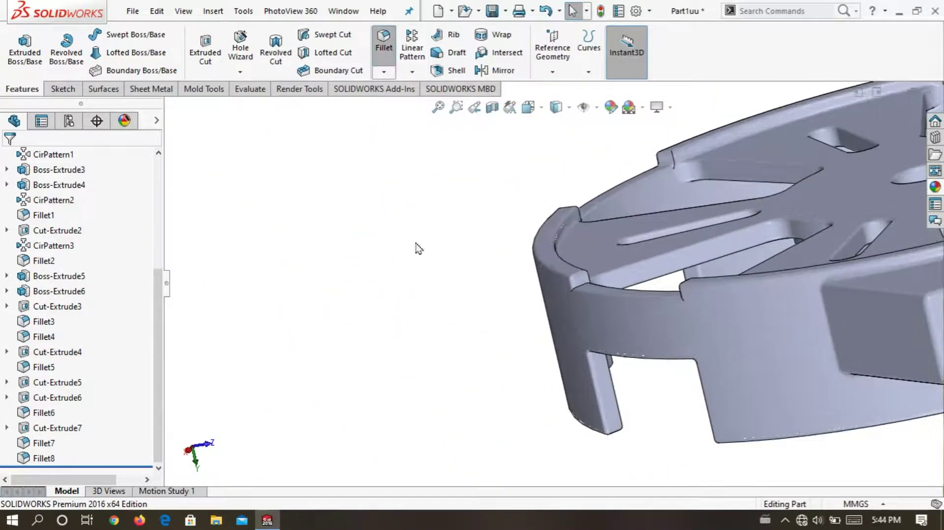
mouse_move(447, 281)
middle_down()
mouse_move(400, 341)
mouse_move(544, 292)
middle_up()
scroll(647, 290, down, 3)
click(604, 281)
scroll(418, 387, up, 3)
mouse_move(407, 374)
middle_down()
mouse_move(437, 327)
mouse_move(413, 358)
middle_up()
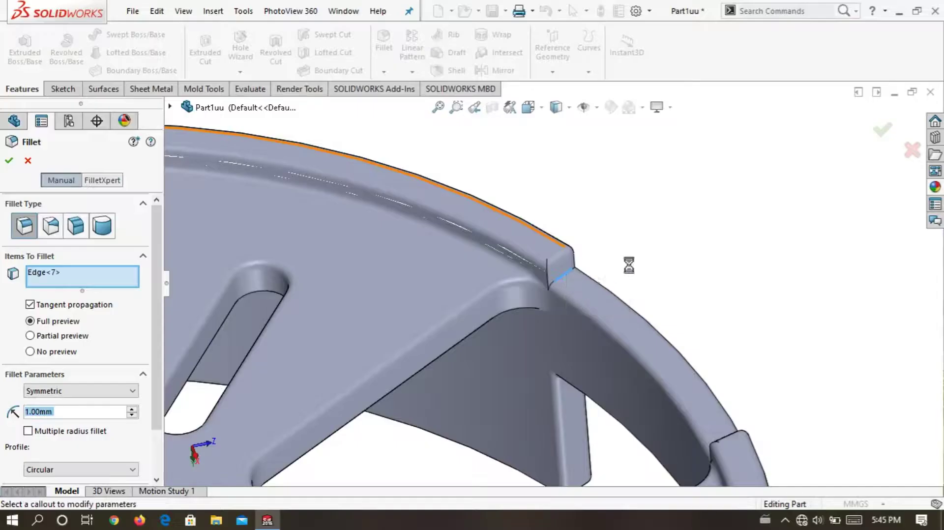
scroll(629, 265, up, 2)
mouse_move(629, 266)
middle_down()
mouse_move(723, 366)
mouse_move(540, 337)
middle_up()
click(537, 305)
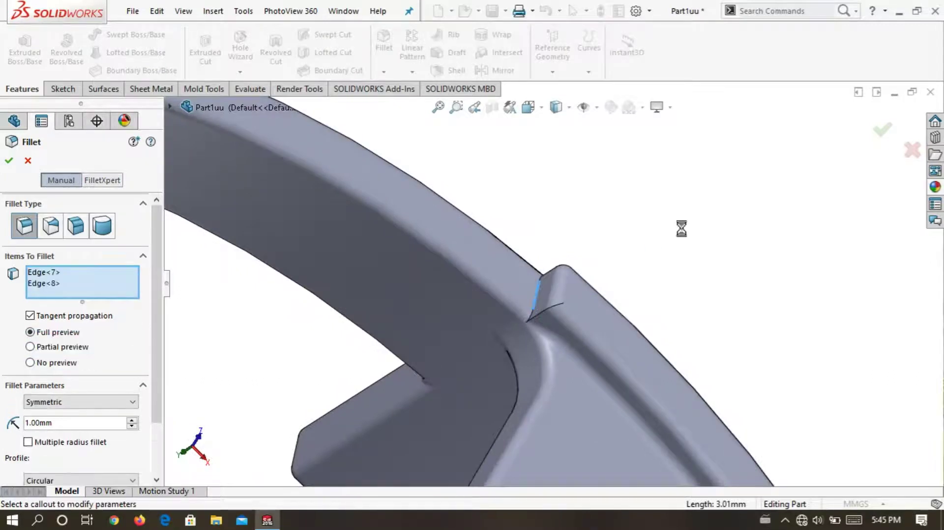
Add the two rim-to-tab edges and apply the 1.00 mm fillet to all four edges.
mouse_move(680, 236)
middle_down()
mouse_move(712, 445)
mouse_move(623, 329)
mouse_move(297, 206)
middle_up()
scroll(580, 390, down, 3)
scroll(614, 324, down, 2)
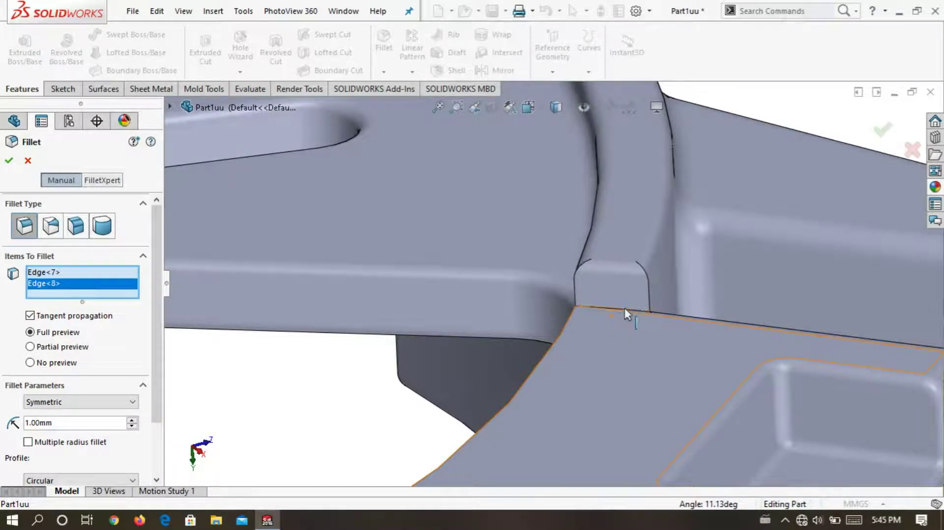
click(625, 314)
scroll(625, 314, up, 5)
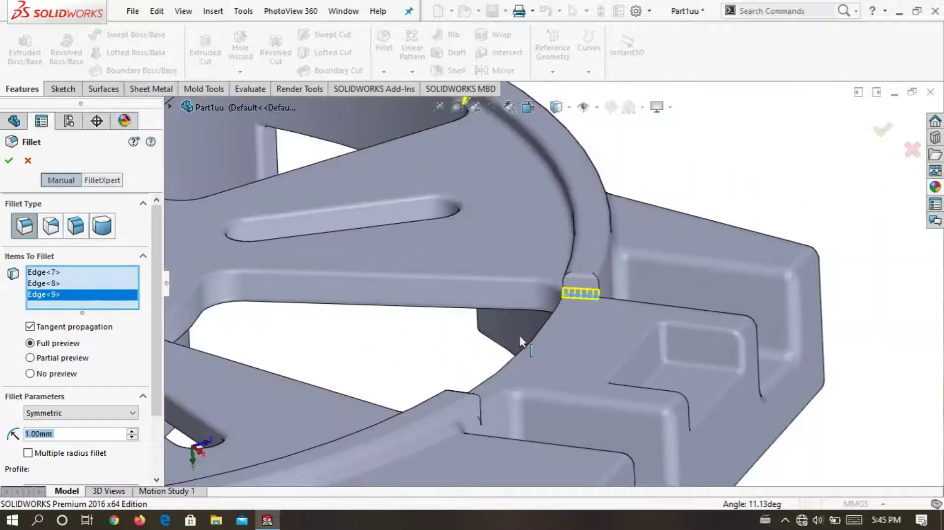
middle_drag(518, 333, 404, 426)
scroll(404, 426, down, 3)
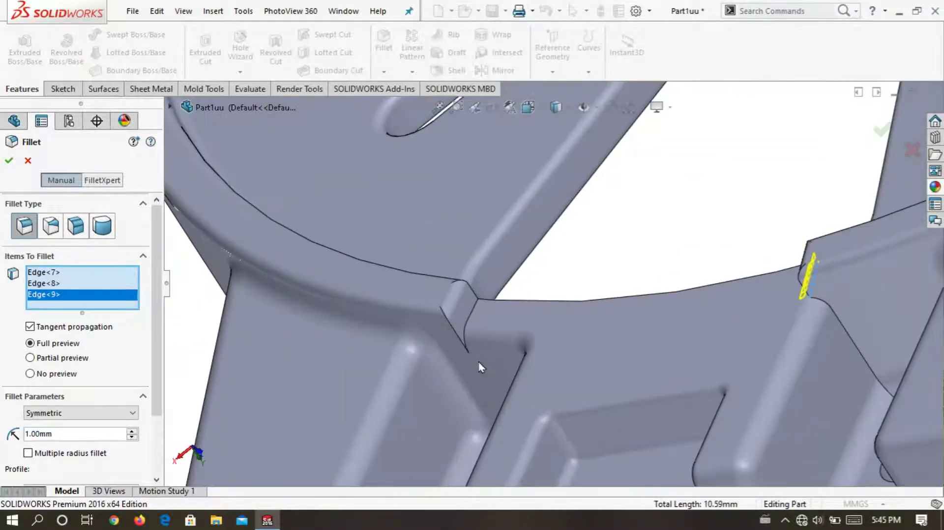
click(470, 316)
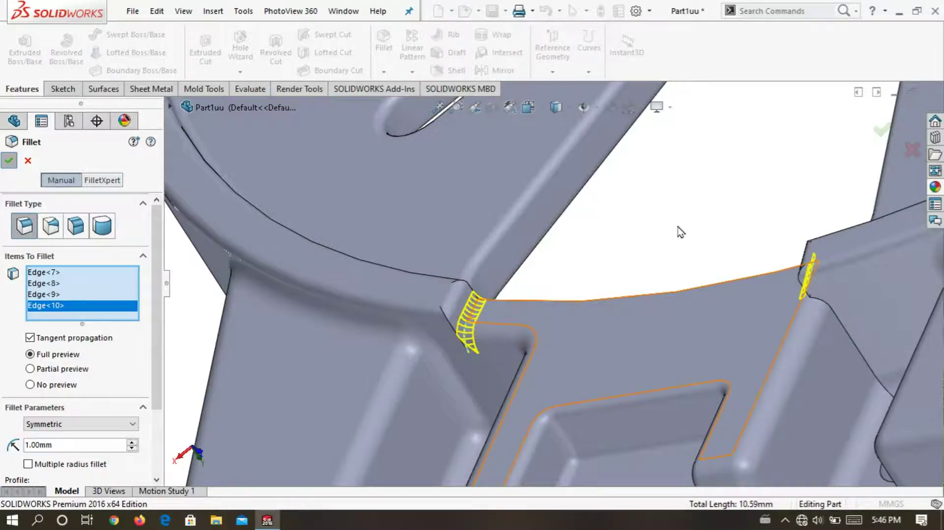
key(Return)
scroll(679, 232, up, 3)
mouse_move(679, 232)
middle_down()
mouse_move(397, 260)
mouse_move(562, 181)
middle_up()
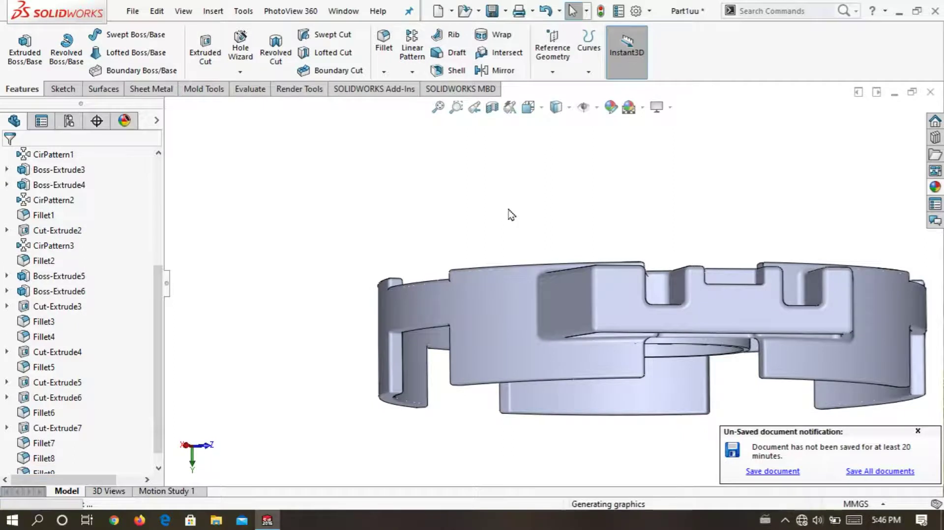
mouse_move(516, 213)
middle_down()
mouse_move(459, 228)
mouse_move(480, 442)
mouse_move(674, 287)
middle_up()
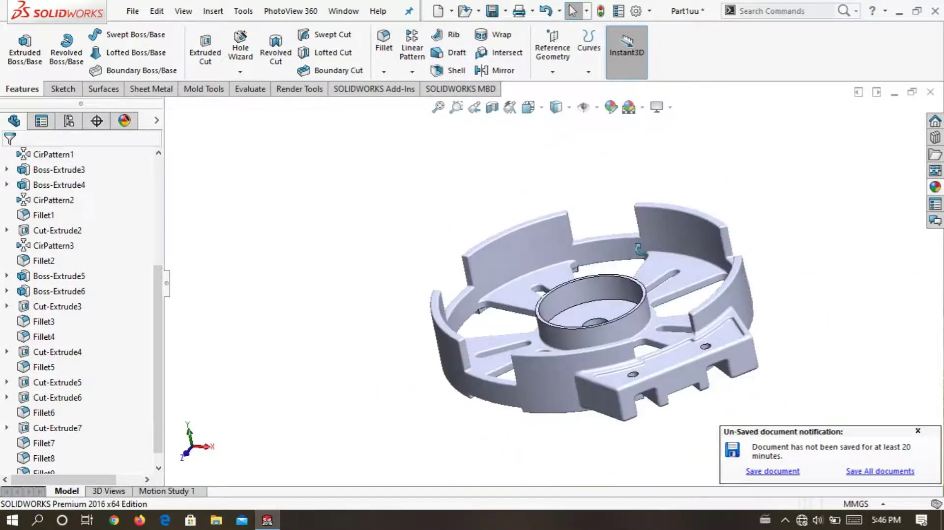
scroll(713, 242, down, 3)
middle_drag(713, 243, 706, 297)
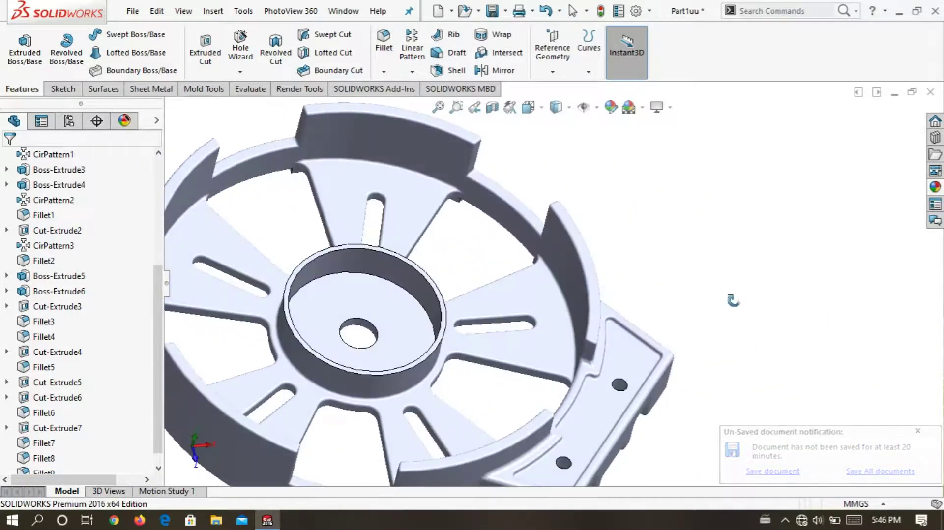
scroll(706, 298, up, 3)
scroll(636, 256, down, 2)
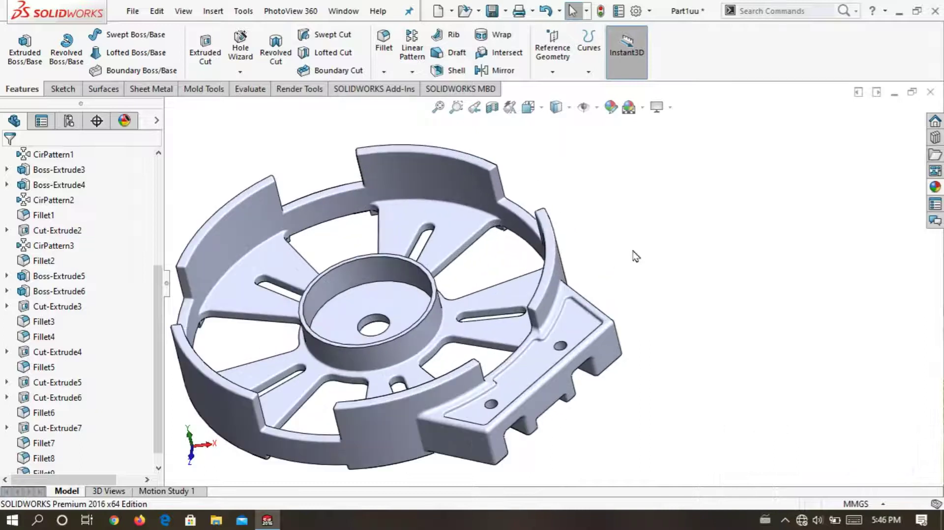
scroll(640, 246, up, 2)
scroll(417, 266, down, 3)
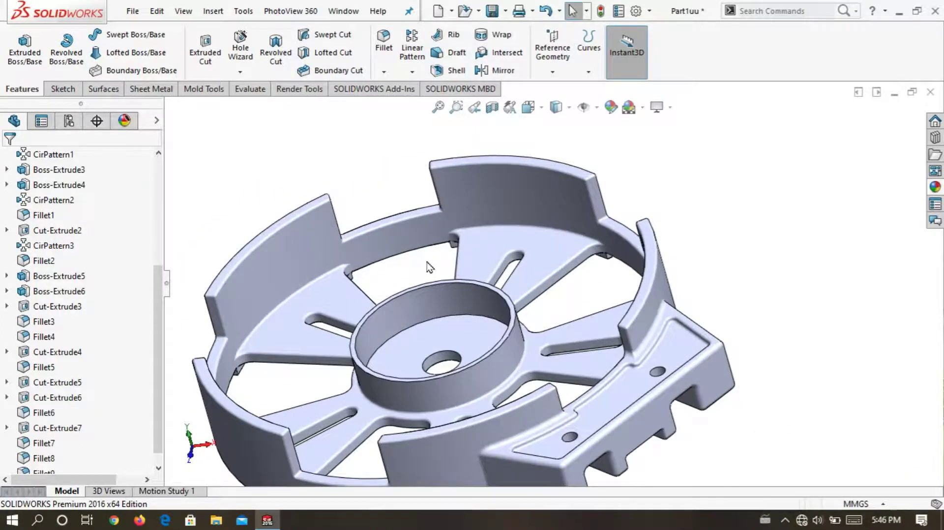
scroll(474, 194, up, 1)
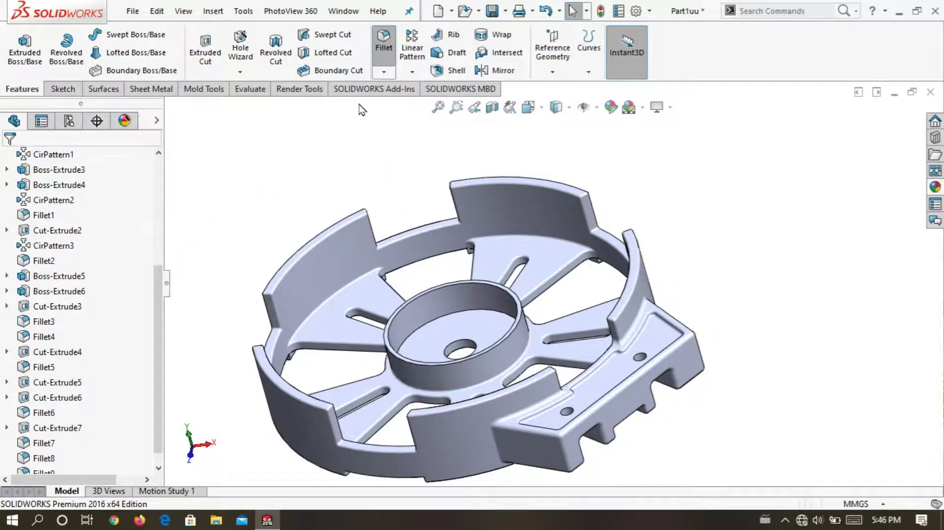
mouse_move(295, 182)
middle_down()
mouse_move(504, 449)
mouse_move(469, 166)
mouse_move(500, 267)
mouse_move(553, 336)
mouse_move(453, 212)
middle_up()
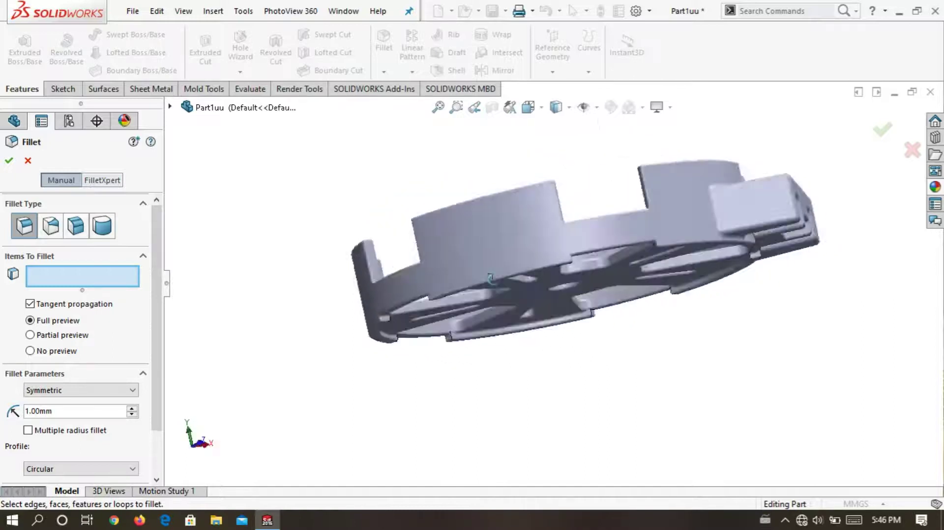
scroll(393, 378, down, 2)
scroll(389, 364, down, 2)
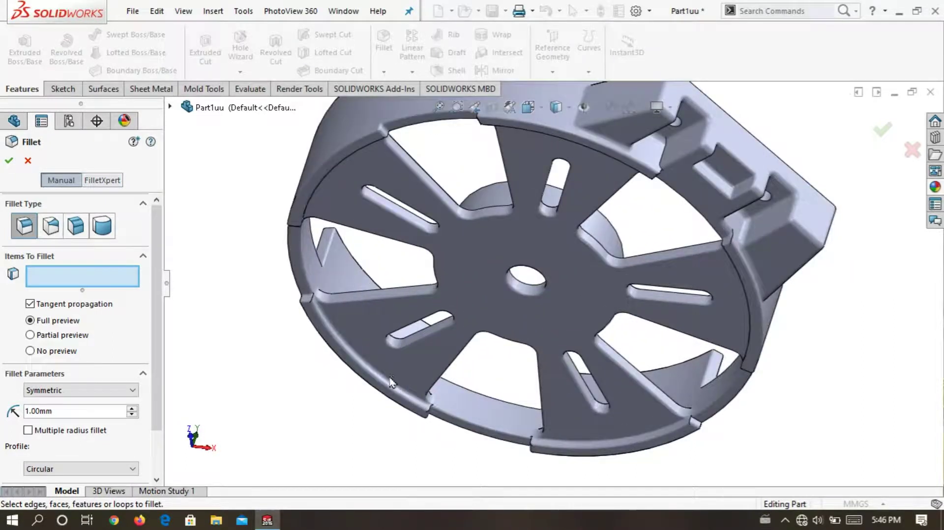
scroll(335, 403, down, 2)
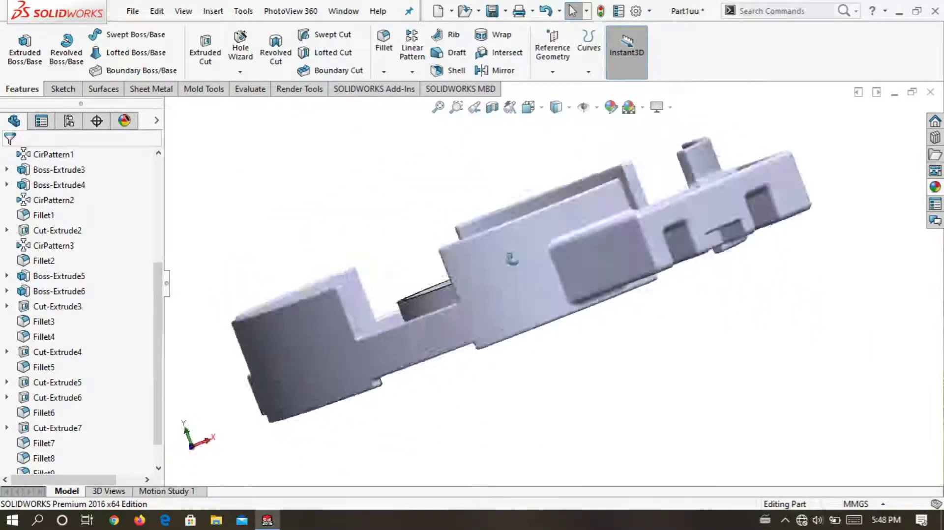
mouse_move(386, 266)
middle_down()
mouse_move(607, 270)
mouse_move(418, 296)
mouse_move(281, 272)
middle_up()
scroll(607, 270, up, 3)
scroll(561, 278, down, 2)
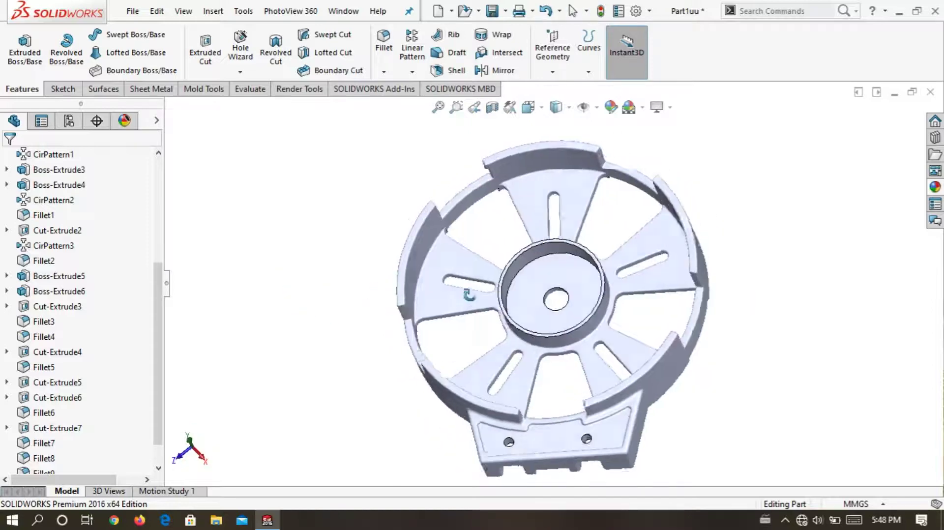